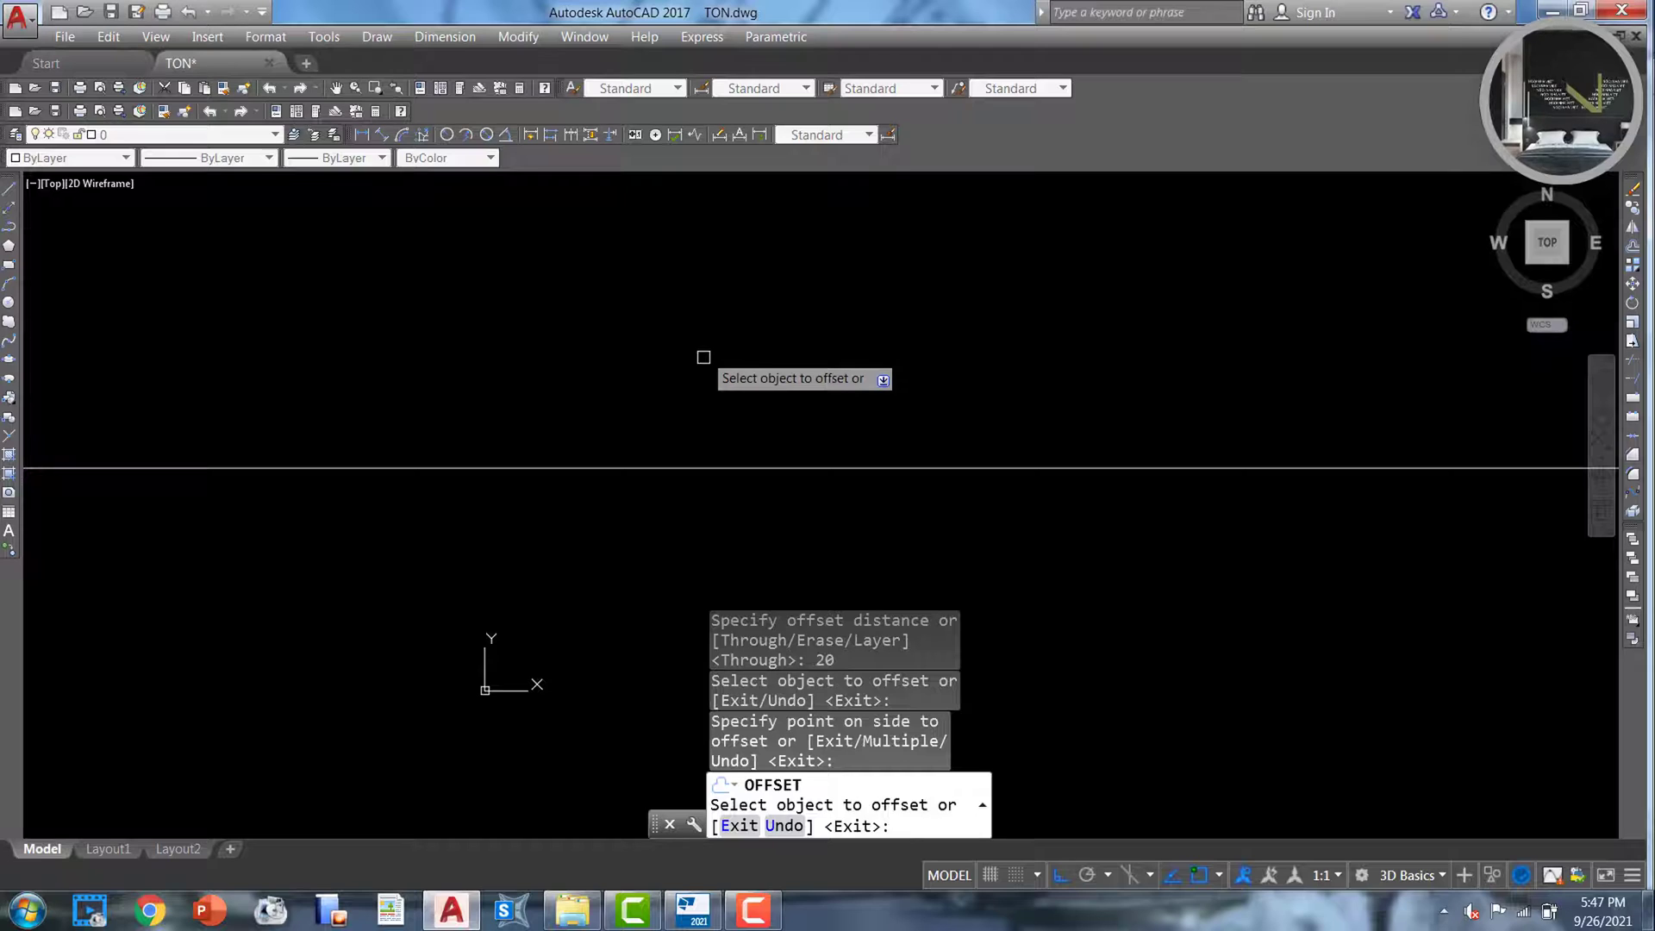
# Draw a half-rib polyline with a slanted segment from the lower guide line to the upper one and a short horizontal top segment
pyautogui.press('space')
pyautogui.scroll(-10, 664, 474)
pyautogui.moveTo(370, 545)
pyautogui.mouseDown(button='middle')
pyautogui.moveTo(451, 545)
pyautogui.moveTo(667, 602)
pyautogui.mouseUp(button='middle')
pyautogui.press('Escape')
pyautogui.press('Escape')
pyautogui.press('Escape')
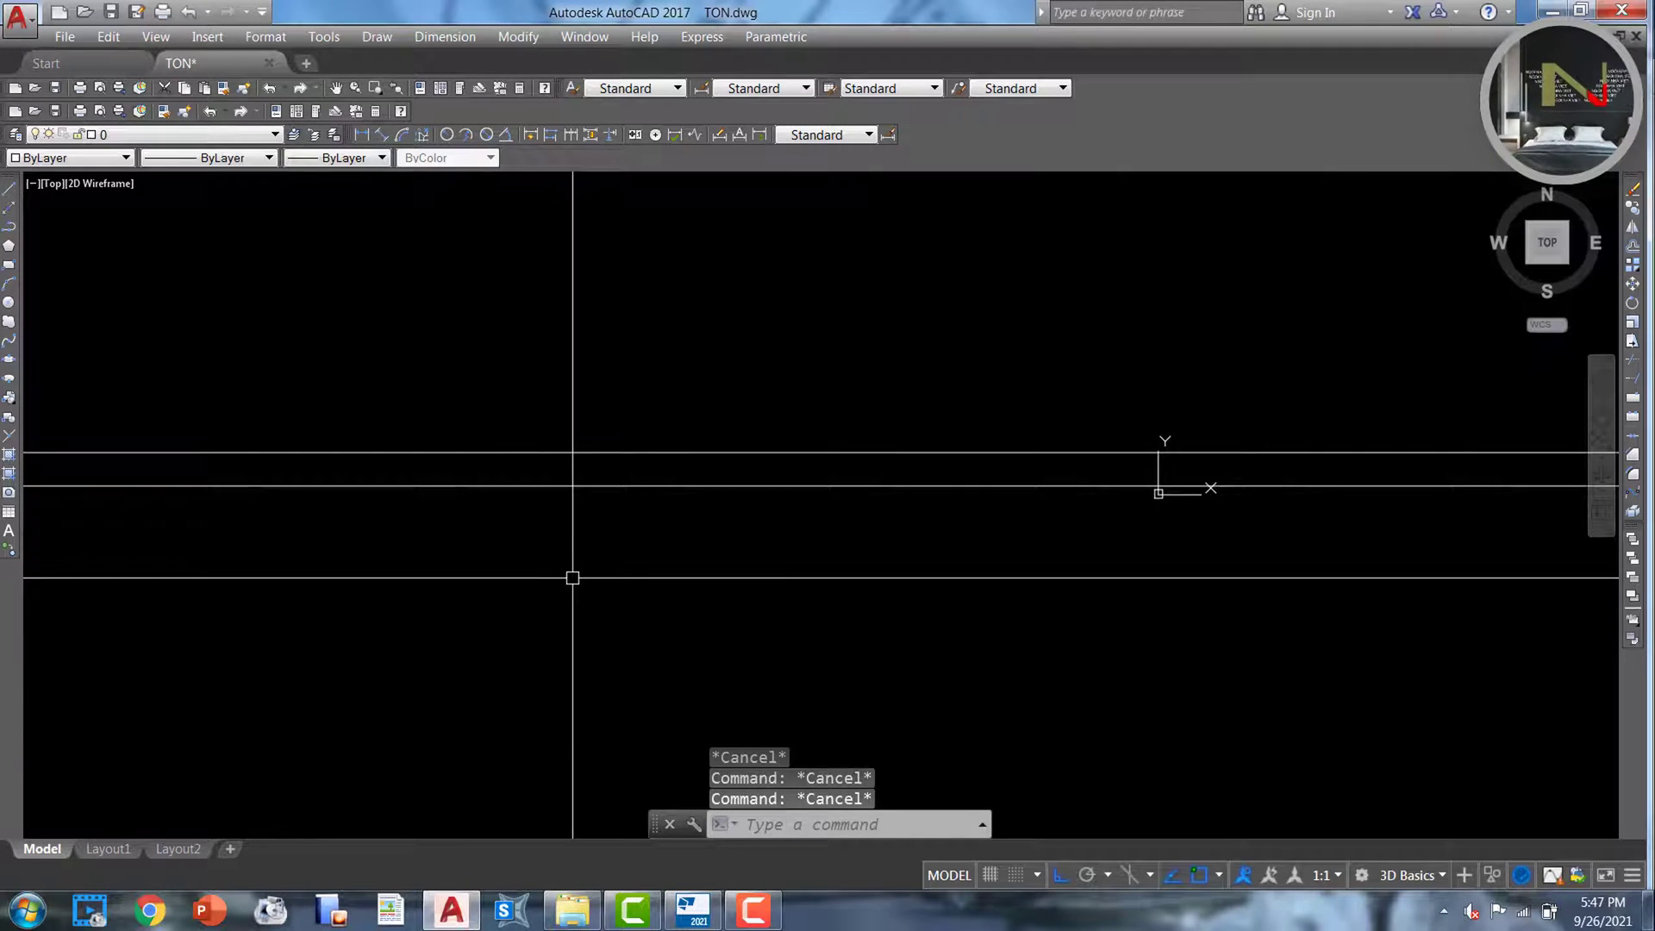
pyautogui.write('pl')
pyautogui.press('Return')
pyautogui.click(514, 492)
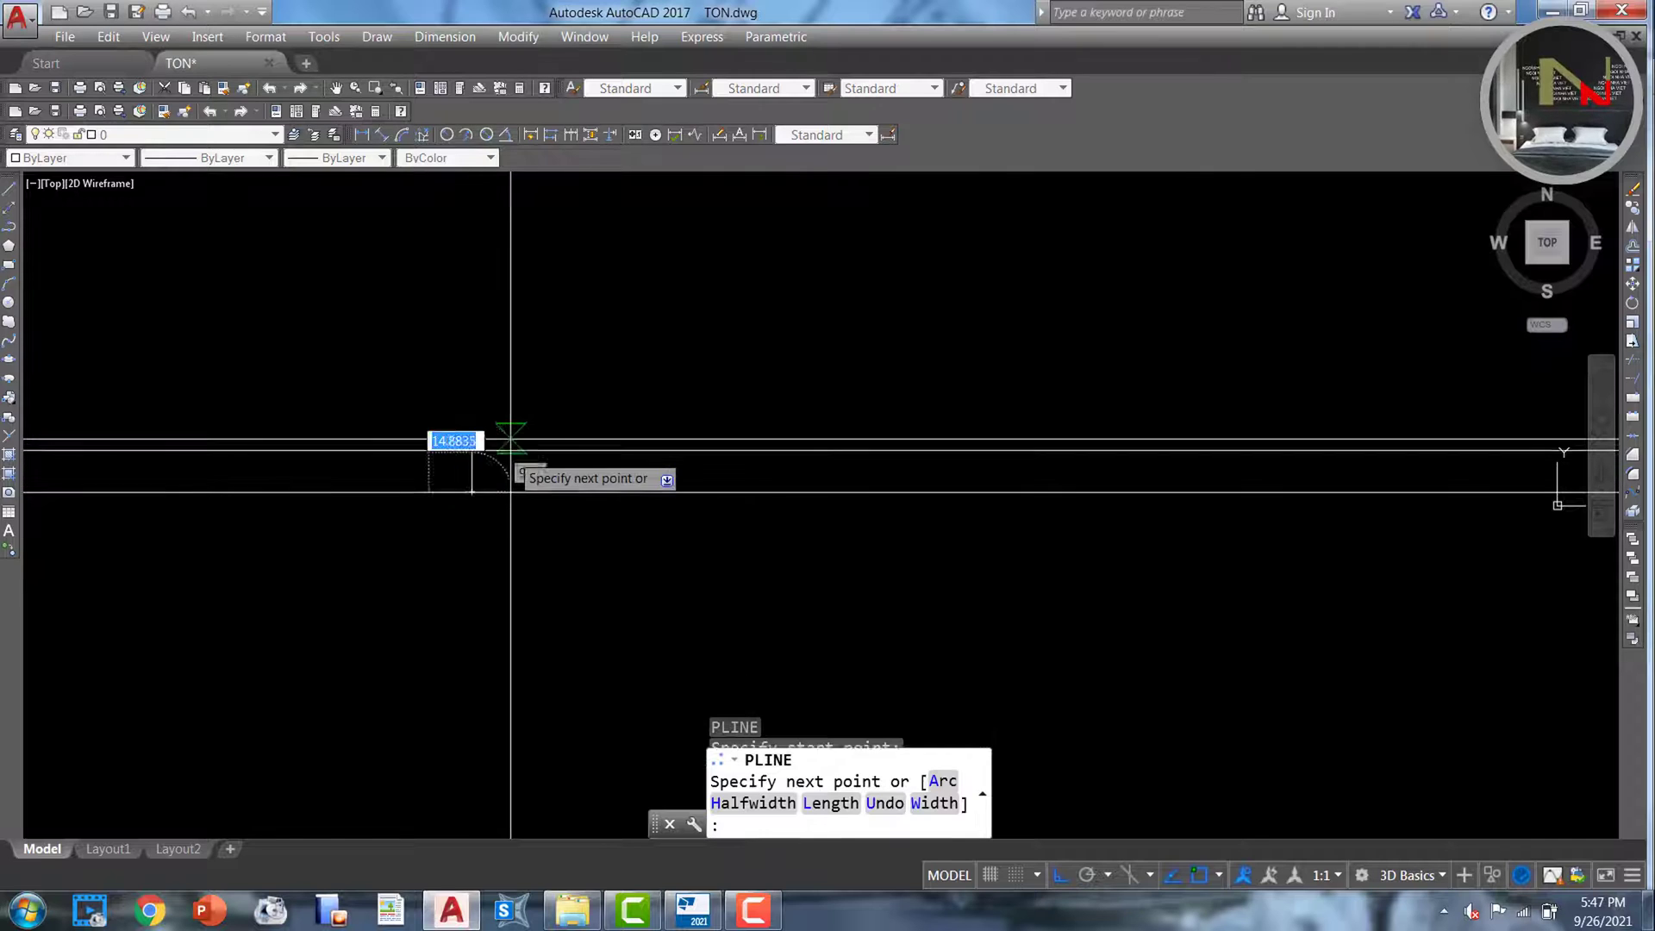
pyautogui.click(516, 442)
pyautogui.press('Escape')
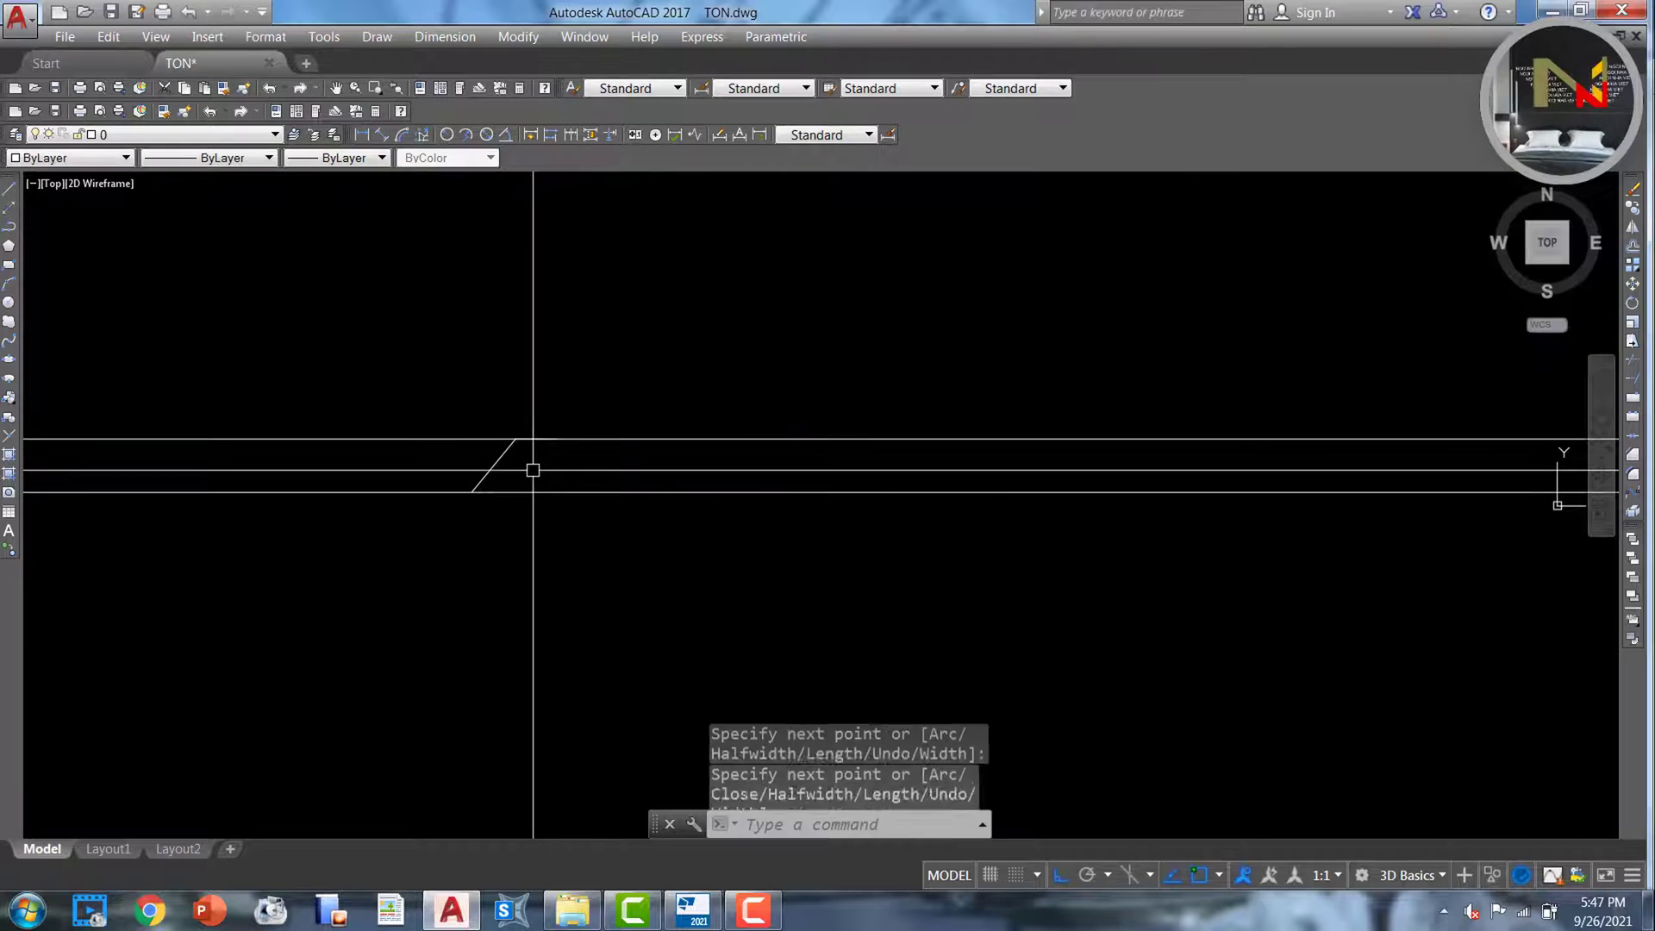
# Mirror the half-rib about a vertical line through the free end of its top segment, keeping the source object
pyautogui.click(533, 470)
pyautogui.click(479, 490)
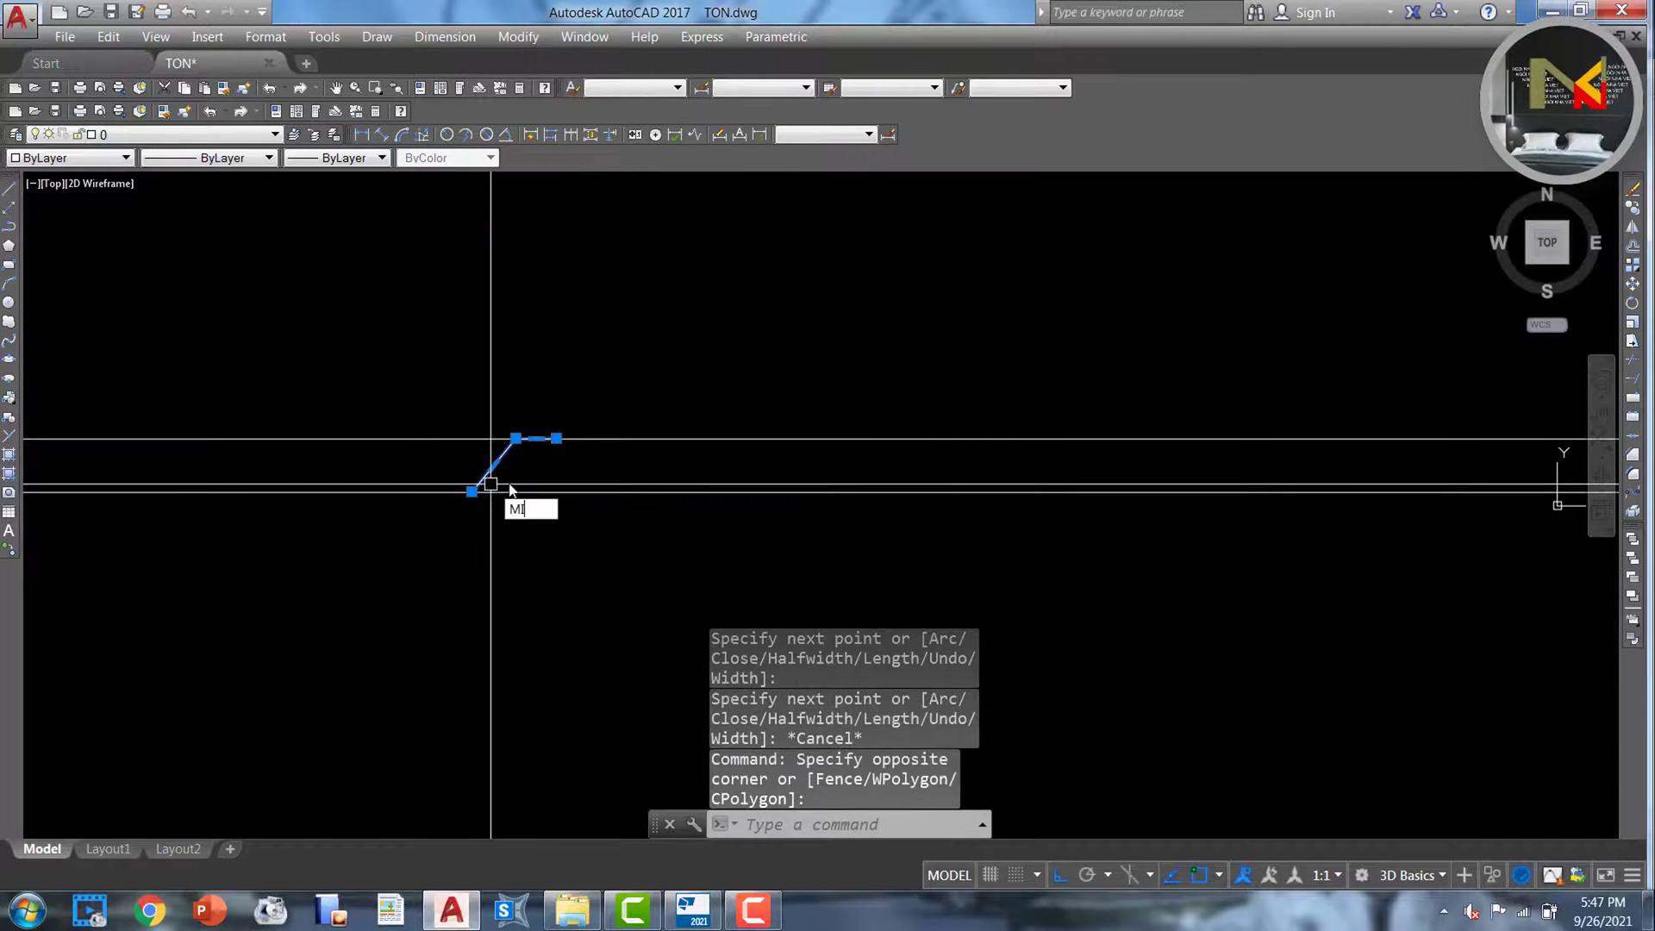
pyautogui.write('mi')
pyautogui.press('Return')
pyautogui.click(556, 439)
pyautogui.click(592, 338)
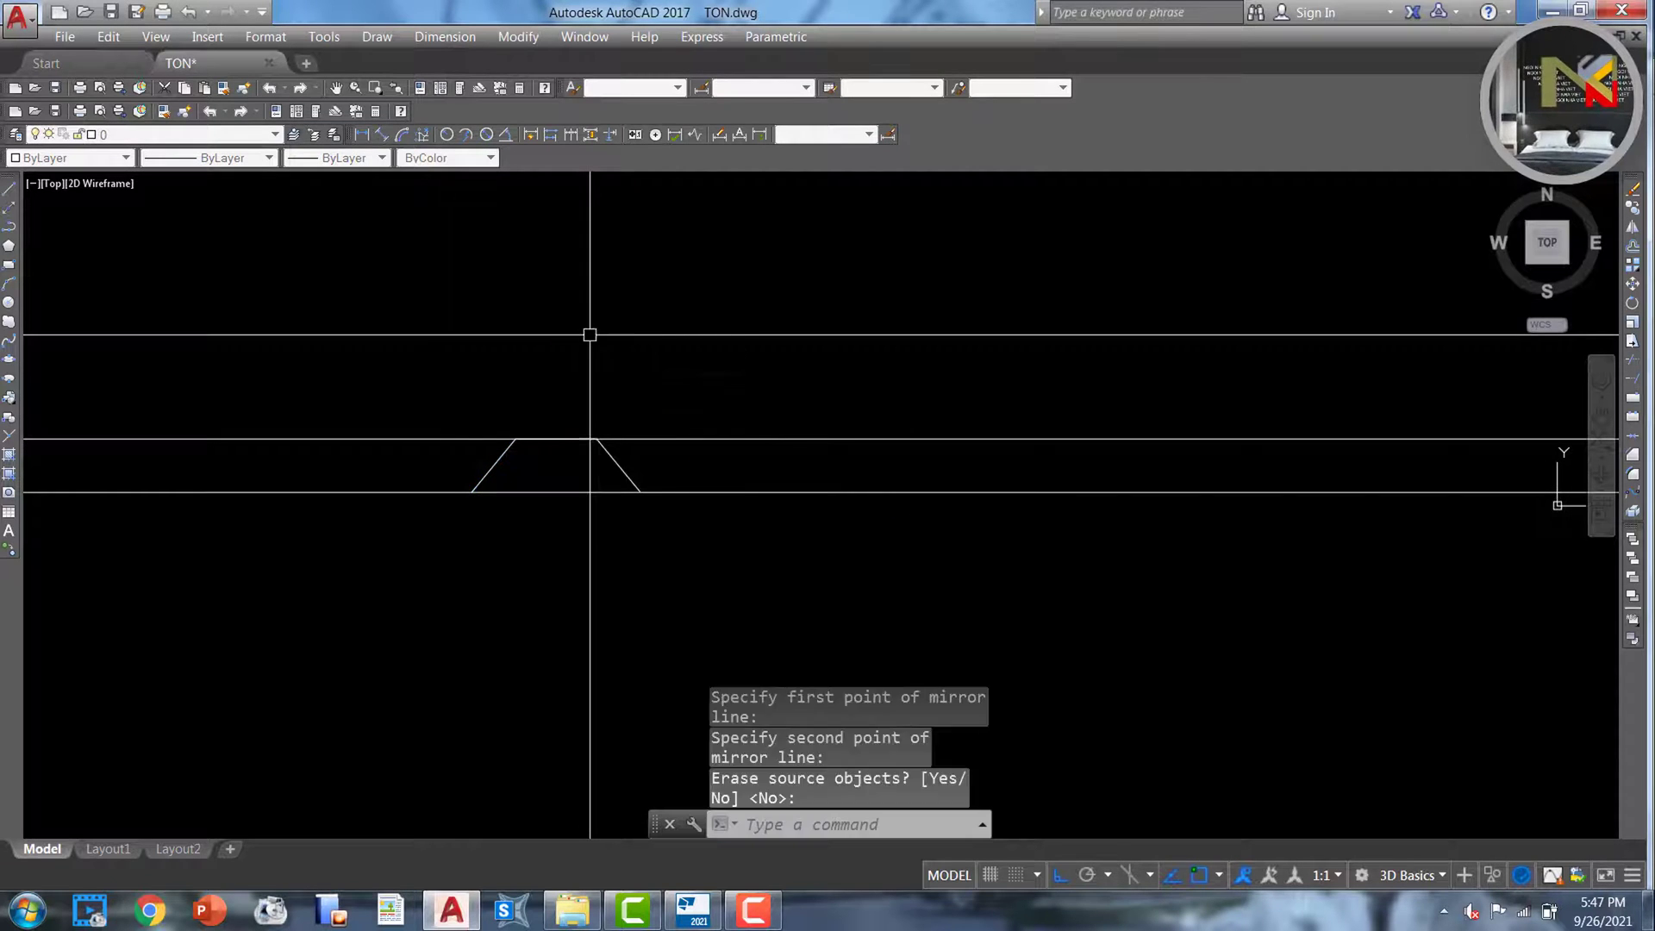
pyautogui.press('Return')
pyautogui.press('Escape')
pyautogui.press('Escape')
# Create a rectangular array from the two halves of the rib, accepting the default settings
pyautogui.click(399, 310)
pyautogui.scroll(-4, 472, 452)
pyautogui.click(595, 546)
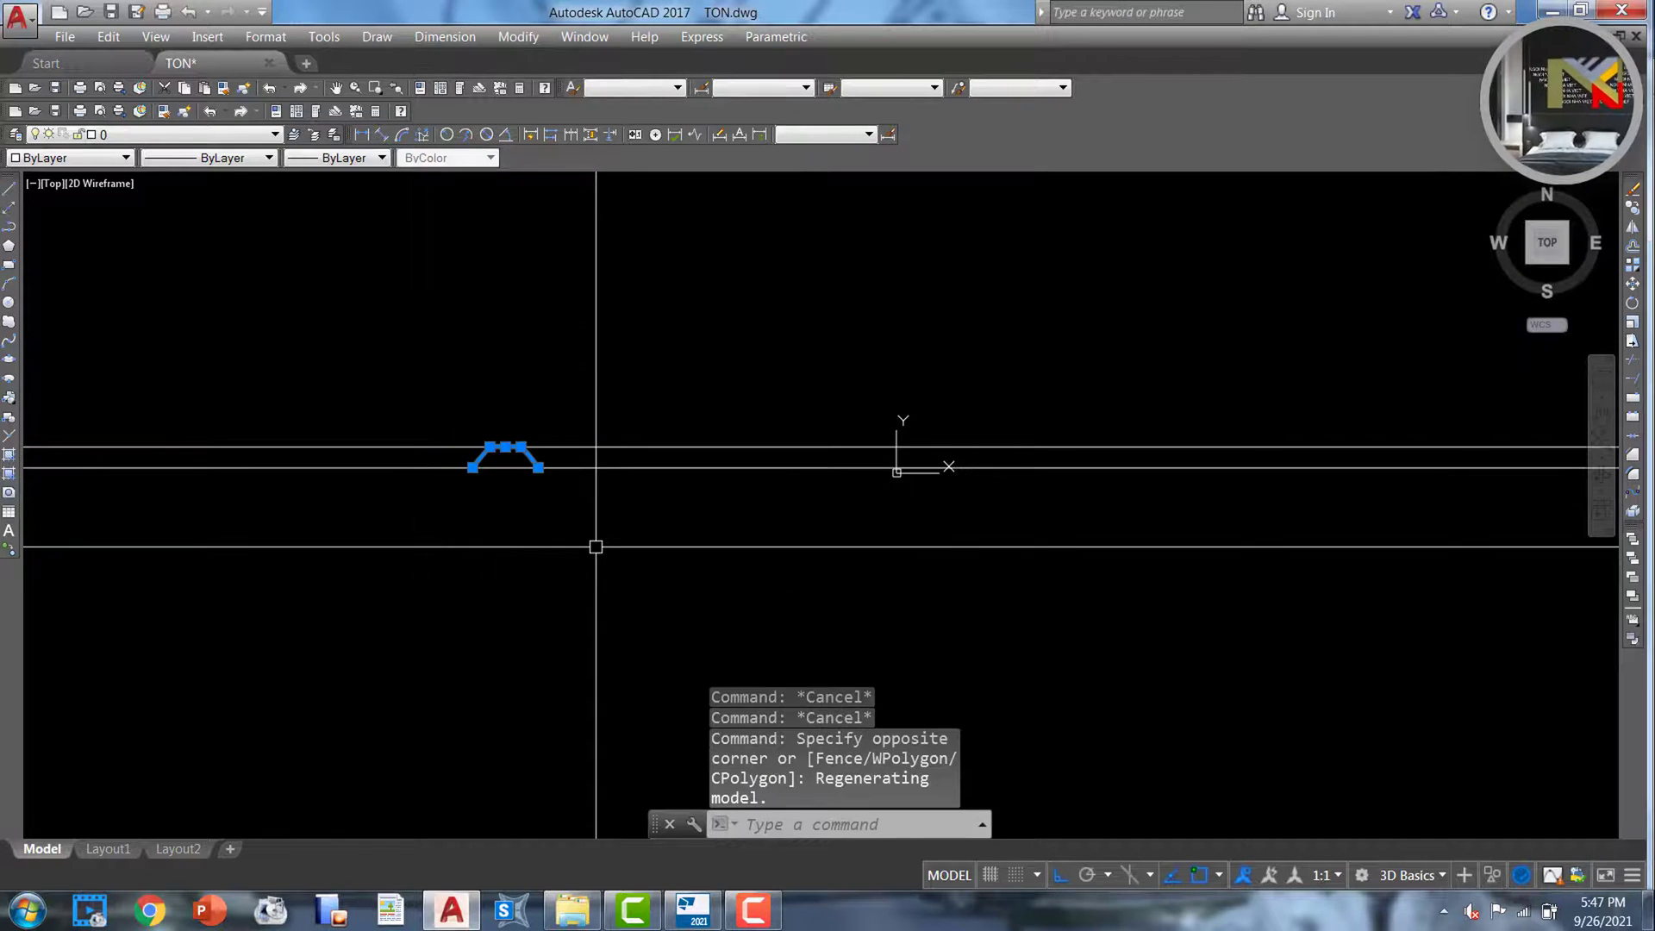
pyautogui.write('ar')
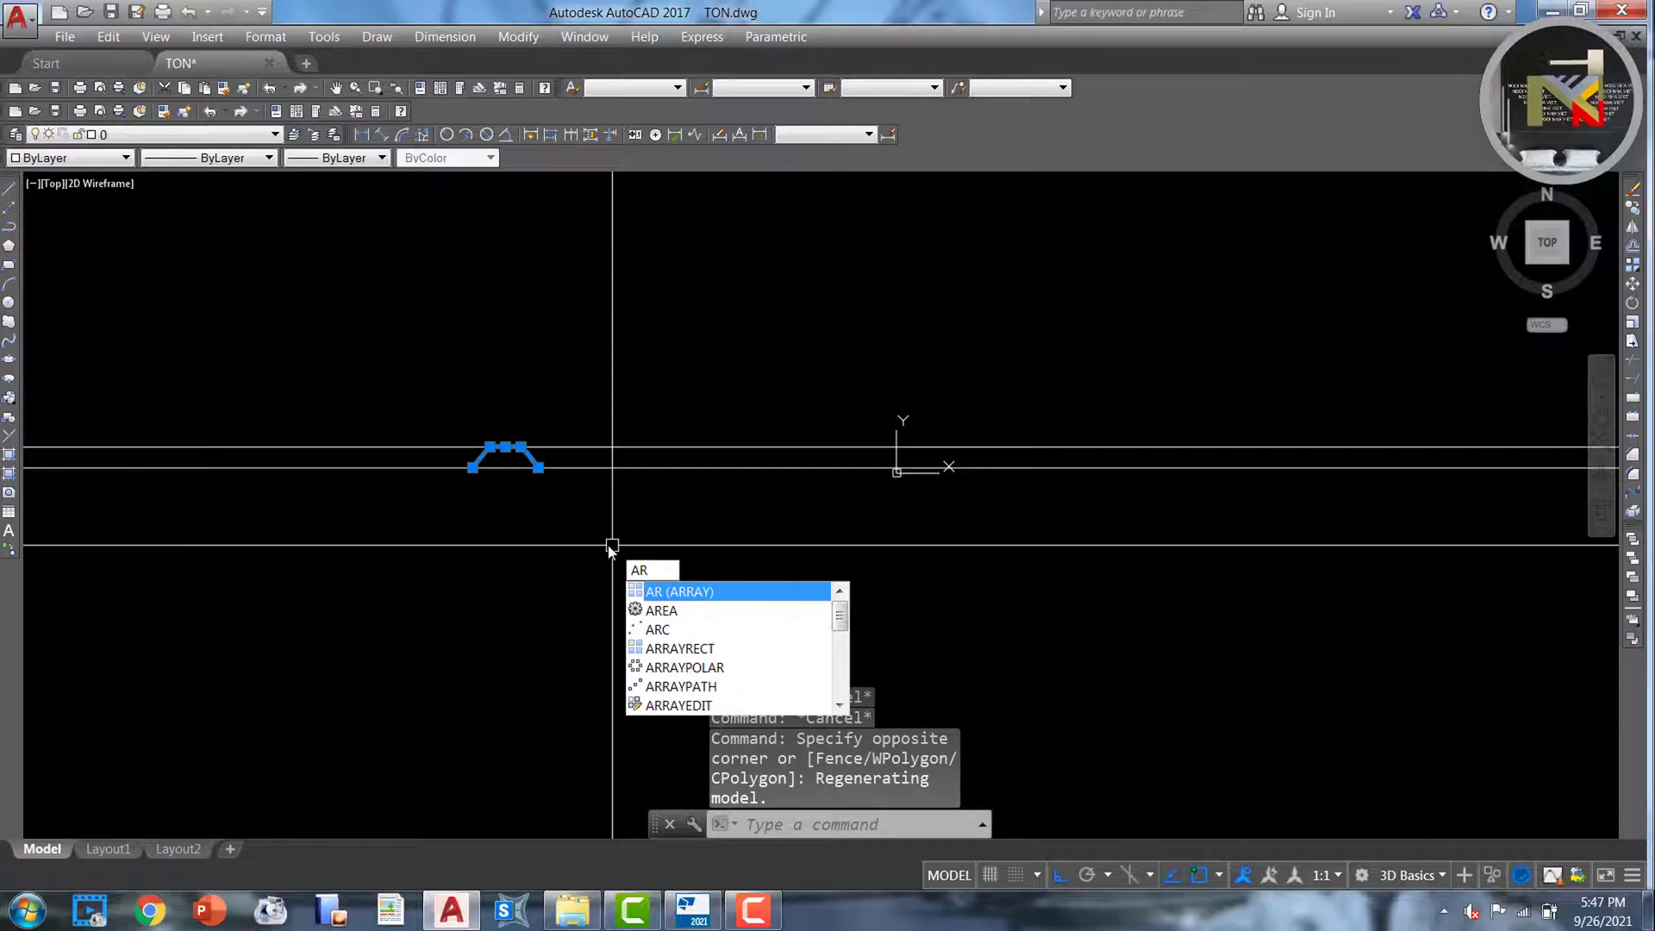
pyautogui.press('Return')
pyautogui.press('Return')
pyautogui.press('Escape')
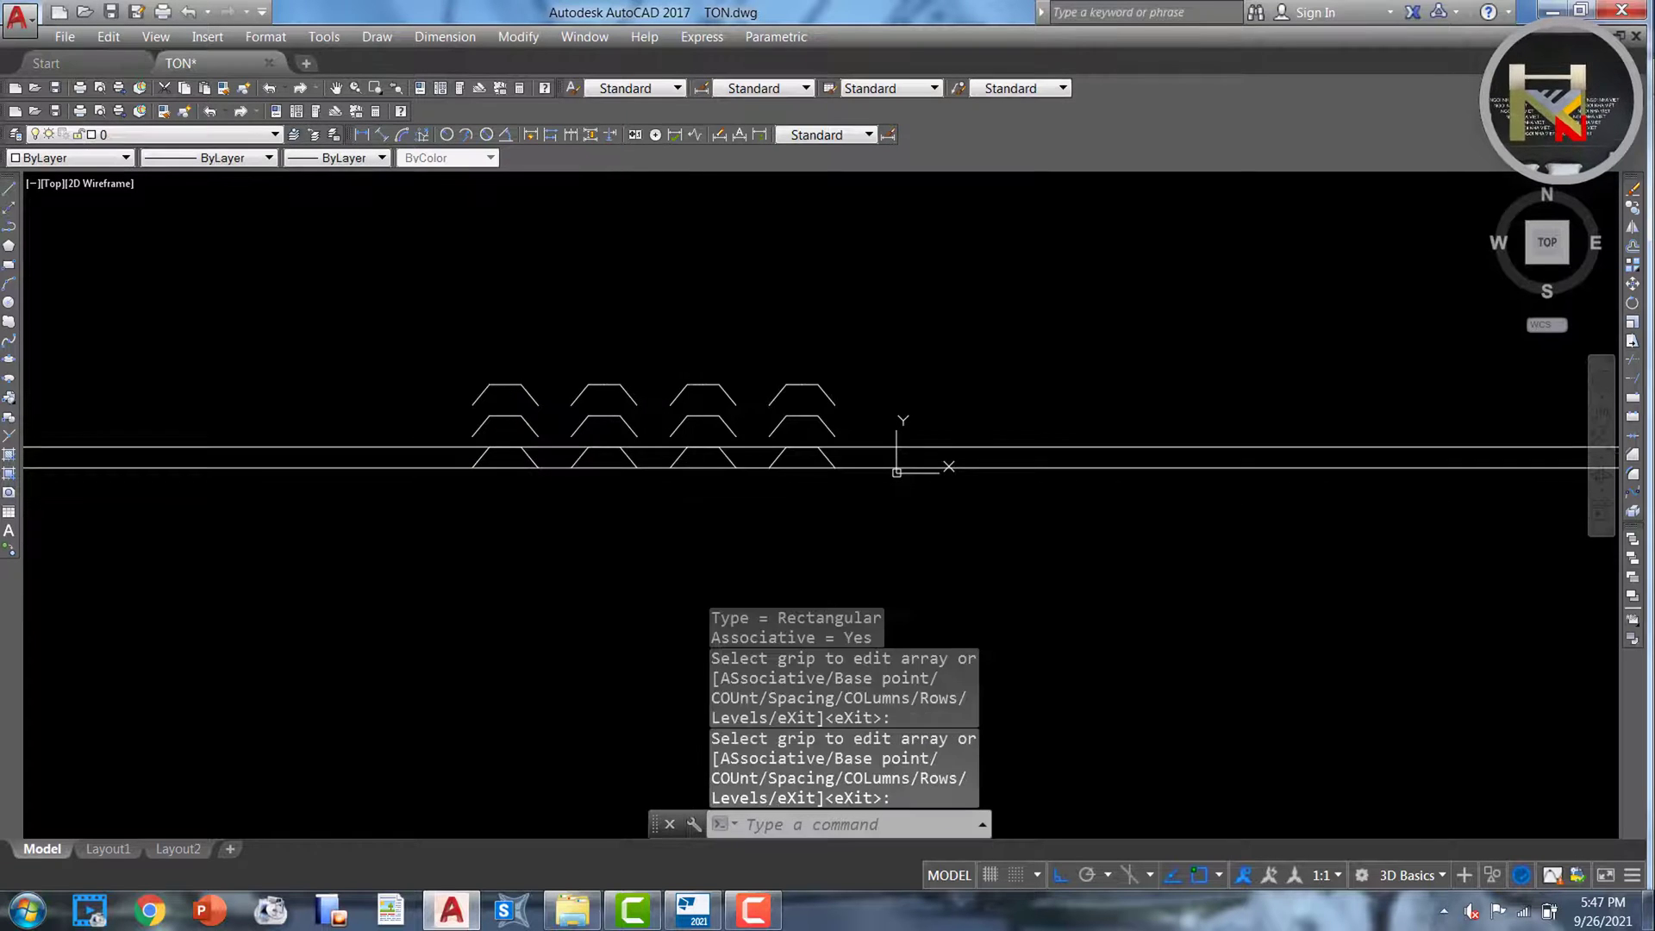
# Set the rib array to 1 row with row spacing 1 and 5 columns with column spacing 250
pyautogui.click(680, 455)
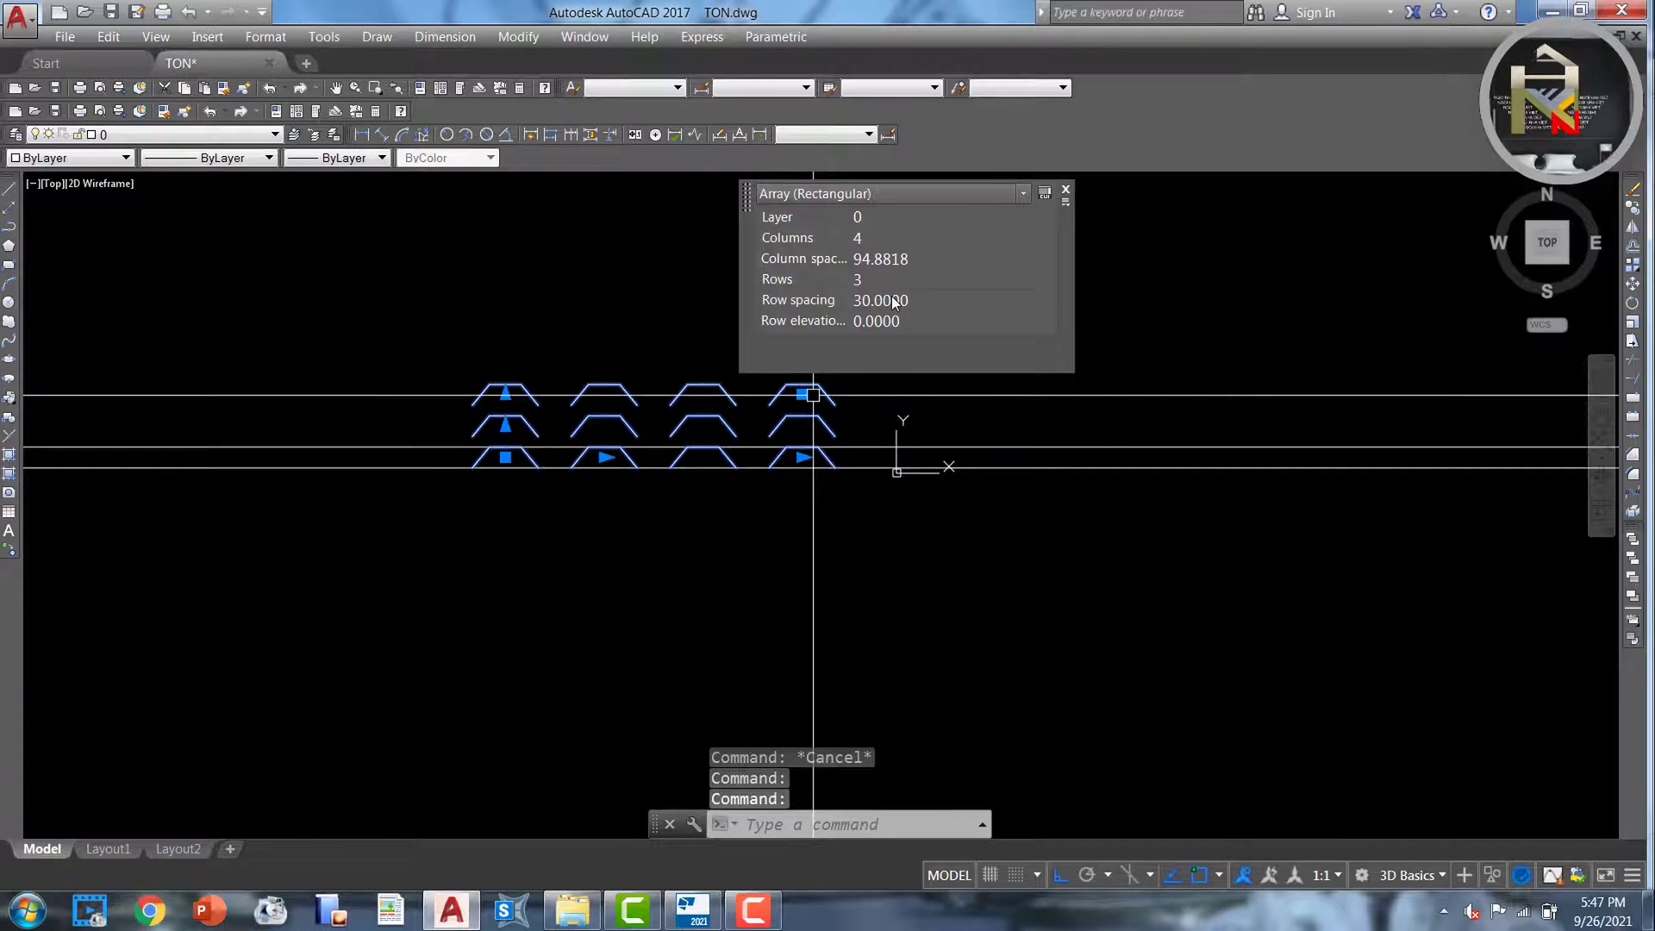
pyautogui.click(894, 300)
pyautogui.write('1')
pyautogui.click(870, 279)
pyautogui.write('1')
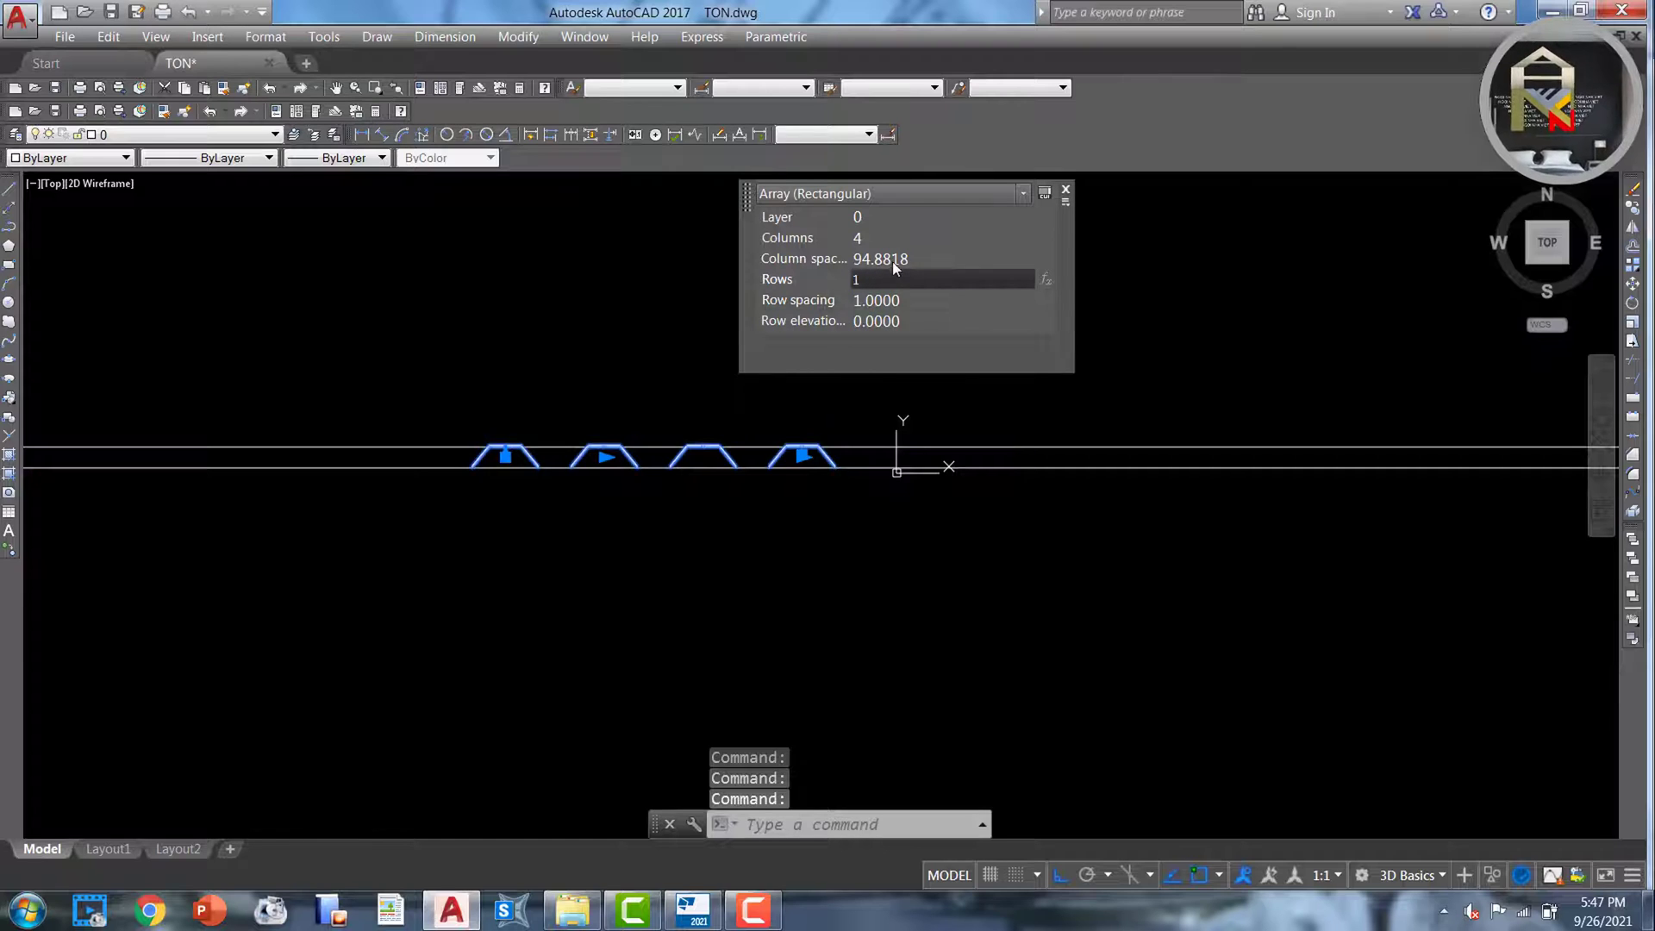
pyautogui.click(897, 260)
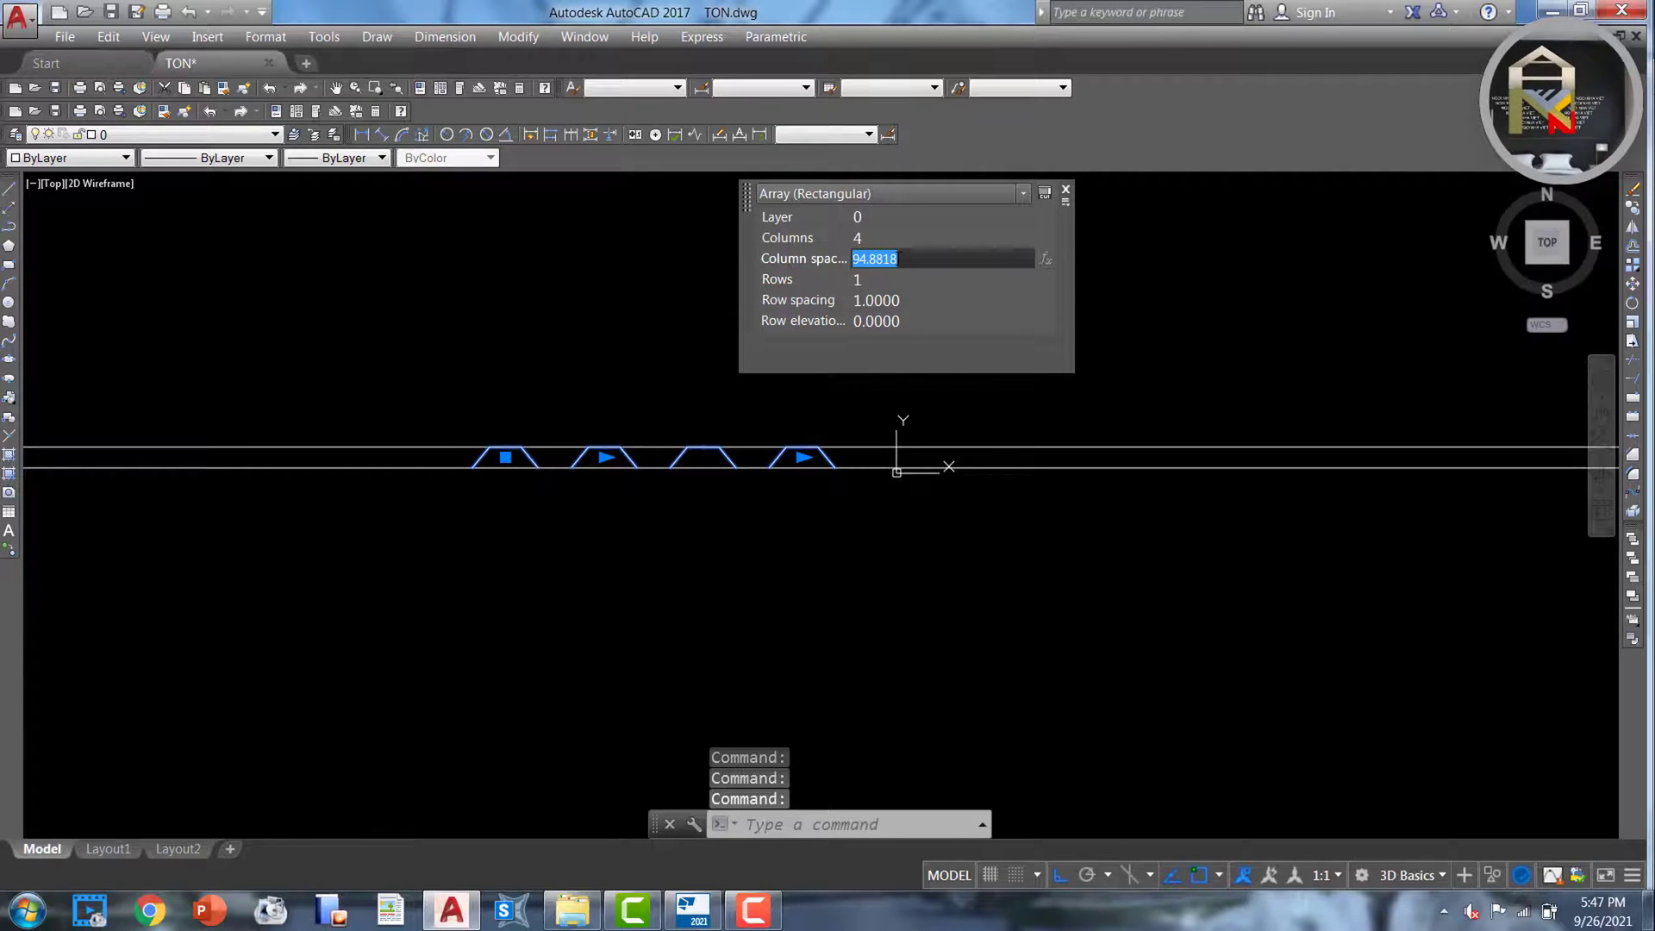
pyautogui.click(888, 237)
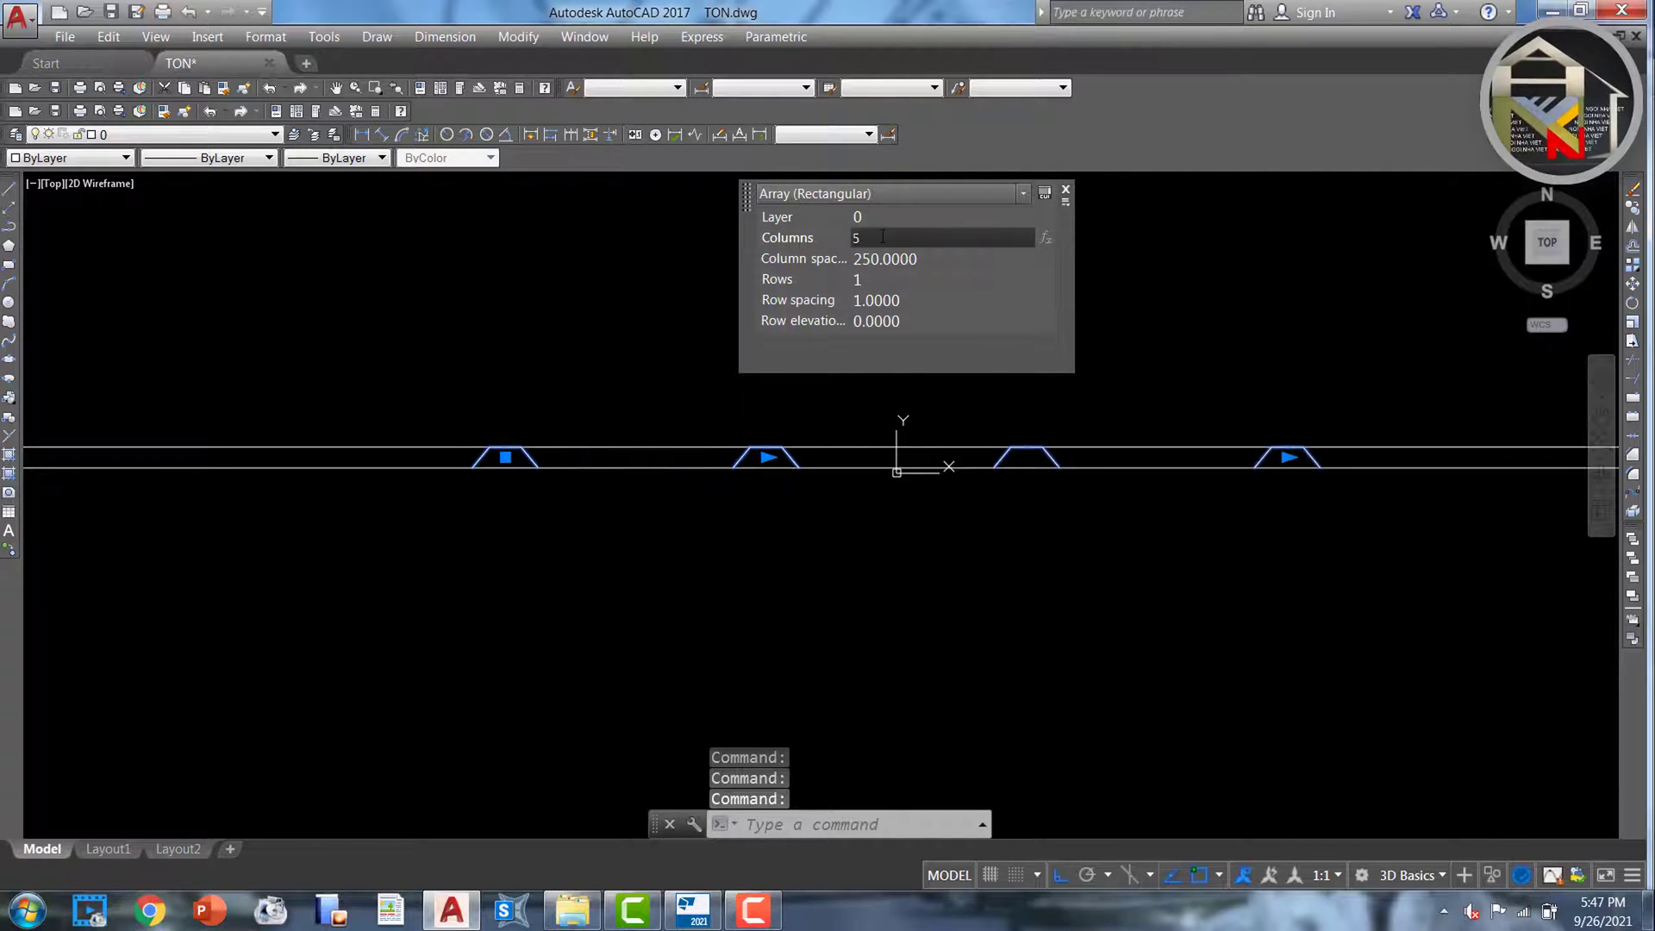
pyautogui.click(539, 277)
pyautogui.scroll(-1, 502, 432)
pyautogui.click(498, 343)
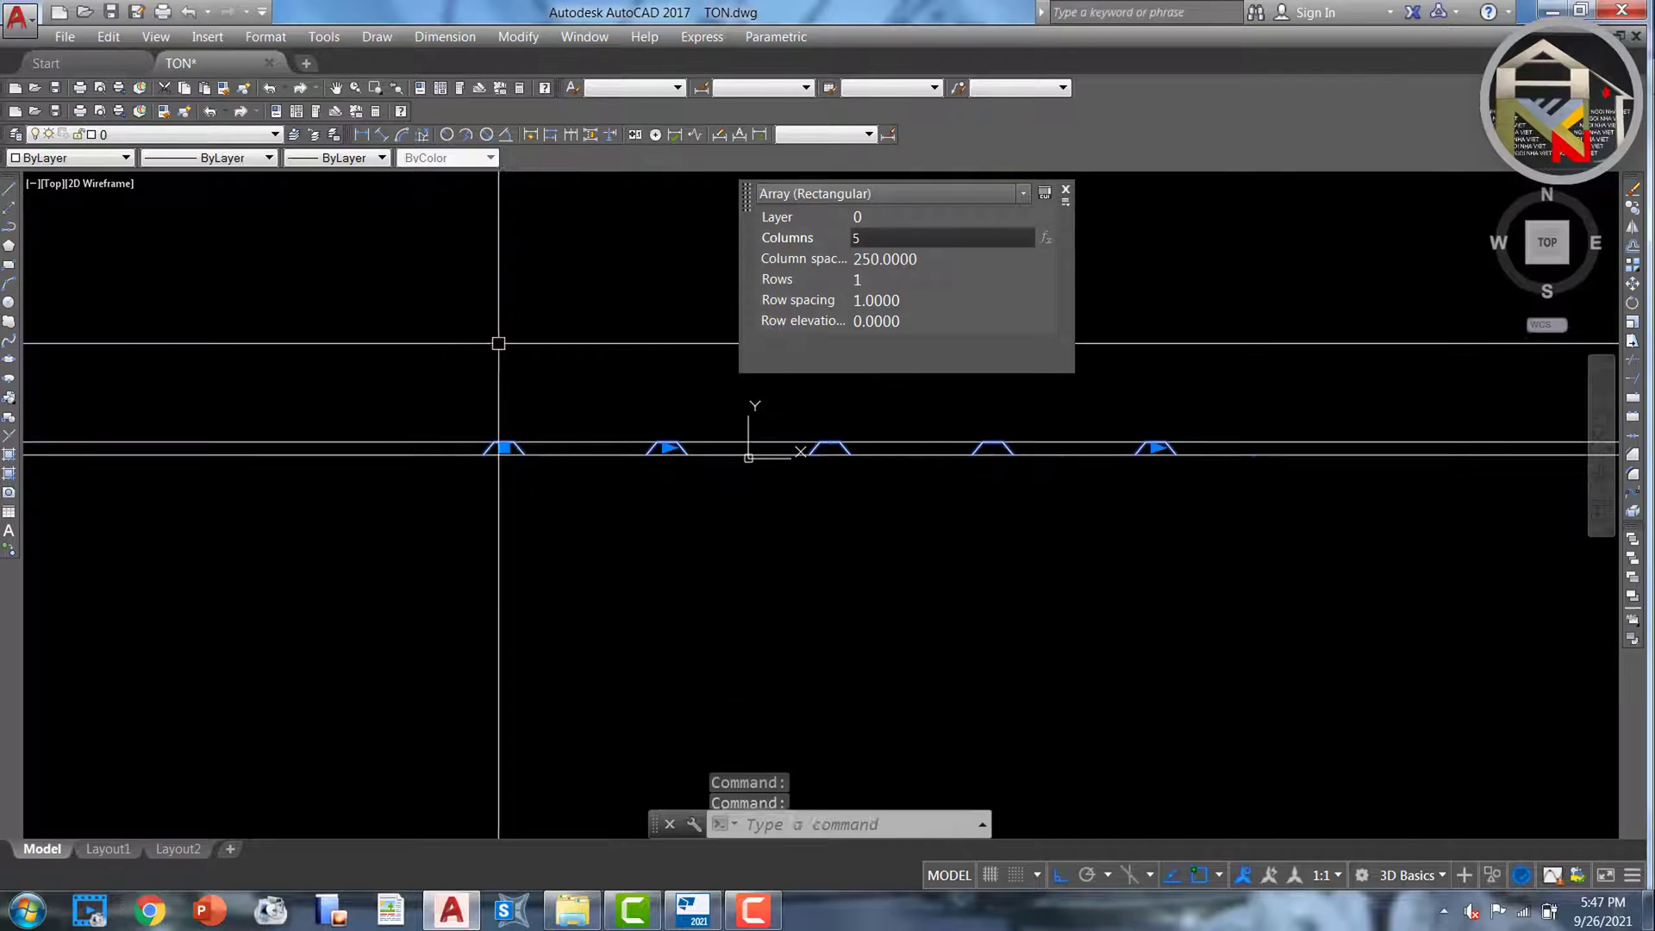
pyautogui.press('Escape')
# Erase the upper horizontal guide line running along the rib tops
pyautogui.click(547, 443)
pyautogui.write('E')
pyautogui.press('Return')
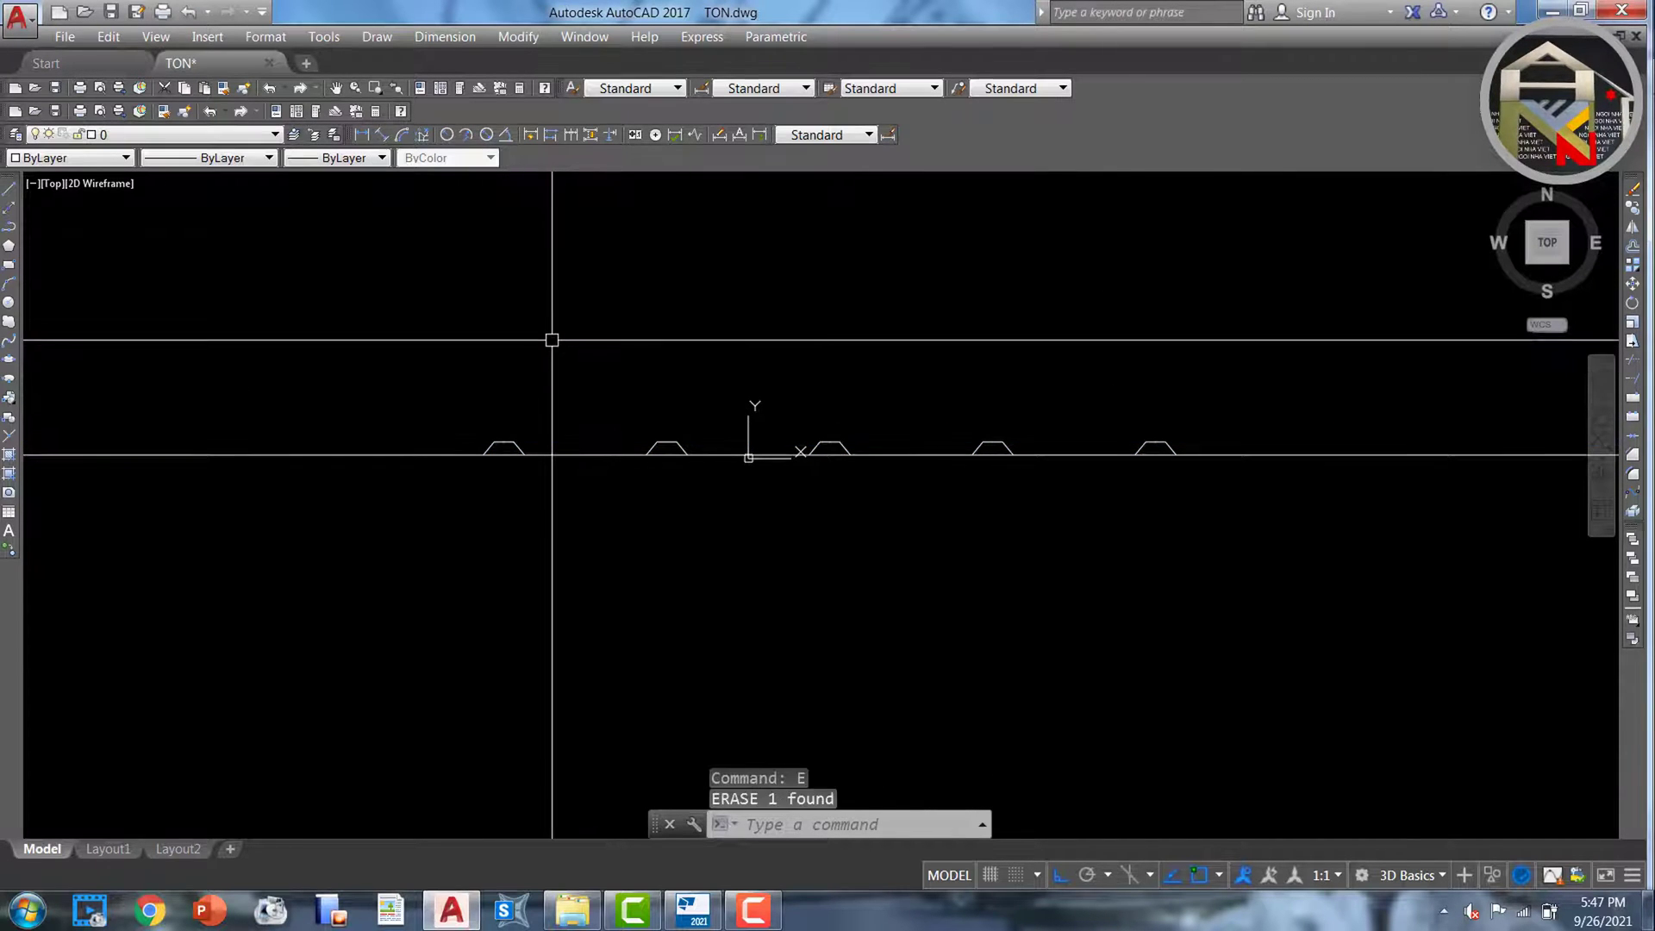
pyautogui.press('Escape')
pyautogui.press('Escape')
# Trim away the pieces of the lower guide line beneath all five ribs
pyautogui.write('TR')
pyautogui.press('Return')
pyautogui.scroll(2, 494, 507)
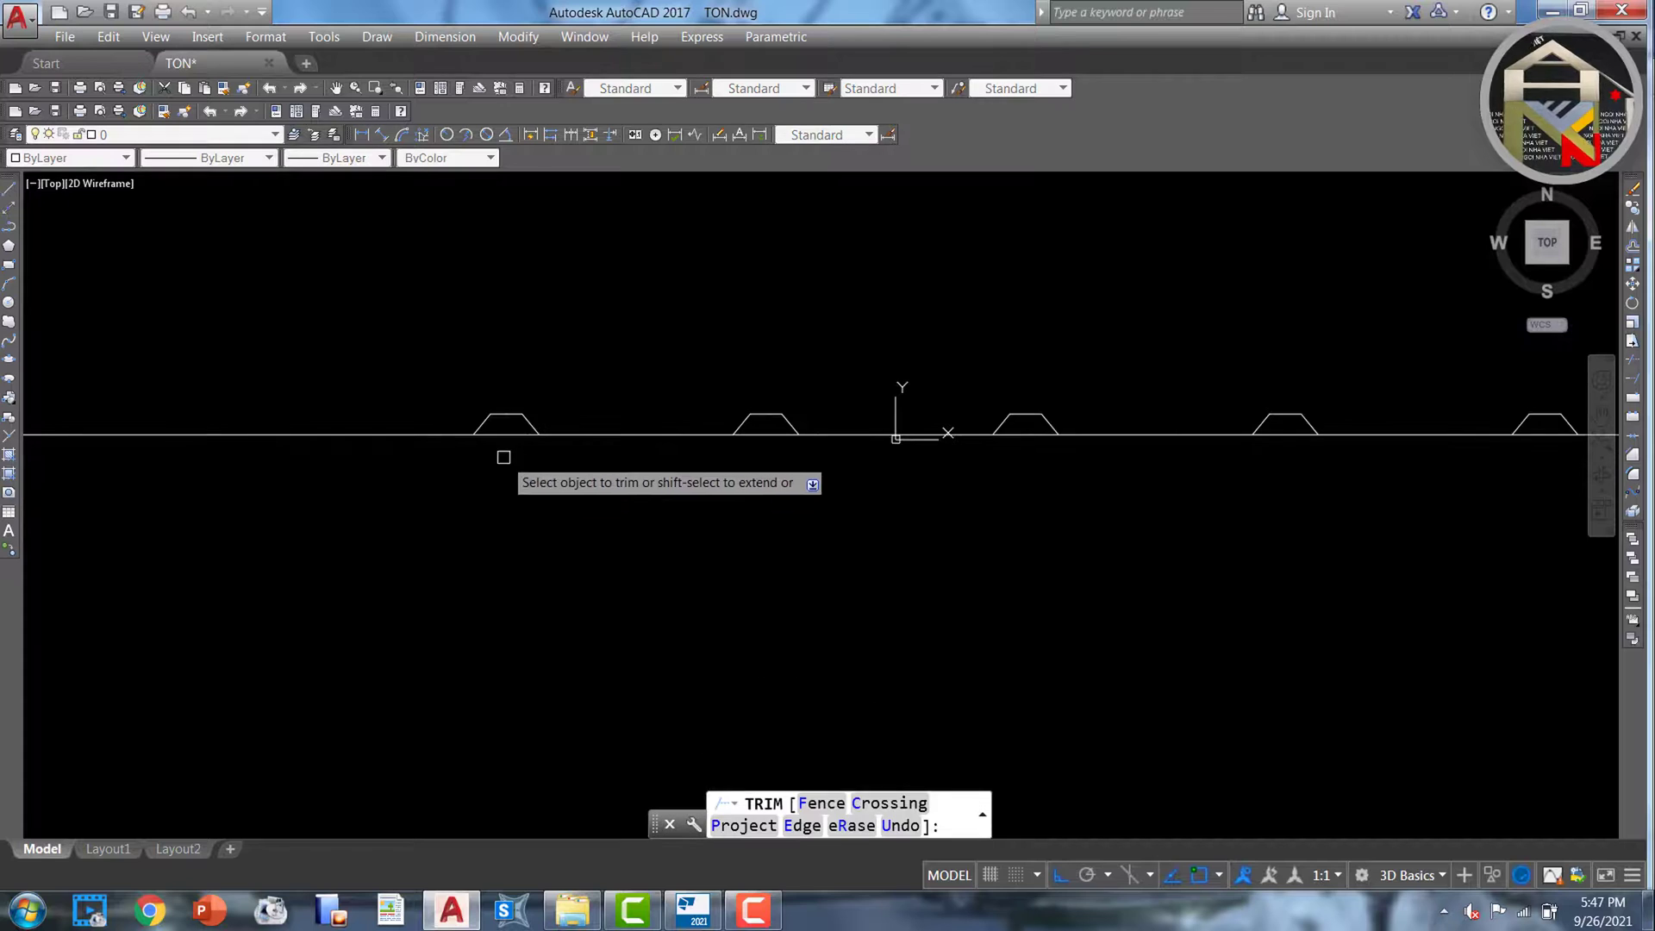
pyautogui.click(512, 433)
pyautogui.click(764, 433)
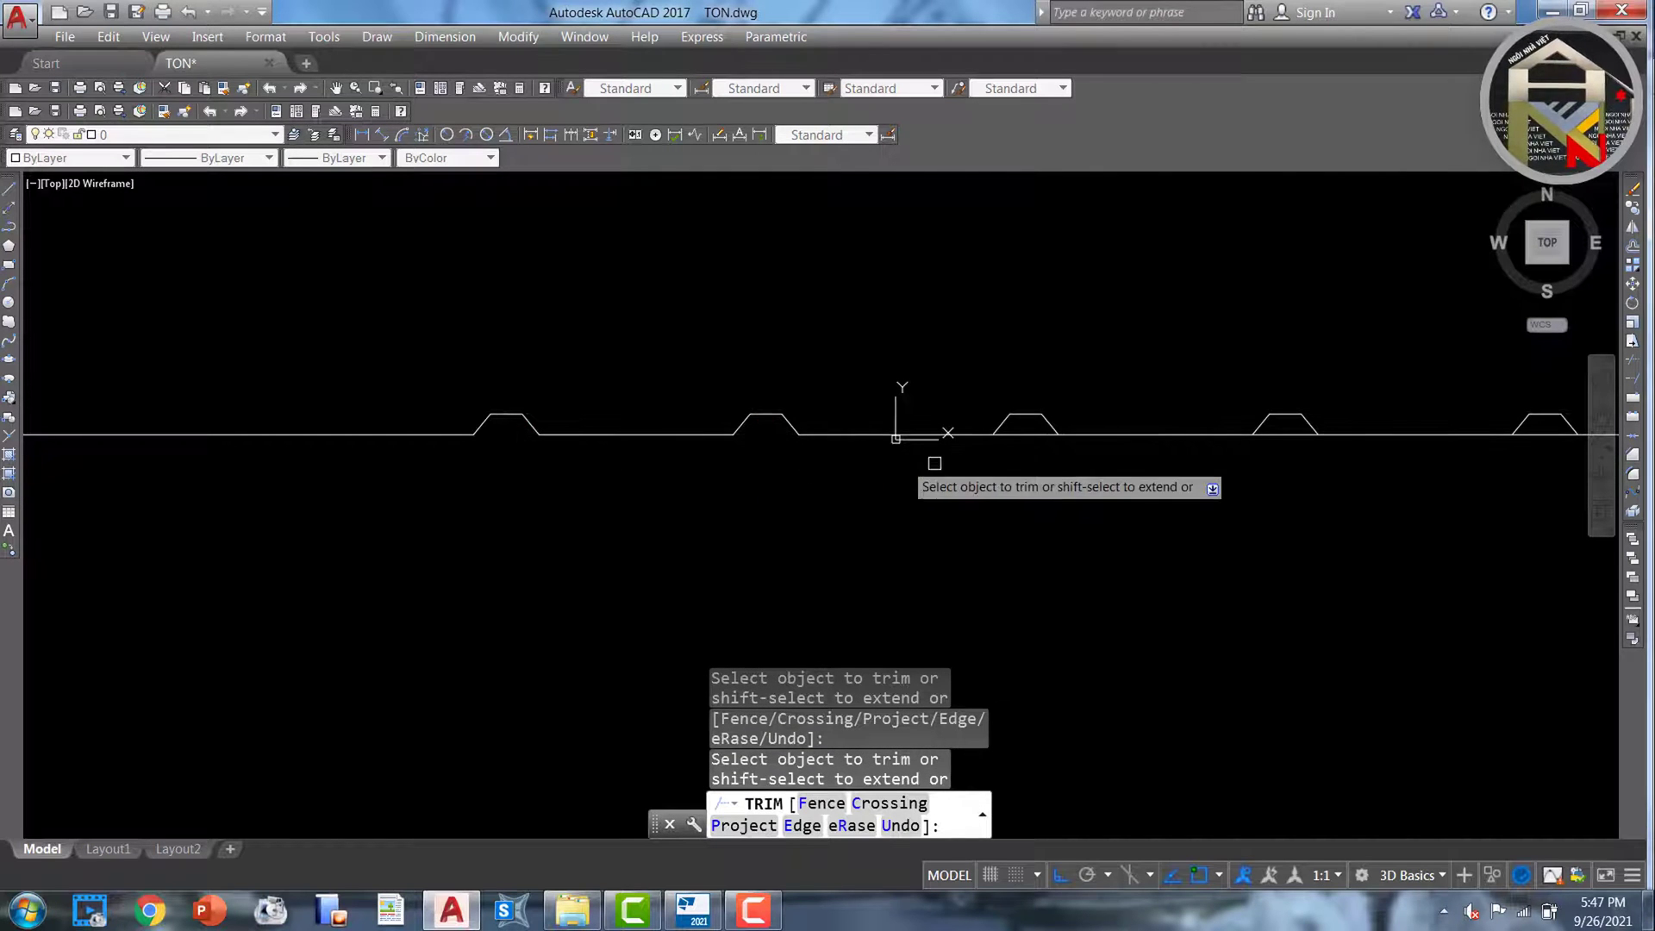
pyautogui.scroll(4, 1069, 431)
pyautogui.scroll(-4, 1048, 517)
pyautogui.scroll(4, 1147, 450)
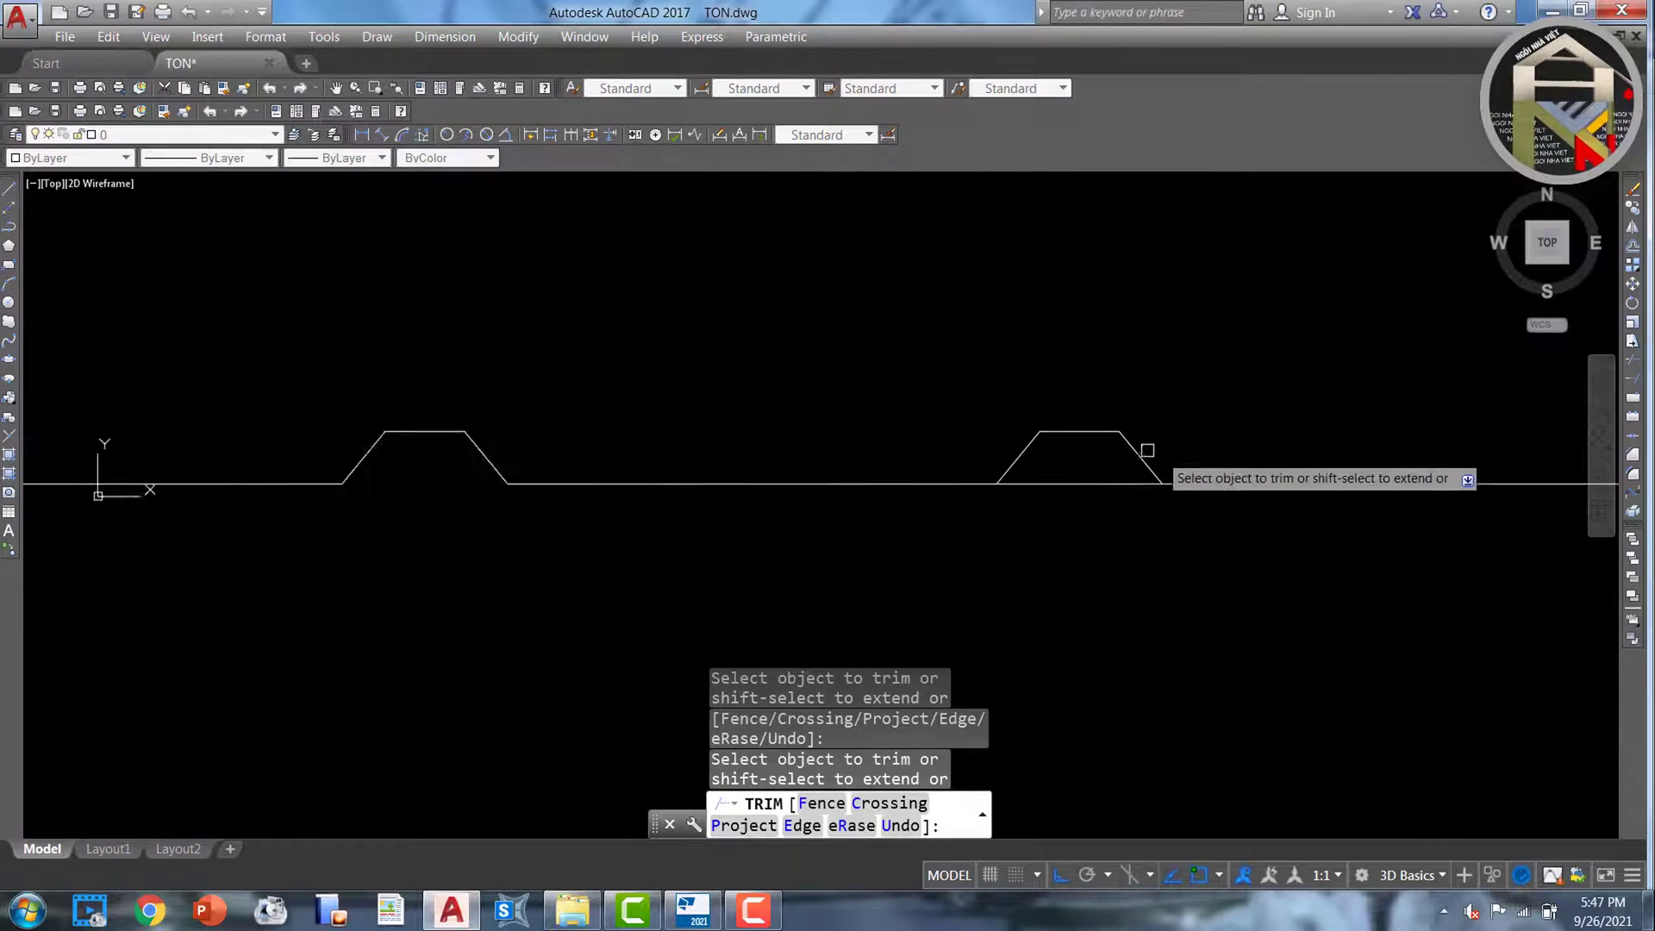
pyautogui.scroll(2, 1121, 482)
pyautogui.scroll(-6, 1009, 481)
pyautogui.scroll(3, 976, 496)
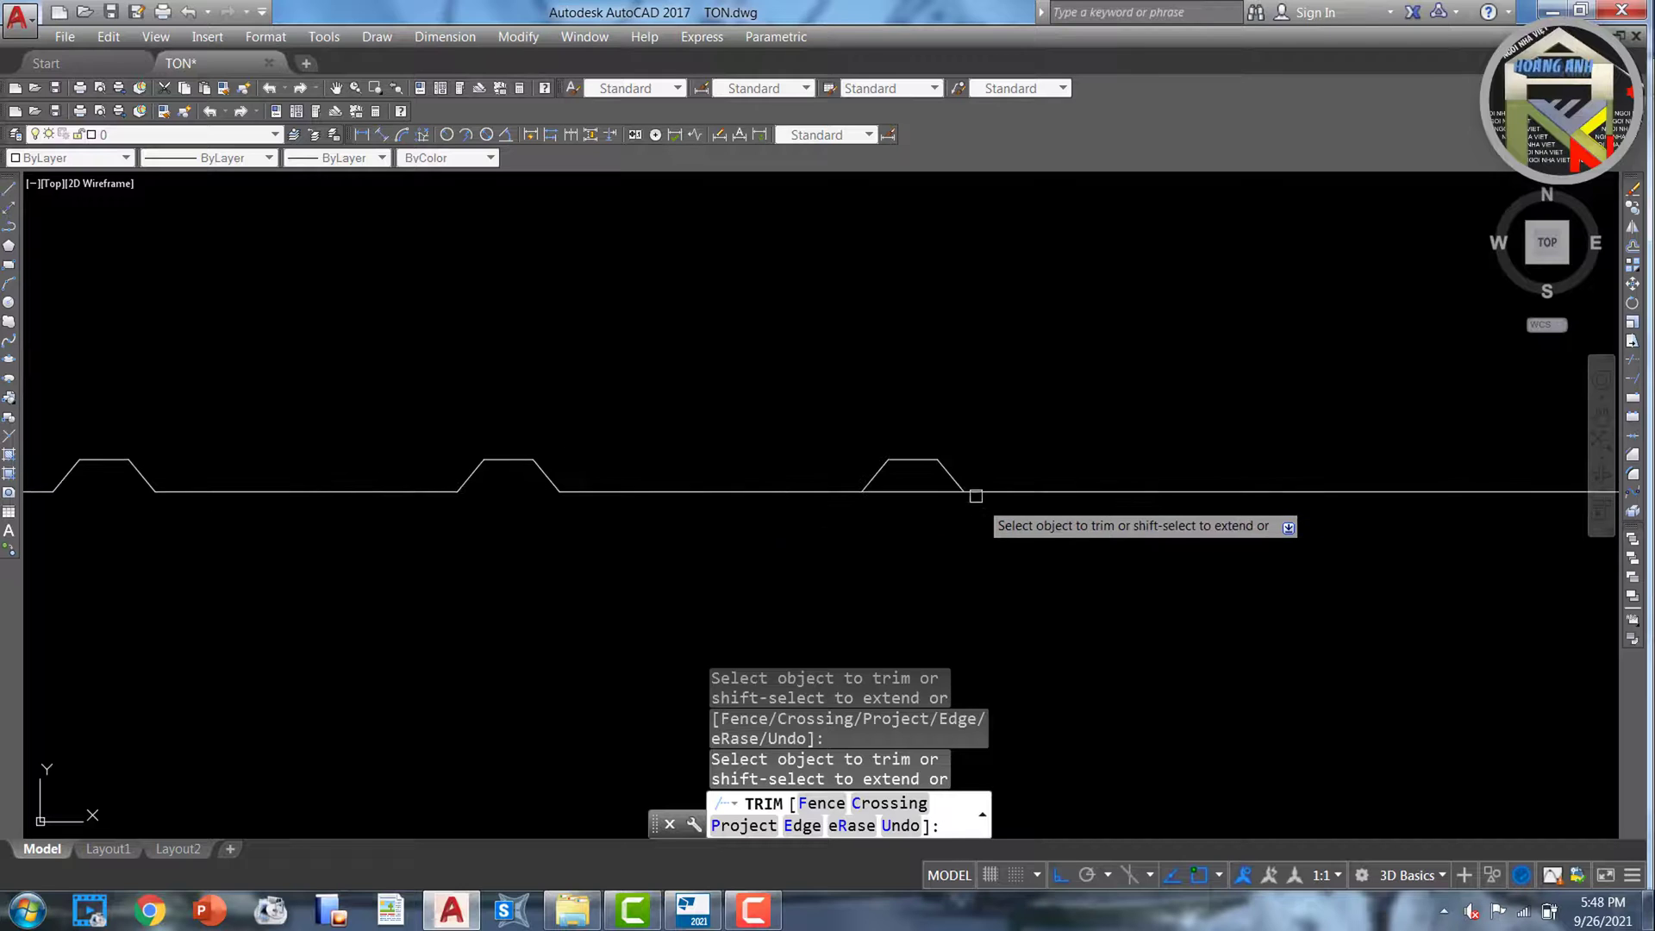
pyautogui.press('space')
pyautogui.scroll(-6, 980, 504)
pyautogui.press('Escape')
# Erase the leftover guide line pieces extending beyond the first and last ribs
pyautogui.click(1101, 543)
pyautogui.click(1054, 314)
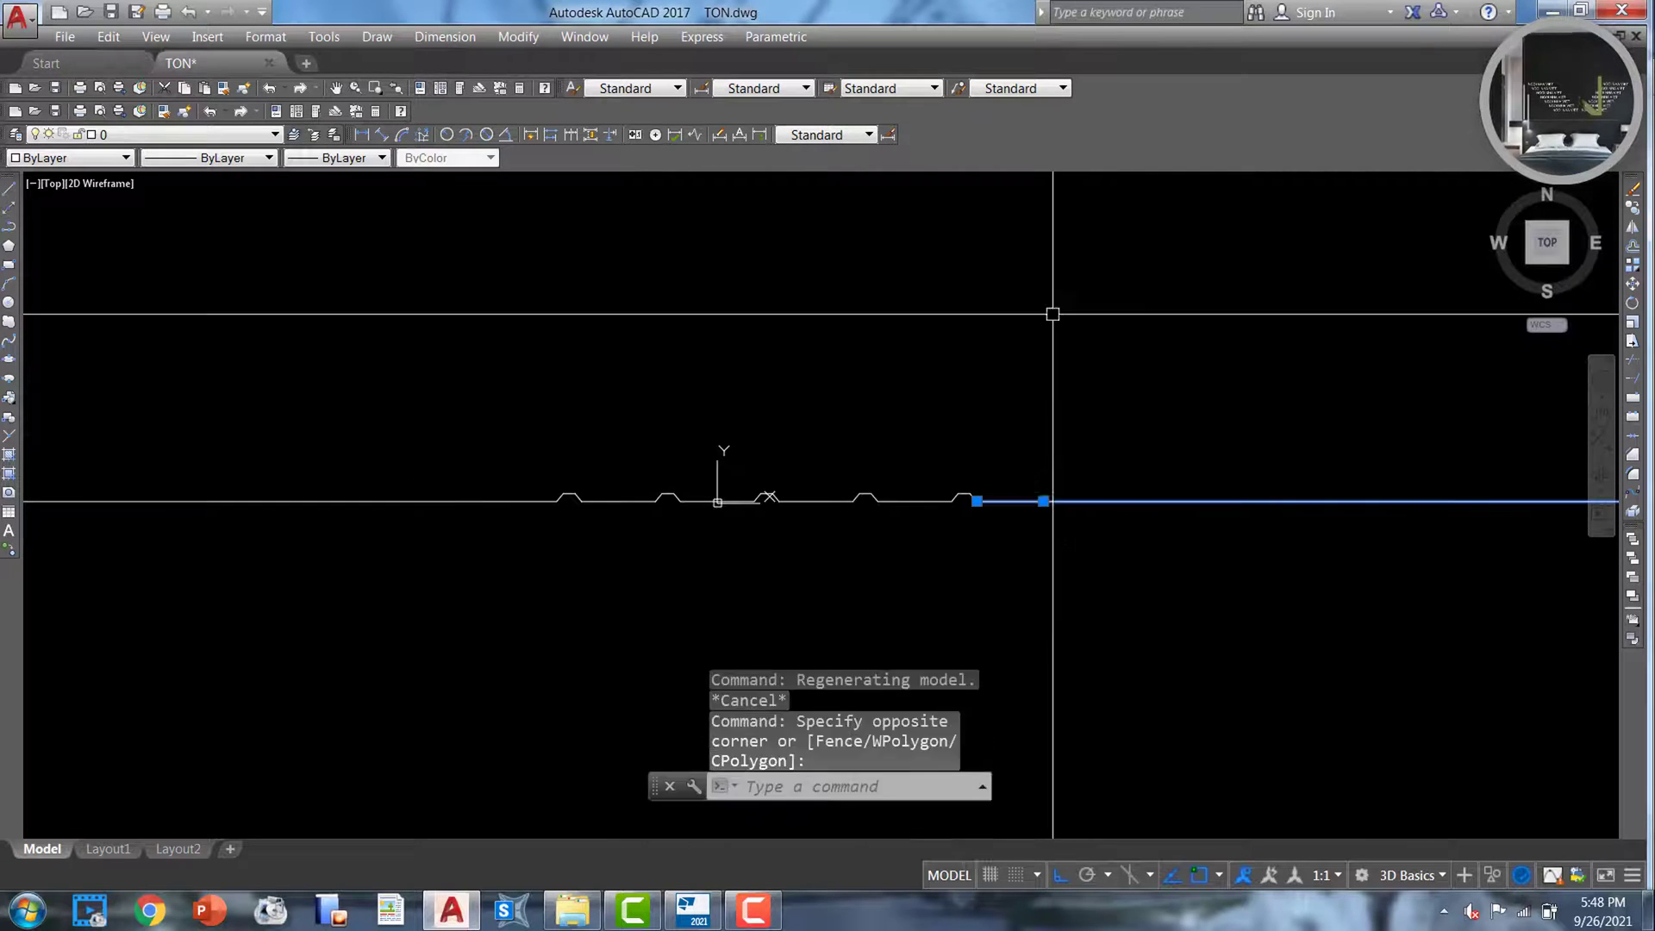
pyautogui.press('Delete')
pyautogui.click(488, 596)
pyautogui.click(425, 435)
pyautogui.write('e')
pyautogui.press('Return')
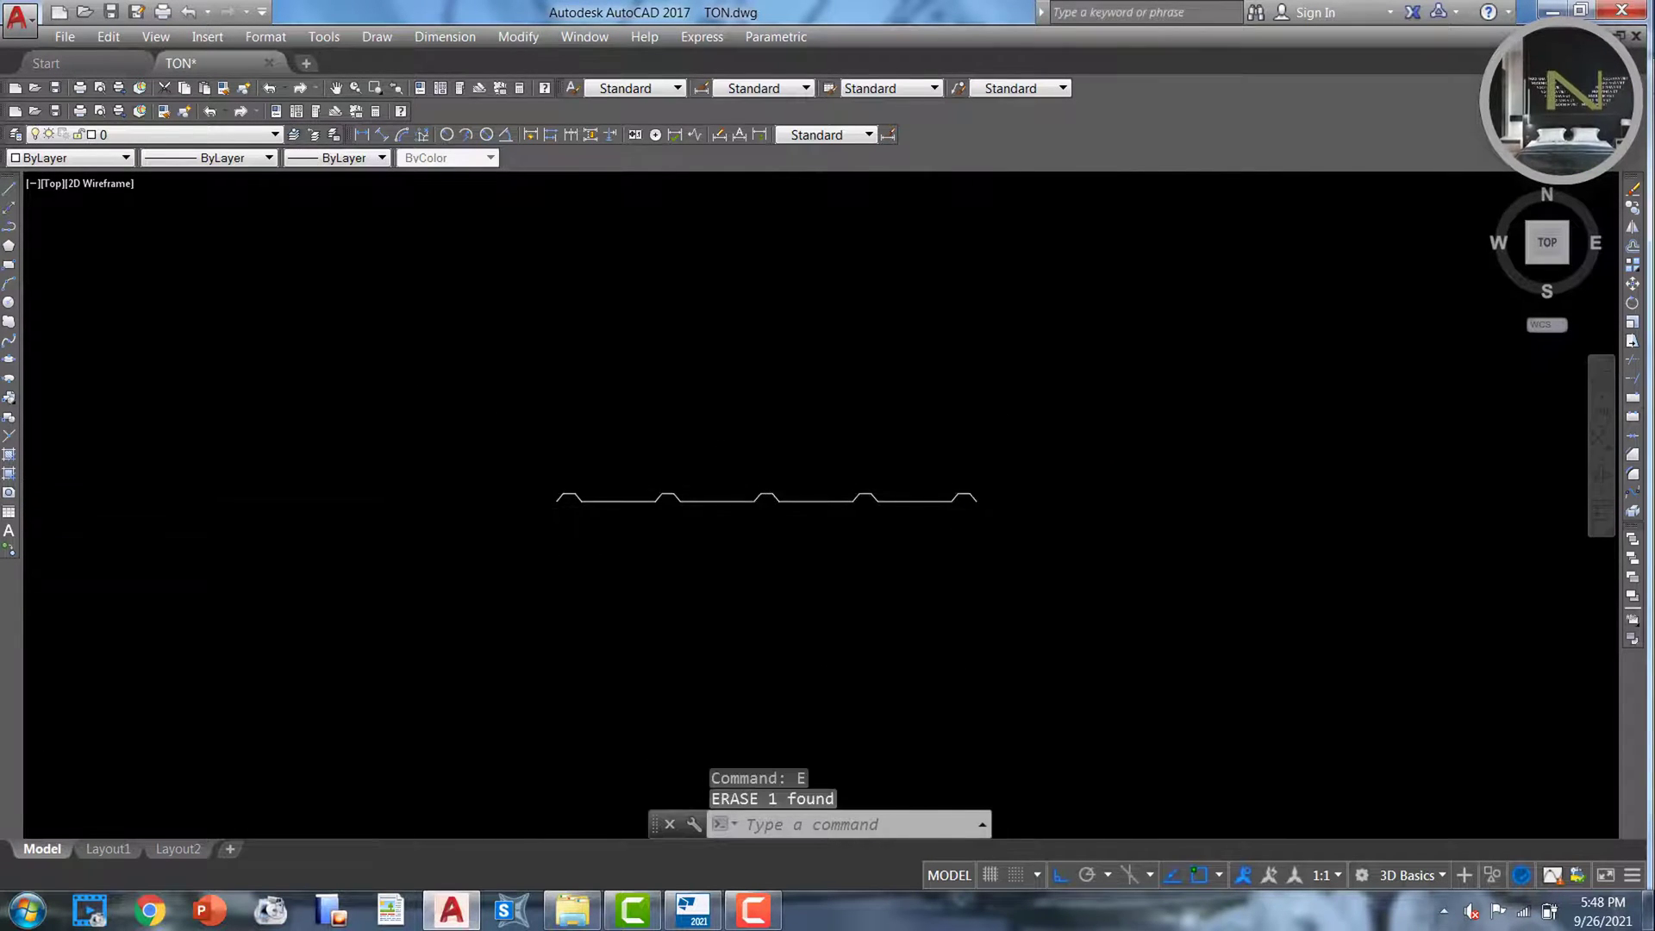
# Draw a short horizontal polyline lip outward from the lower right end of the last rib
pyautogui.scroll(3, 998, 509)
pyautogui.write('pl')
pyautogui.press('Return')
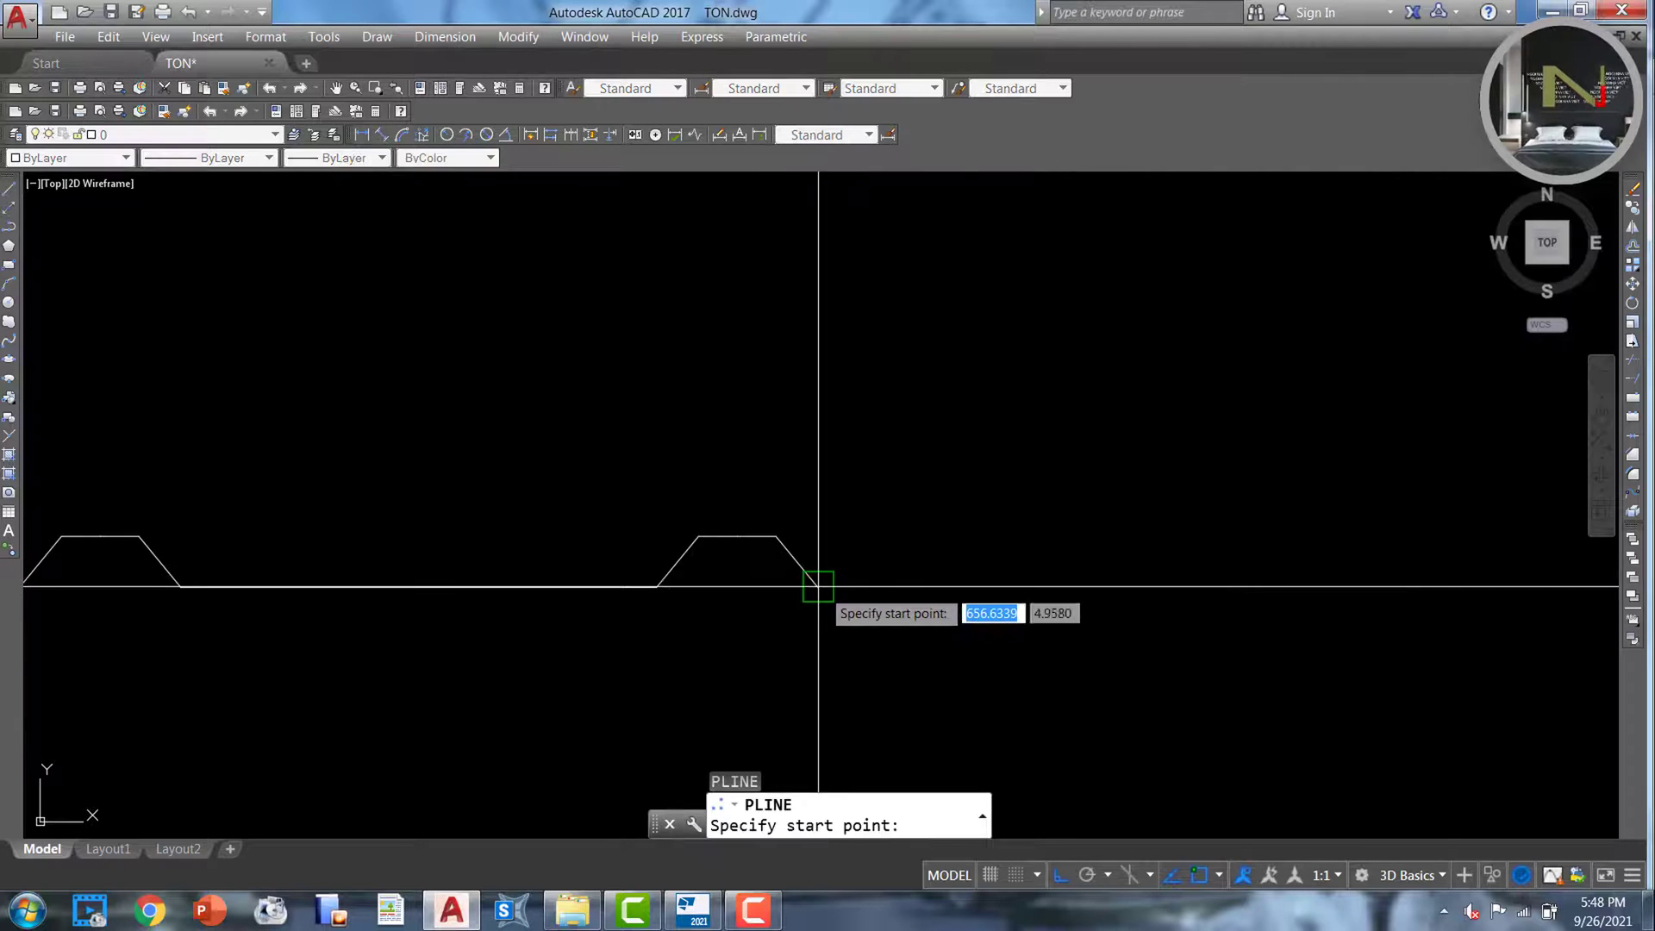
pyautogui.click(817, 587)
pyautogui.press('Escape')
pyautogui.press('Escape')
pyautogui.scroll(-3, 1031, 499)
# Explode the rib array and its connecting segments into individual objects
pyautogui.click(1042, 547)
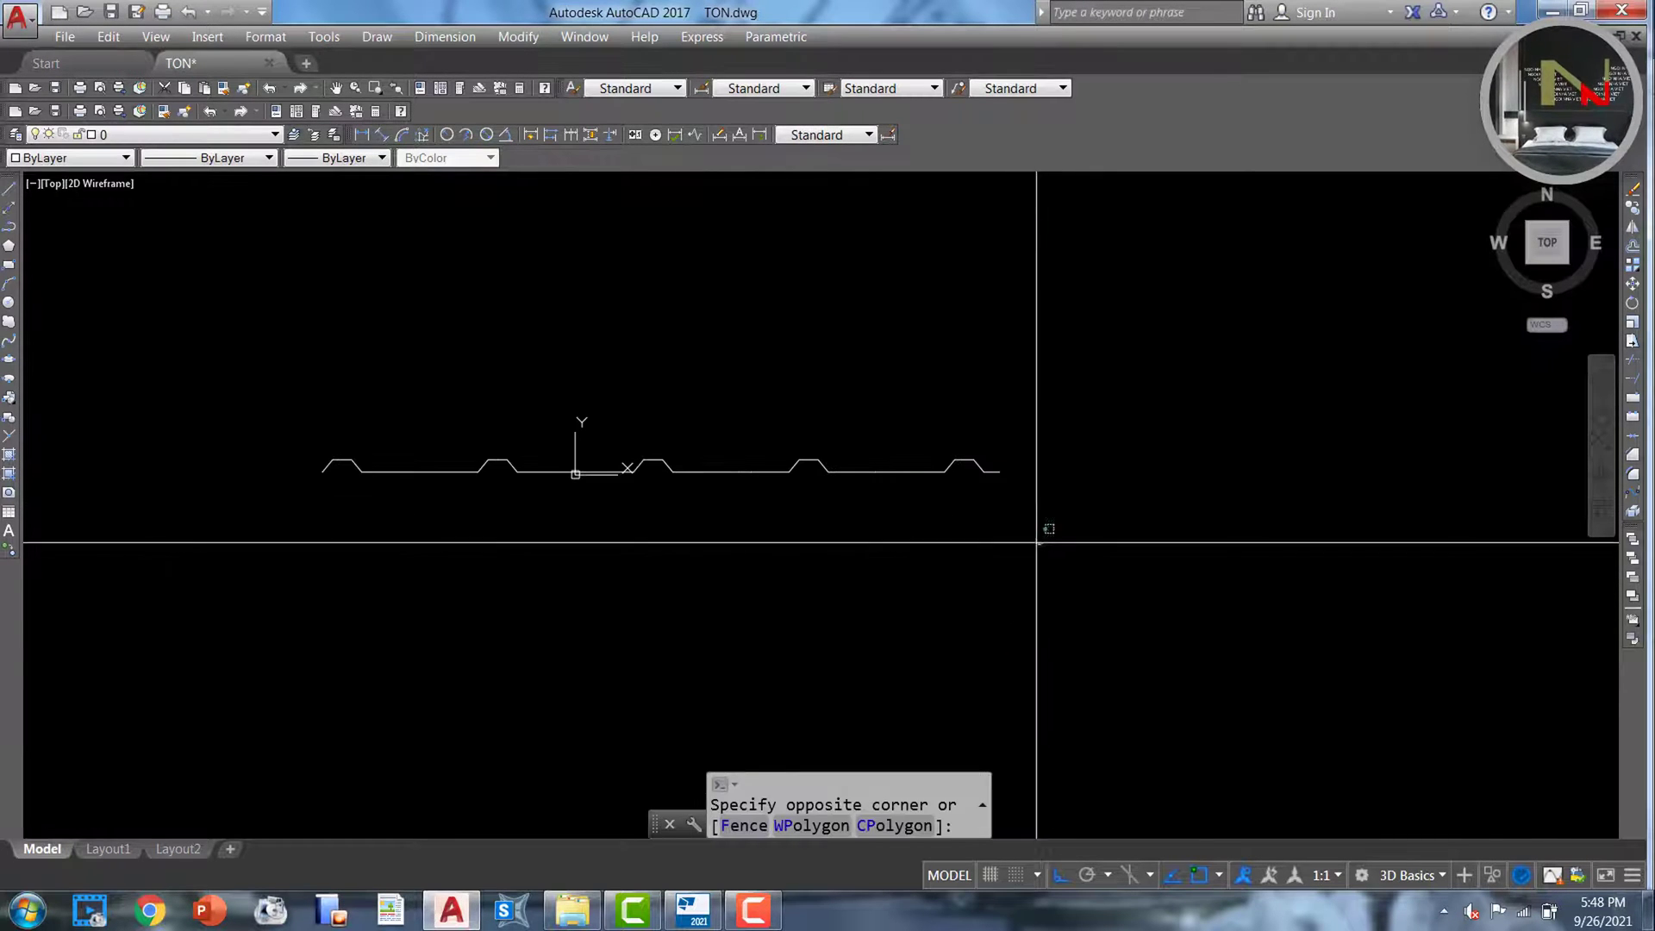
pyautogui.click(259, 399)
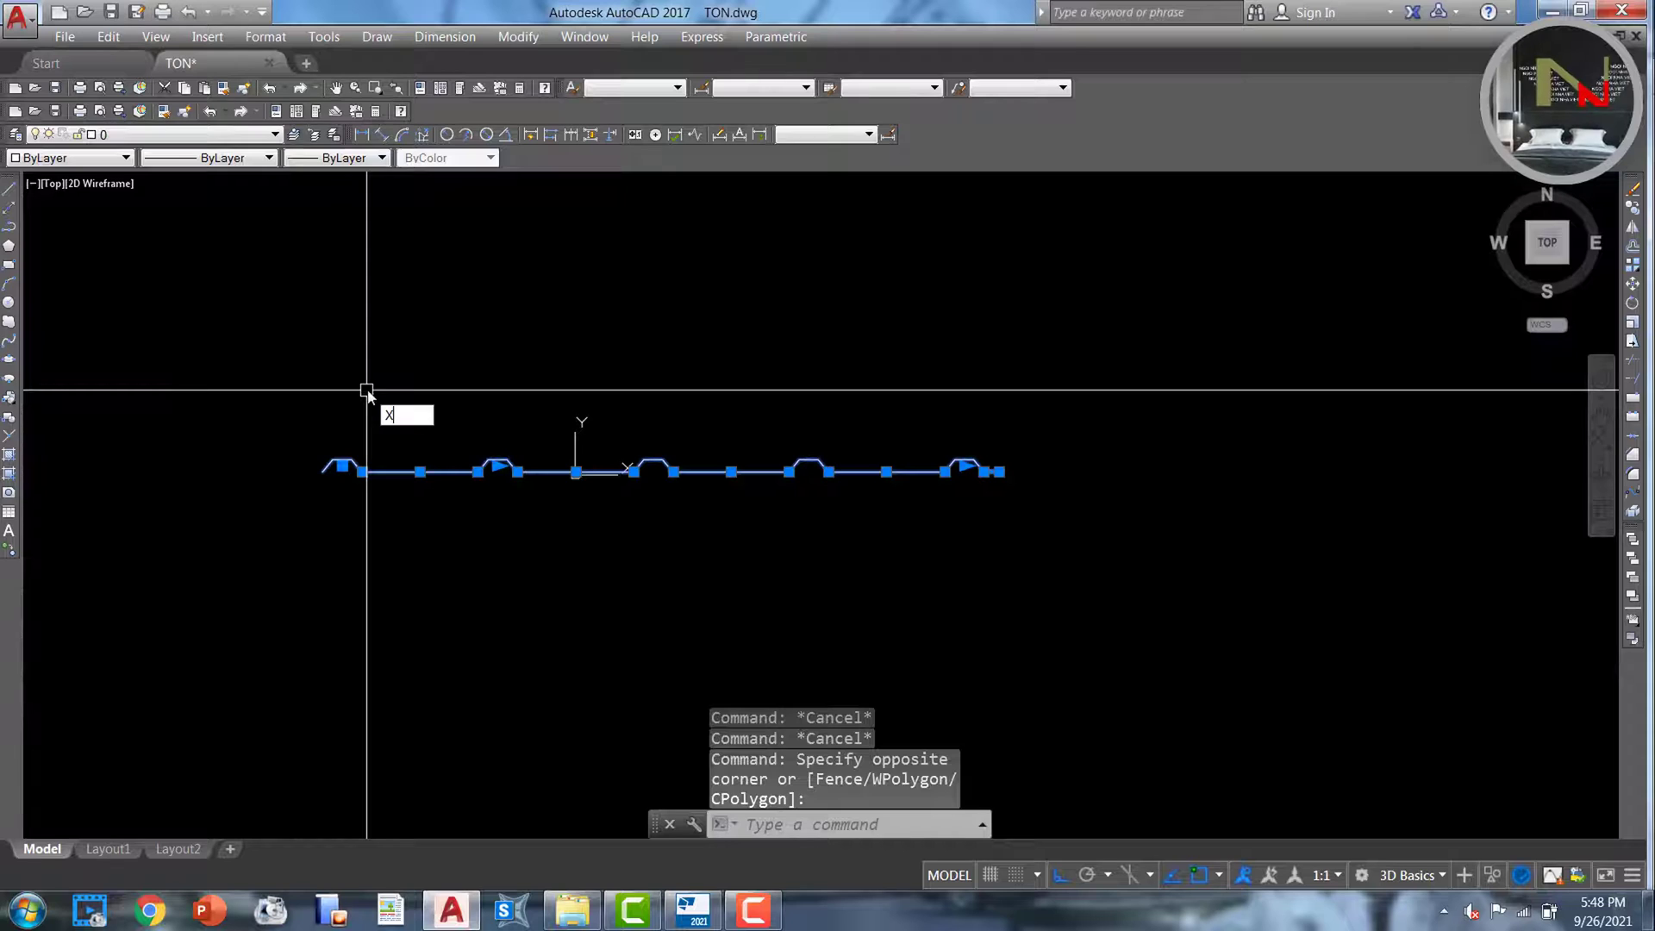
pyautogui.write('X')
pyautogui.press('Return')
pyautogui.press('Escape')
pyautogui.click(739, 480)
pyautogui.click(737, 448)
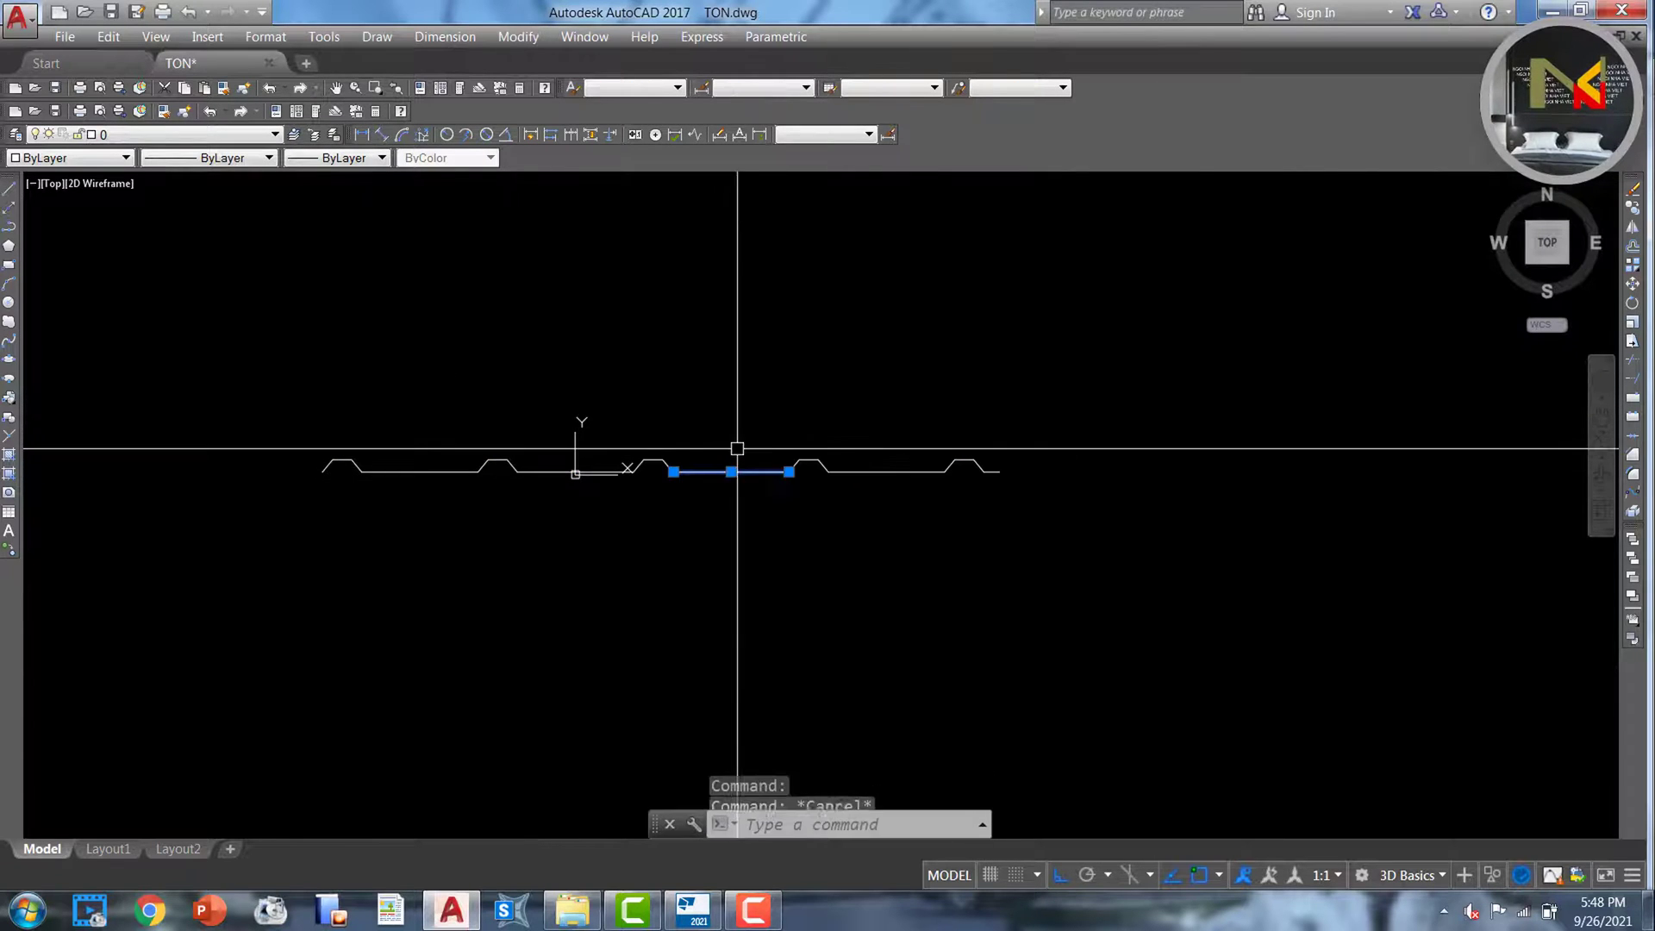
pyautogui.press('Escape')
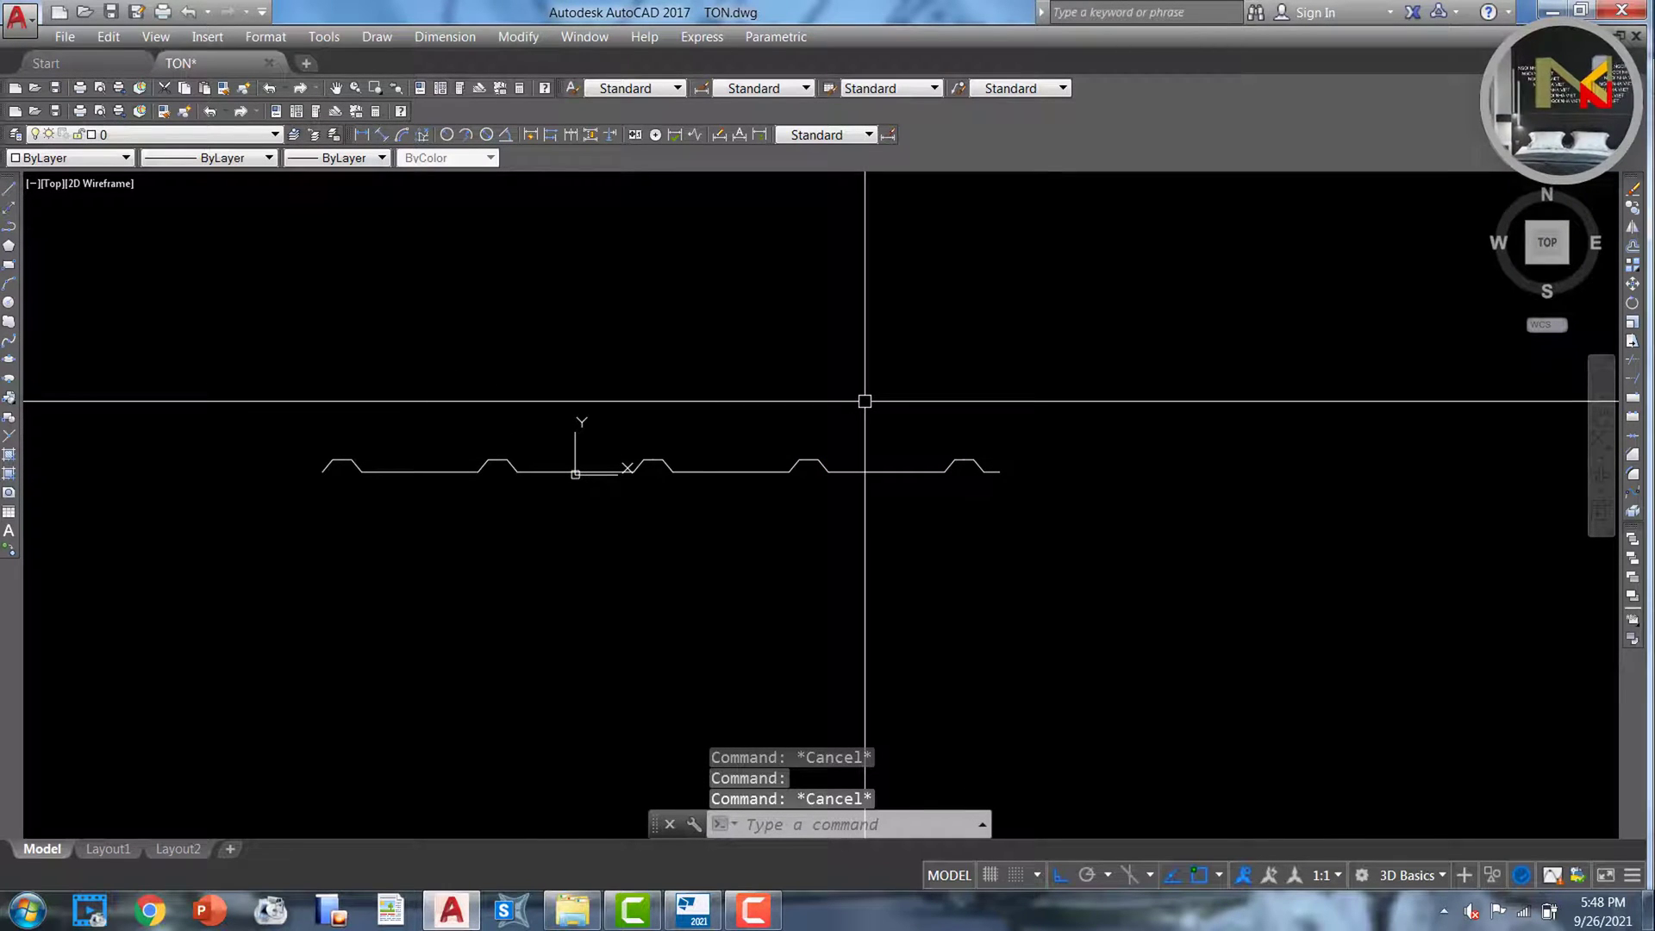
# Join all rib and connecting segments of the sheet profile into a single polyline
pyautogui.click(251, 384)
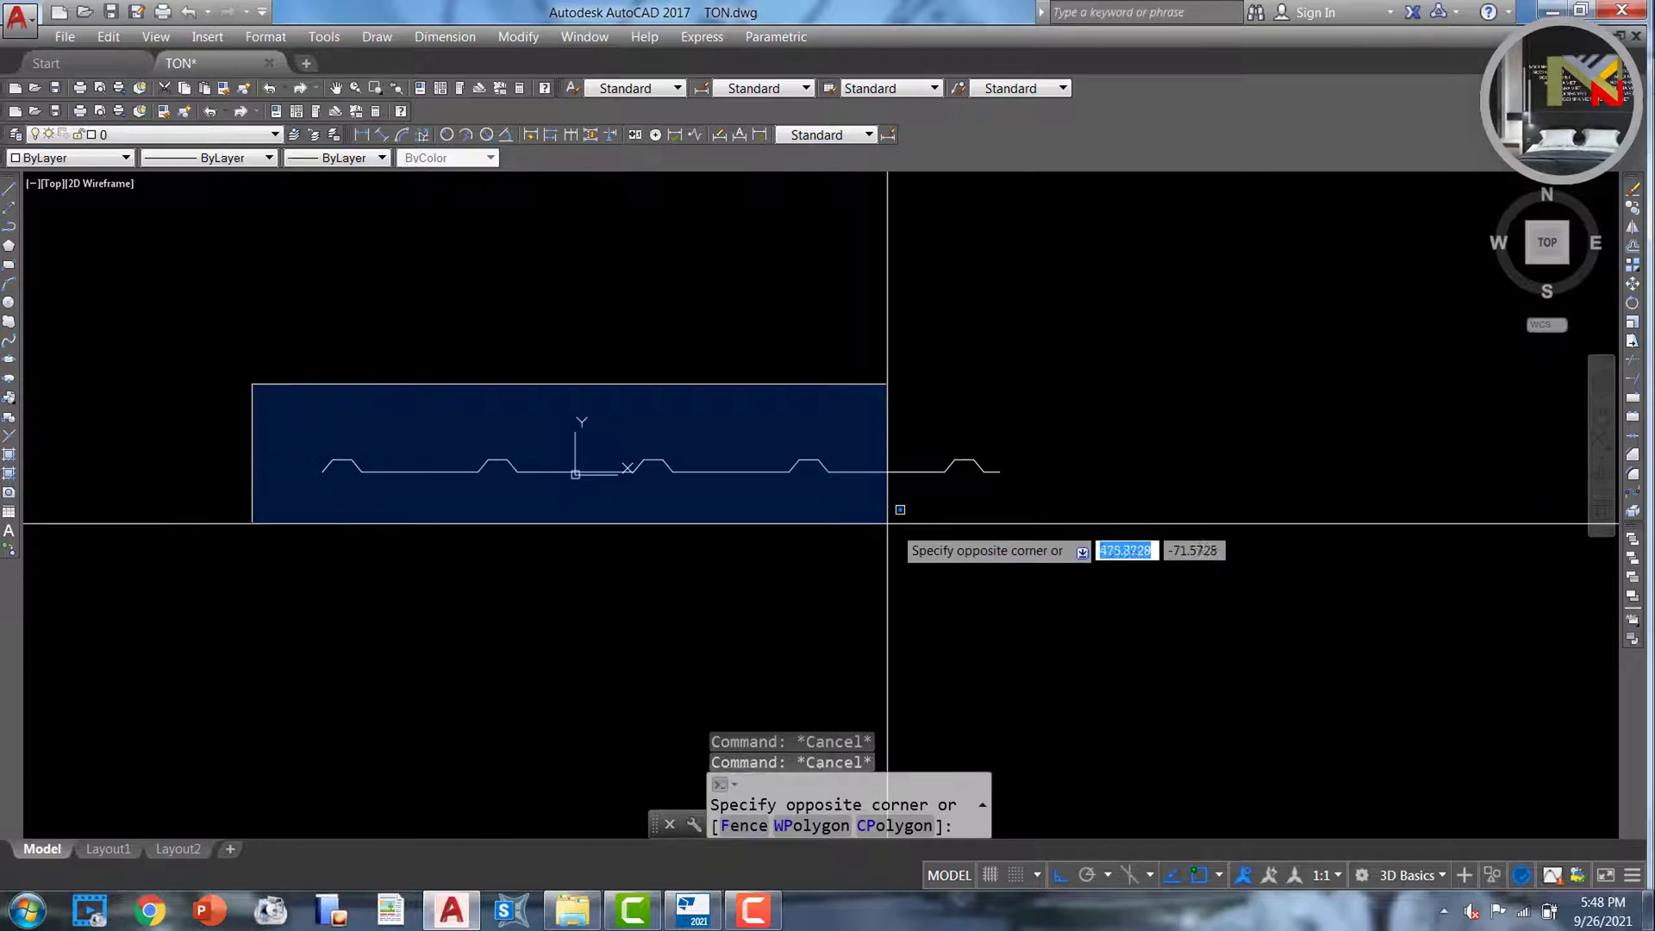
pyautogui.click(1207, 564)
pyautogui.scroll(3, 509, 520)
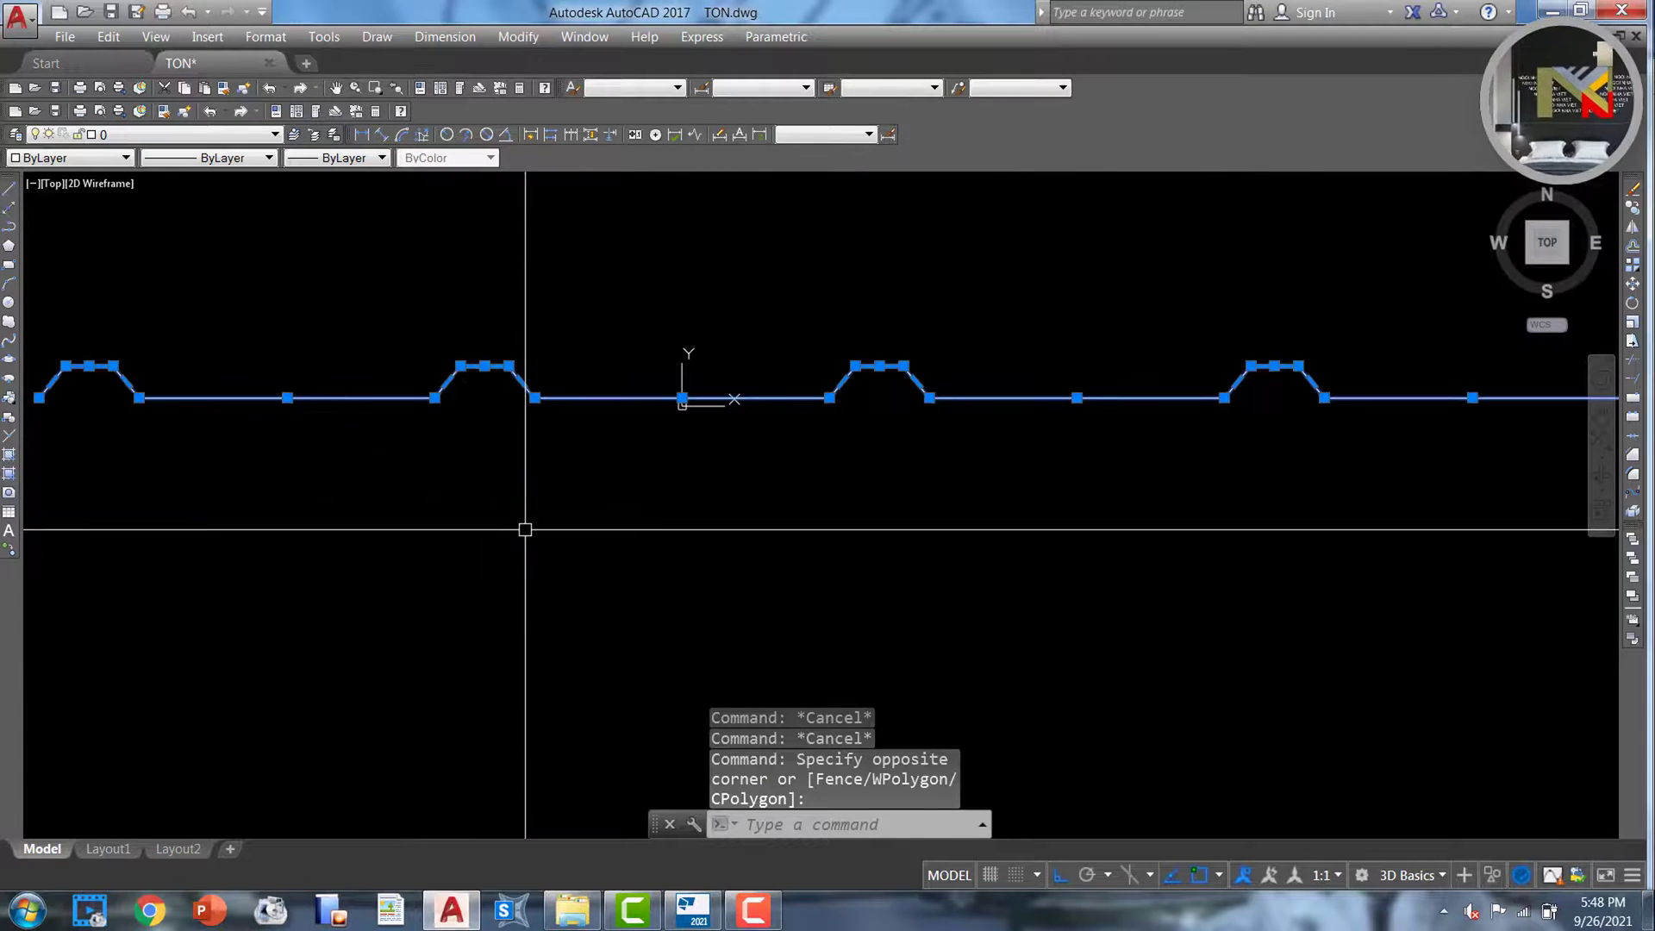
pyautogui.scroll(-2, 525, 530)
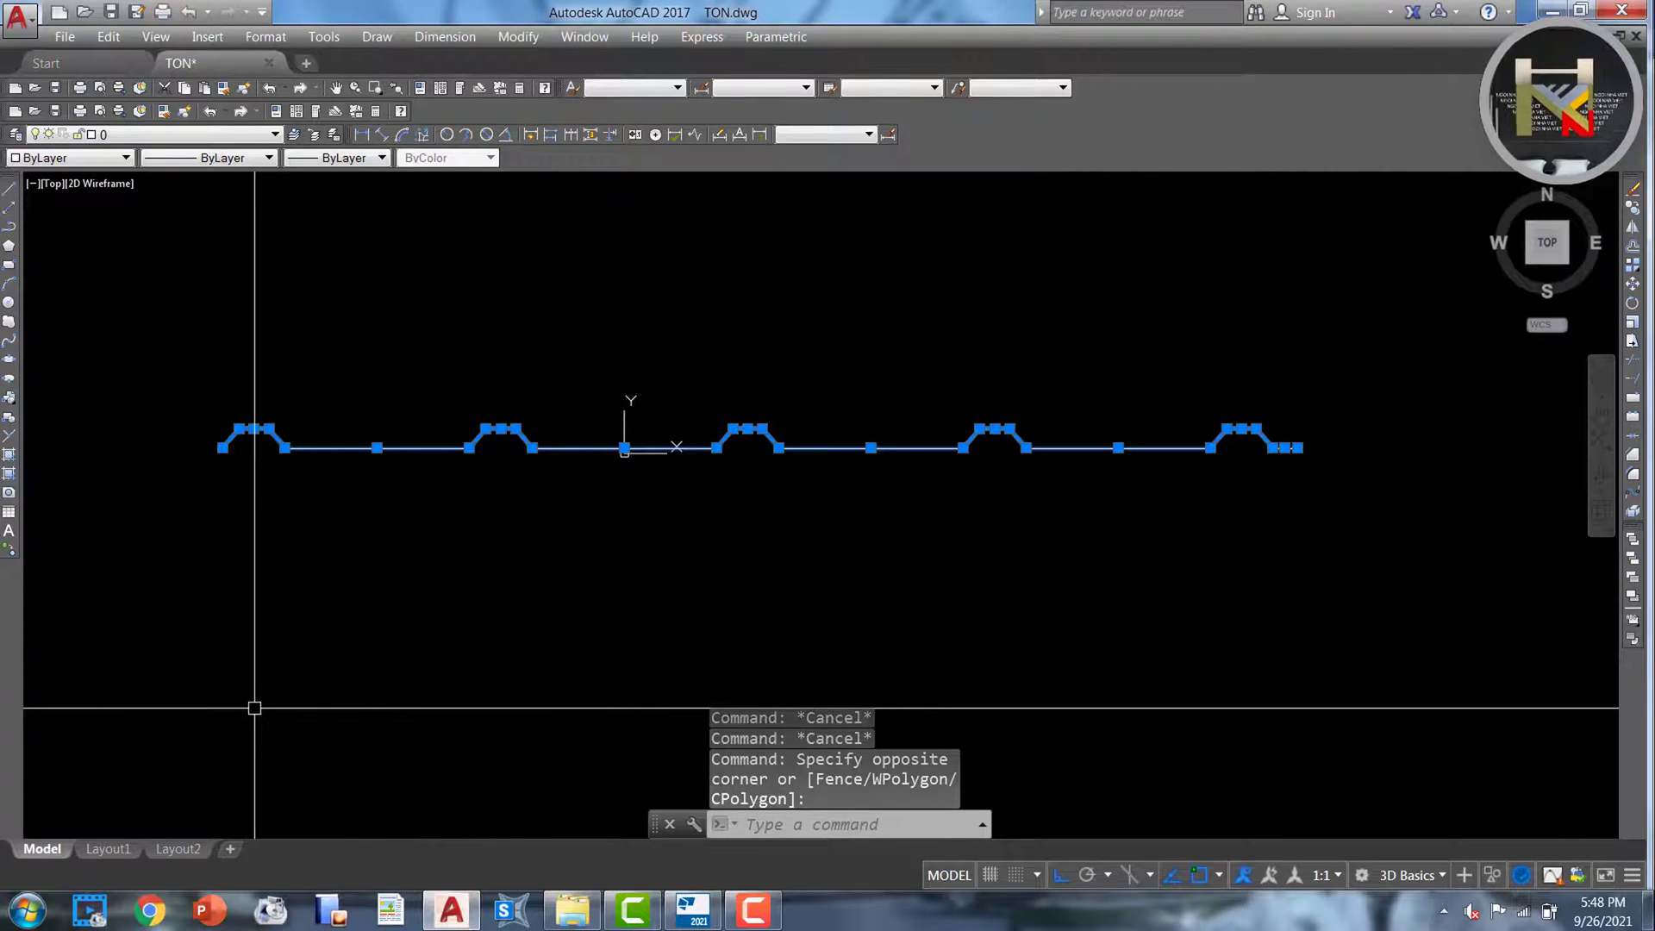
pyautogui.press('Return')
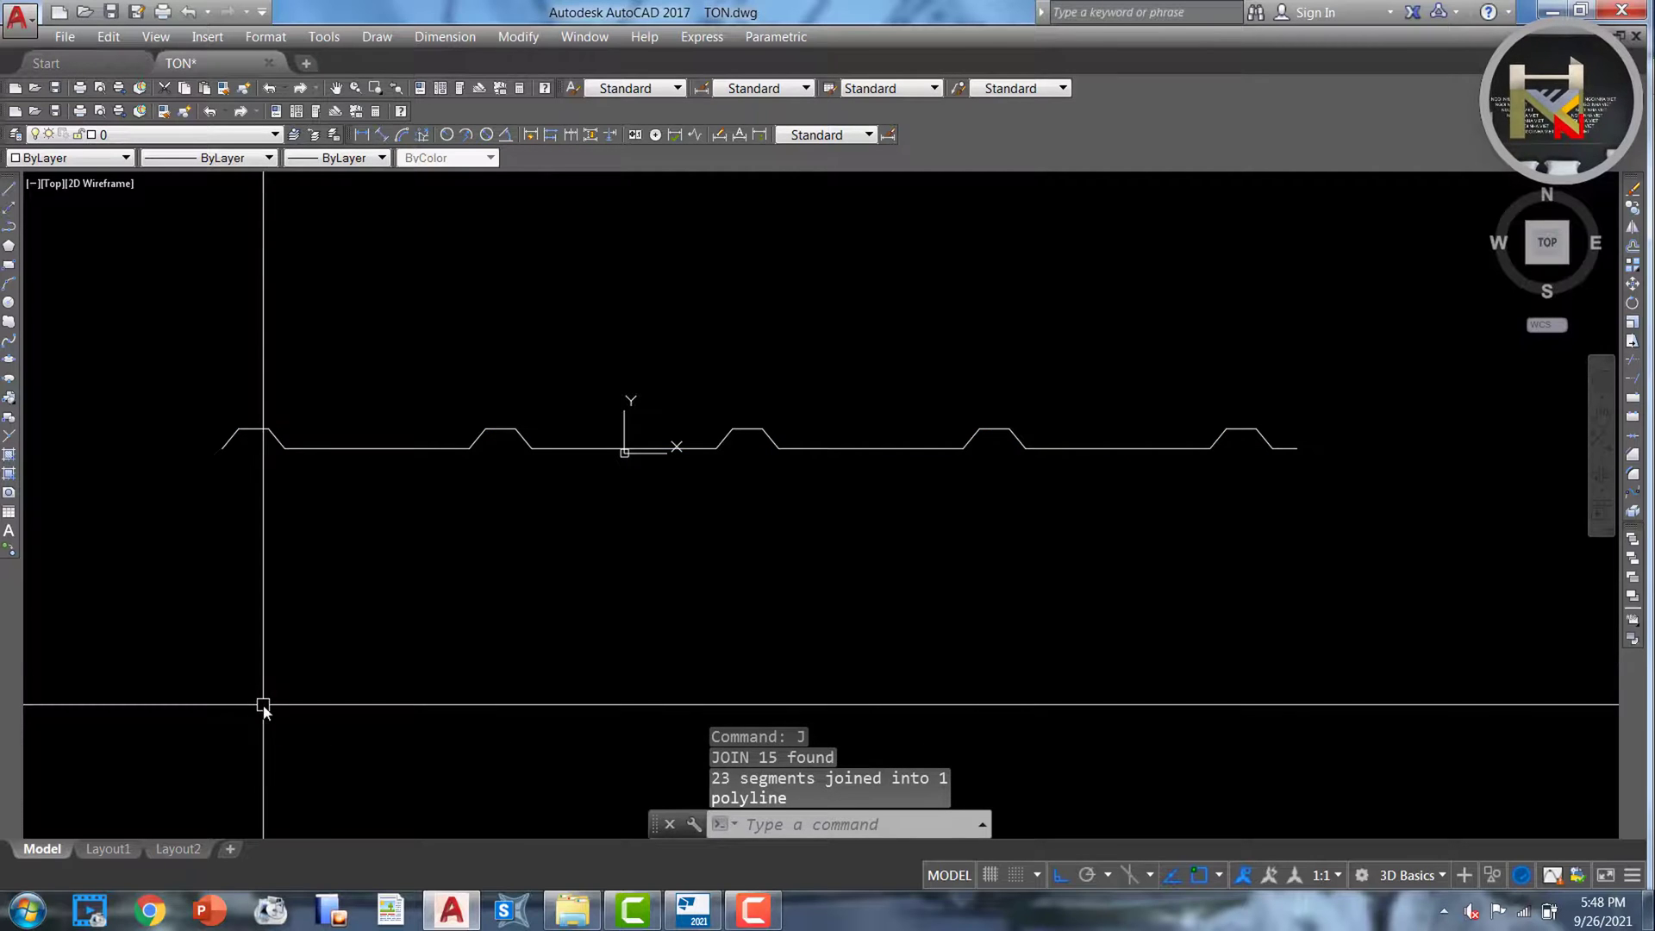
pyautogui.click(380, 450)
pyautogui.press('Escape')
pyautogui.press('Escape')
pyautogui.press('Escape')
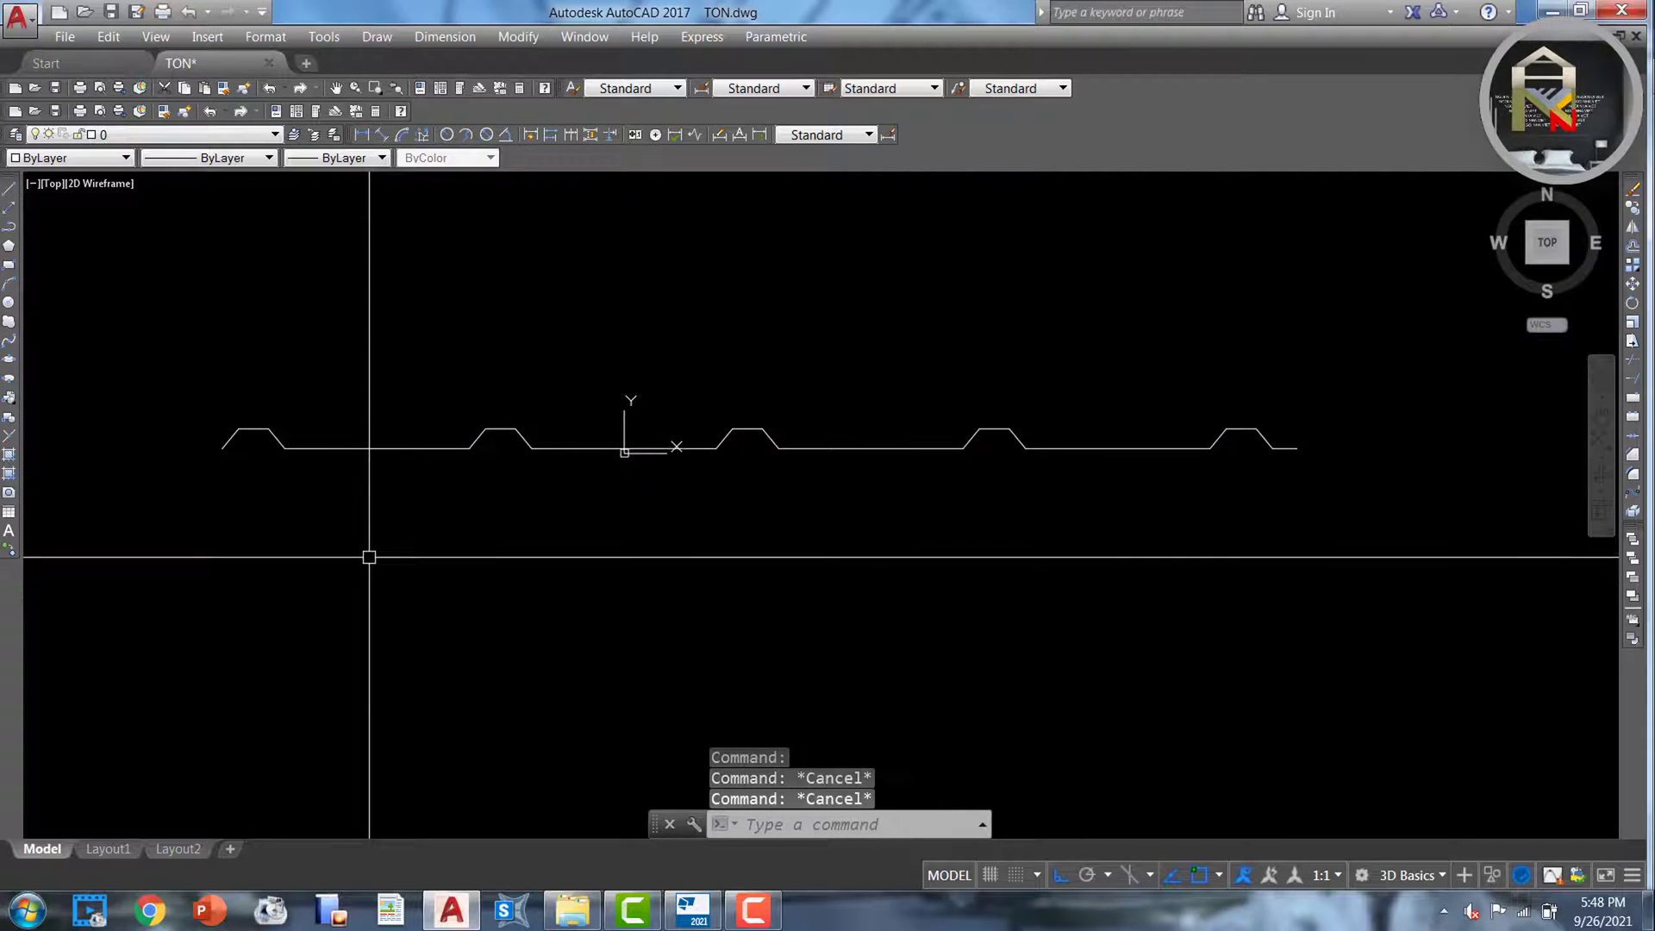
# Offset the joined sheet profile 0.5 toward its upper side
pyautogui.scroll(10, 159, 402)
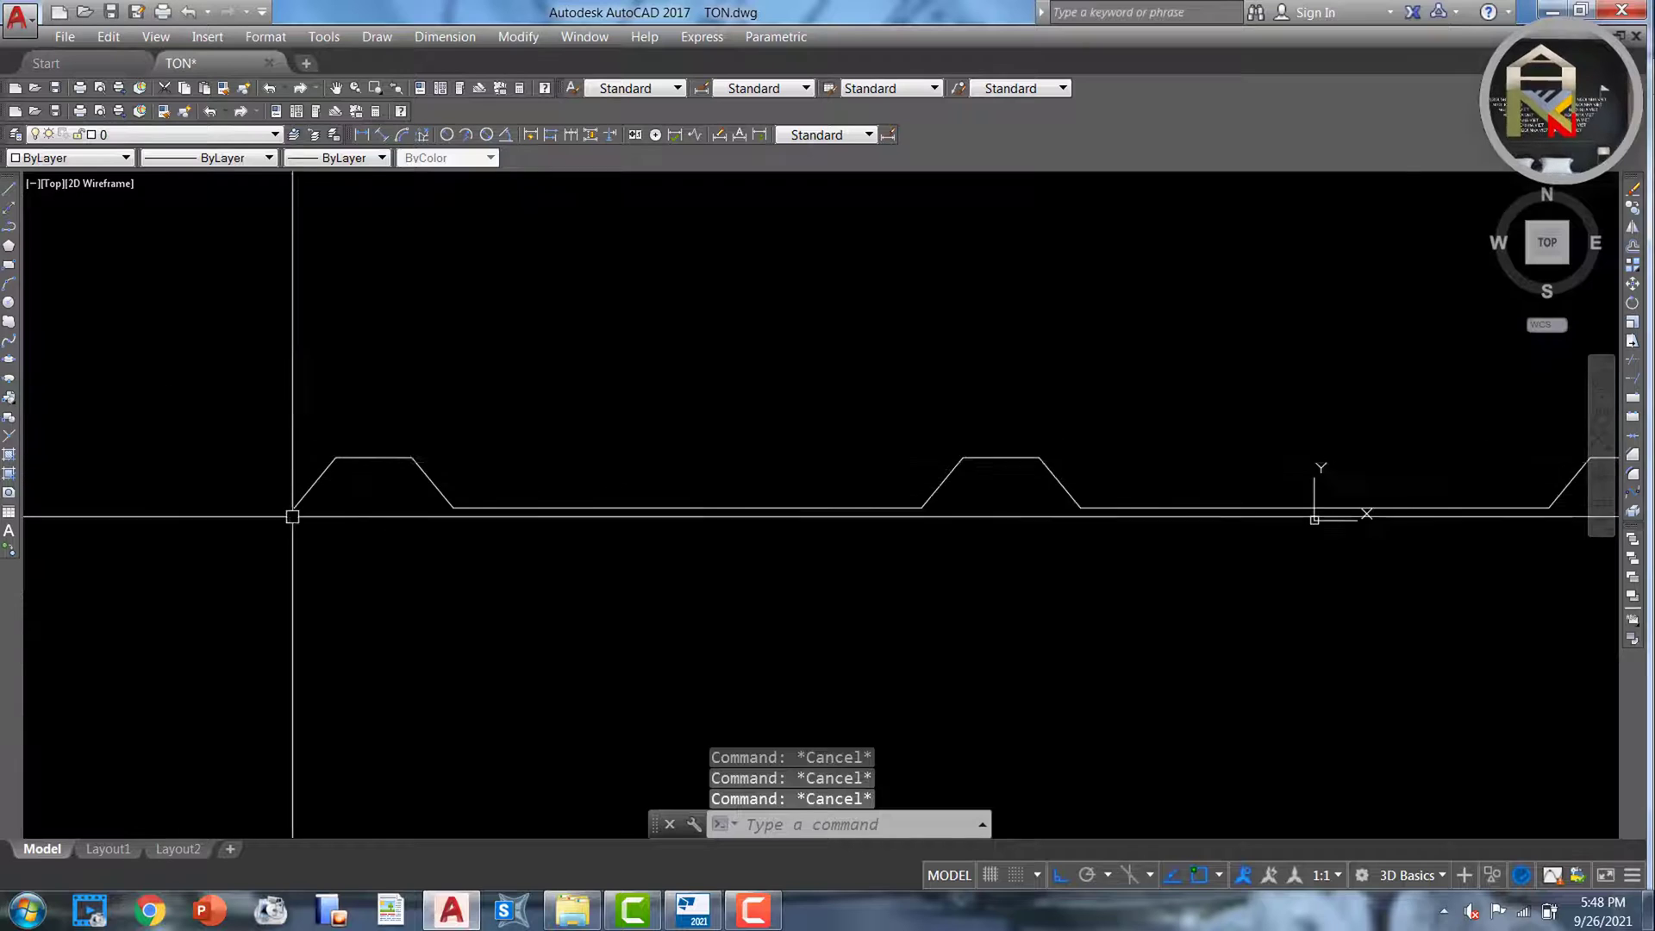
pyautogui.write('o')
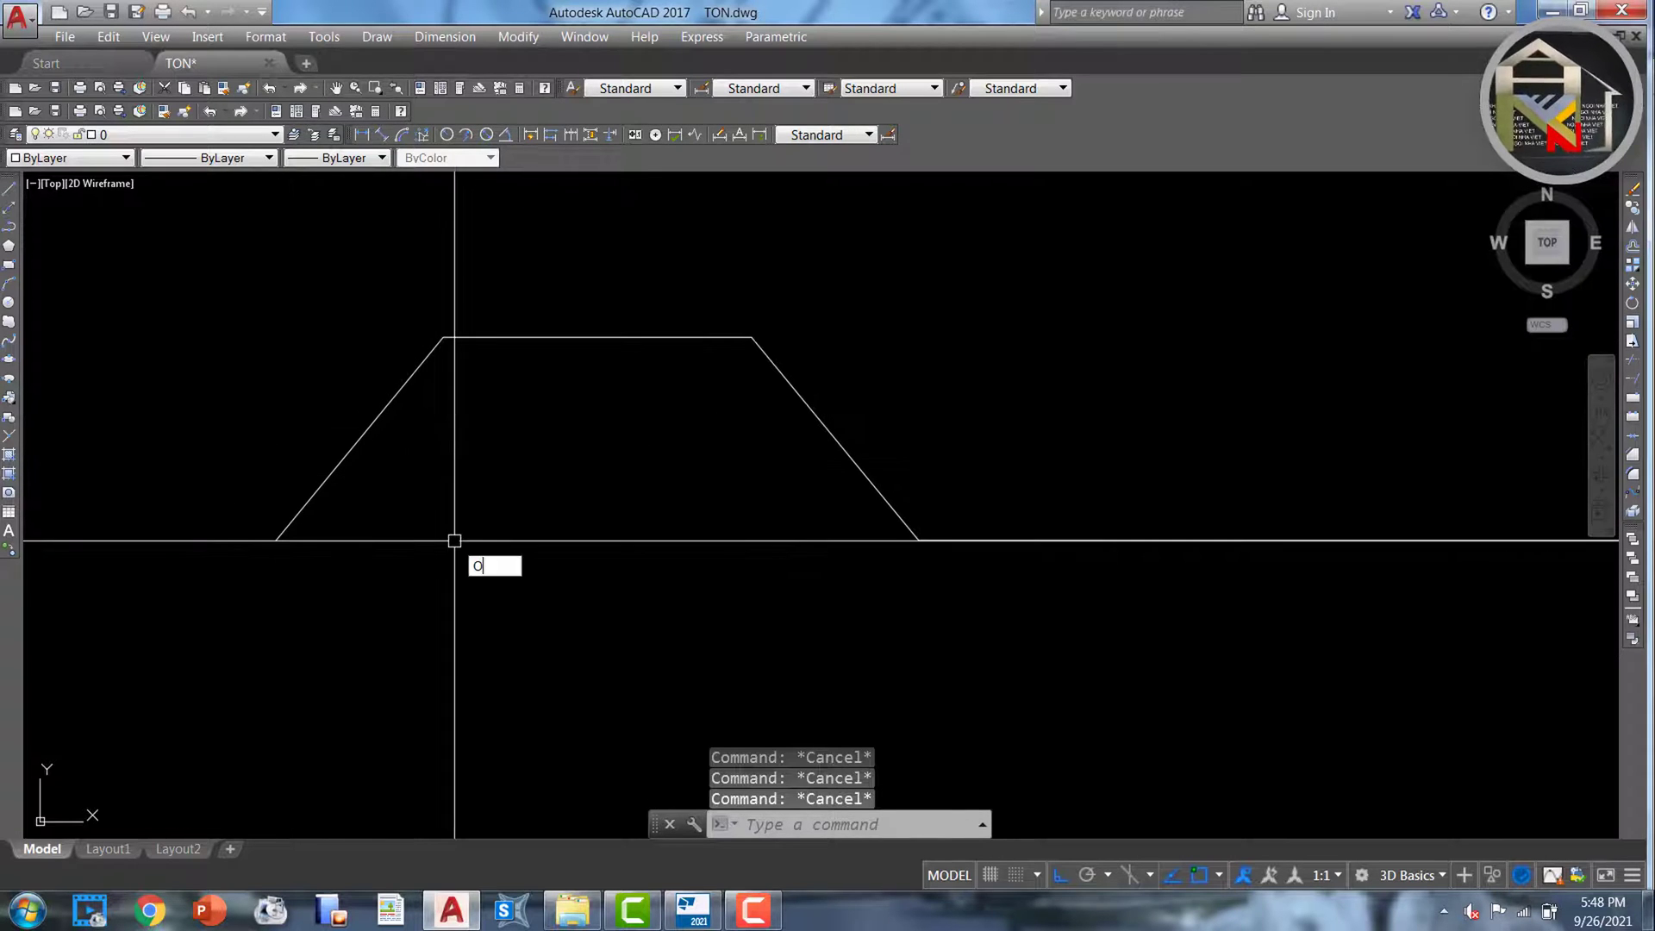
pyautogui.press('Return')
pyautogui.press('Return')
pyautogui.click(371, 424)
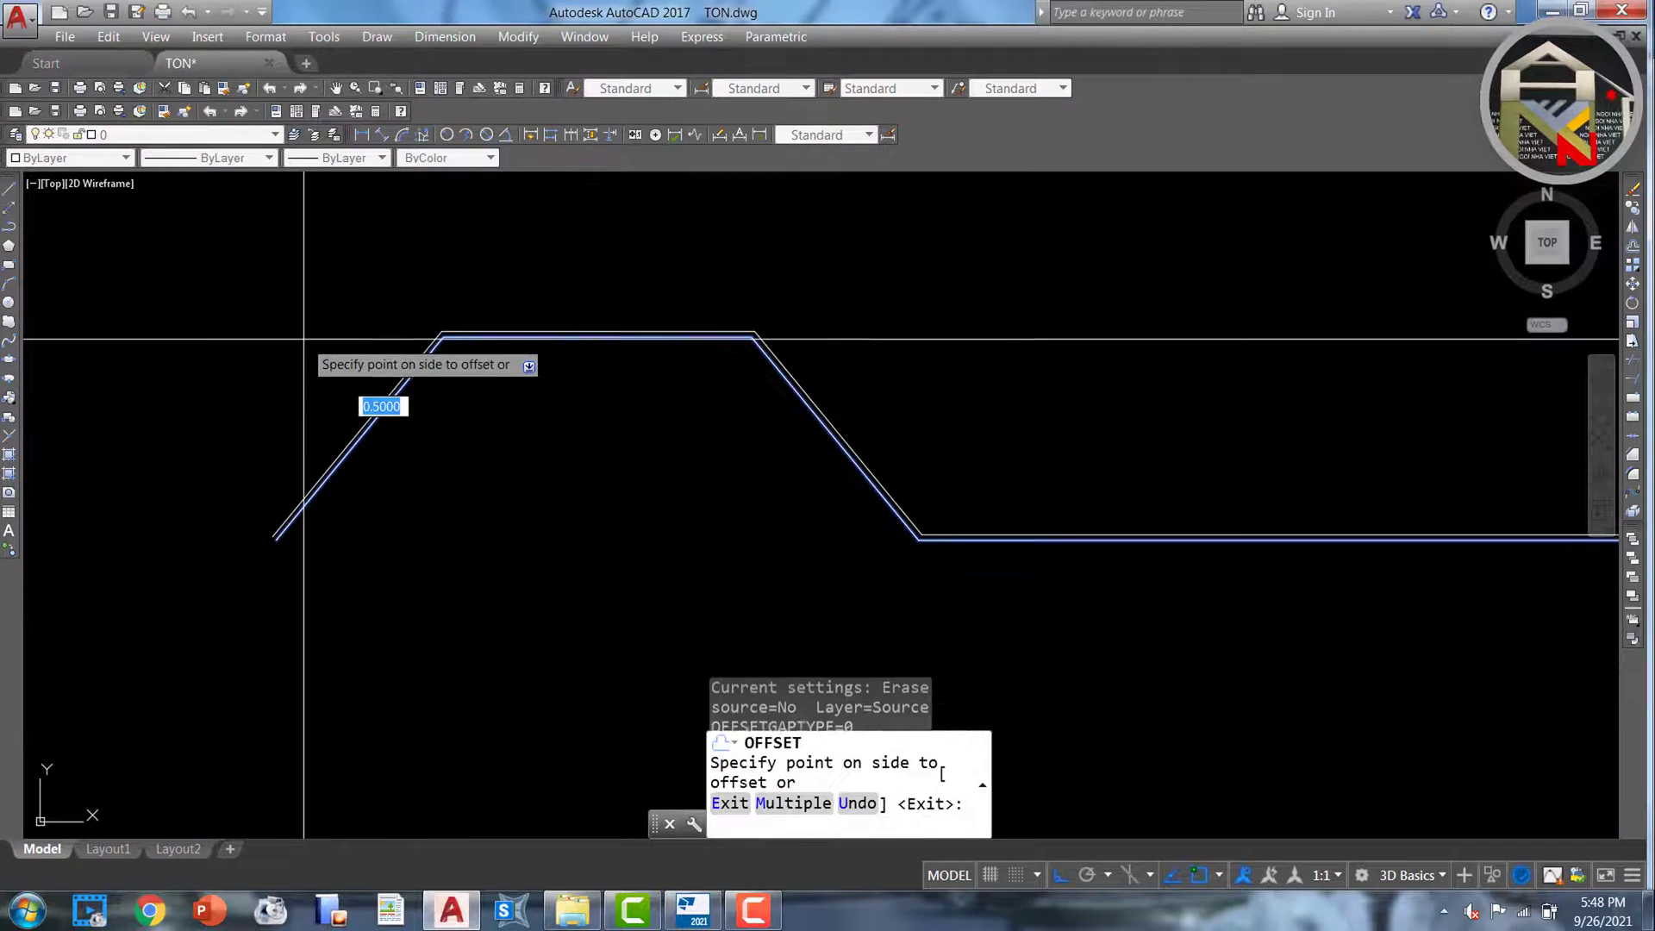
pyautogui.click(302, 339)
pyautogui.press('Return')
# Close the left end of the sheet profile with a short polyline between the endpoints of the two offset outlines
pyautogui.scroll(2, 298, 502)
pyautogui.scroll(6, 298, 501)
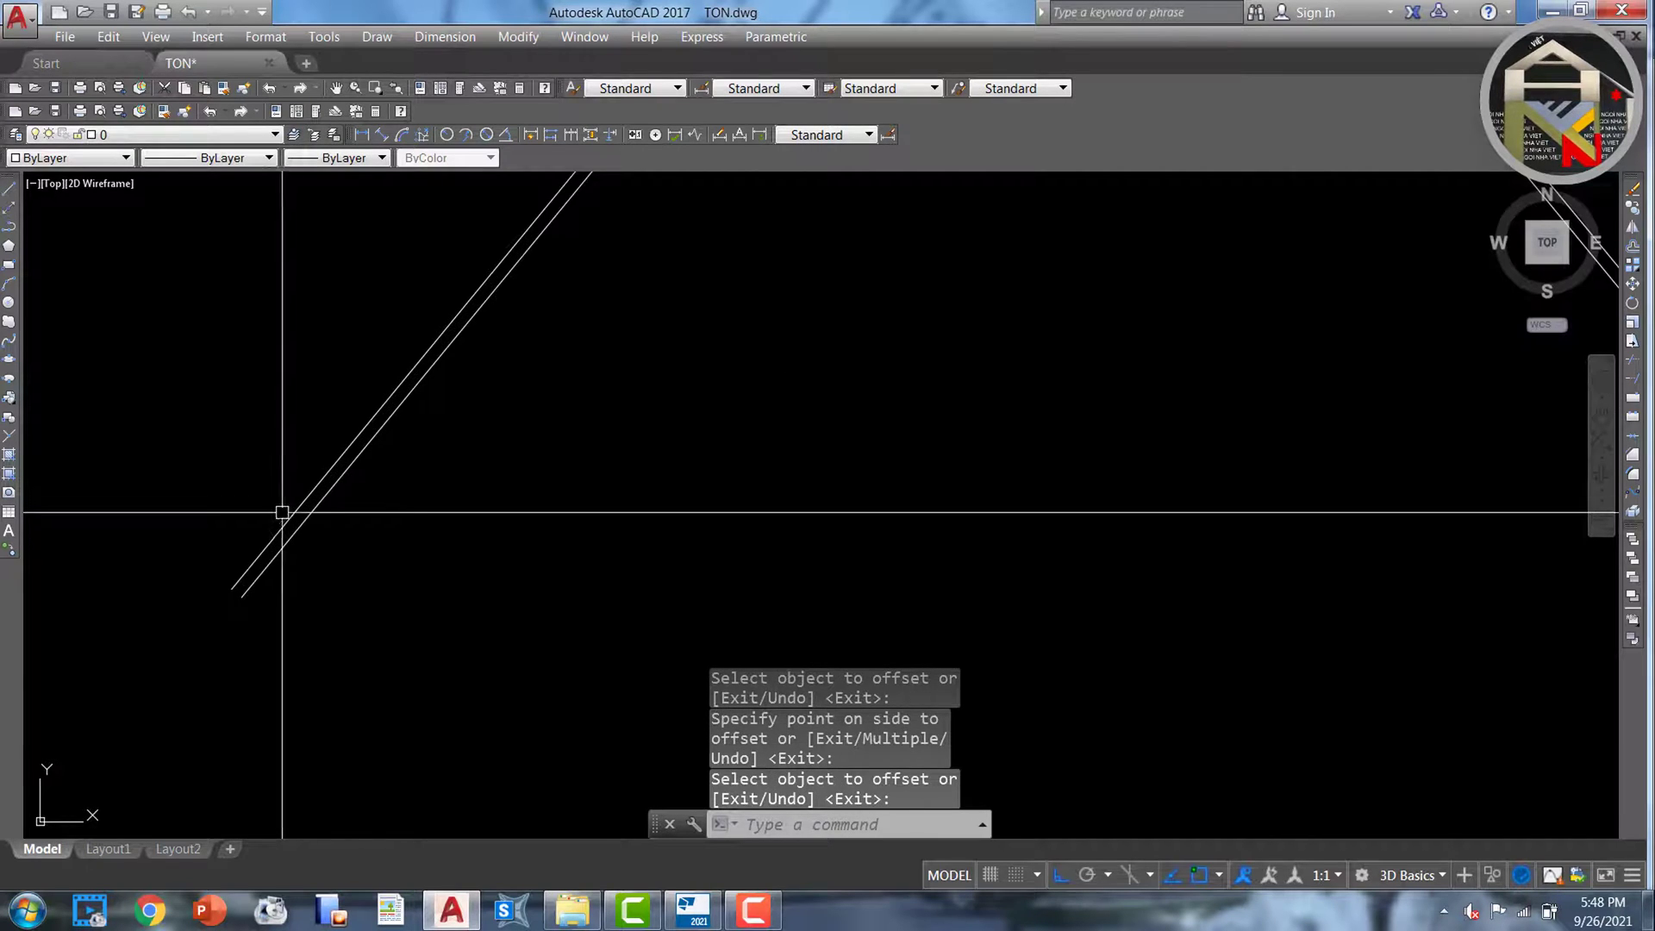
pyautogui.press('Escape')
pyautogui.press('Escape')
pyautogui.press('Escape')
pyautogui.write('p')
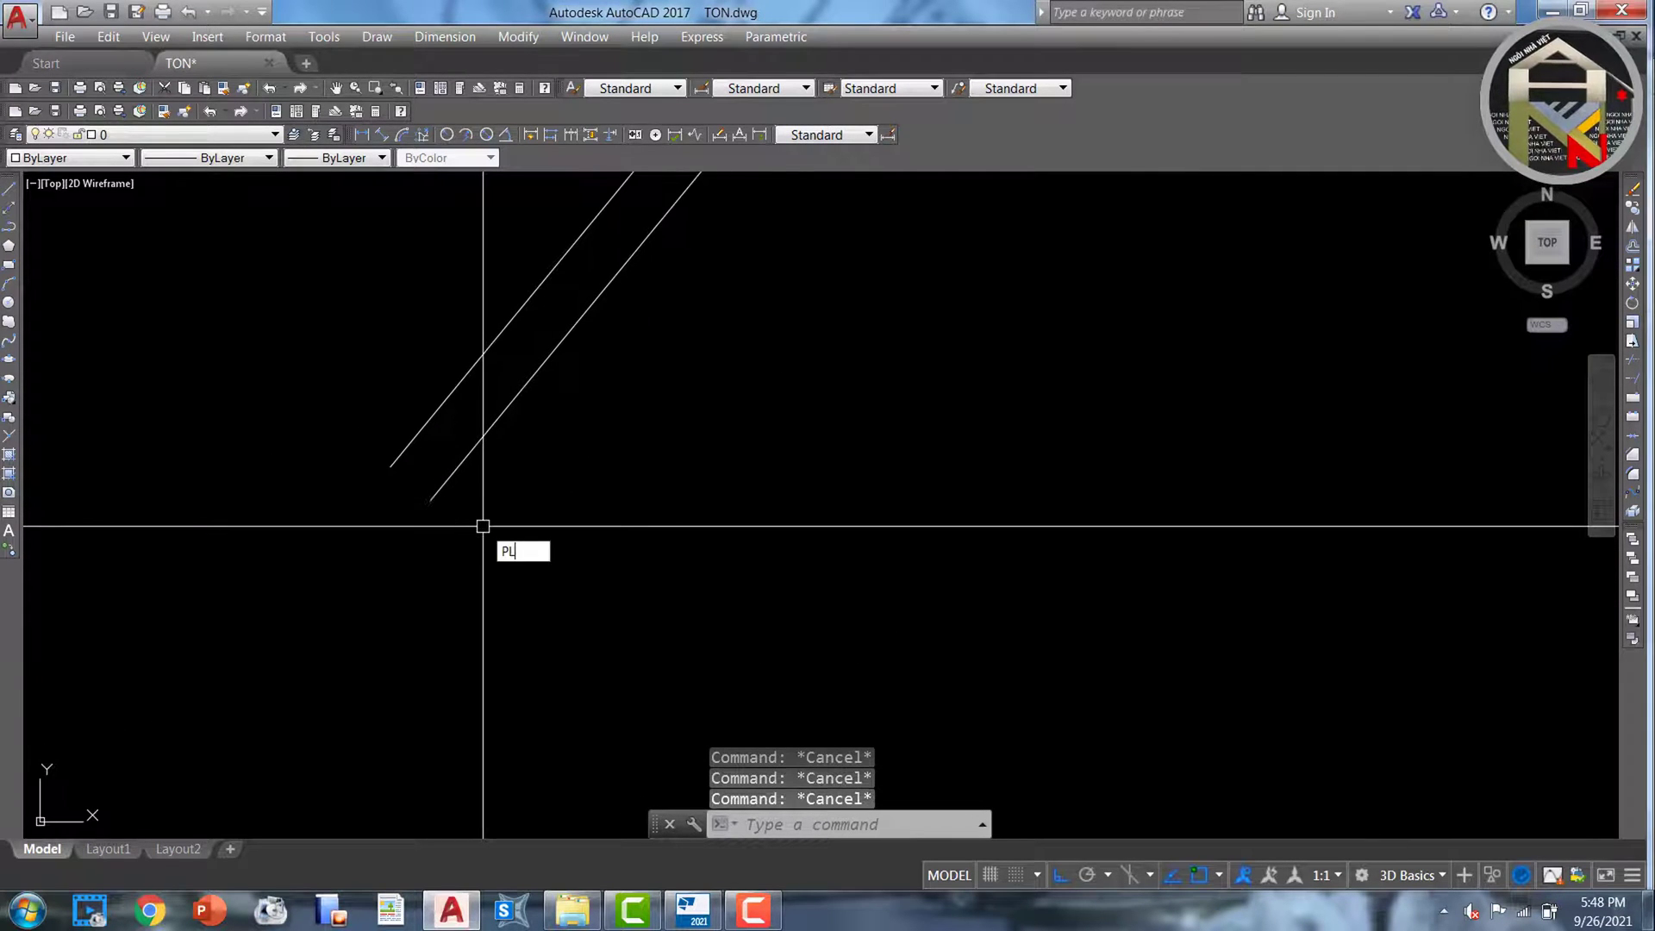
pyautogui.write('l')
pyautogui.press('Return')
pyautogui.click(391, 467)
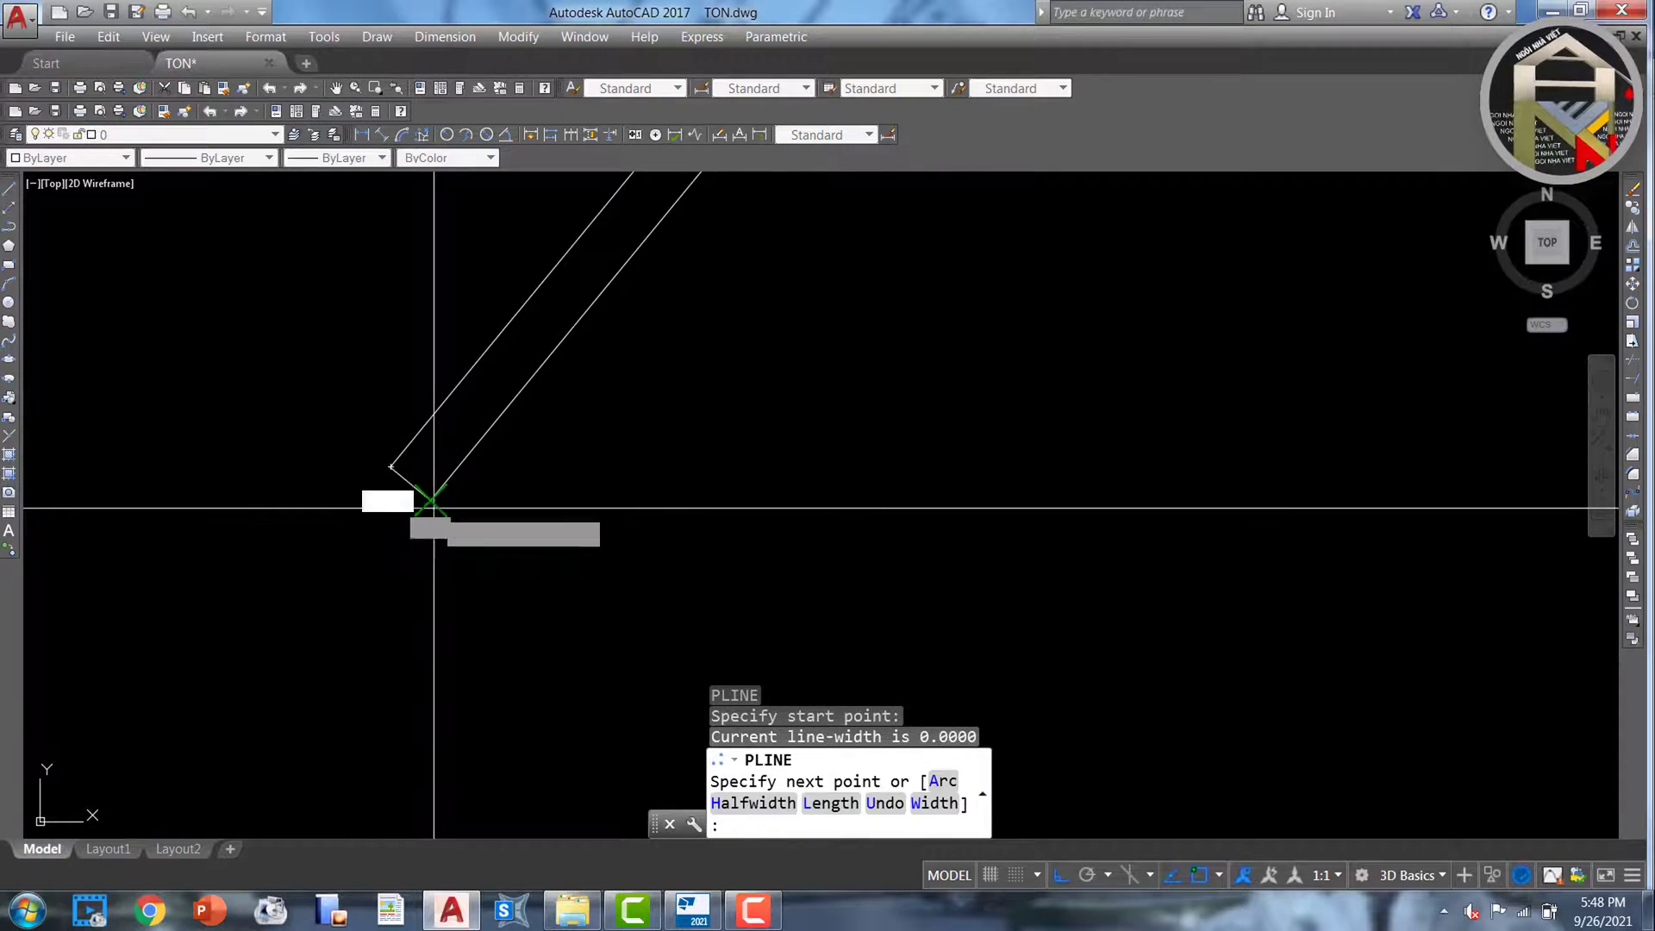
pyautogui.click(432, 501)
pyautogui.press('Return')
# Close the right end of the sheet profile's lip with a short vertical polyline between the two outline endpoints
pyautogui.scroll(-10, 174, 525)
pyautogui.scroll(2, 586, 556)
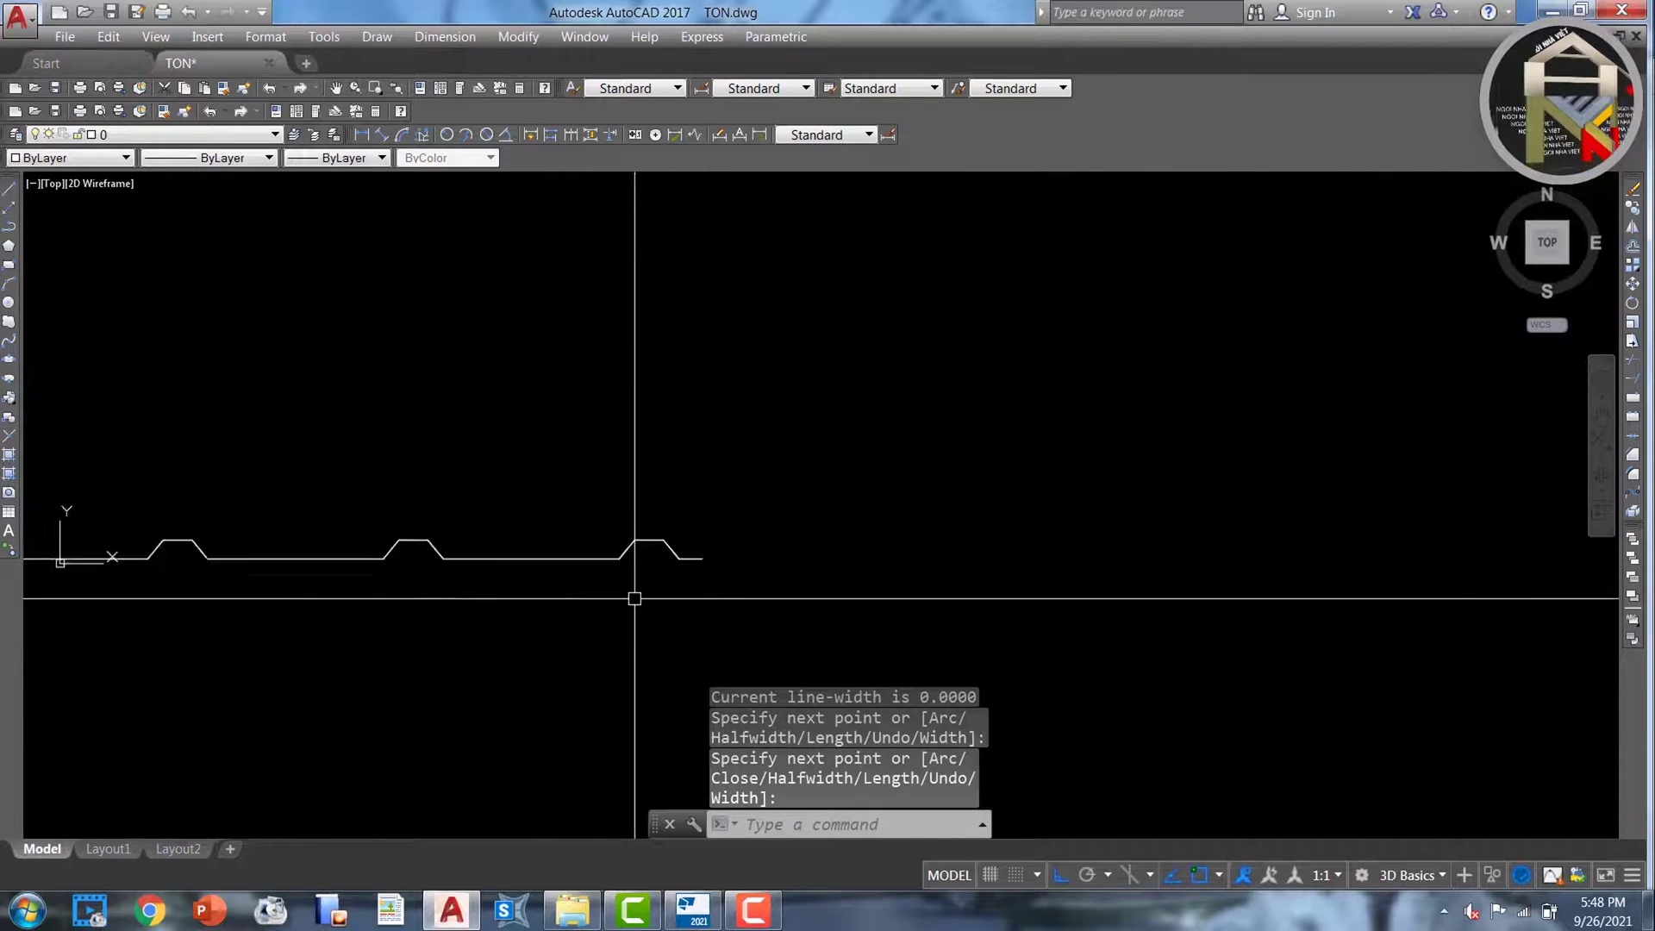
pyautogui.scroll(5, 728, 528)
pyautogui.press('Escape')
pyautogui.write('p')
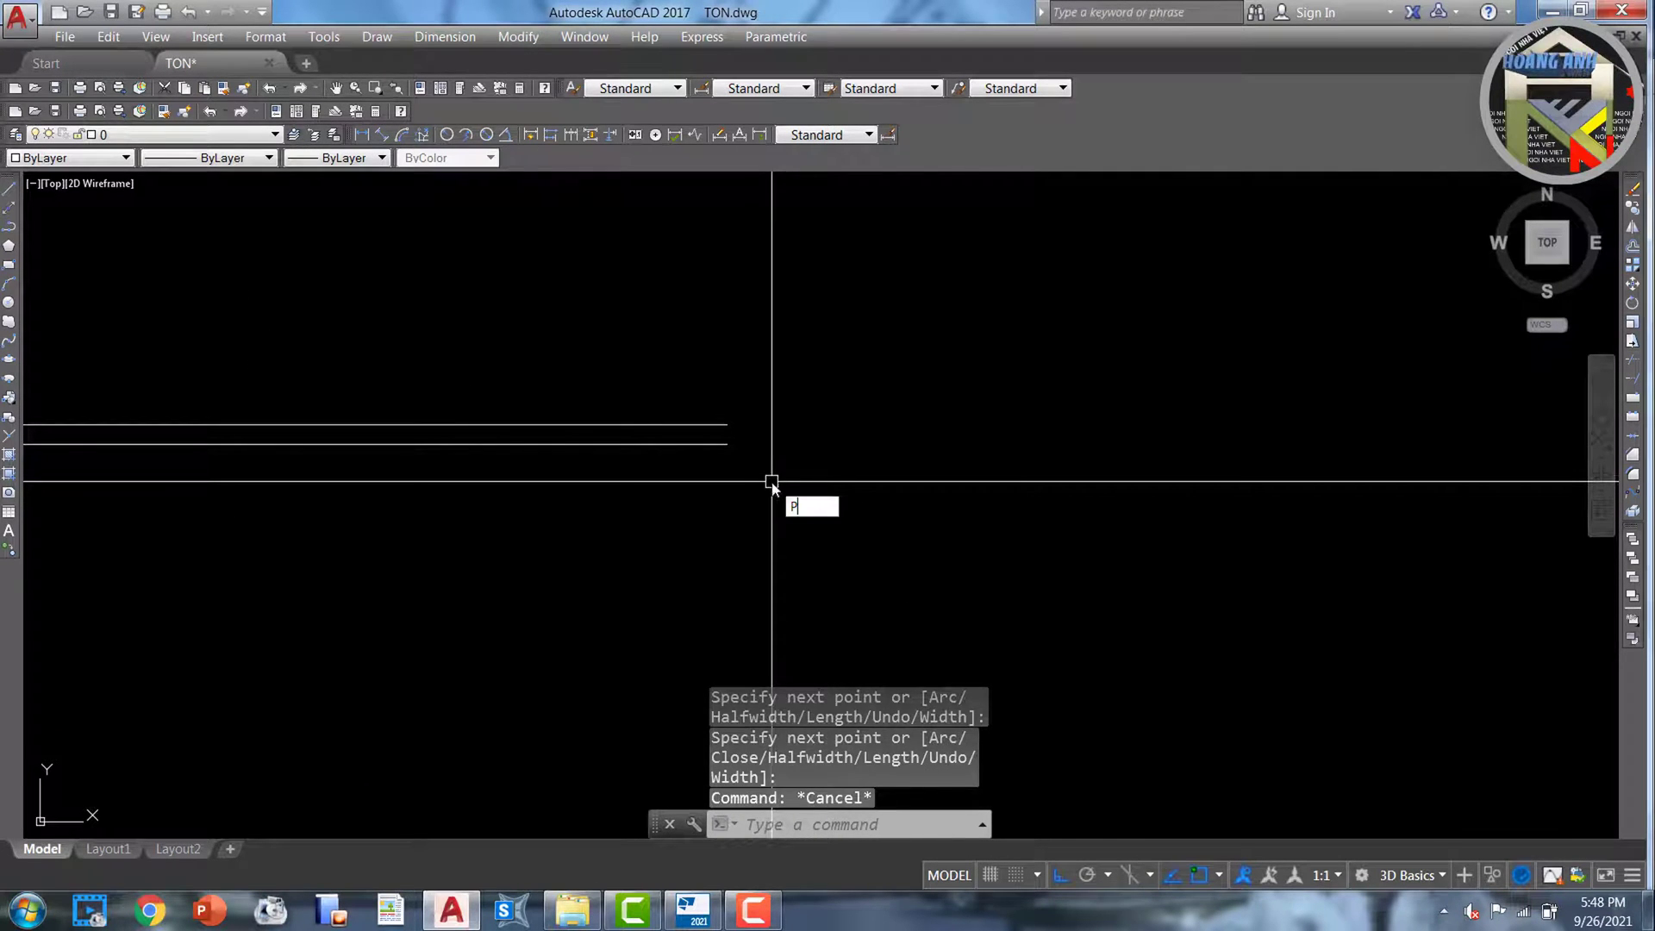
pyautogui.write('l')
pyautogui.press('Return')
pyautogui.click(727, 424)
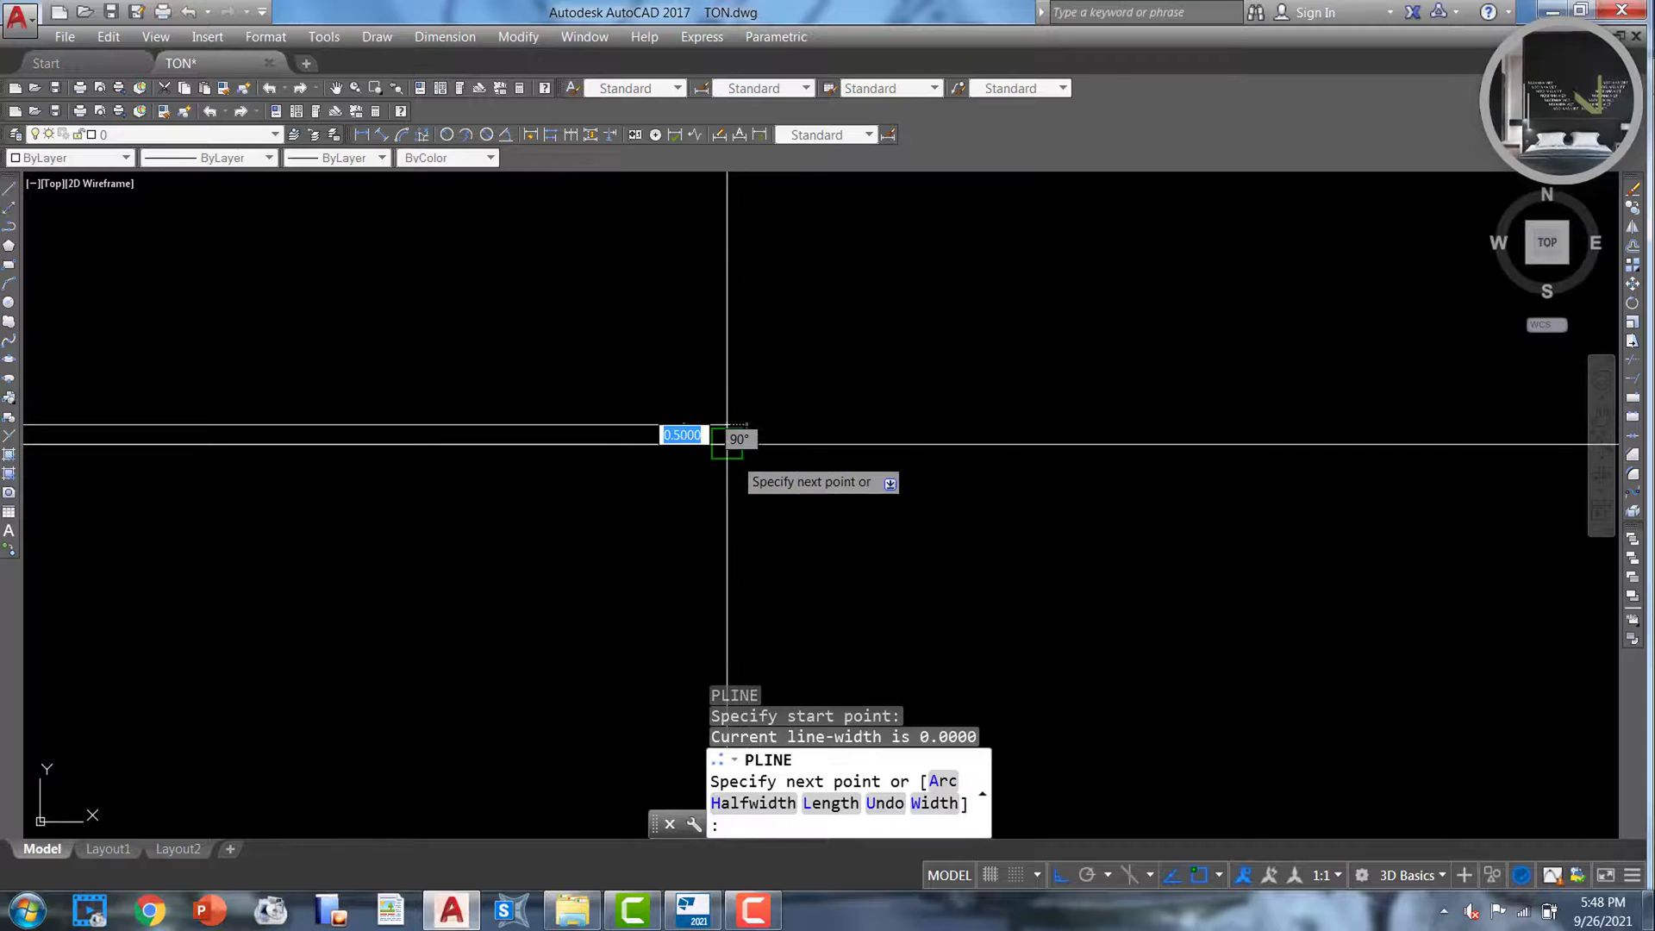
pyautogui.click(726, 444)
pyautogui.scroll(-5, 798, 466)
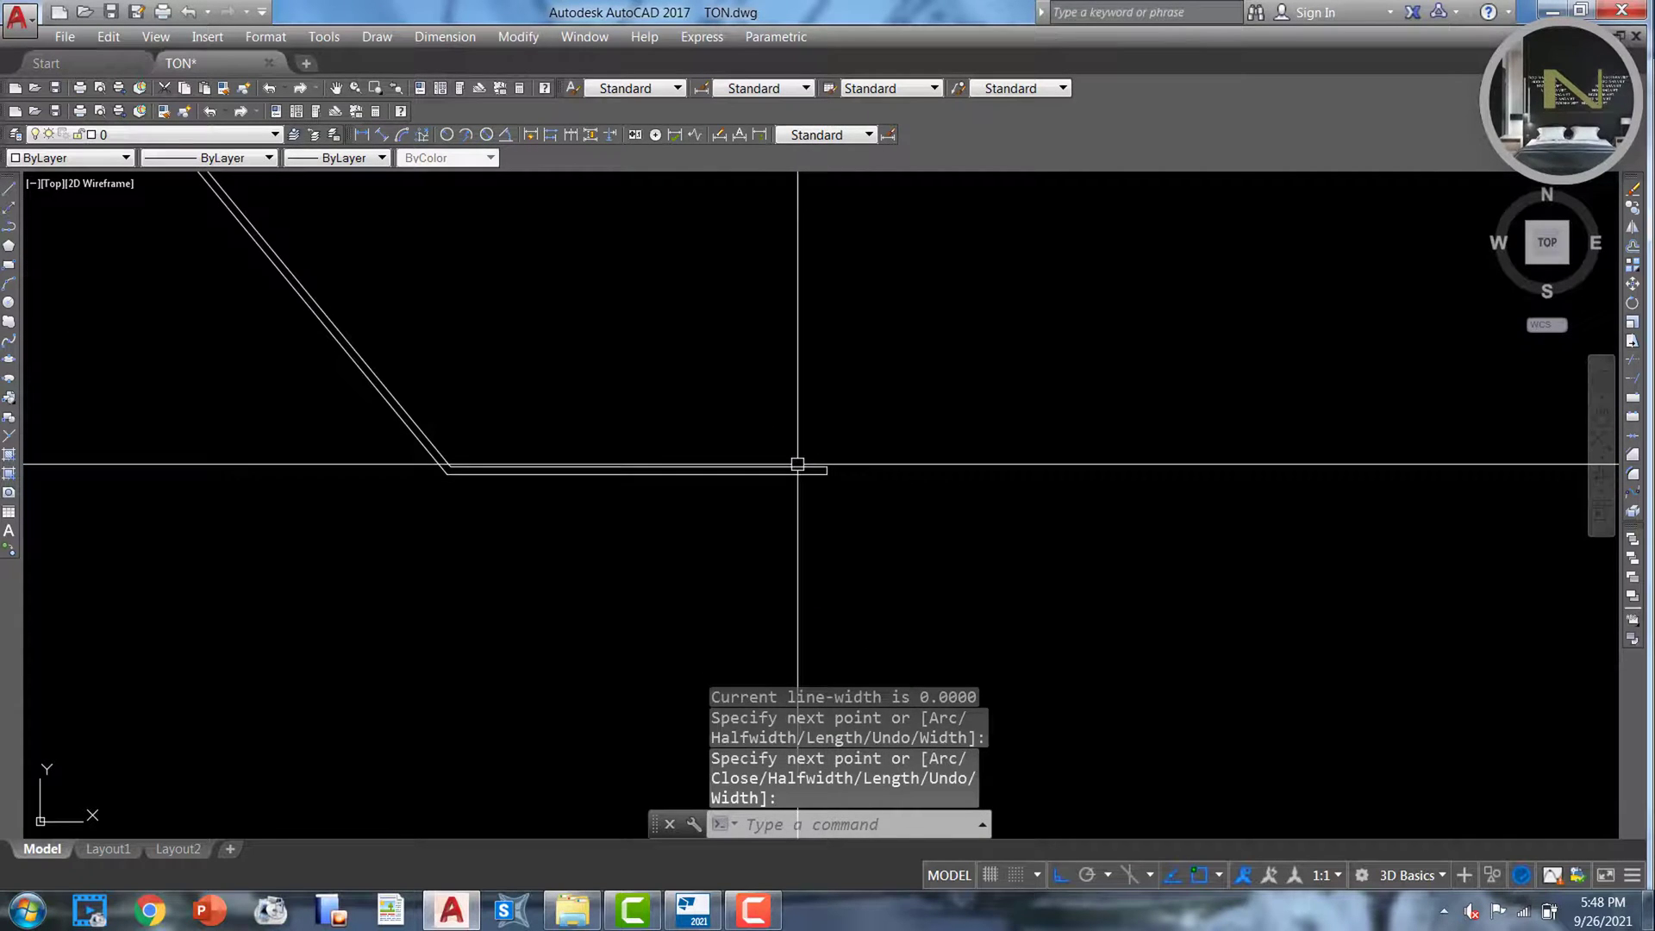
pyautogui.click(798, 464)
pyautogui.click(781, 475)
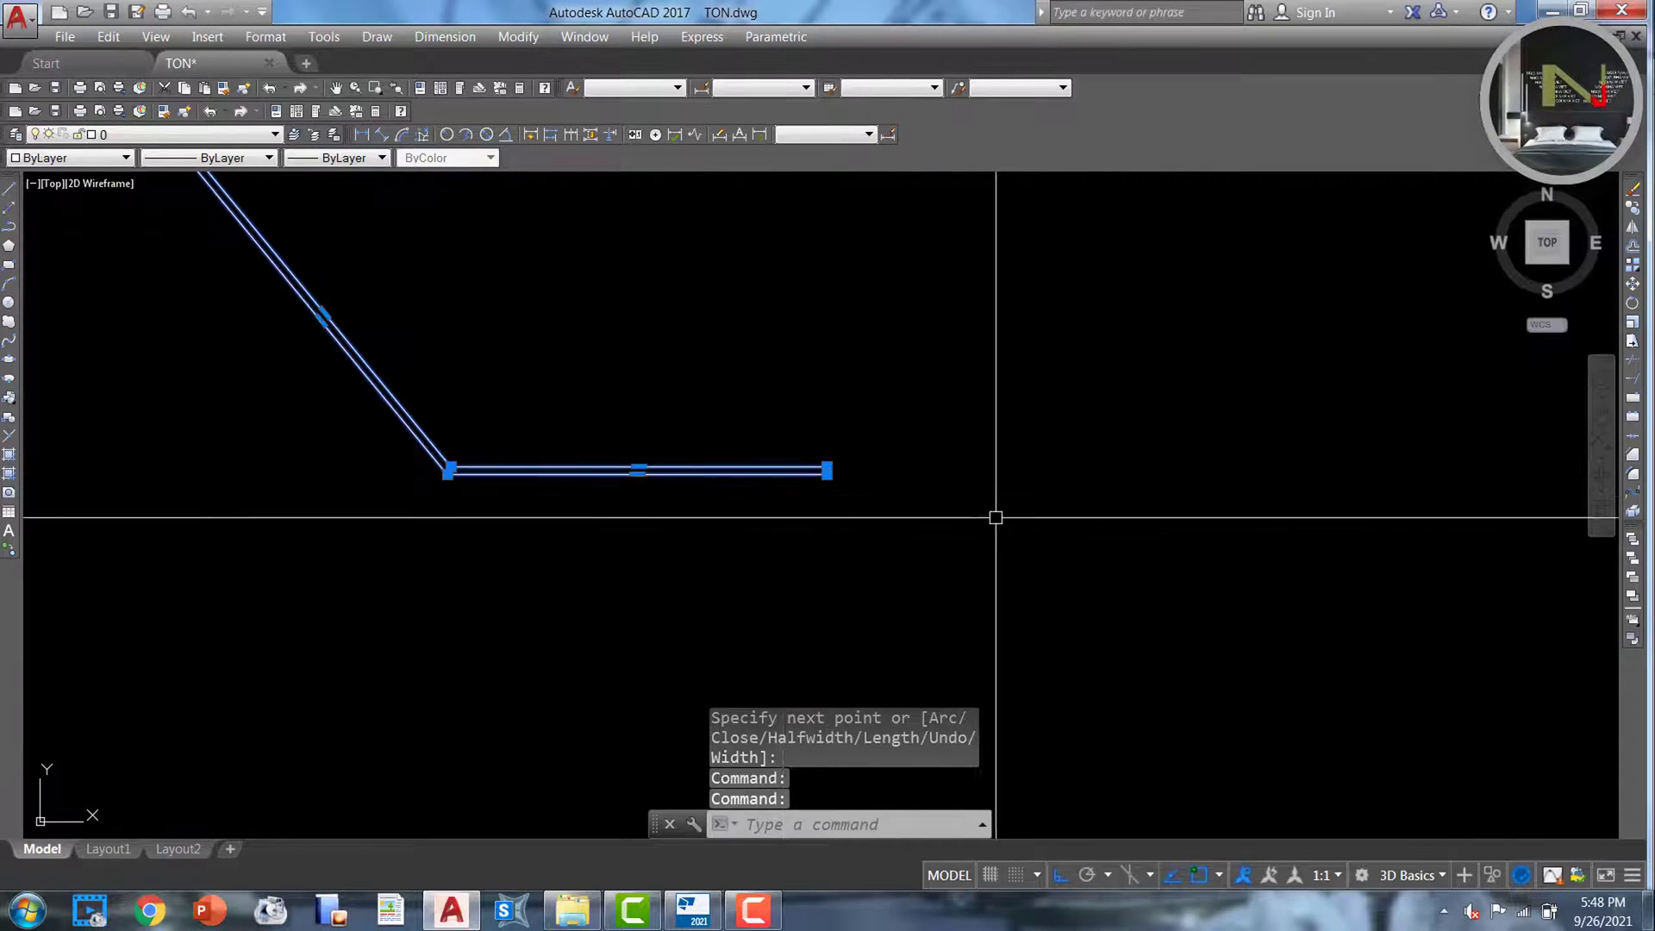
pyautogui.press('Escape')
pyautogui.press('Escape')
pyautogui.press('Escape')
pyautogui.scroll(-4, 1042, 532)
pyautogui.moveTo(1140, 589); pyautogui.dragTo(1117, 576)
# Join both sheet outlines and the two end-closing segments into one closed polyline
pyautogui.scroll(-4, 1117, 576)
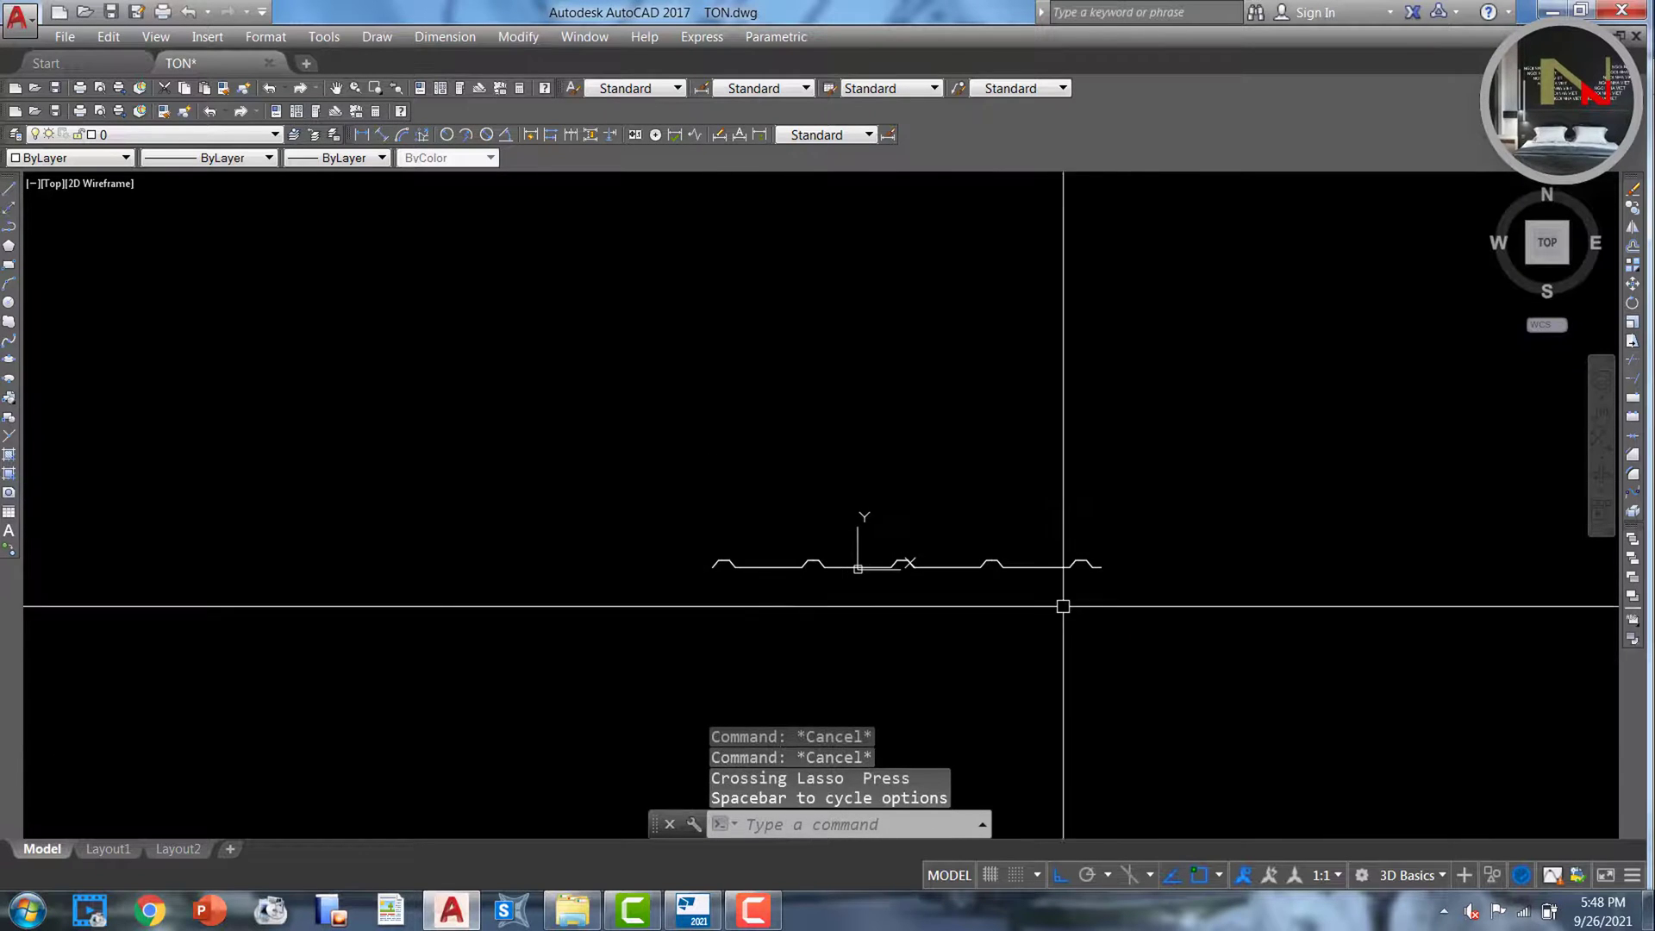
pyautogui.scroll(3, 1086, 609)
pyautogui.click(1130, 620)
pyautogui.click(546, 440)
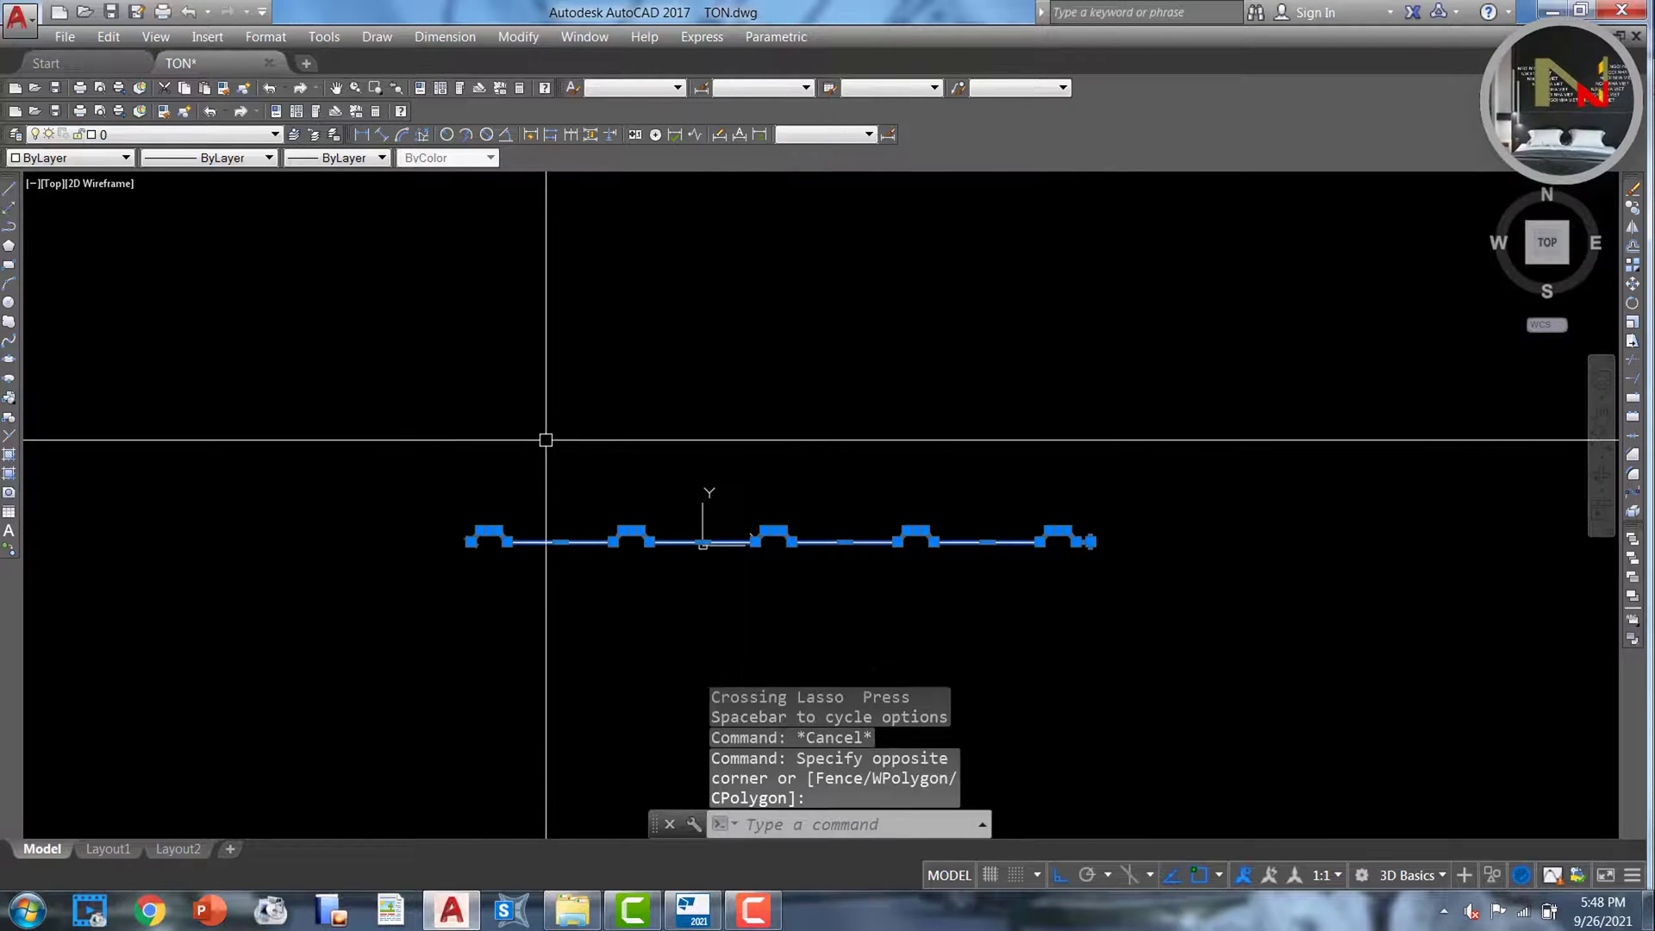
pyautogui.scroll(1, 546, 440)
pyautogui.write('J')
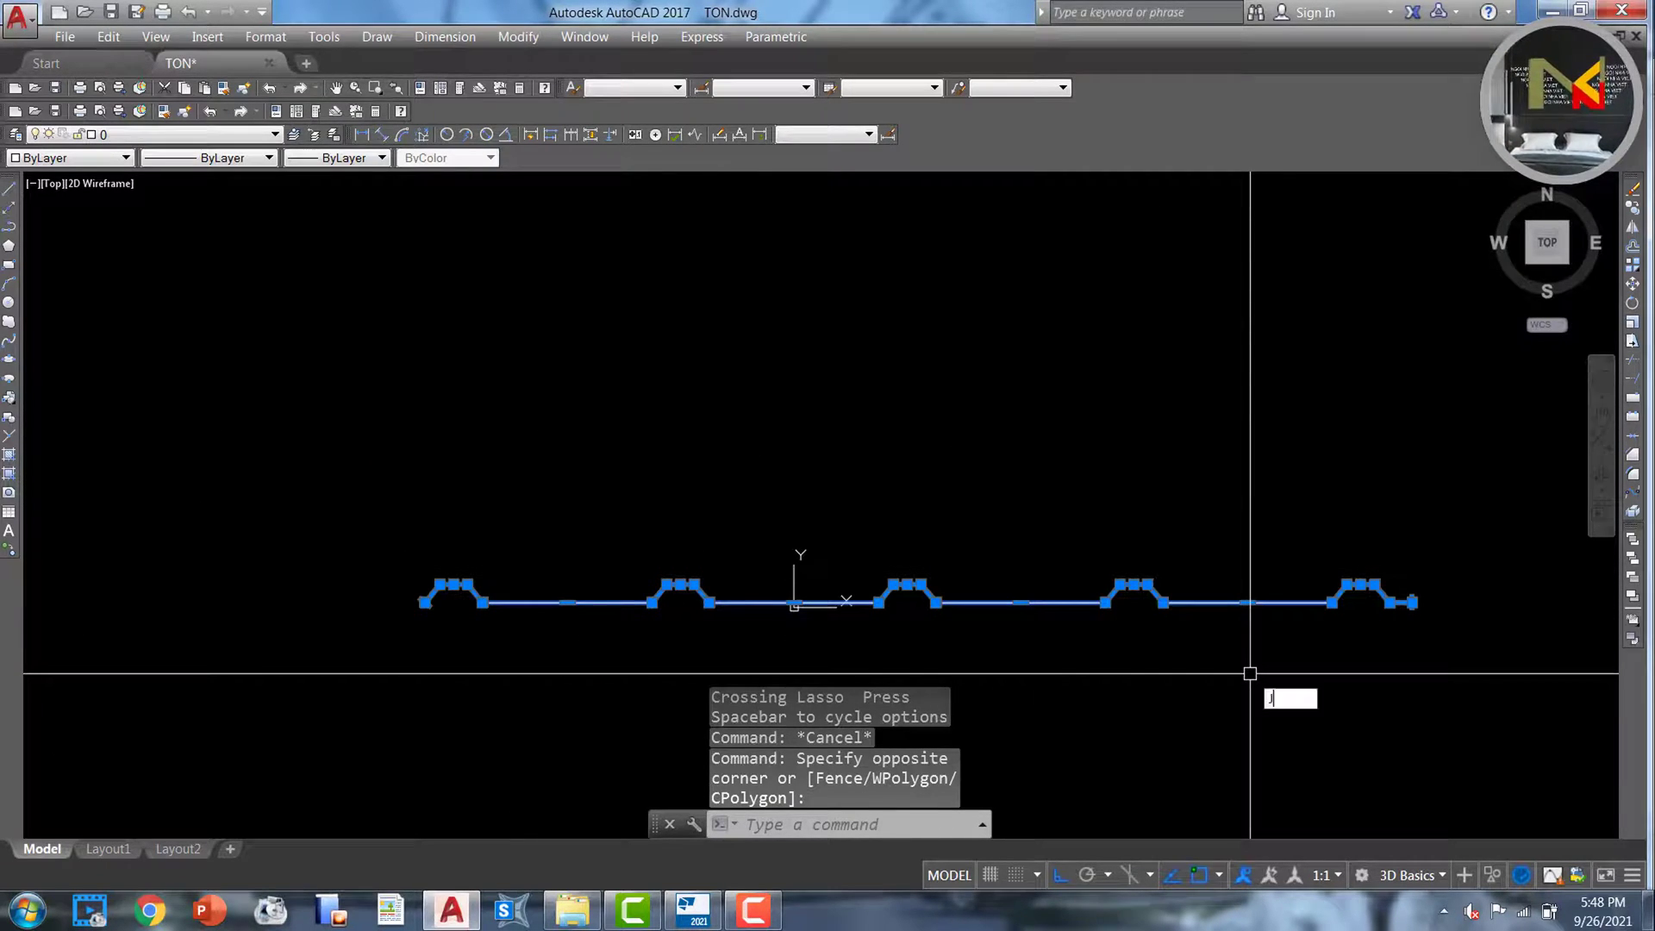
pyautogui.press('Return')
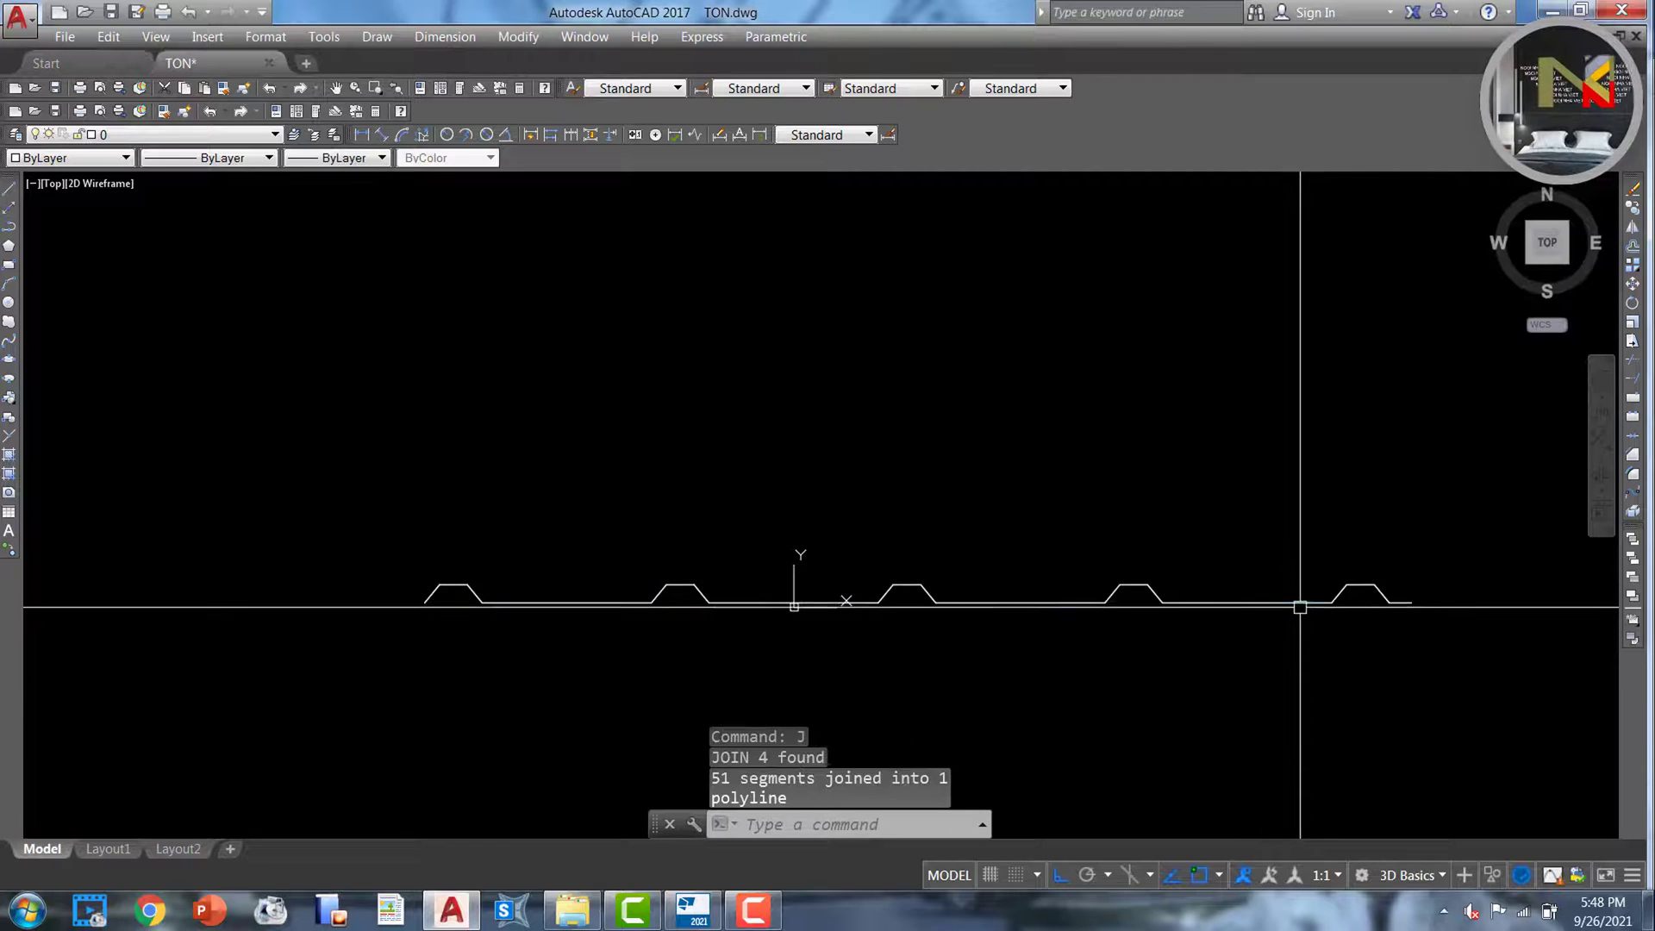
# Select the joined profile and examine its right and left ends to check that the outline is closed
pyautogui.click(1300, 607)
pyautogui.scroll(8, 1423, 555)
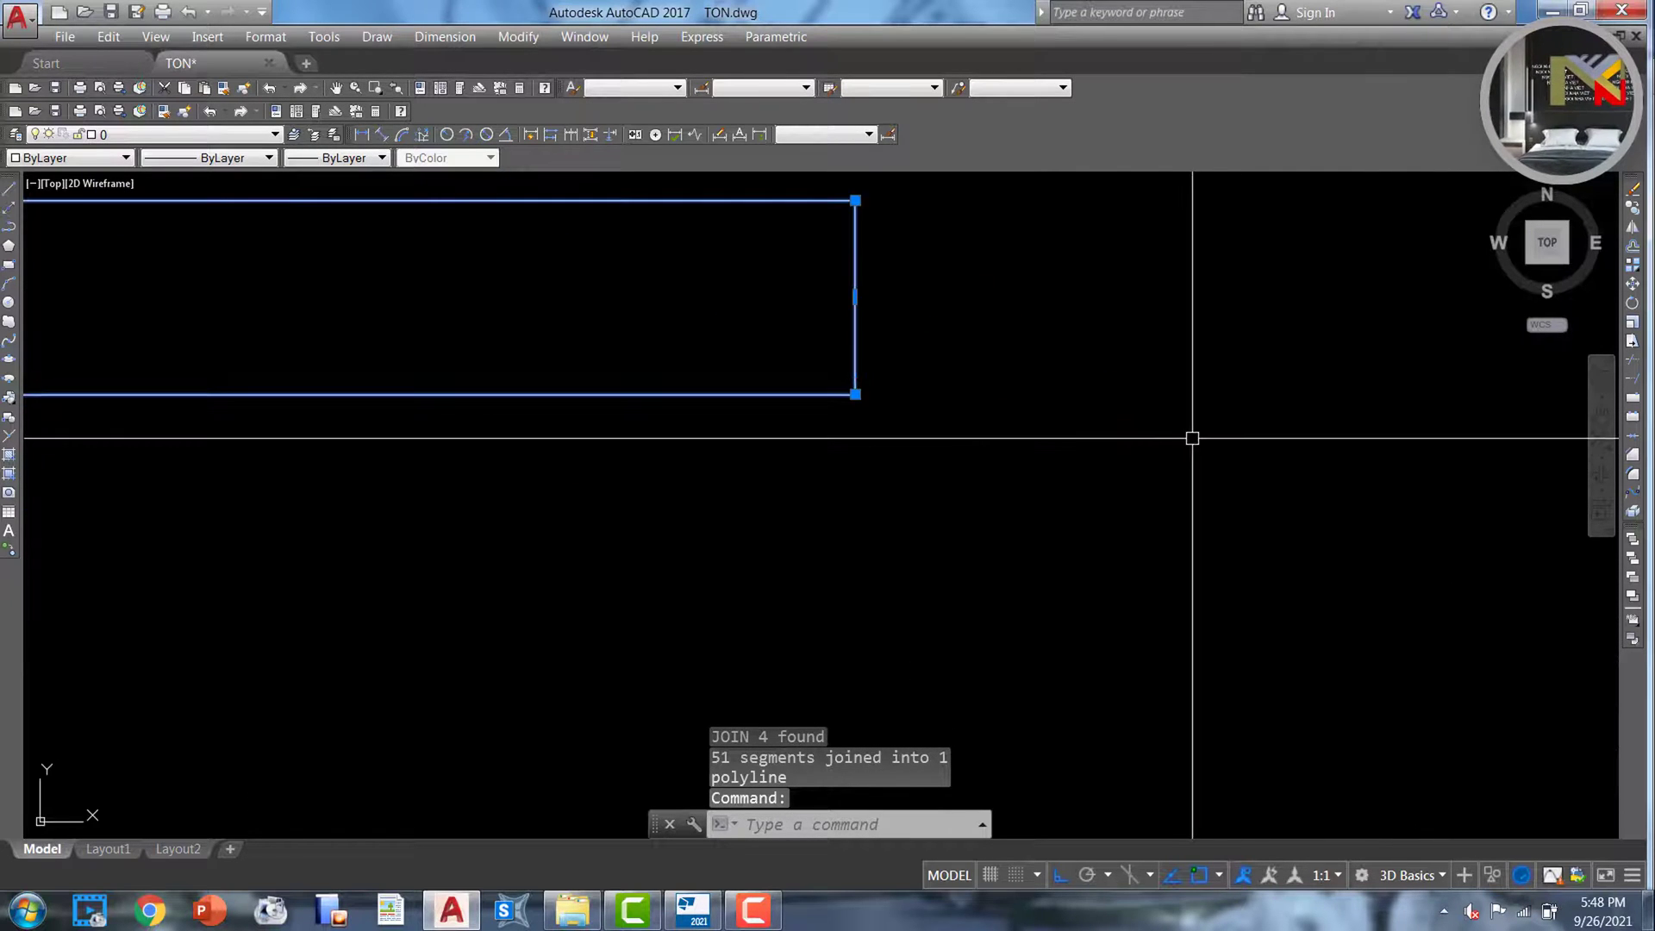
pyautogui.scroll(-8, 1192, 438)
pyautogui.scroll(3, 535, 595)
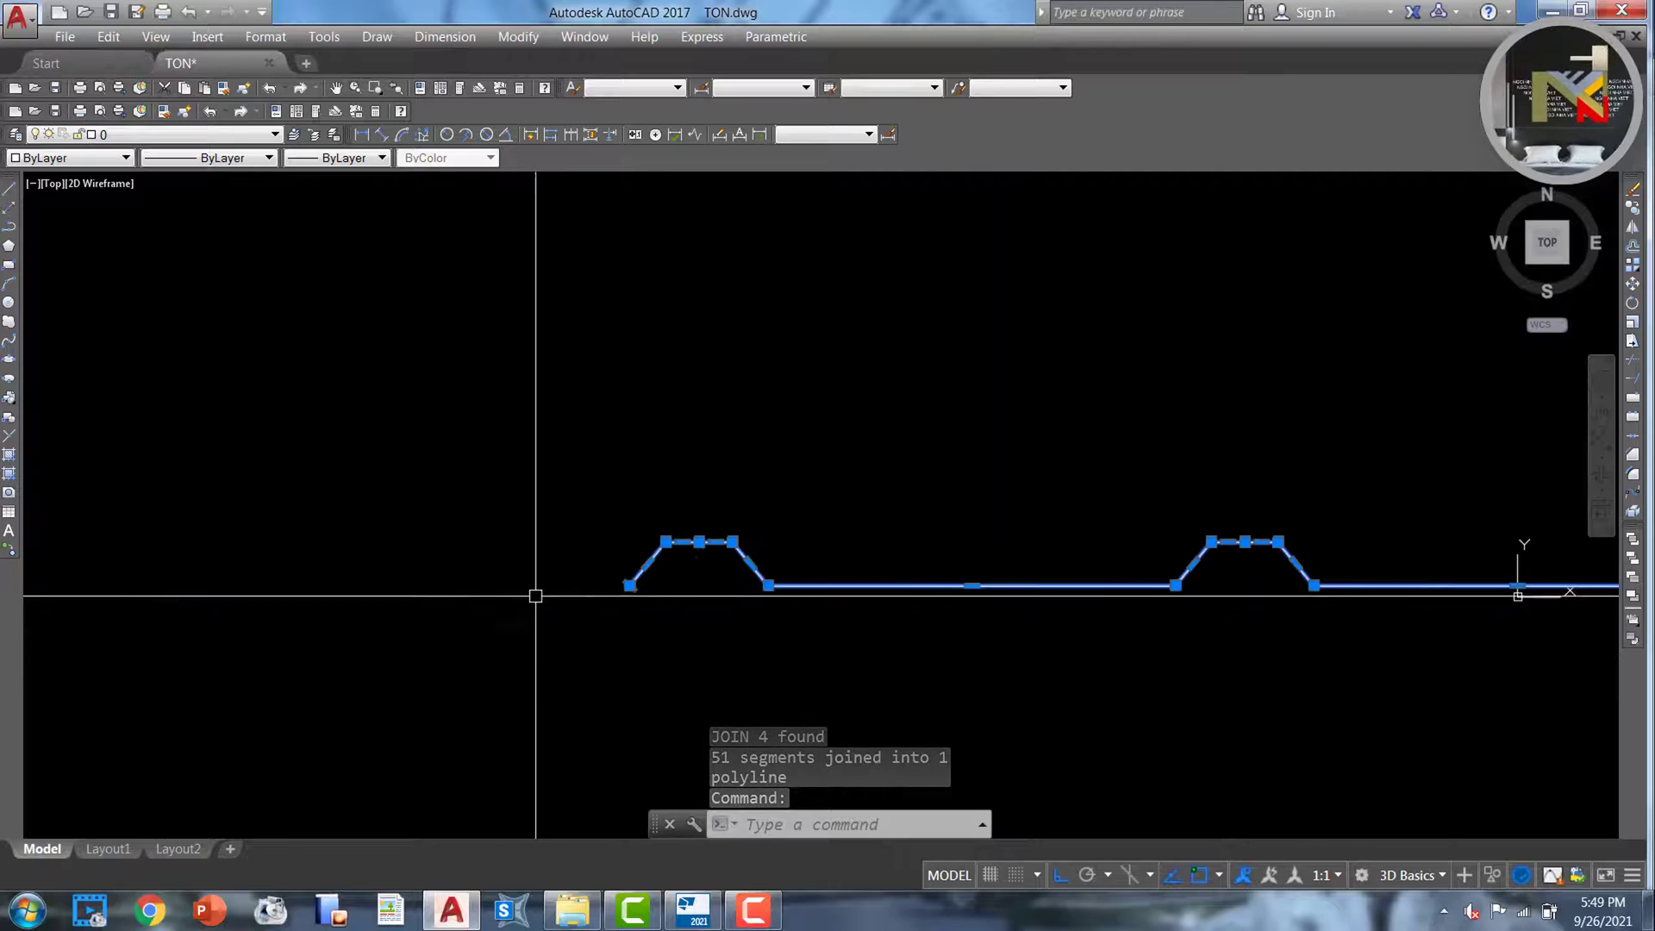
pyautogui.scroll(12, 536, 596)
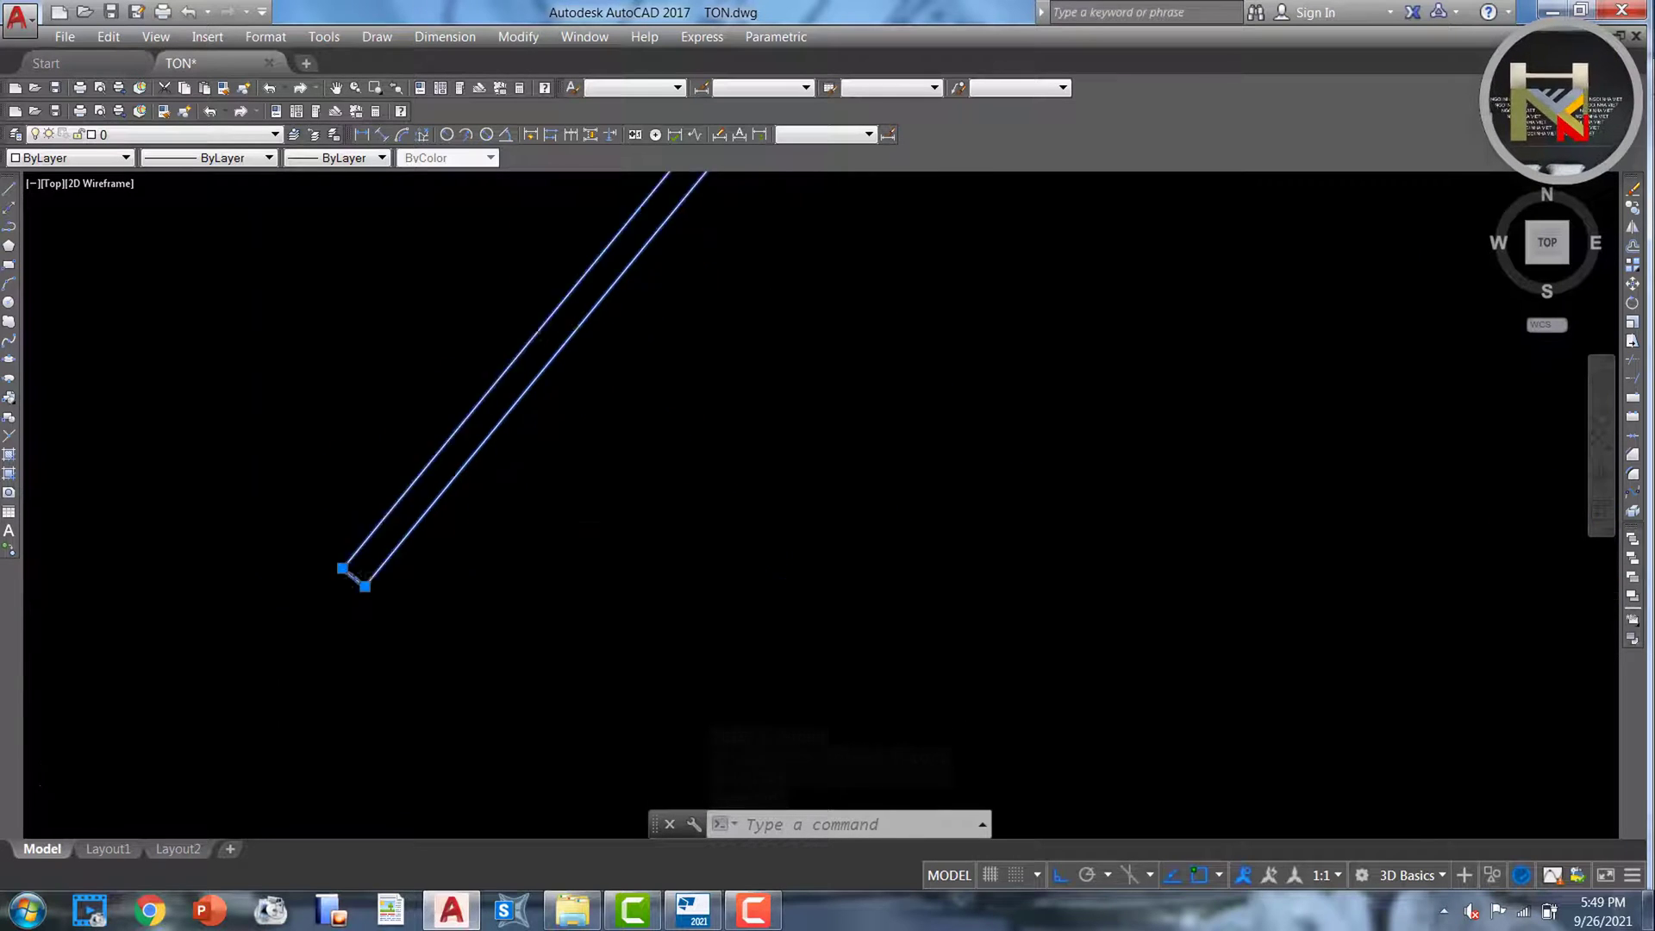
pyautogui.scroll(-7, 252, 595)
pyautogui.moveTo(661, 681); pyautogui.dragTo(469, 606, button='middle')
pyautogui.scroll(-2, 649, 617)
pyautogui.moveTo(861, 695); pyautogui.dragTo(777, 661, button='middle')
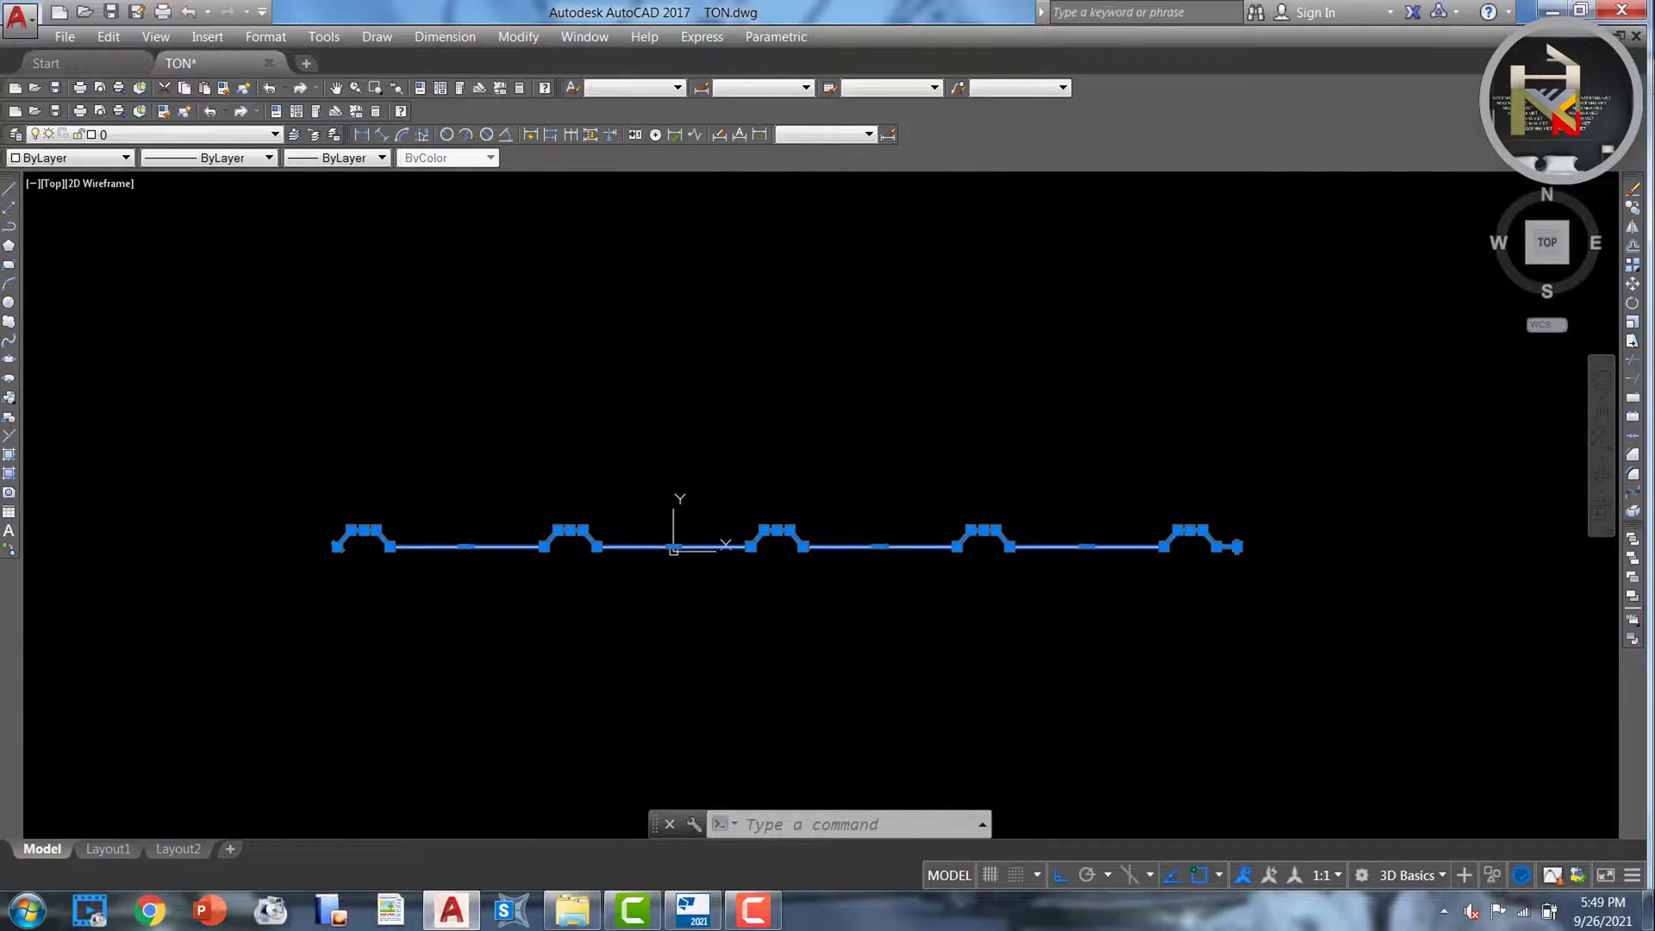
pyautogui.press('Escape')
pyautogui.press('Escape')
pyautogui.click(956, 658)
pyautogui.click(948, 627)
pyautogui.press('Escape')
pyautogui.press('Escape')
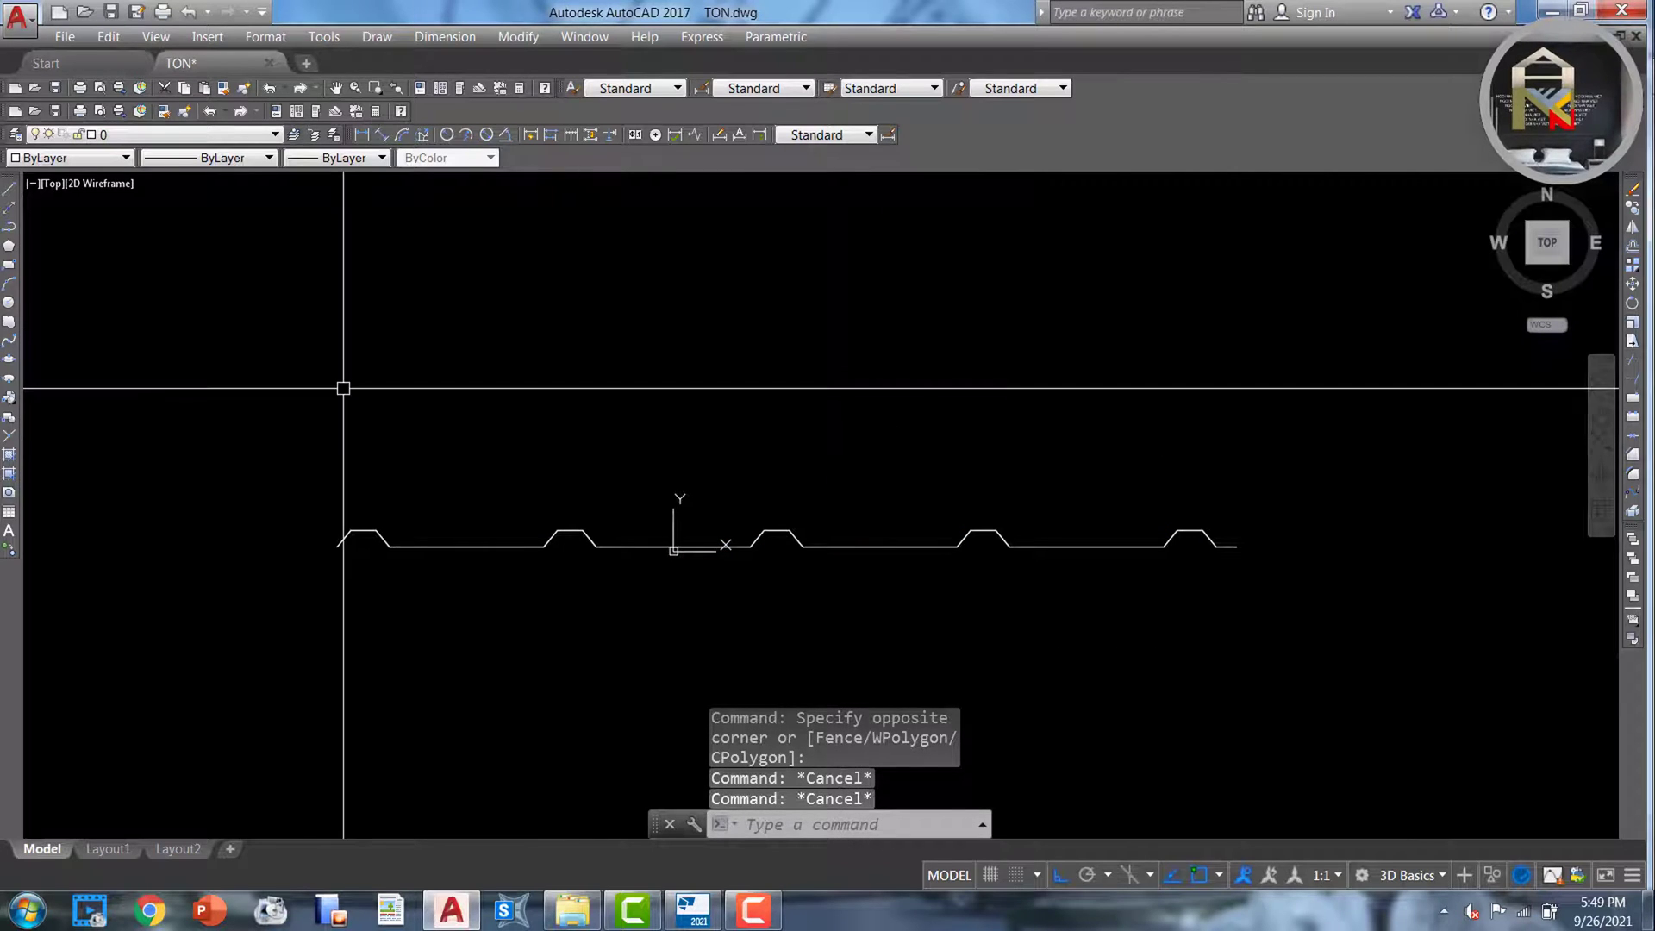
# Save the TON drawing and close AutoCAD
pyautogui.click(67, 37)
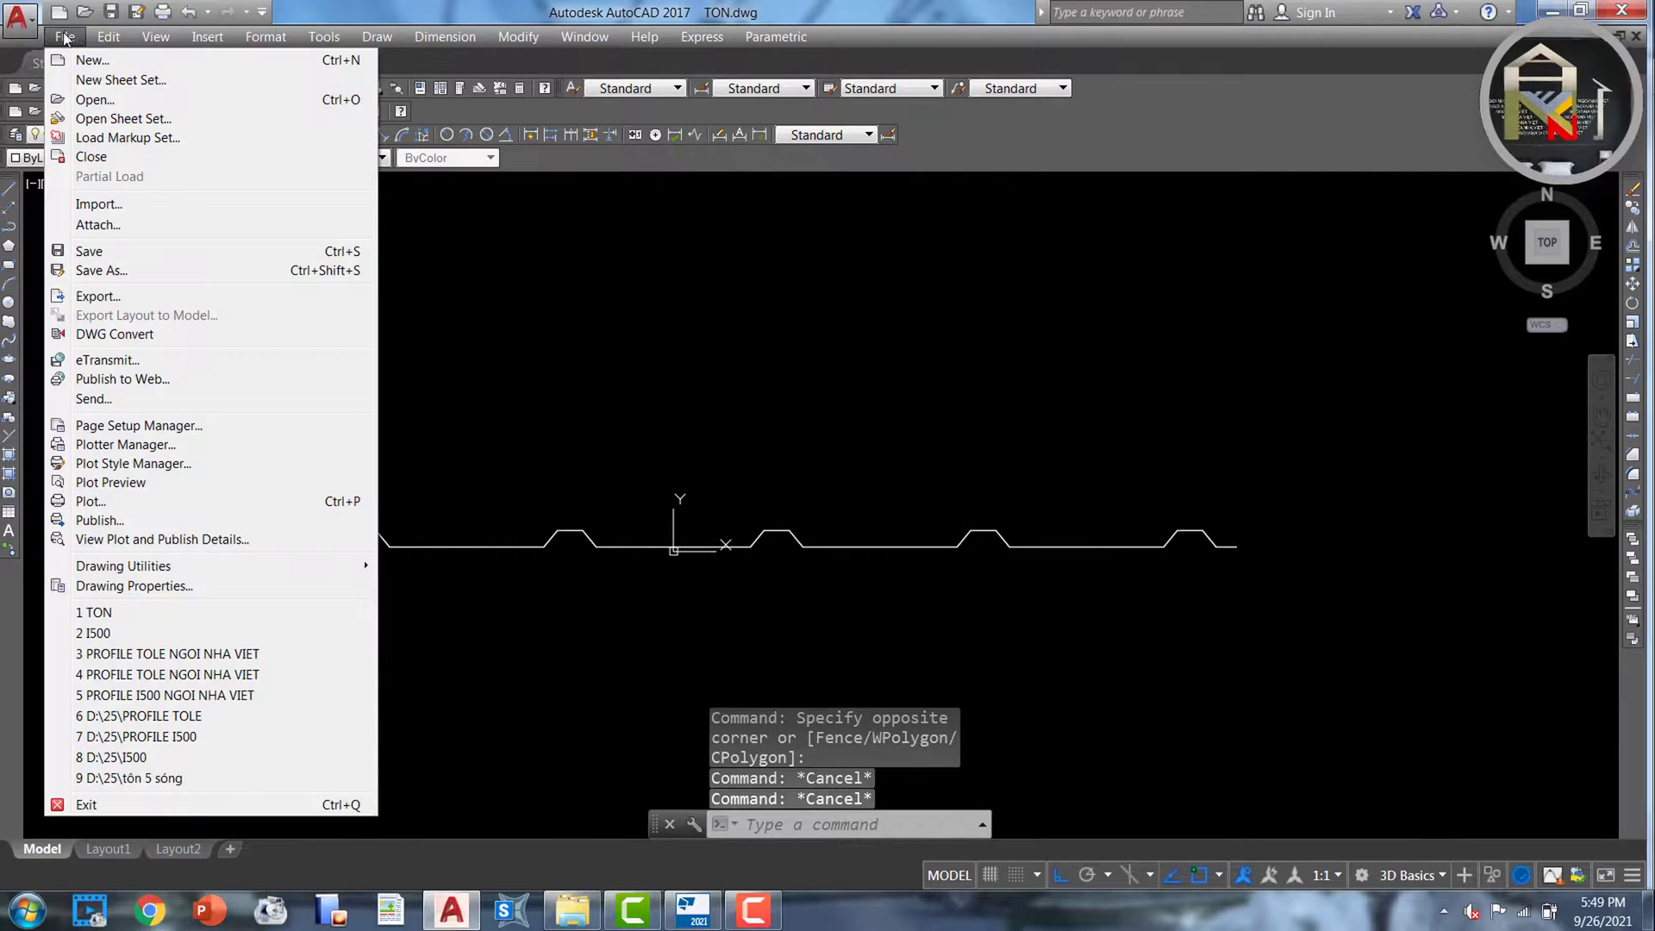
pyautogui.click(86, 251)
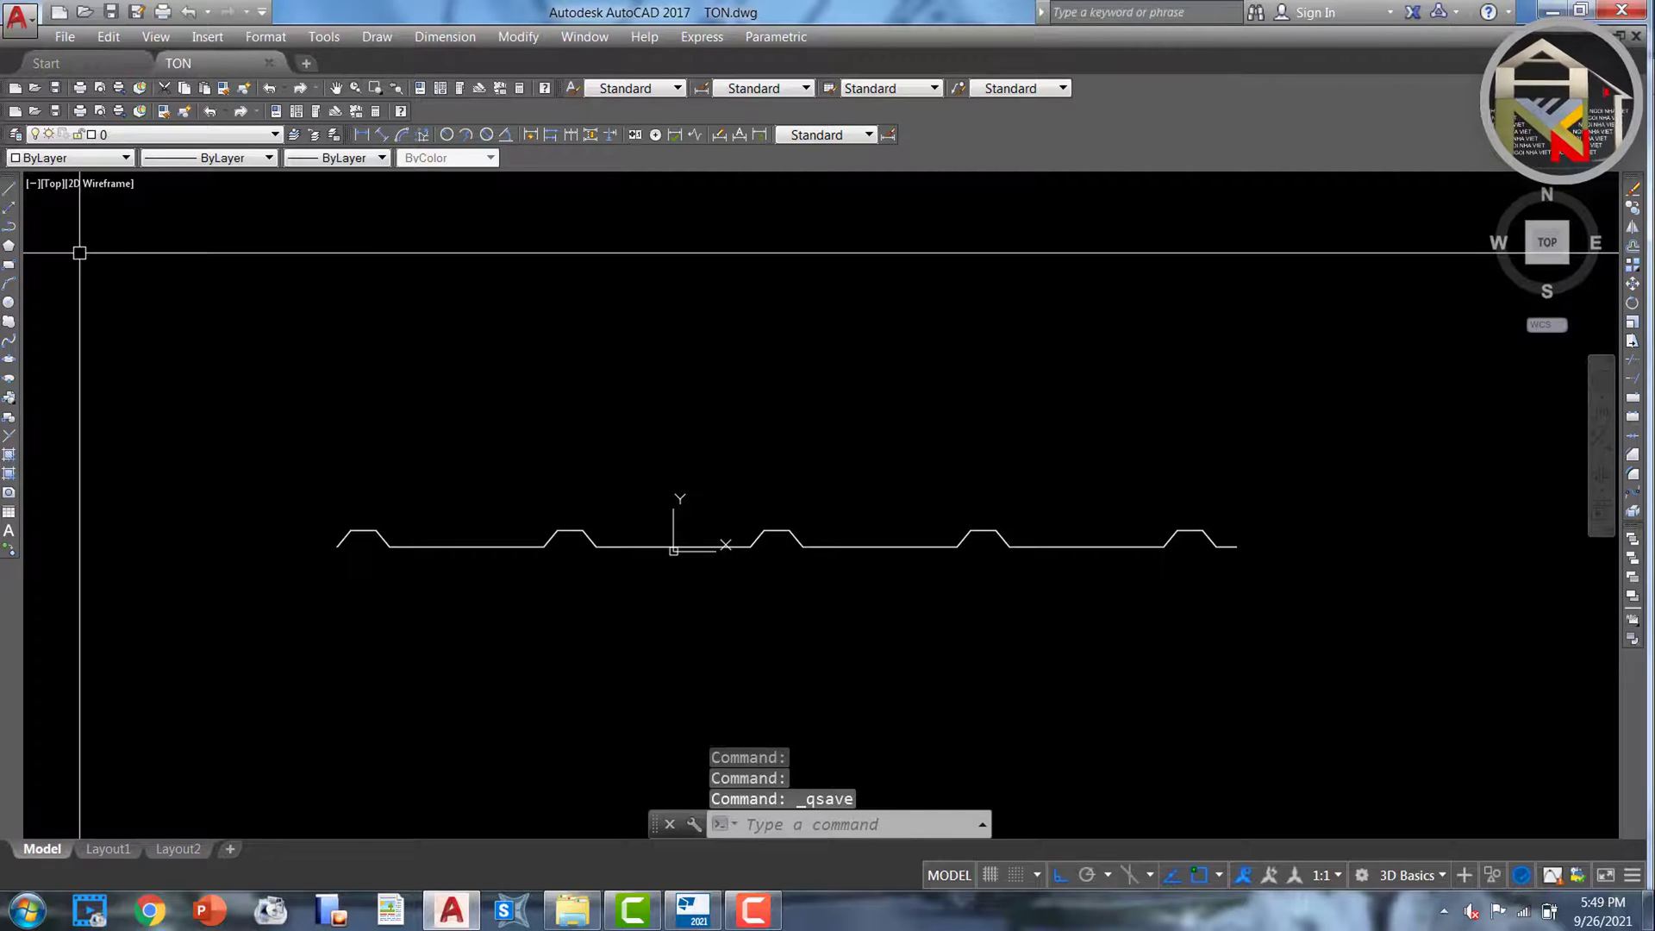
pyautogui.click(1636, 15)
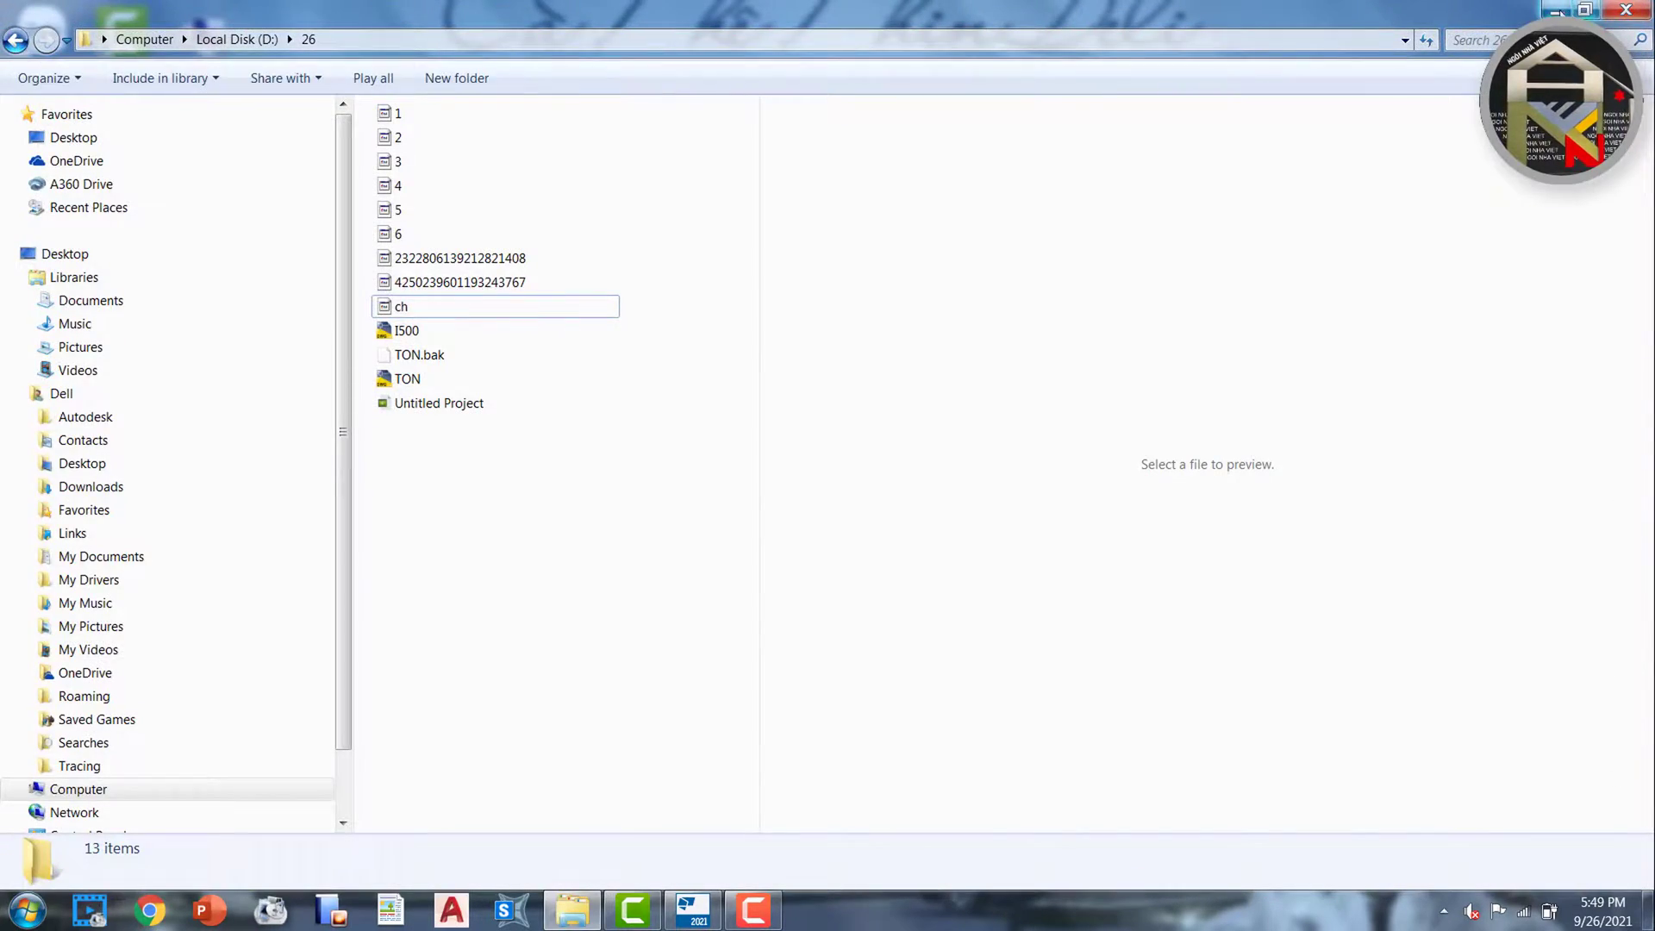
# Switch to Tekla Structures and start defining a profile cross section using a DWG file
pyautogui.click(1559, 10)
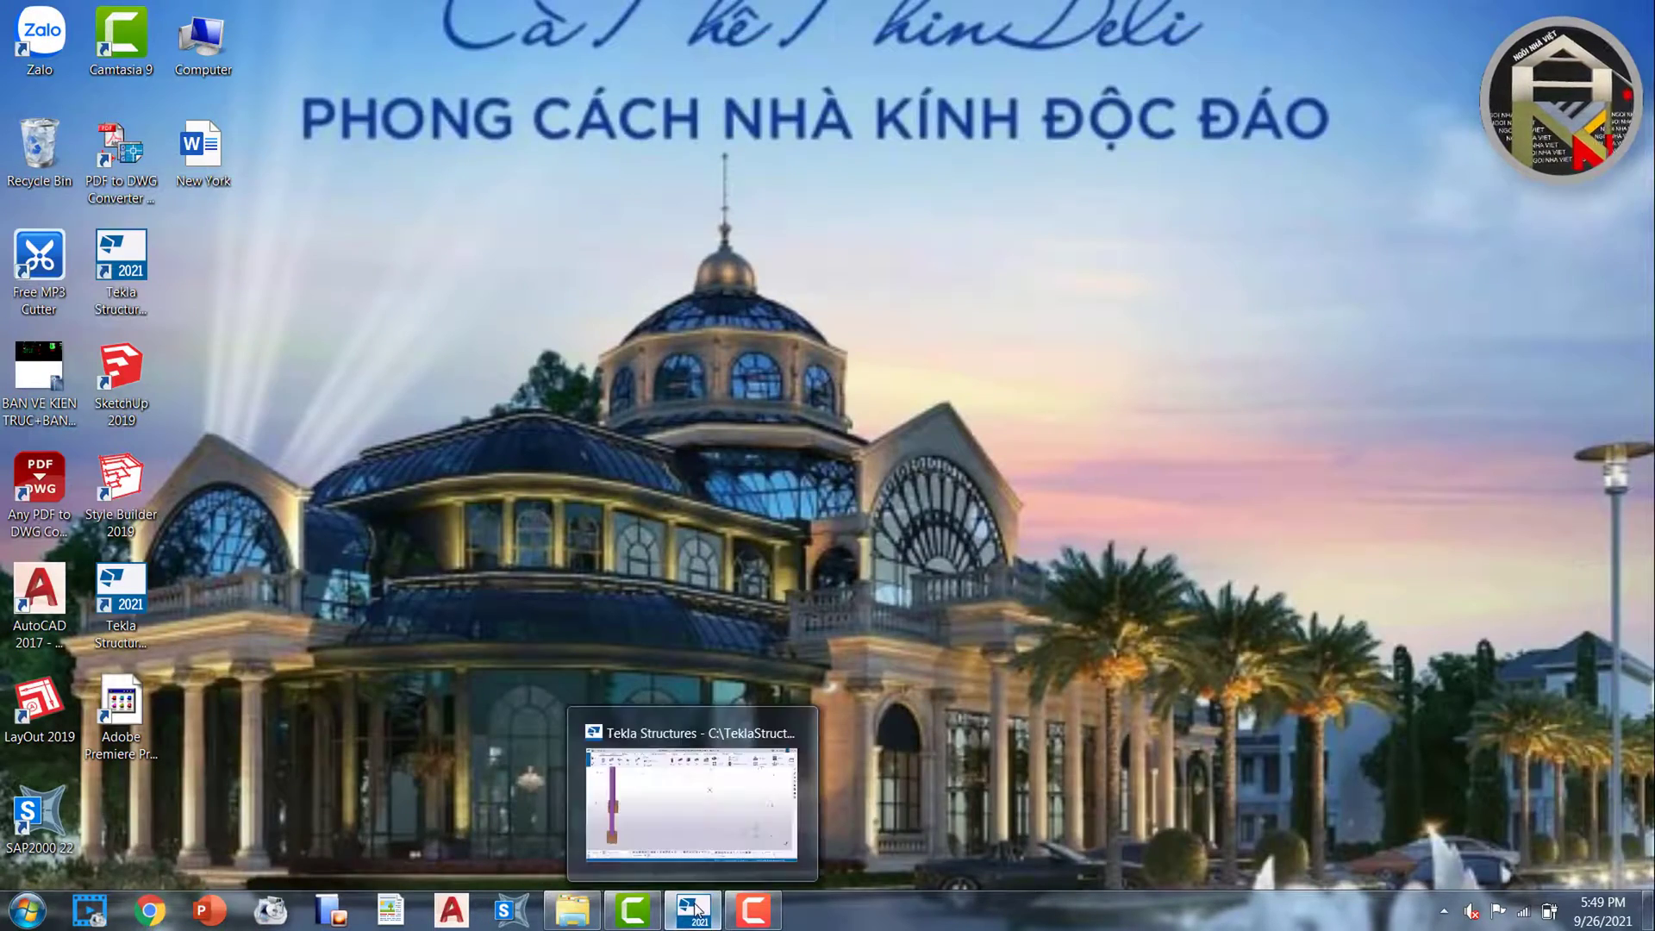
pyautogui.click(695, 909)
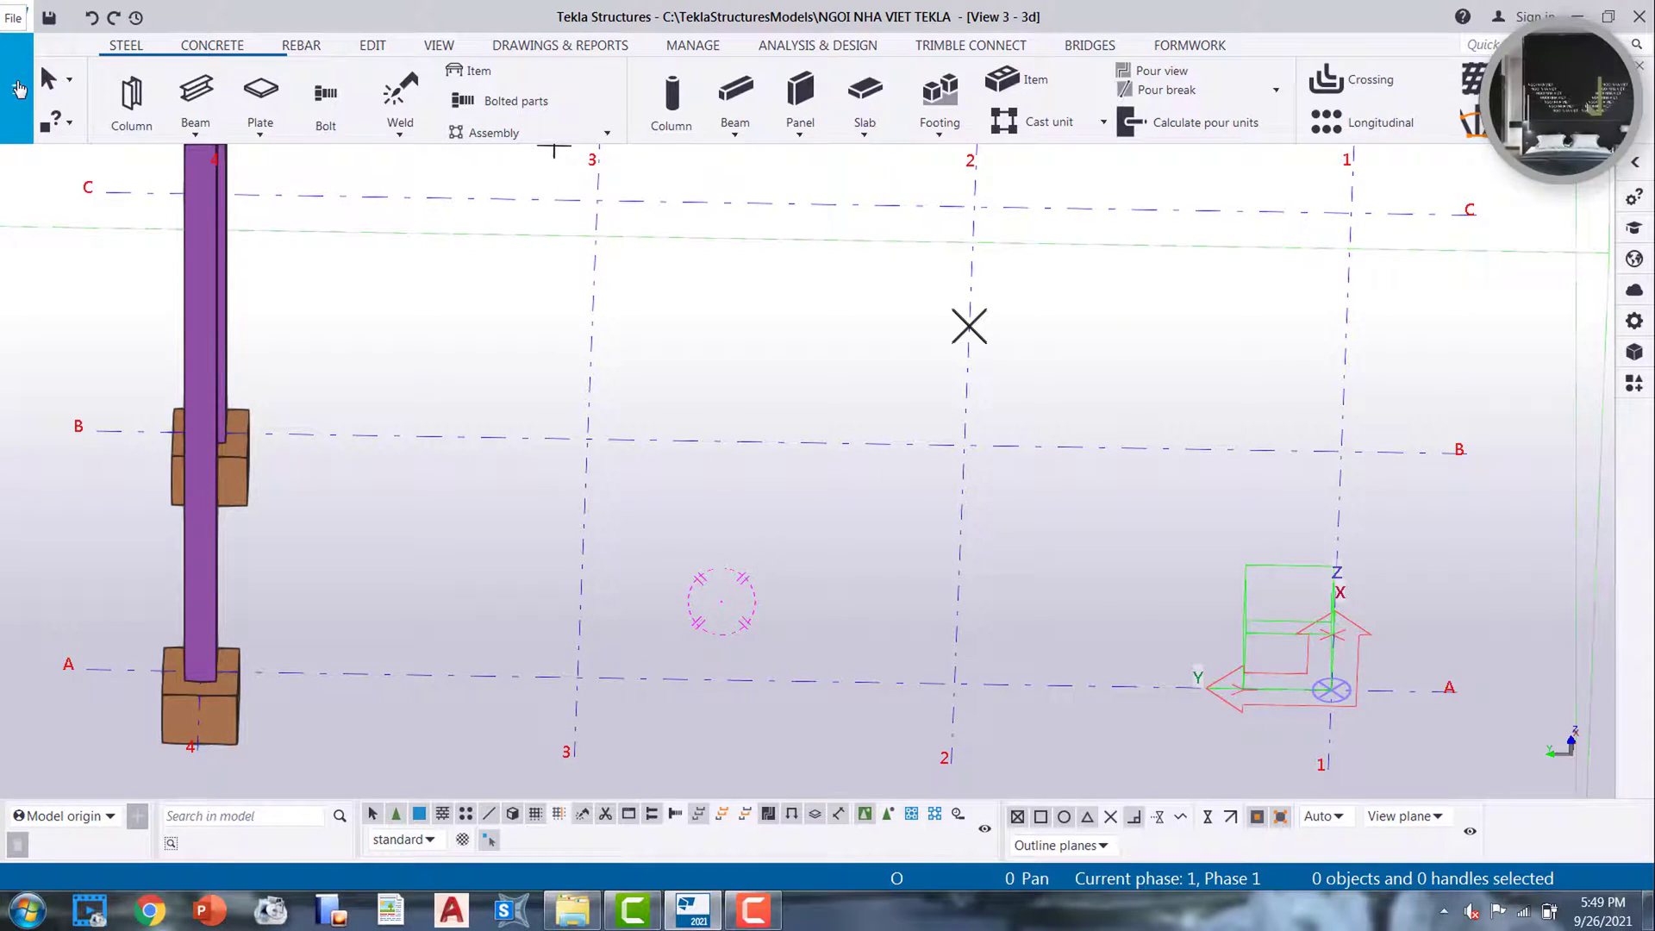
pyautogui.click(19, 89)
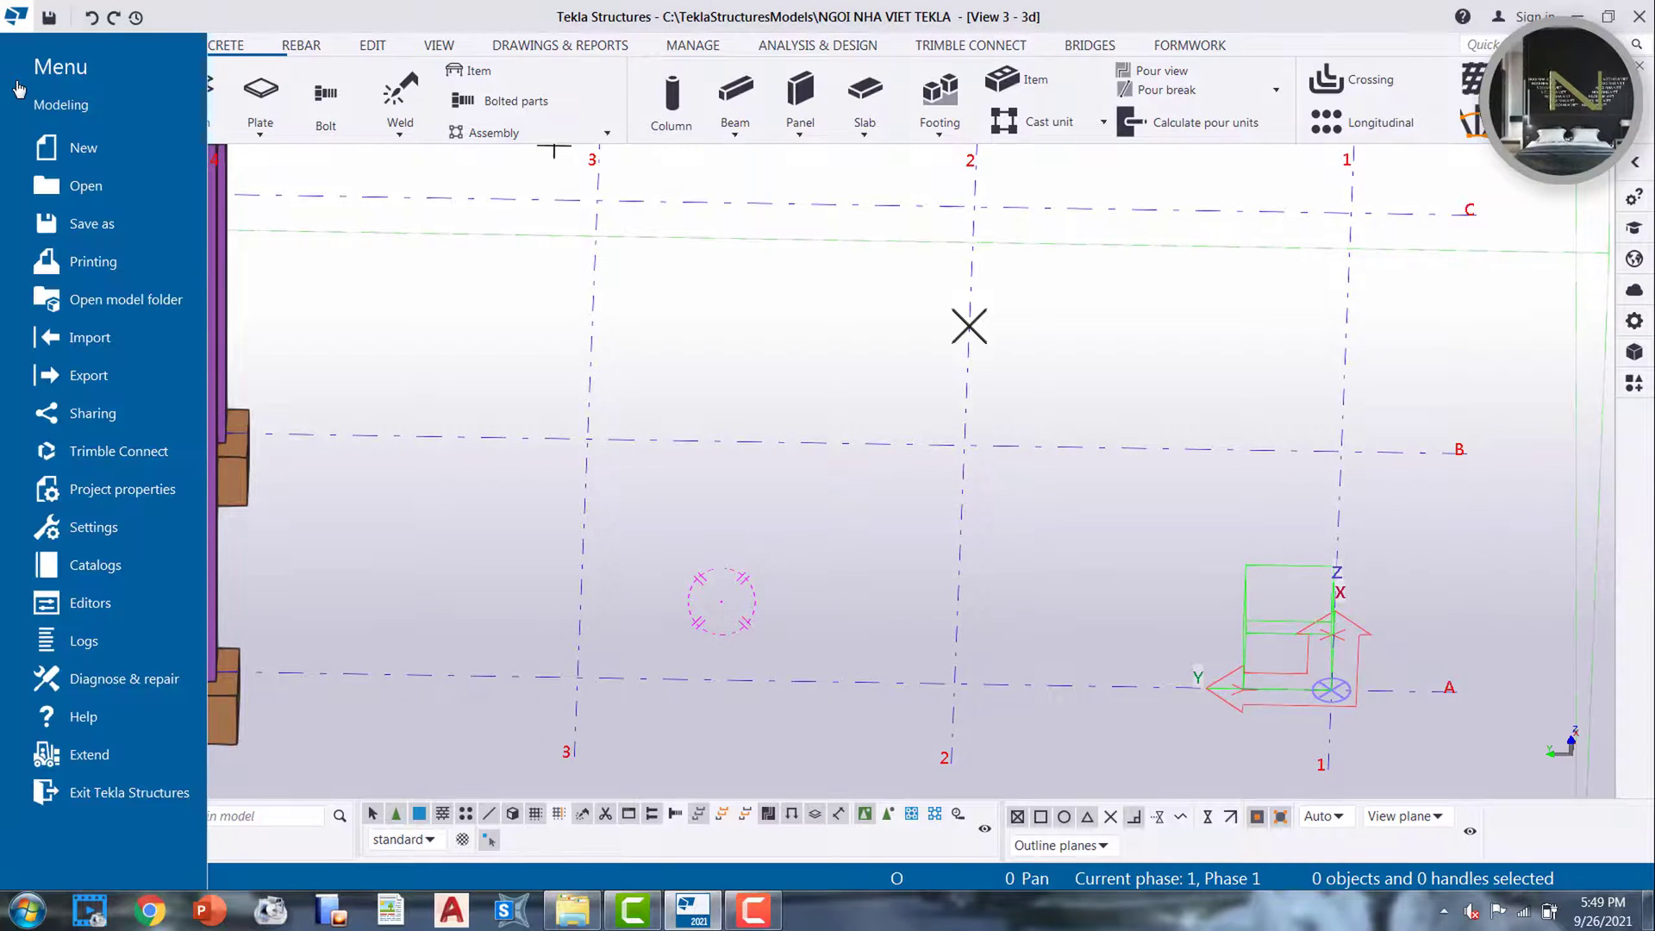
pyautogui.click(67, 570)
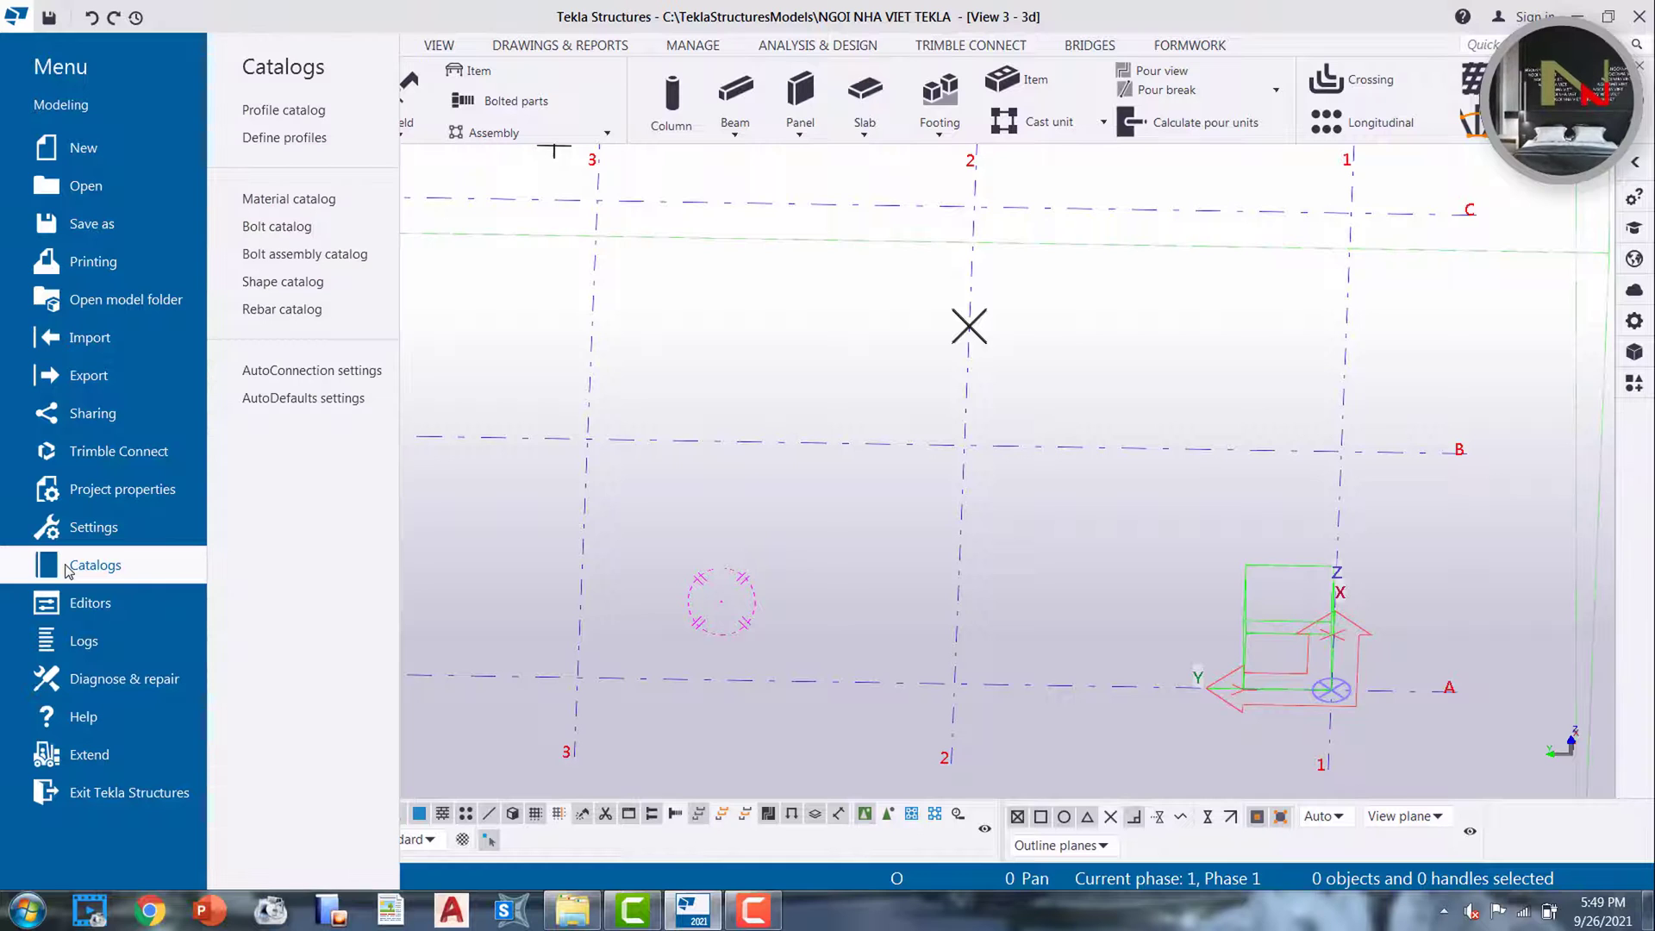
pyautogui.click(261, 142)
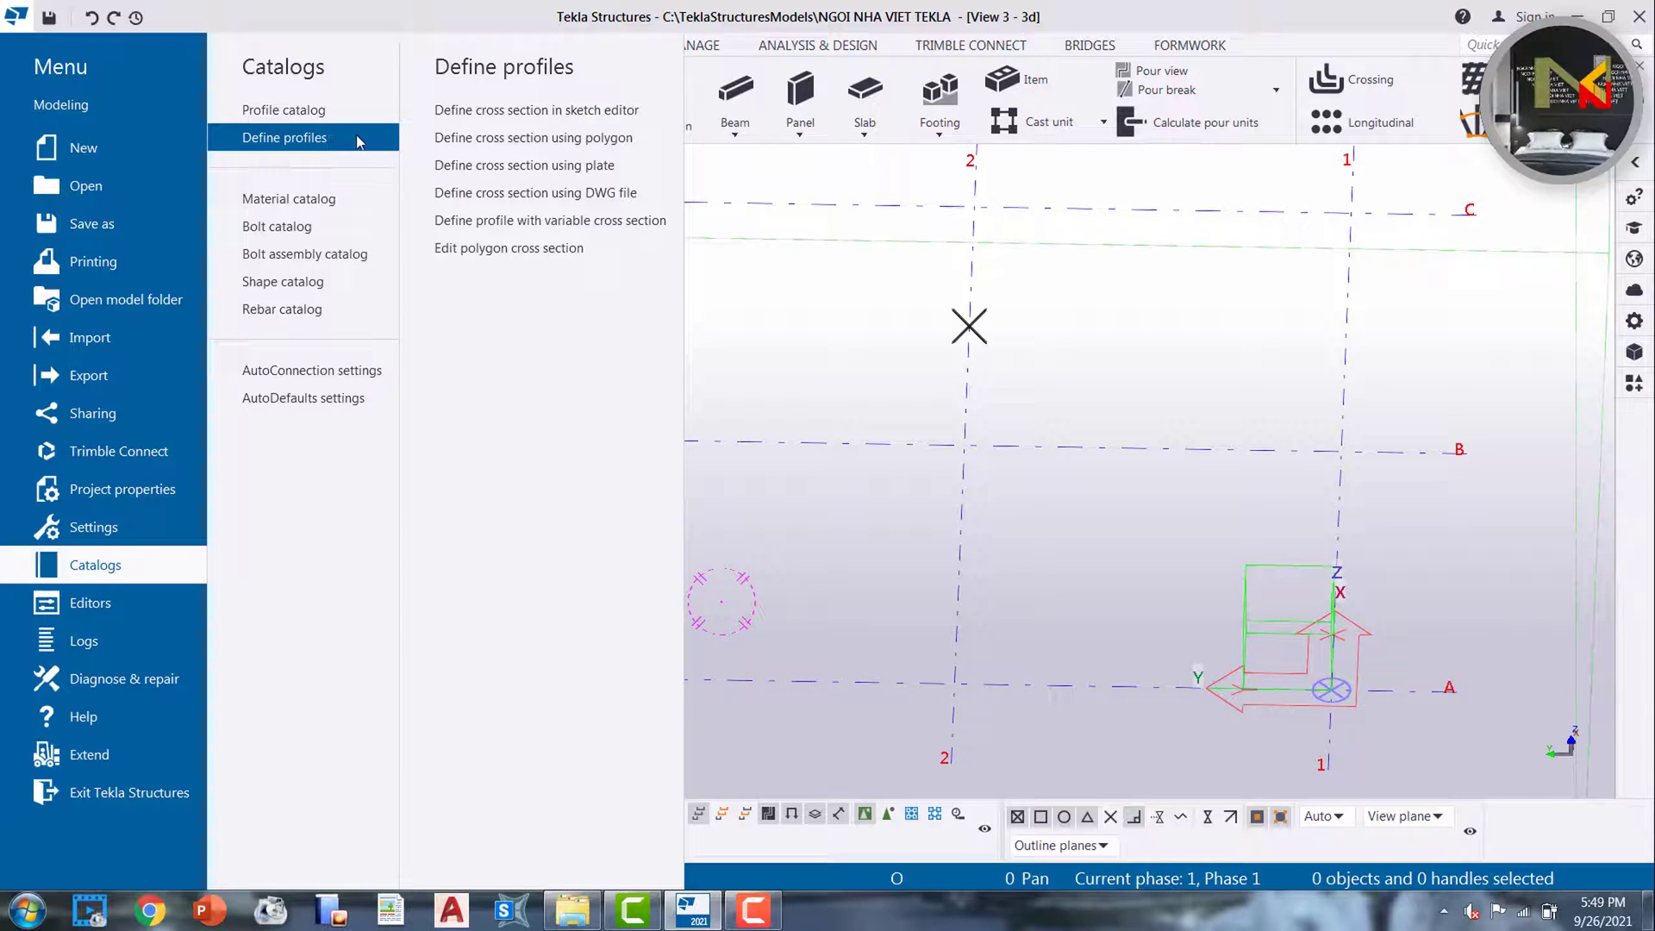
pyautogui.click(512, 194)
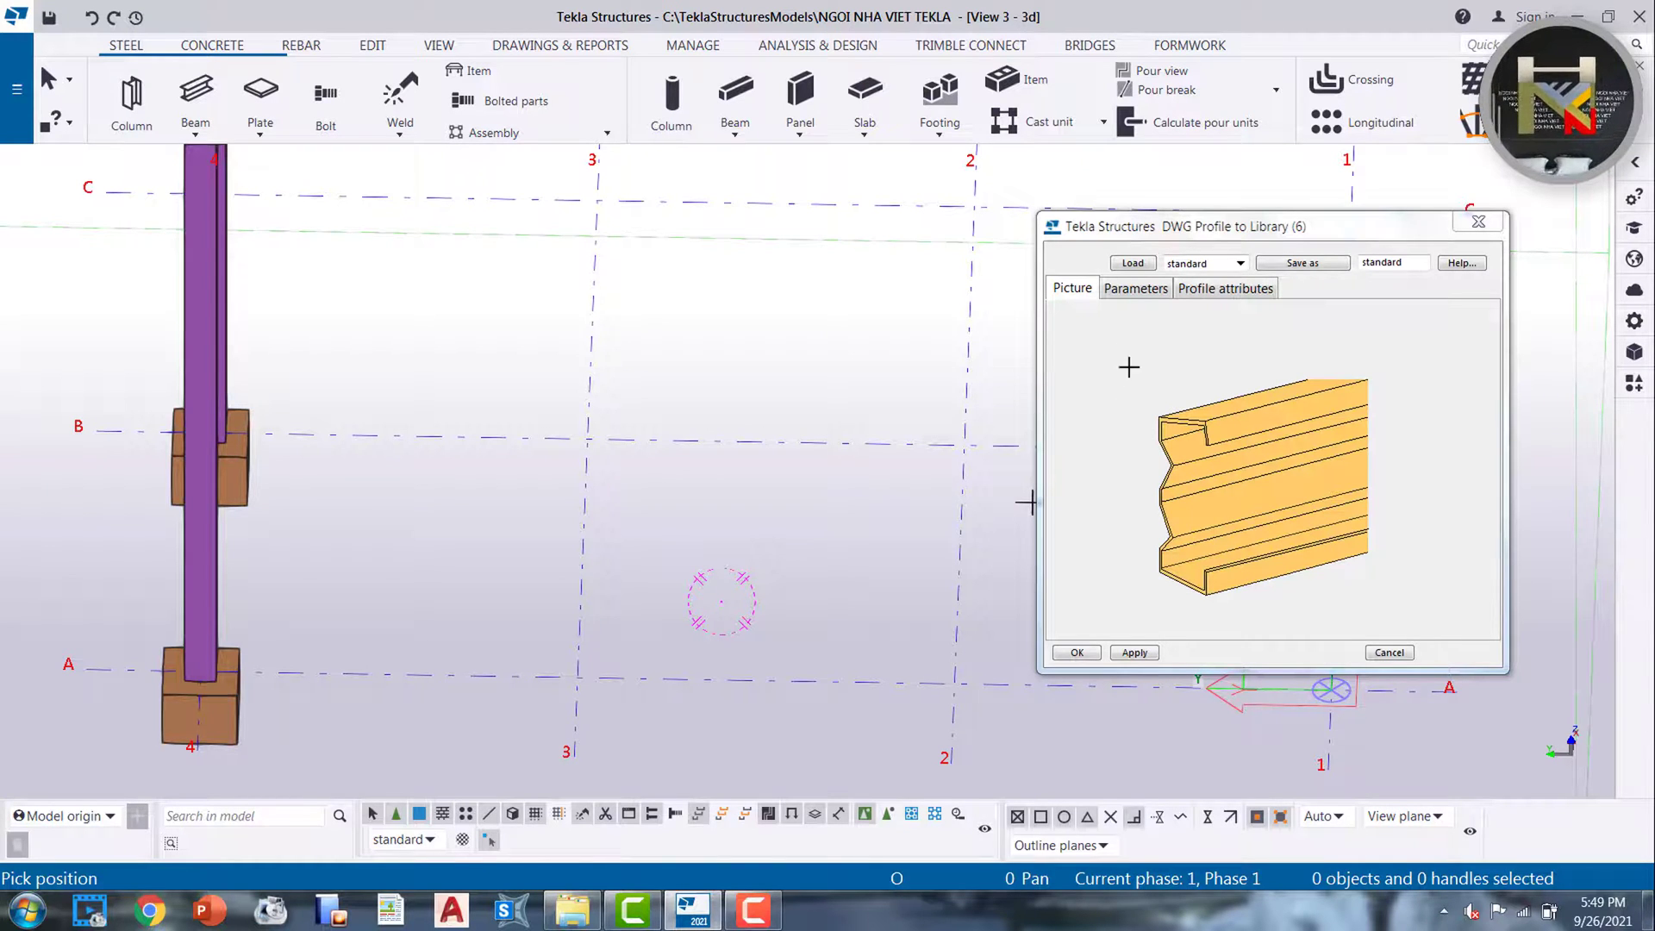
# Use D:\26\TON.dwg as the input file, name the section and profile TONSONG, and accept the settings with Model directory as the save location
pyautogui.click(1137, 290)
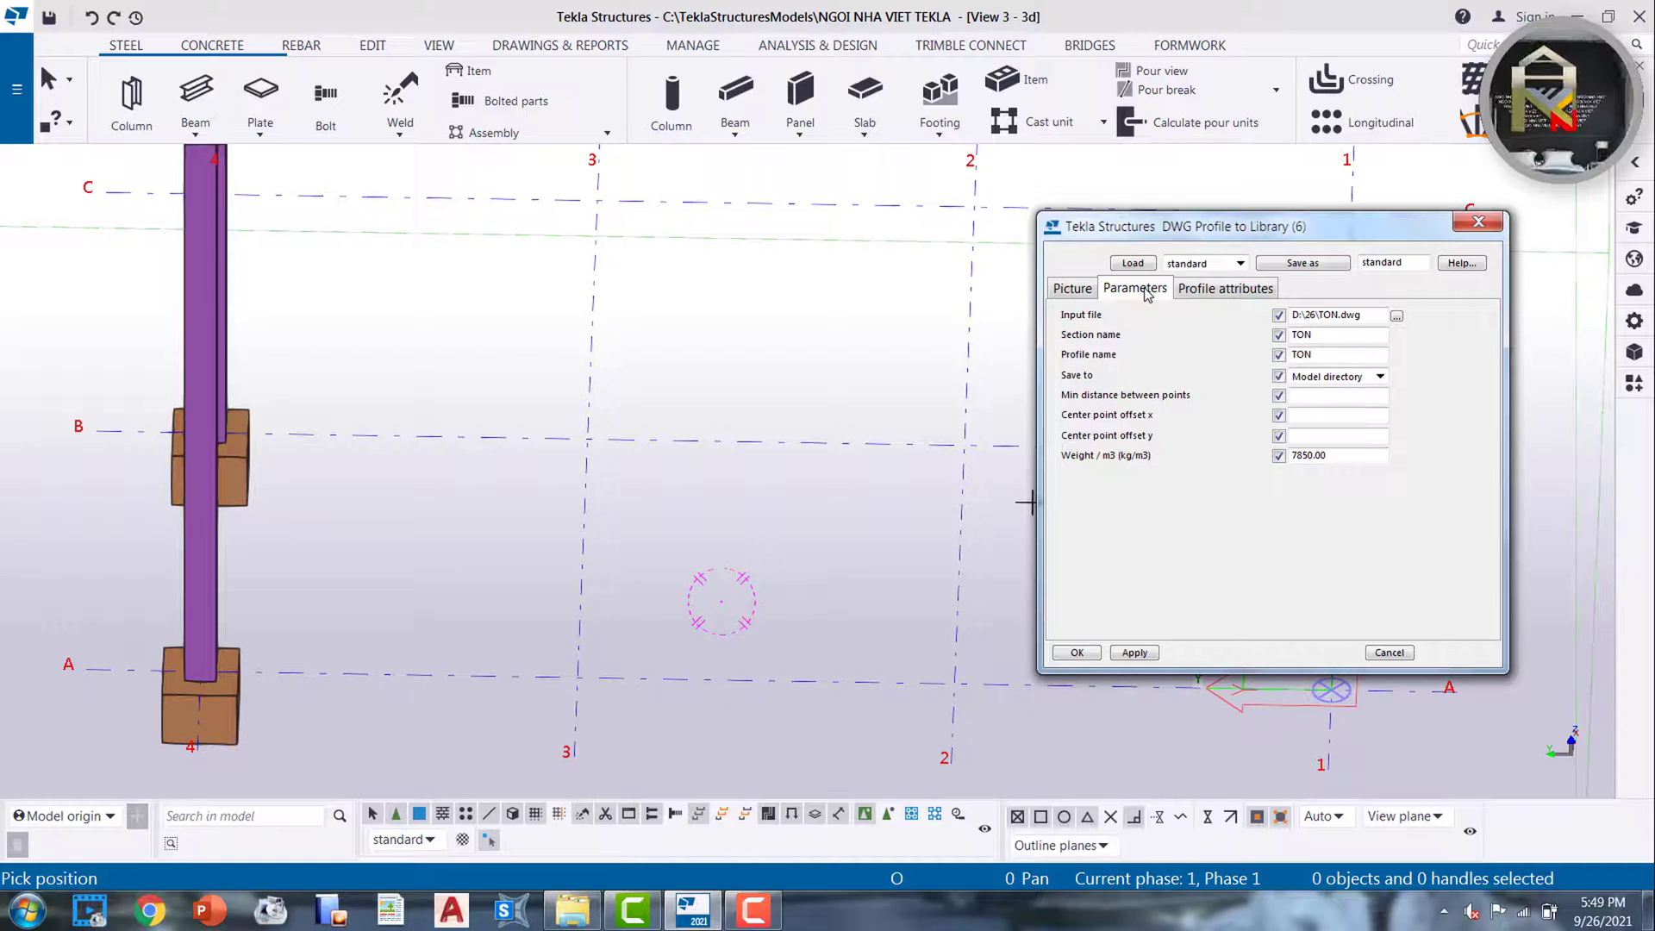
pyautogui.click(1397, 316)
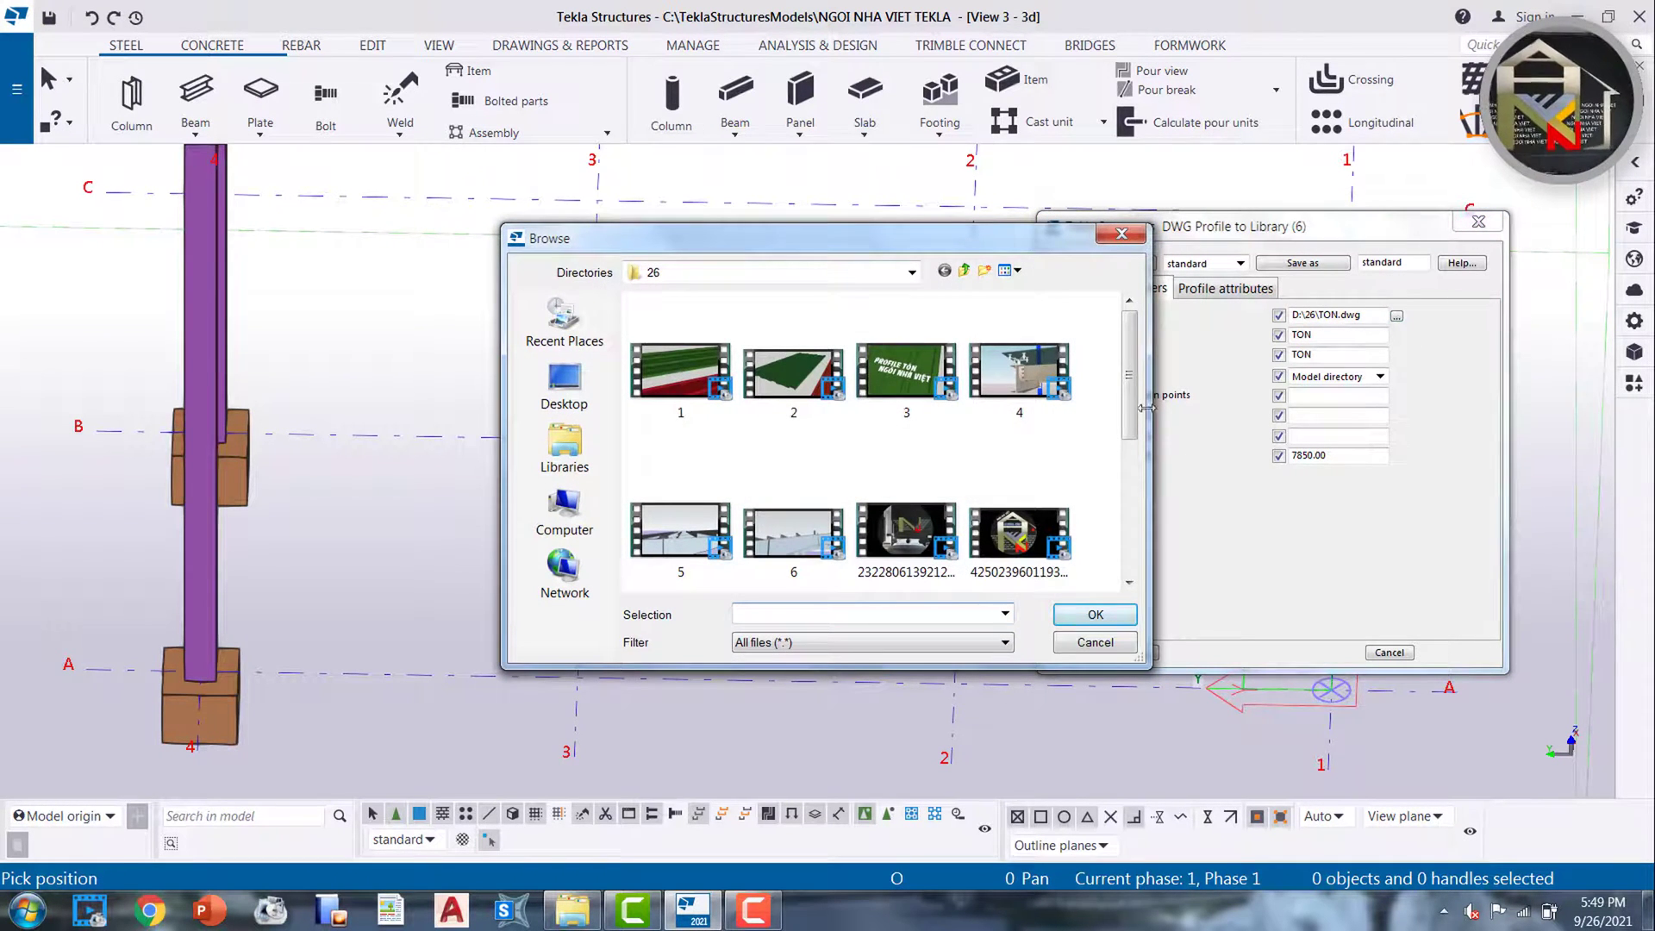
pyautogui.moveTo(1134, 404); pyautogui.dragTo(1135, 550)
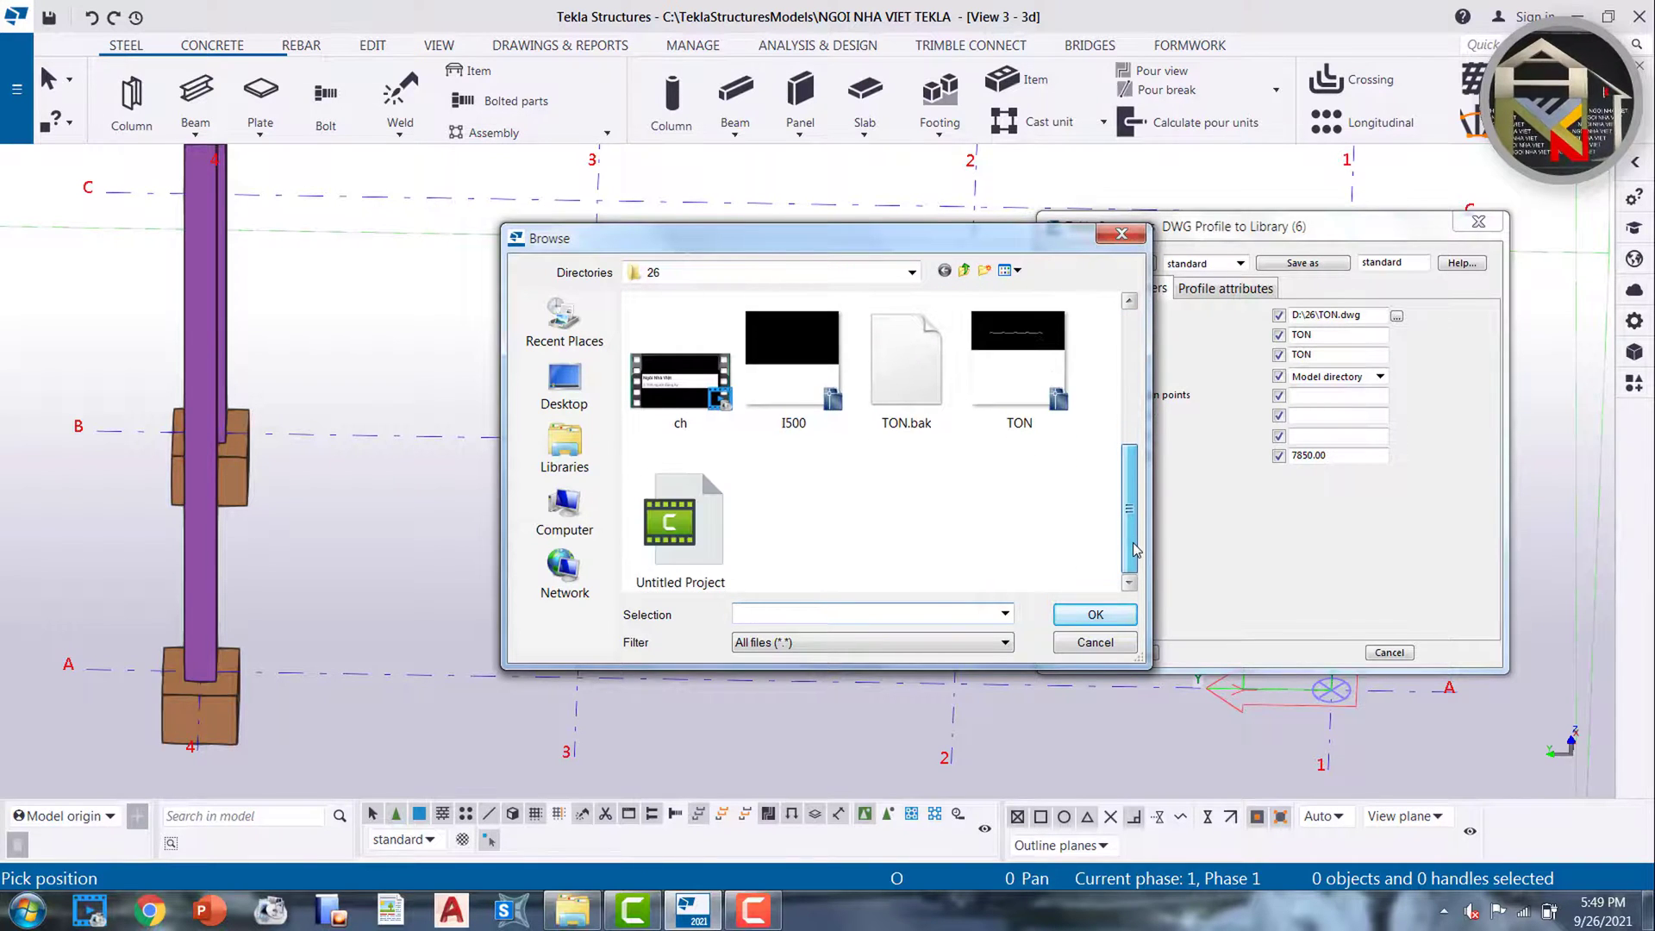
pyautogui.doubleClick(1014, 378)
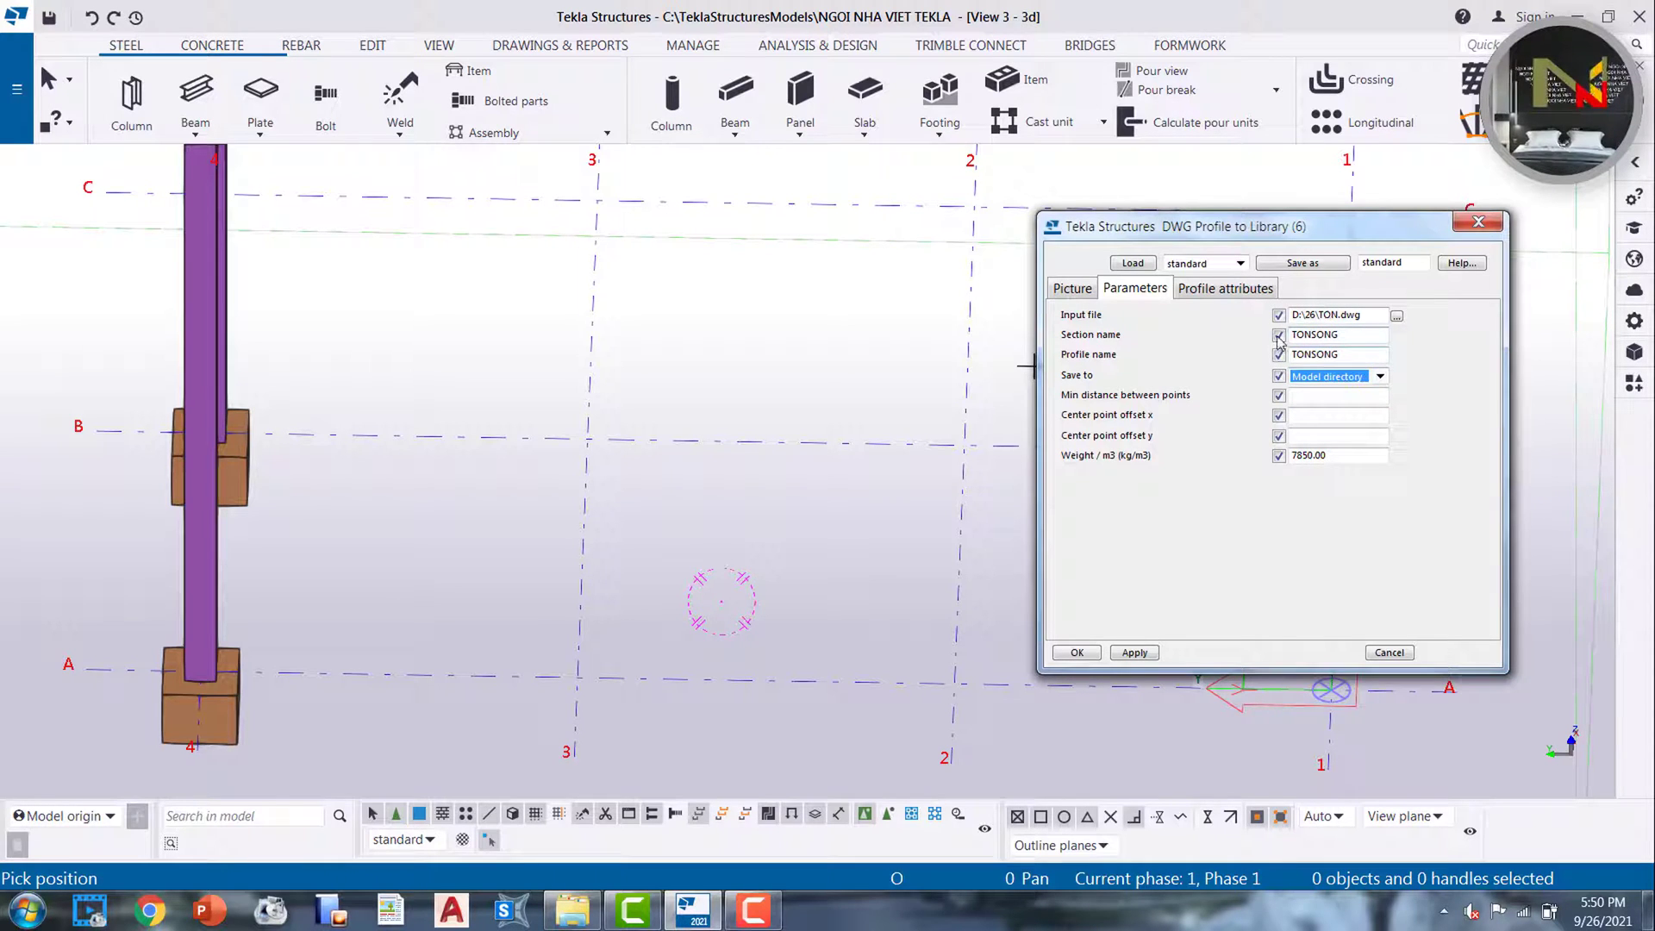
pyautogui.click(1077, 654)
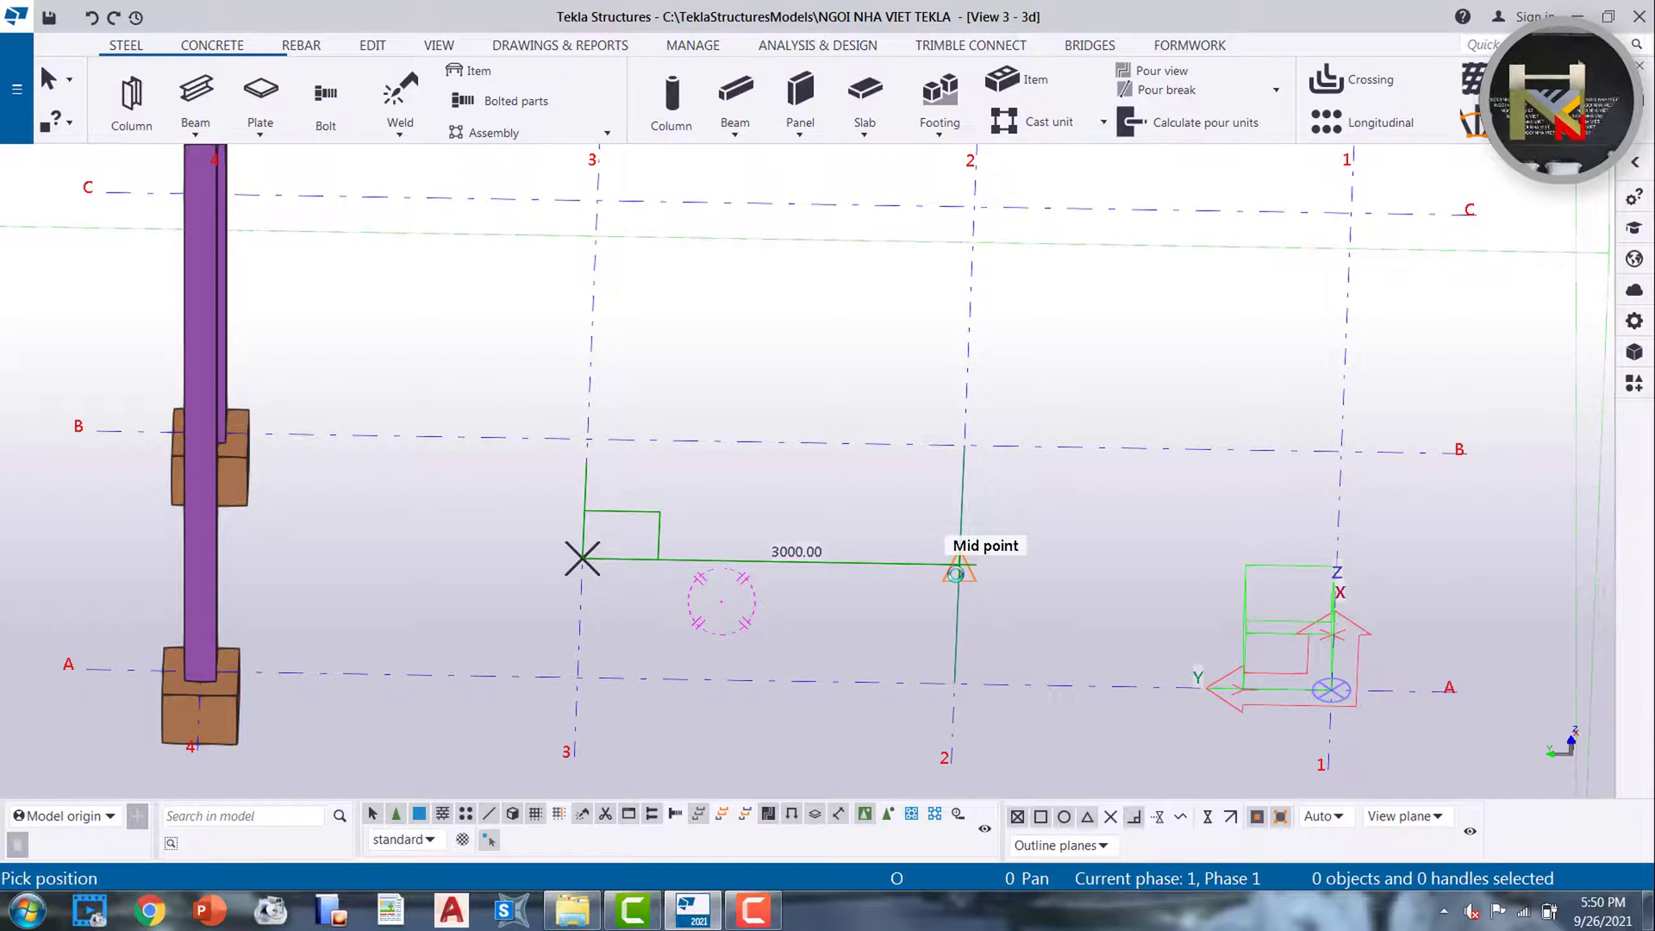
# Place the sheet profile between gridlines 3 and 2, from midpoint to midpoint between axes A and B, 3000 long
pyautogui.click(956, 573)
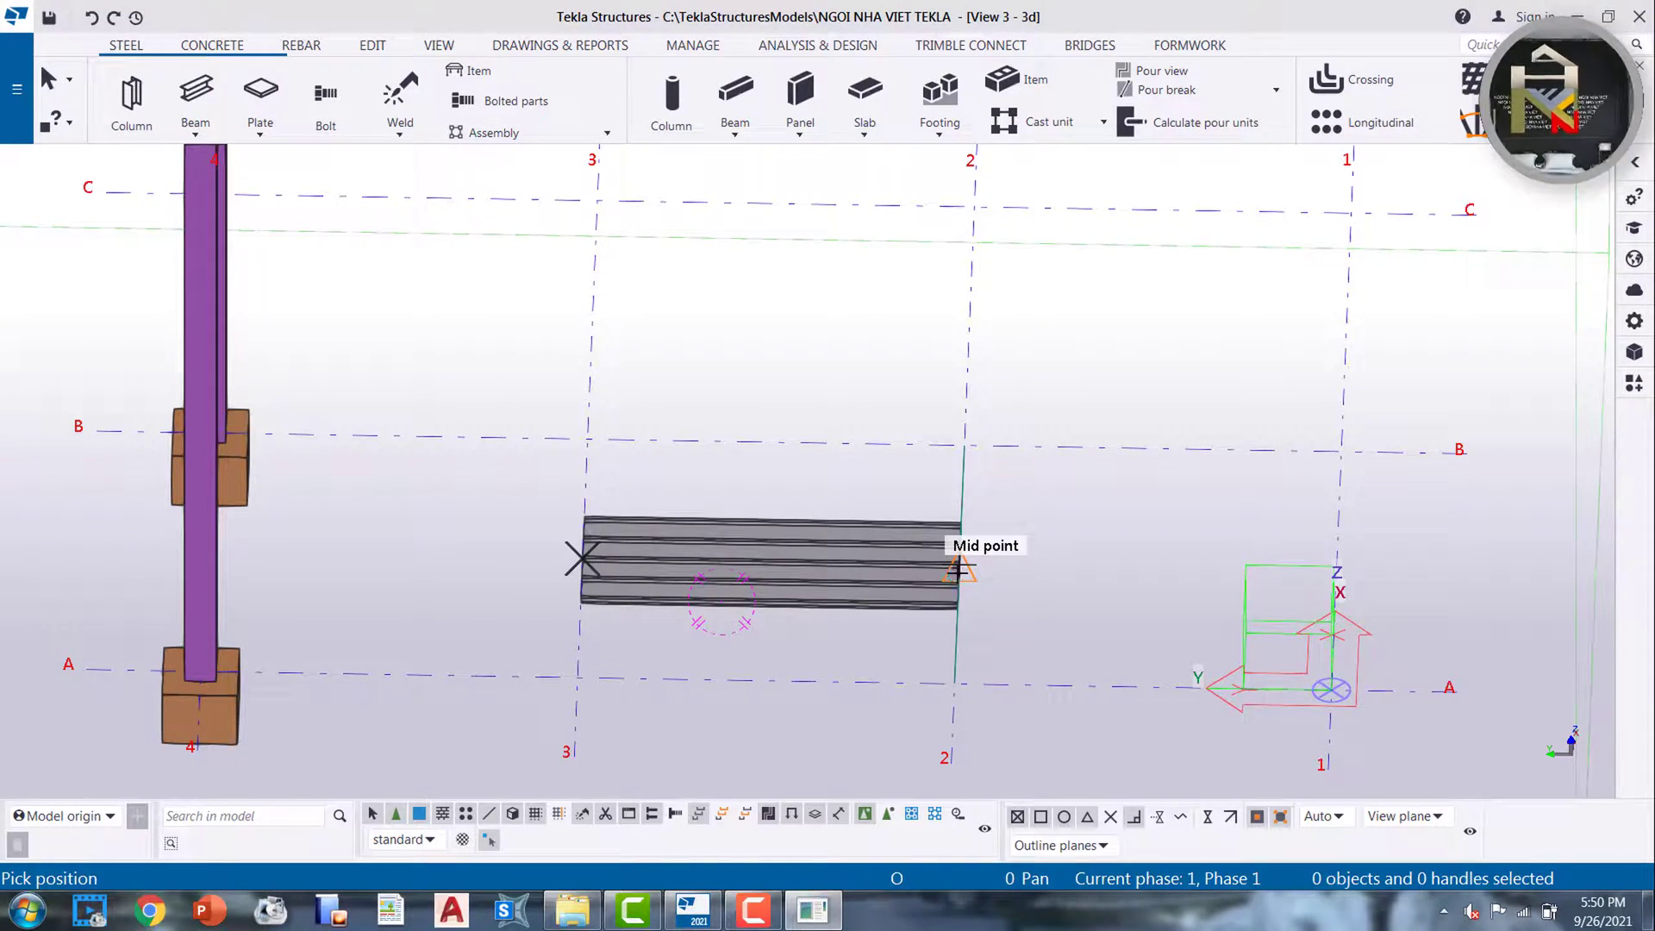
pyautogui.scroll(5, 1012, 603)
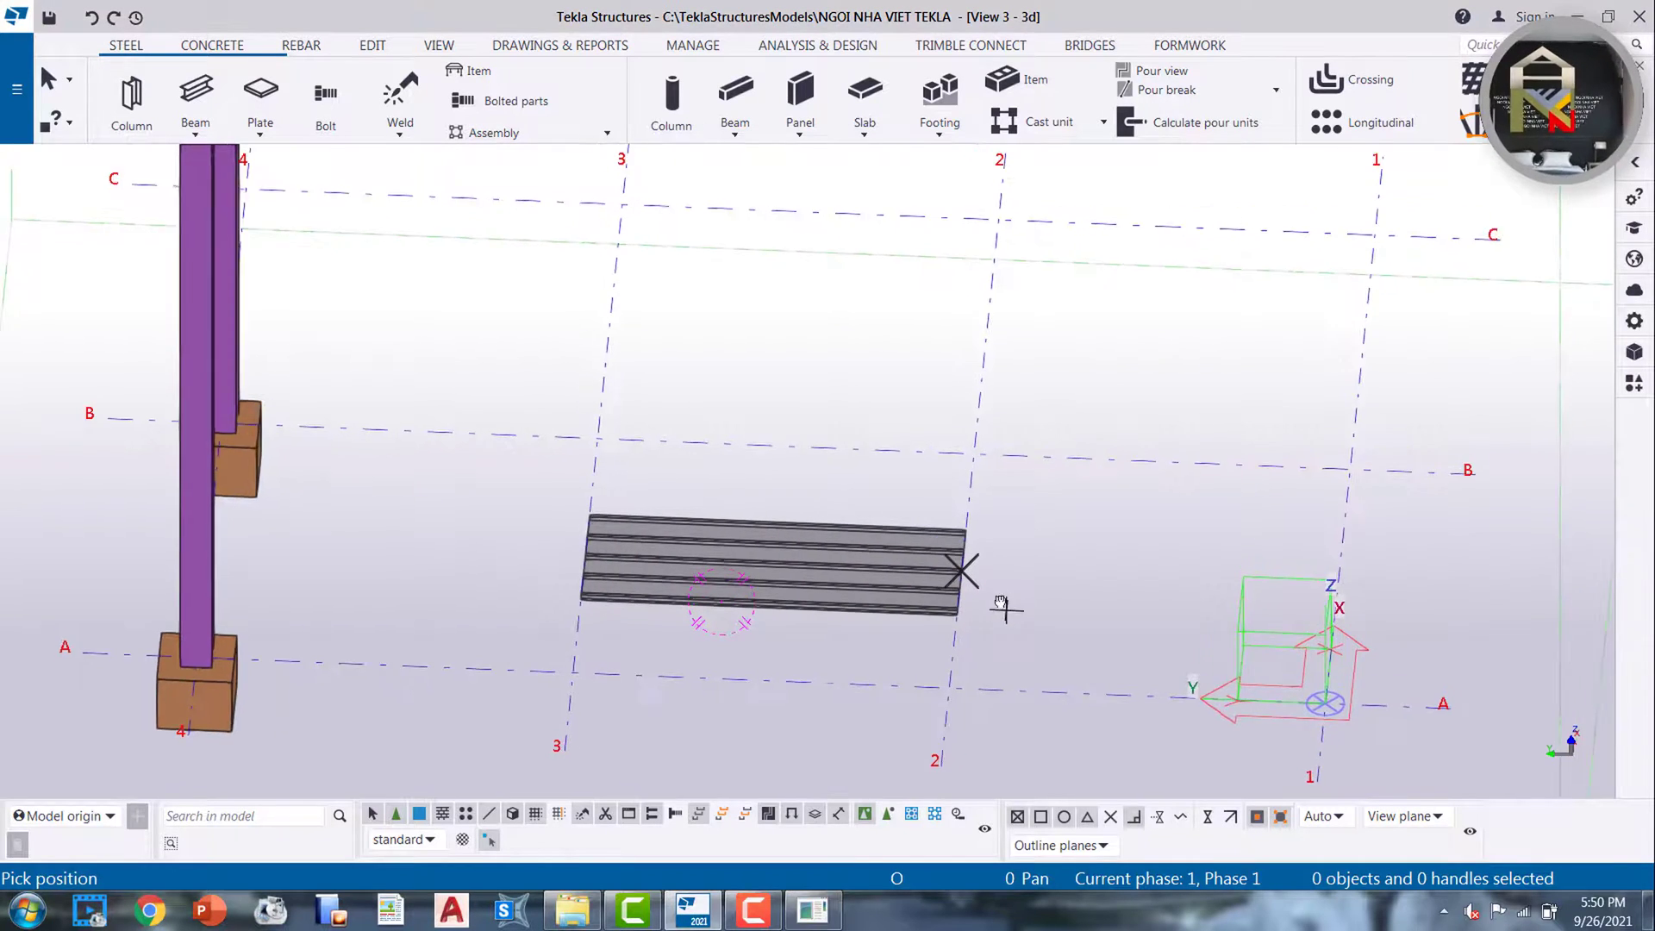
pyautogui.keyDown('ctrl'); pyautogui.moveTo(980, 599); pyautogui.dragTo(781, 537, button='middle'); pyautogui.keyUp('ctrl')
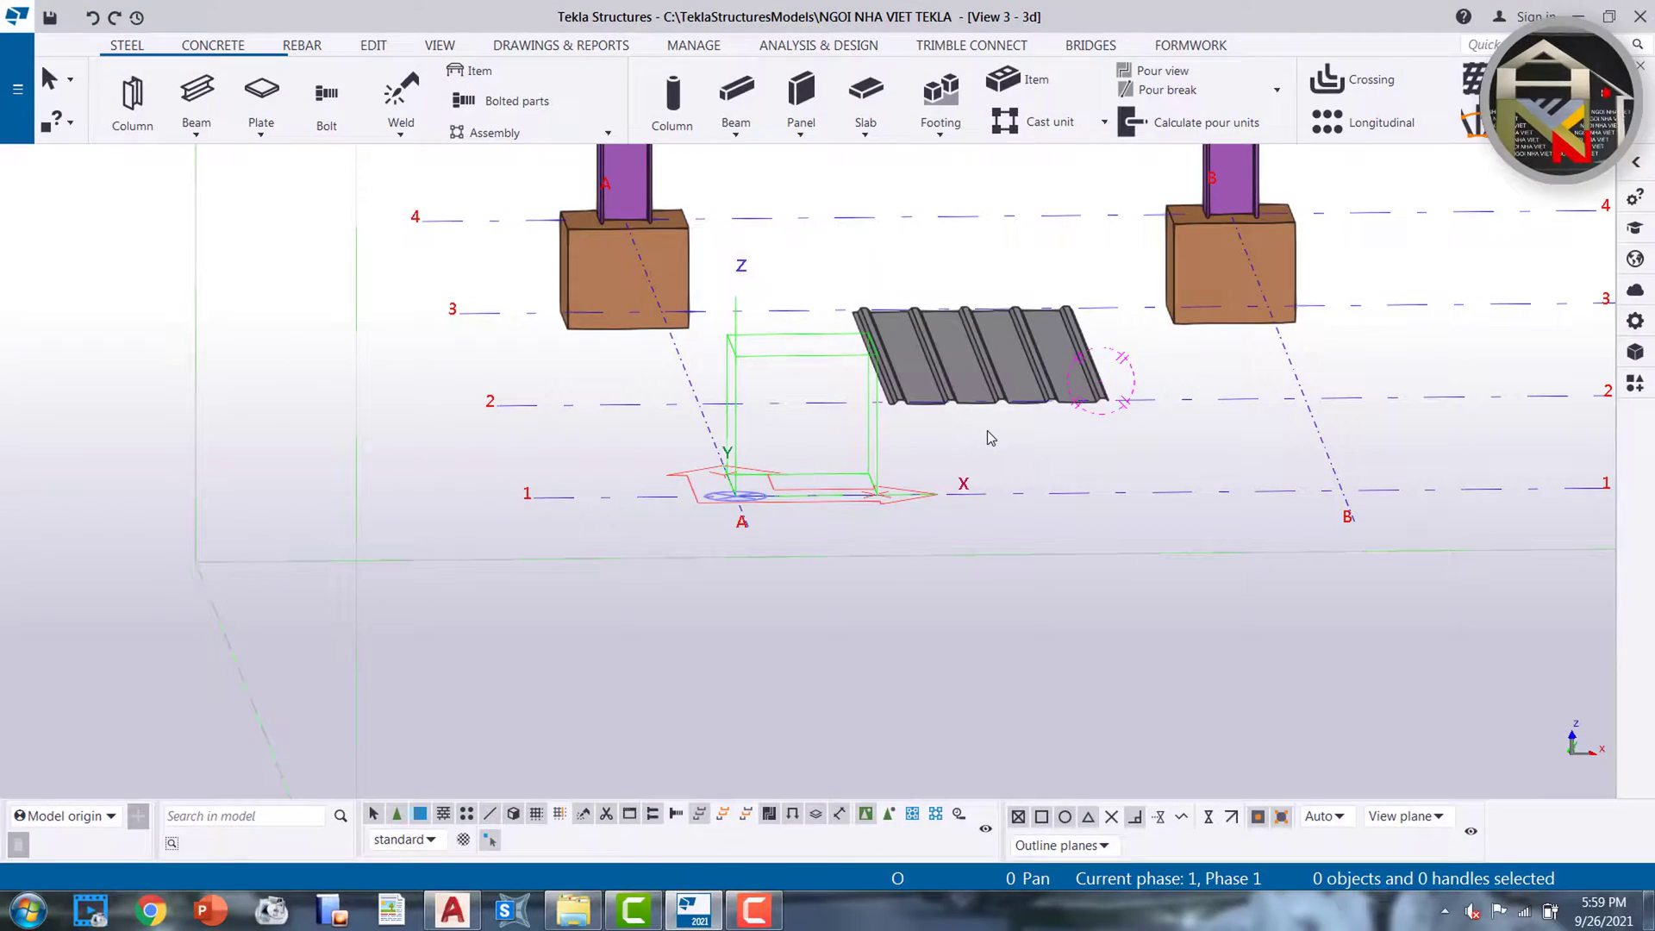
# Open the I500 drawing in AutoCAD and begin a polyline for the top flange: 250 right, 12 down, 120 left
pyautogui.click(578, 912)
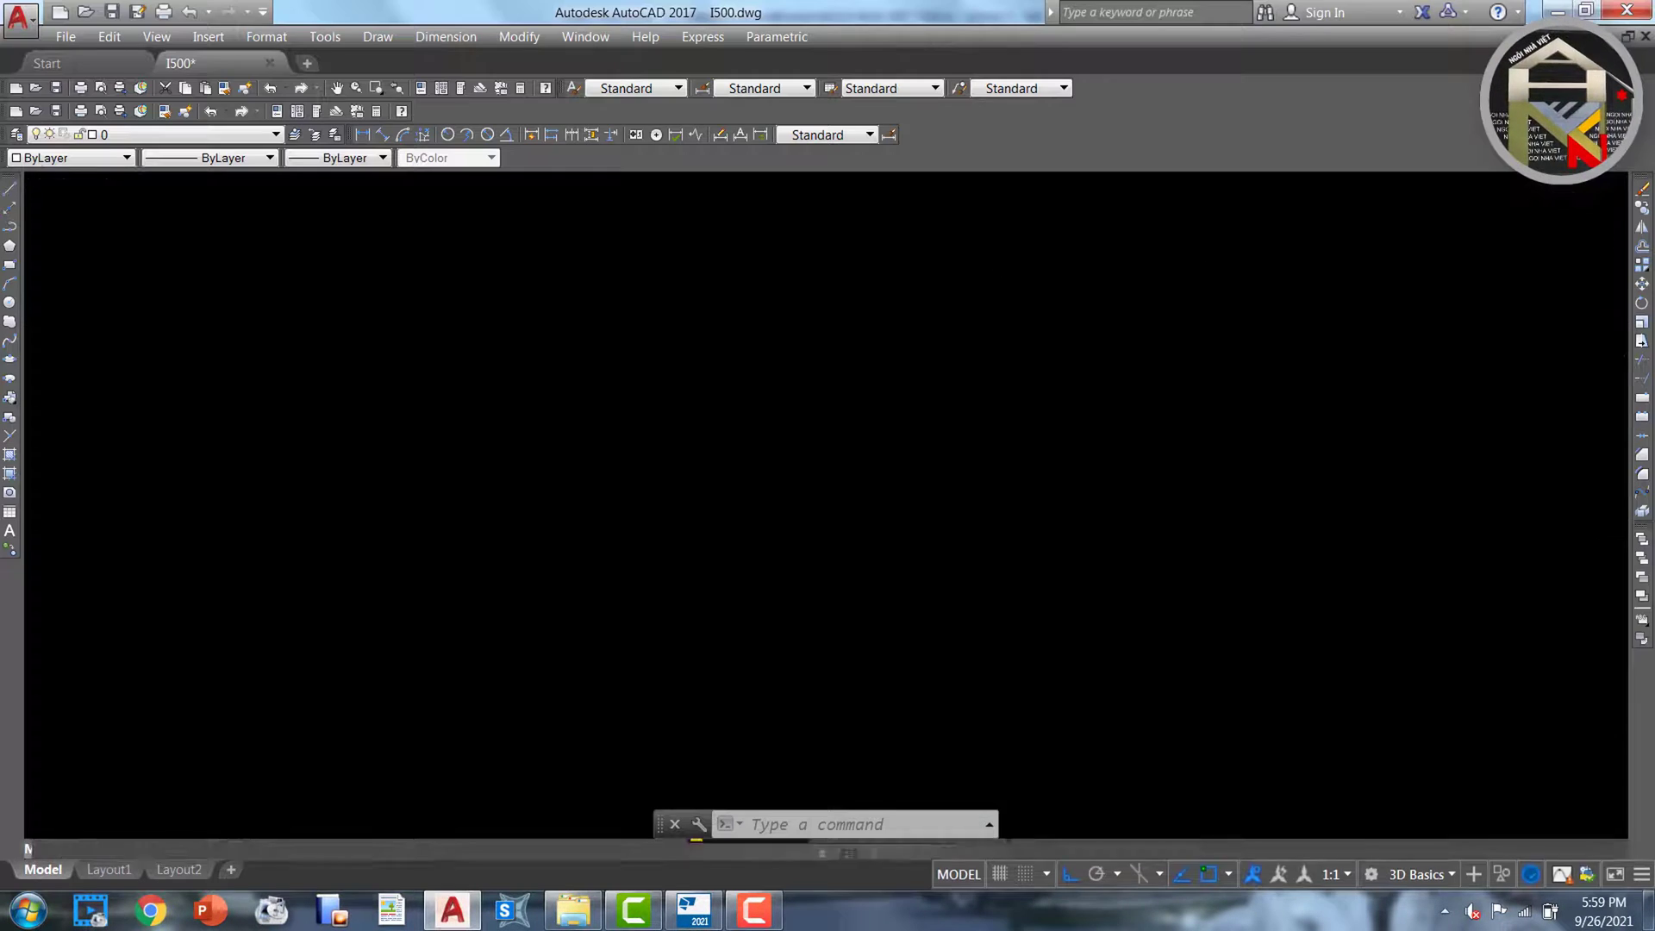
pyautogui.write('p')
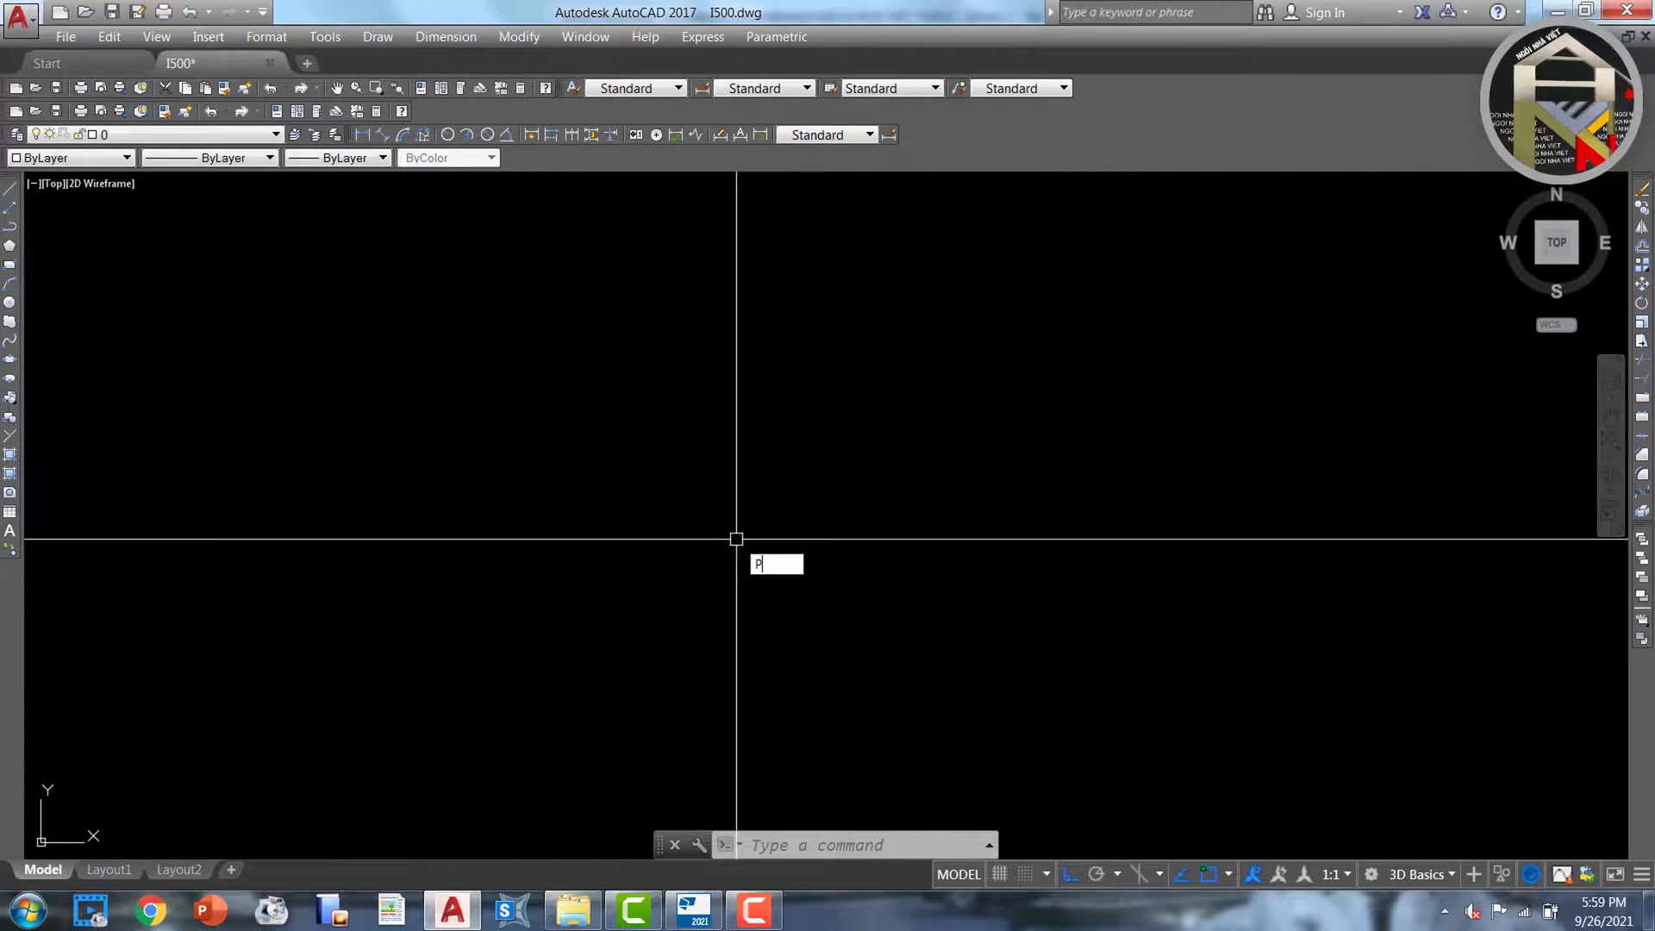
pyautogui.write('l')
pyautogui.press('Return')
pyautogui.click(523, 385)
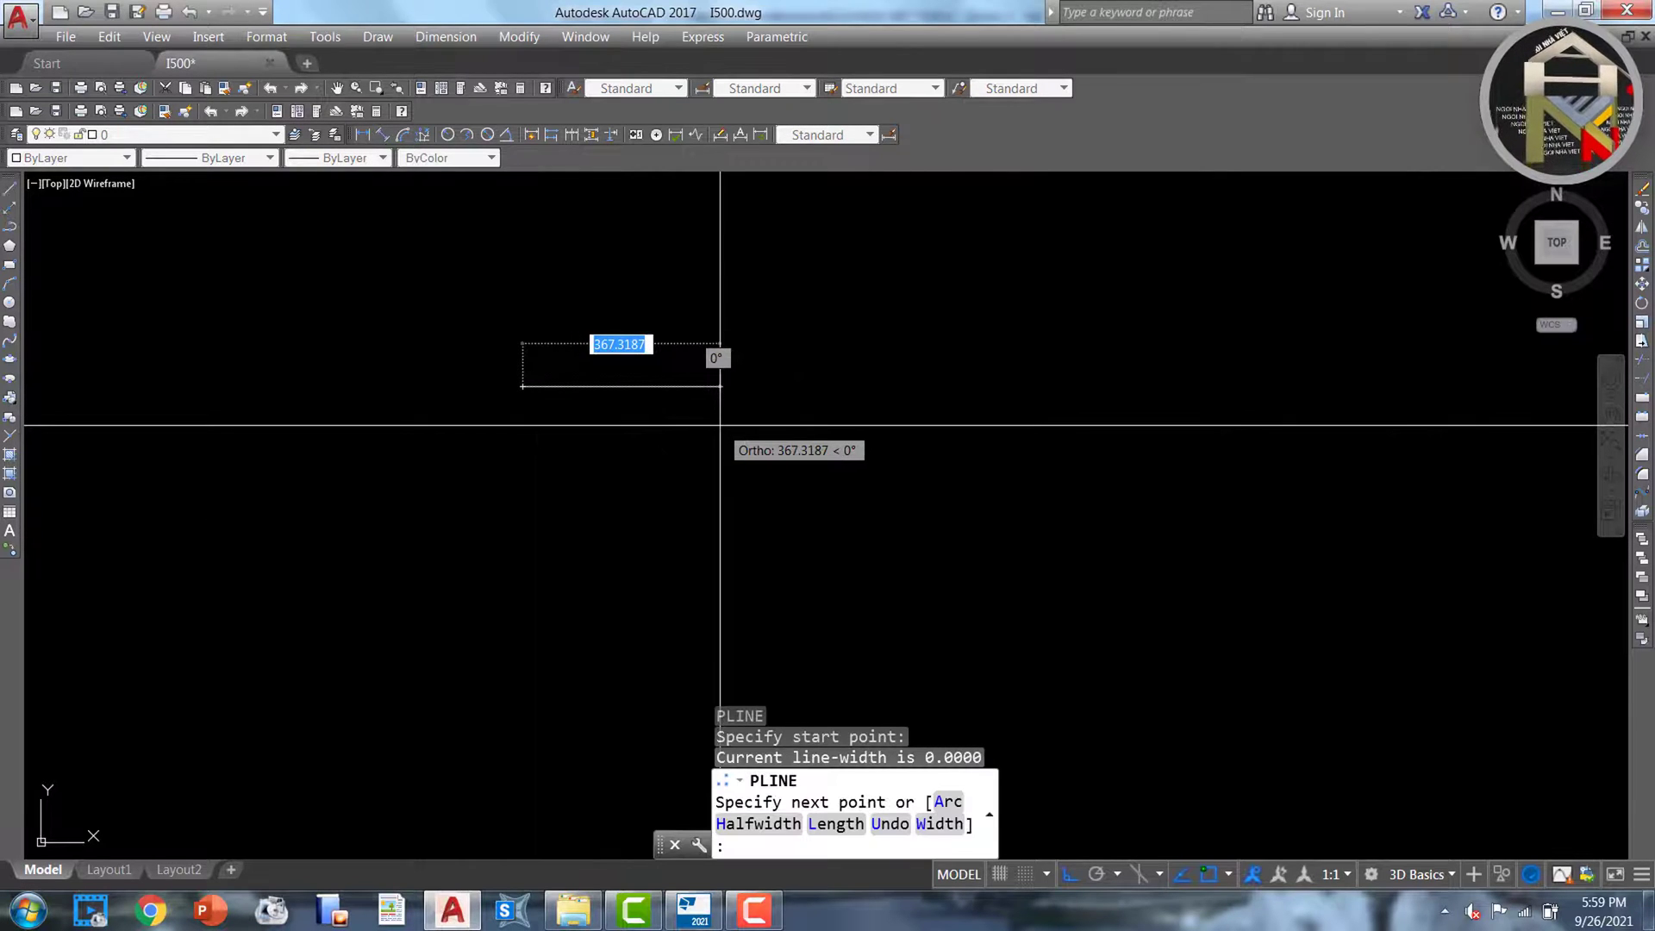
pyautogui.write('250')
pyautogui.press('Return')
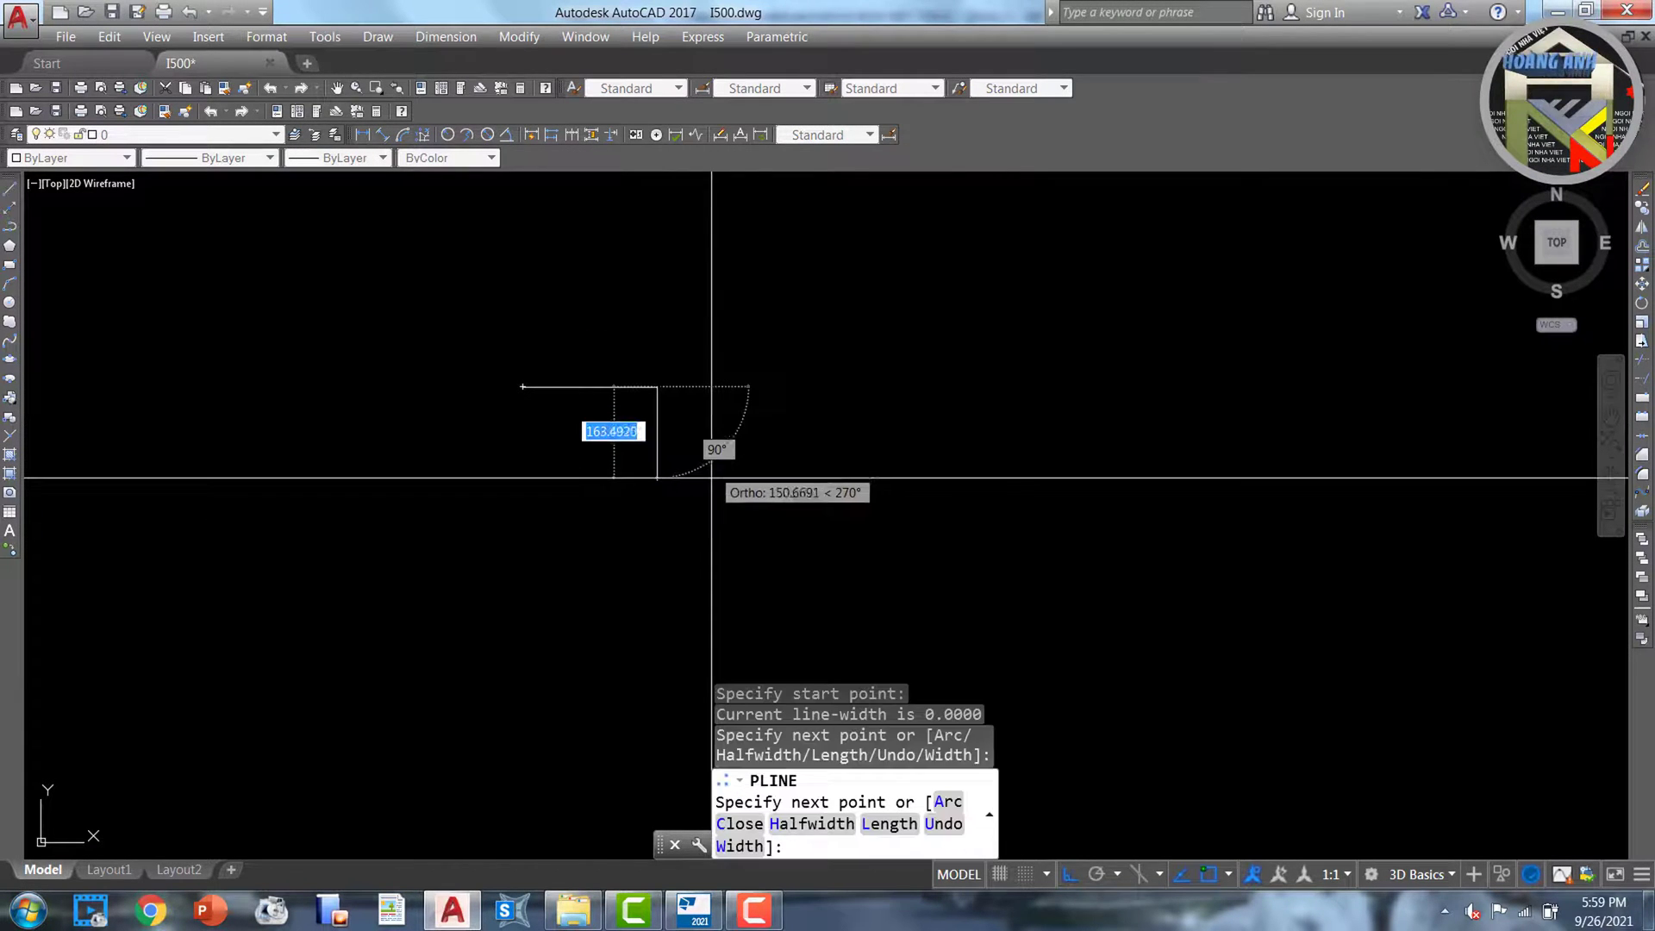
pyautogui.write('12')
pyautogui.press('Return')
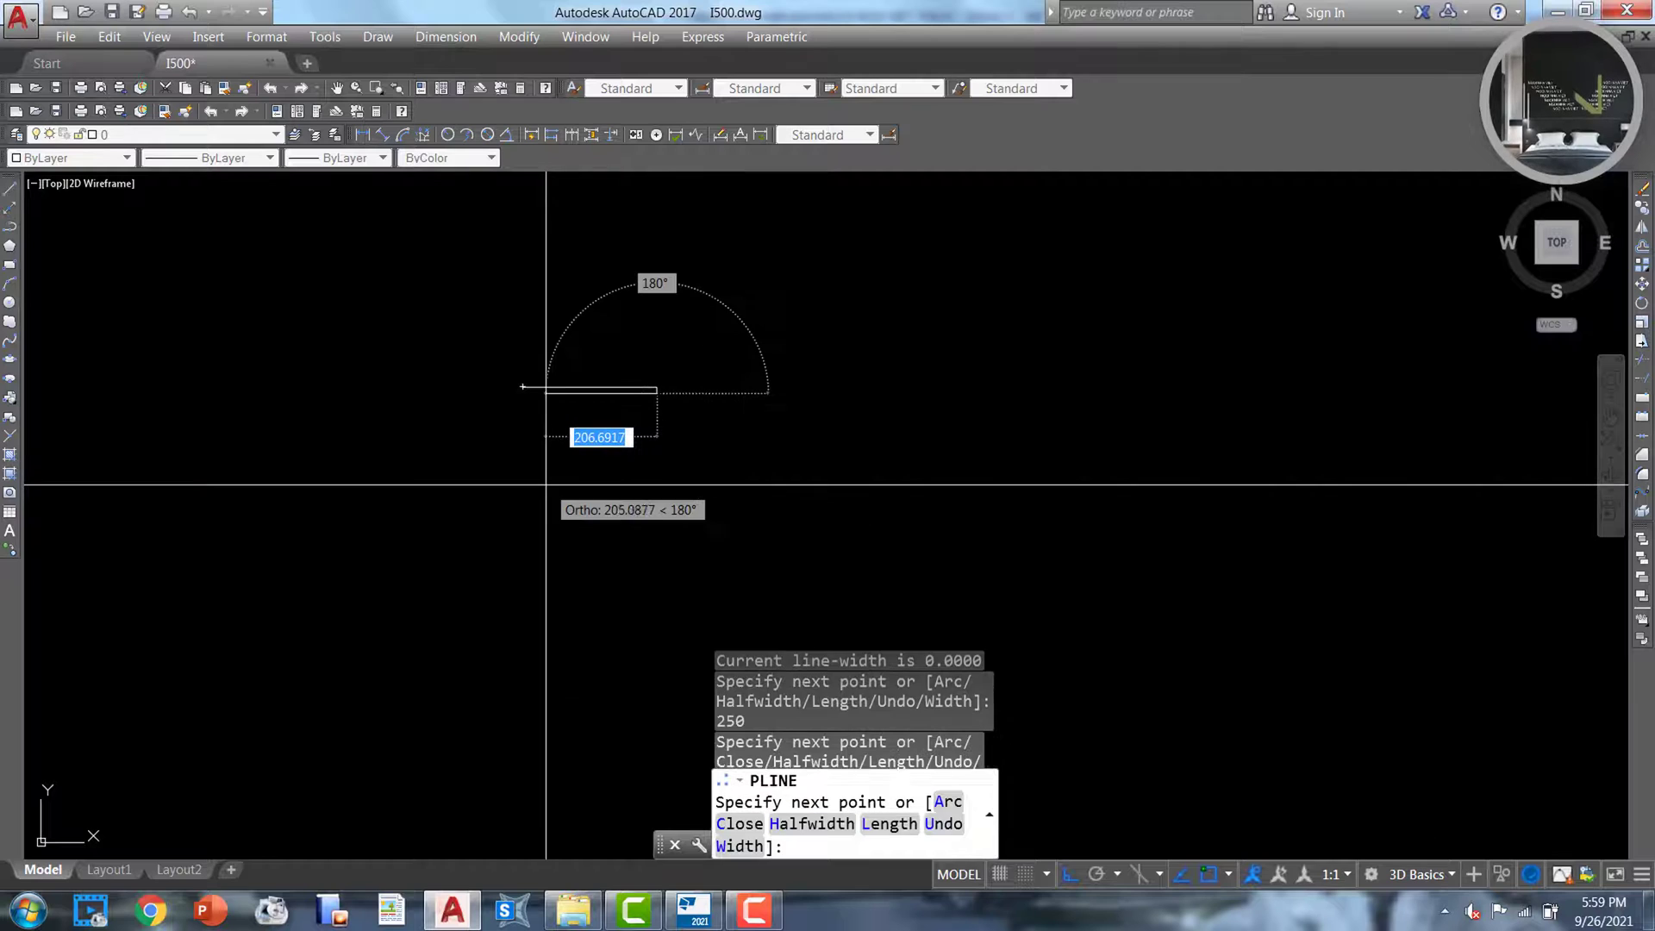
pyautogui.write('120')
pyautogui.press('Return')
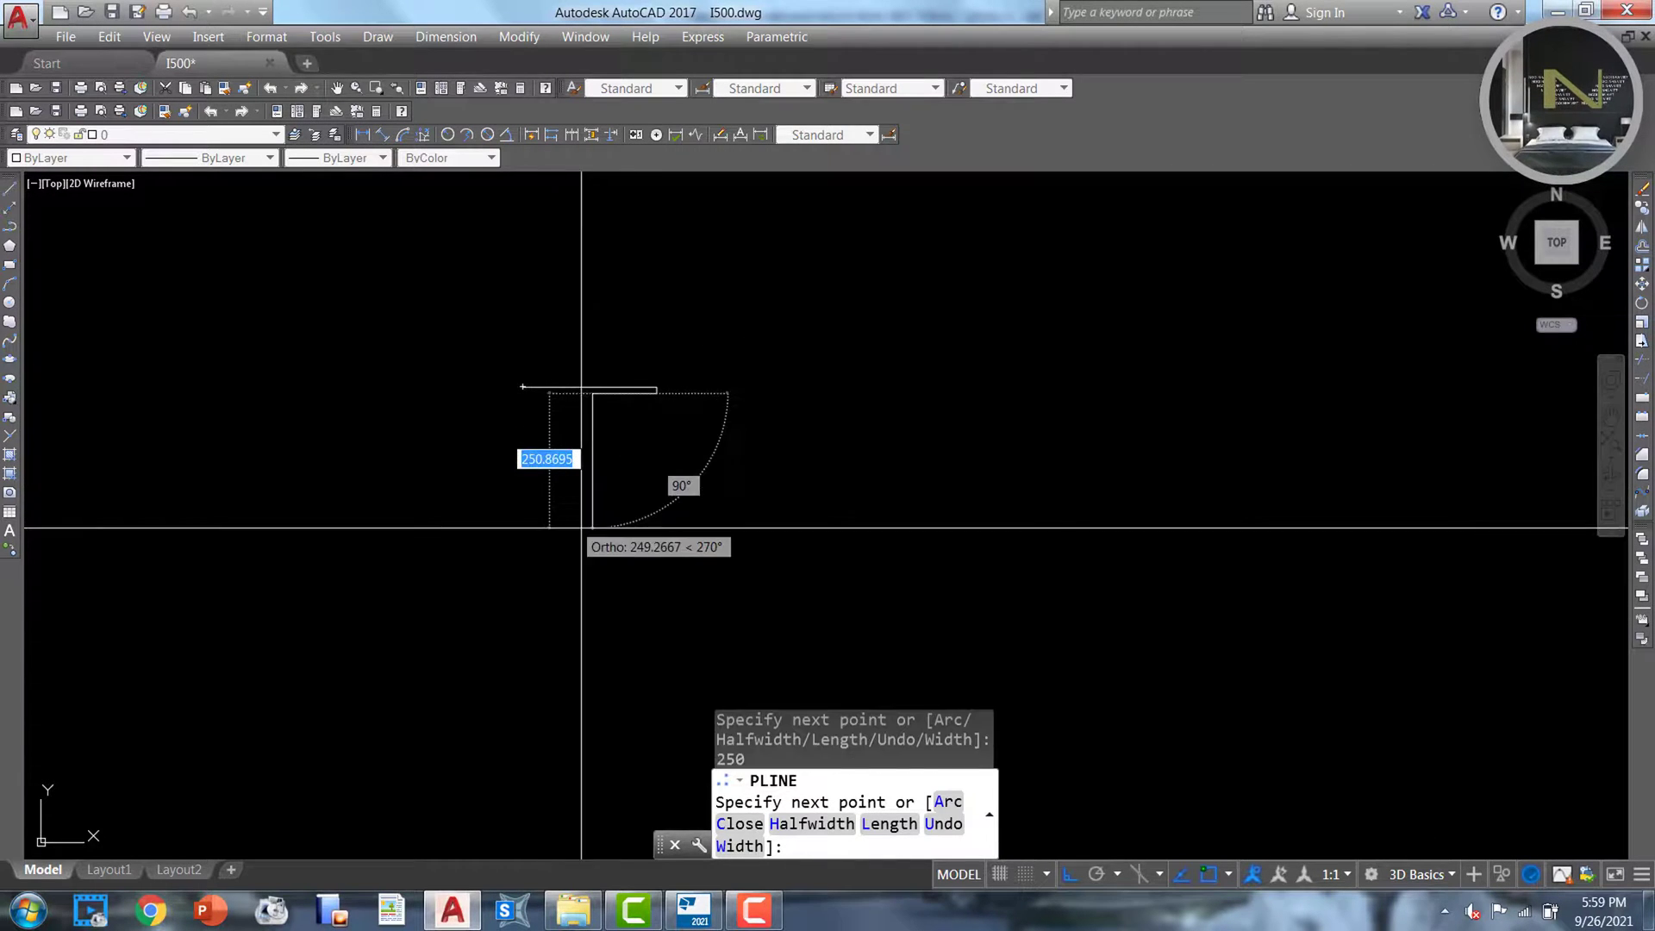
# Continue the polyline 500 down along the web's right edge, then 120 right along the bottom flange
pyautogui.write('5')
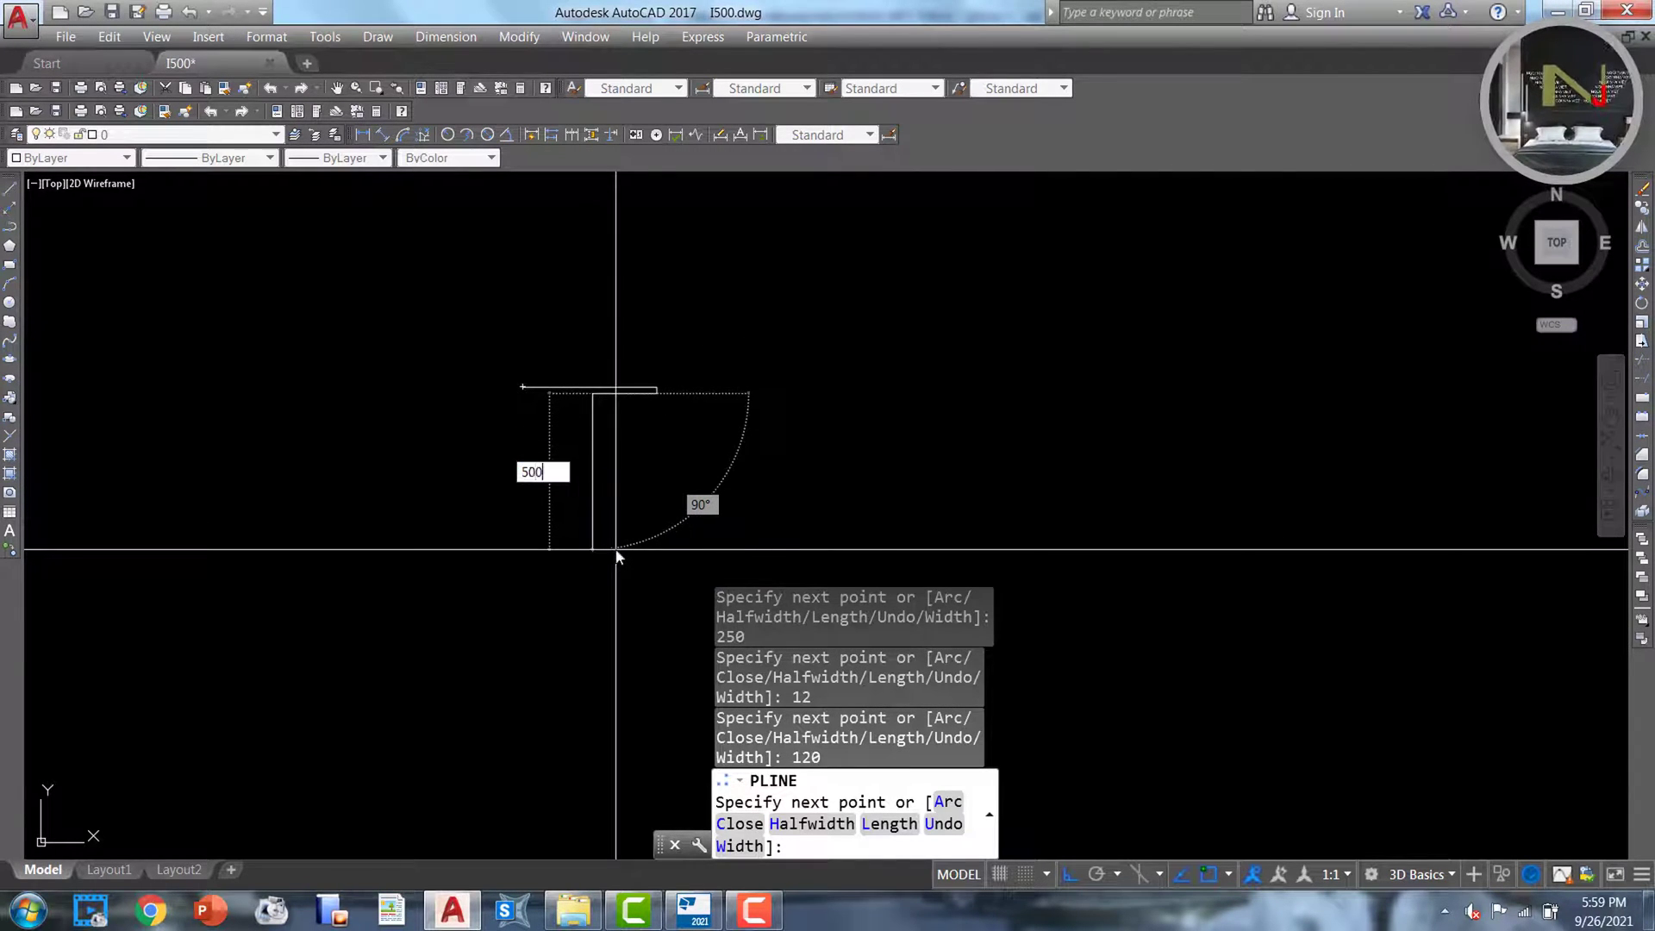
pyautogui.write('00')
pyautogui.press('Return')
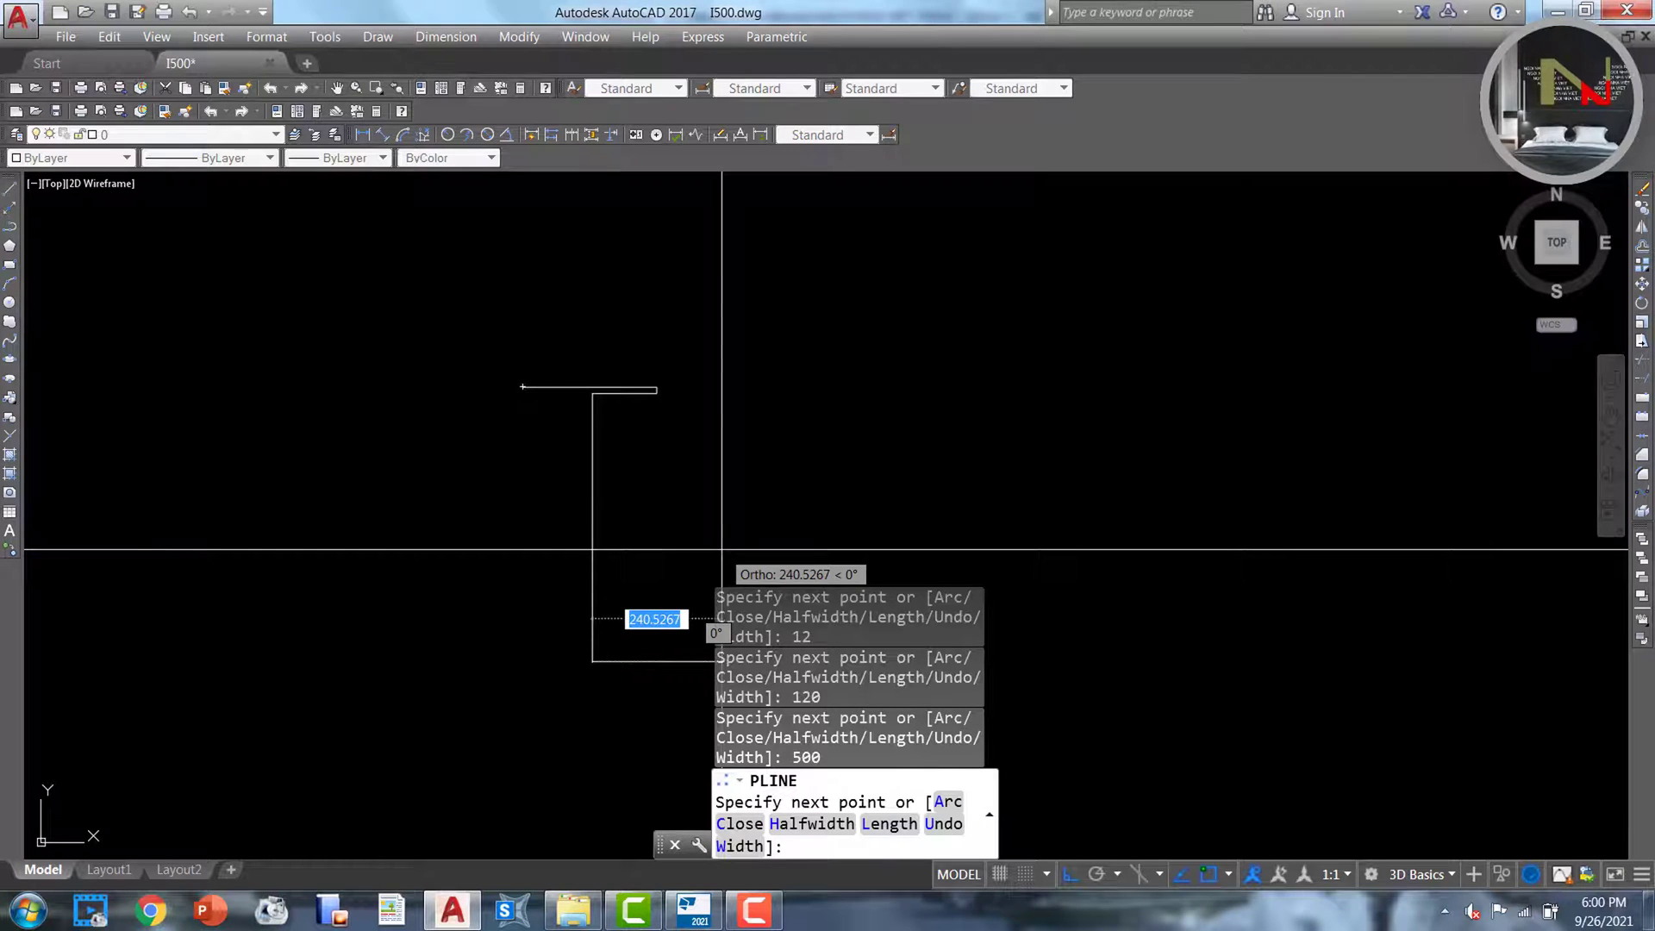
pyautogui.write('12')
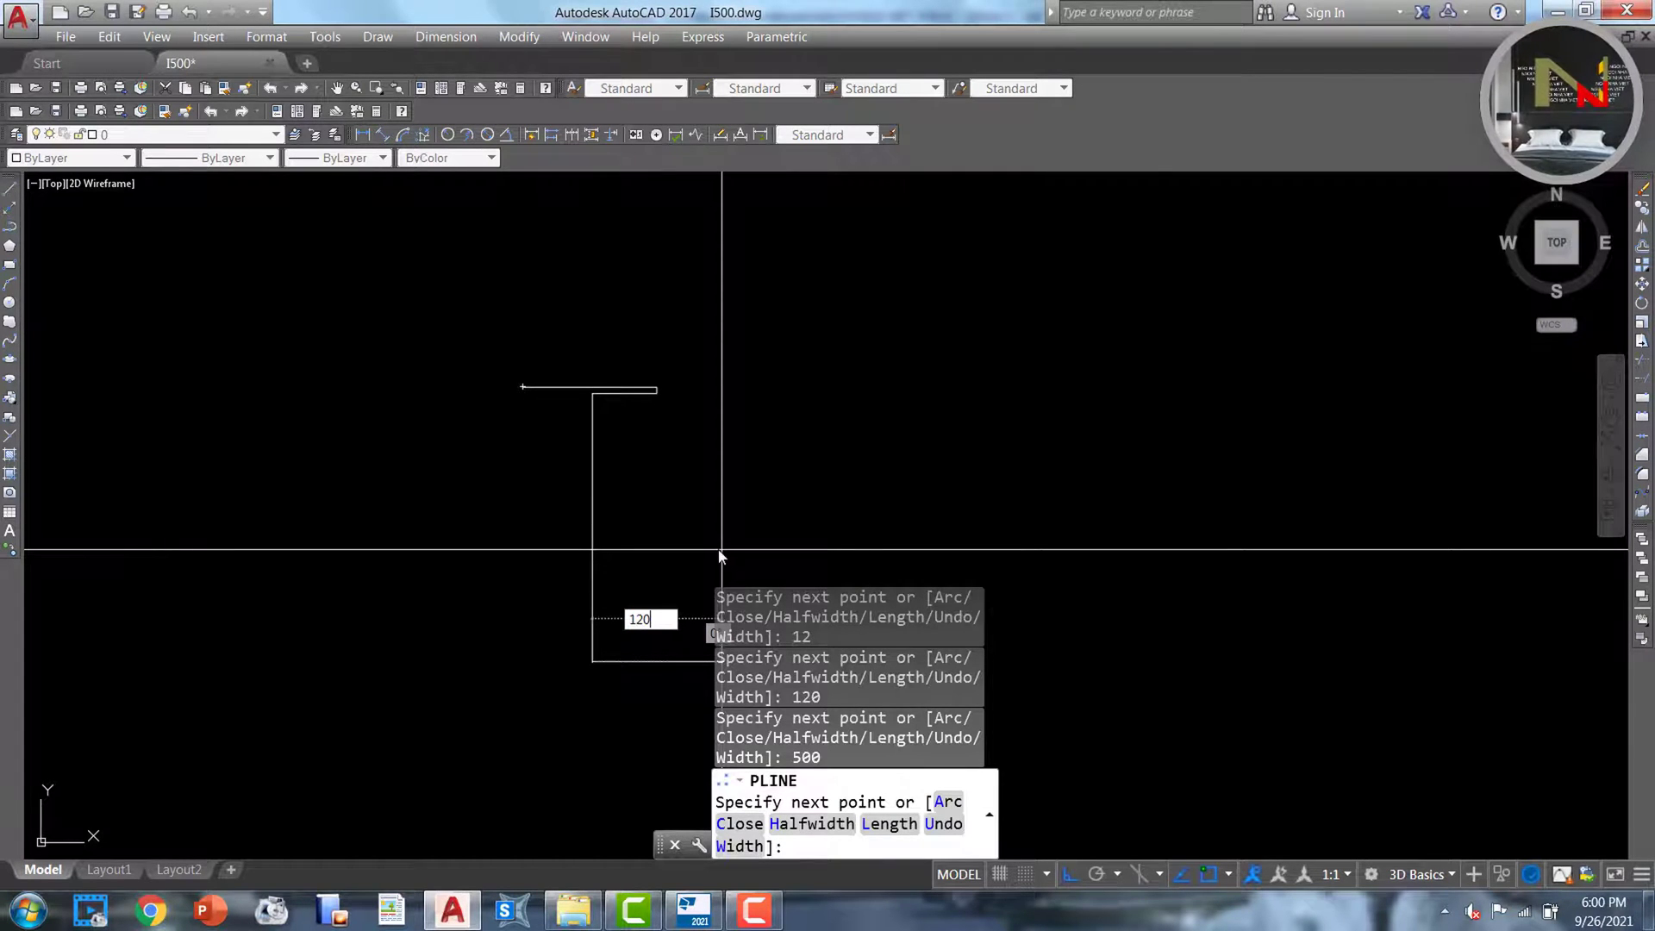
pyautogui.write('0')
pyautogui.press('Return')
# Outline the bottom flange by continuing the polyline 12 down, 250 left and 12 up
pyautogui.moveTo(659, 725); pyautogui.dragTo(675, 570, button='middle')
pyautogui.write('12')
pyautogui.press('Return')
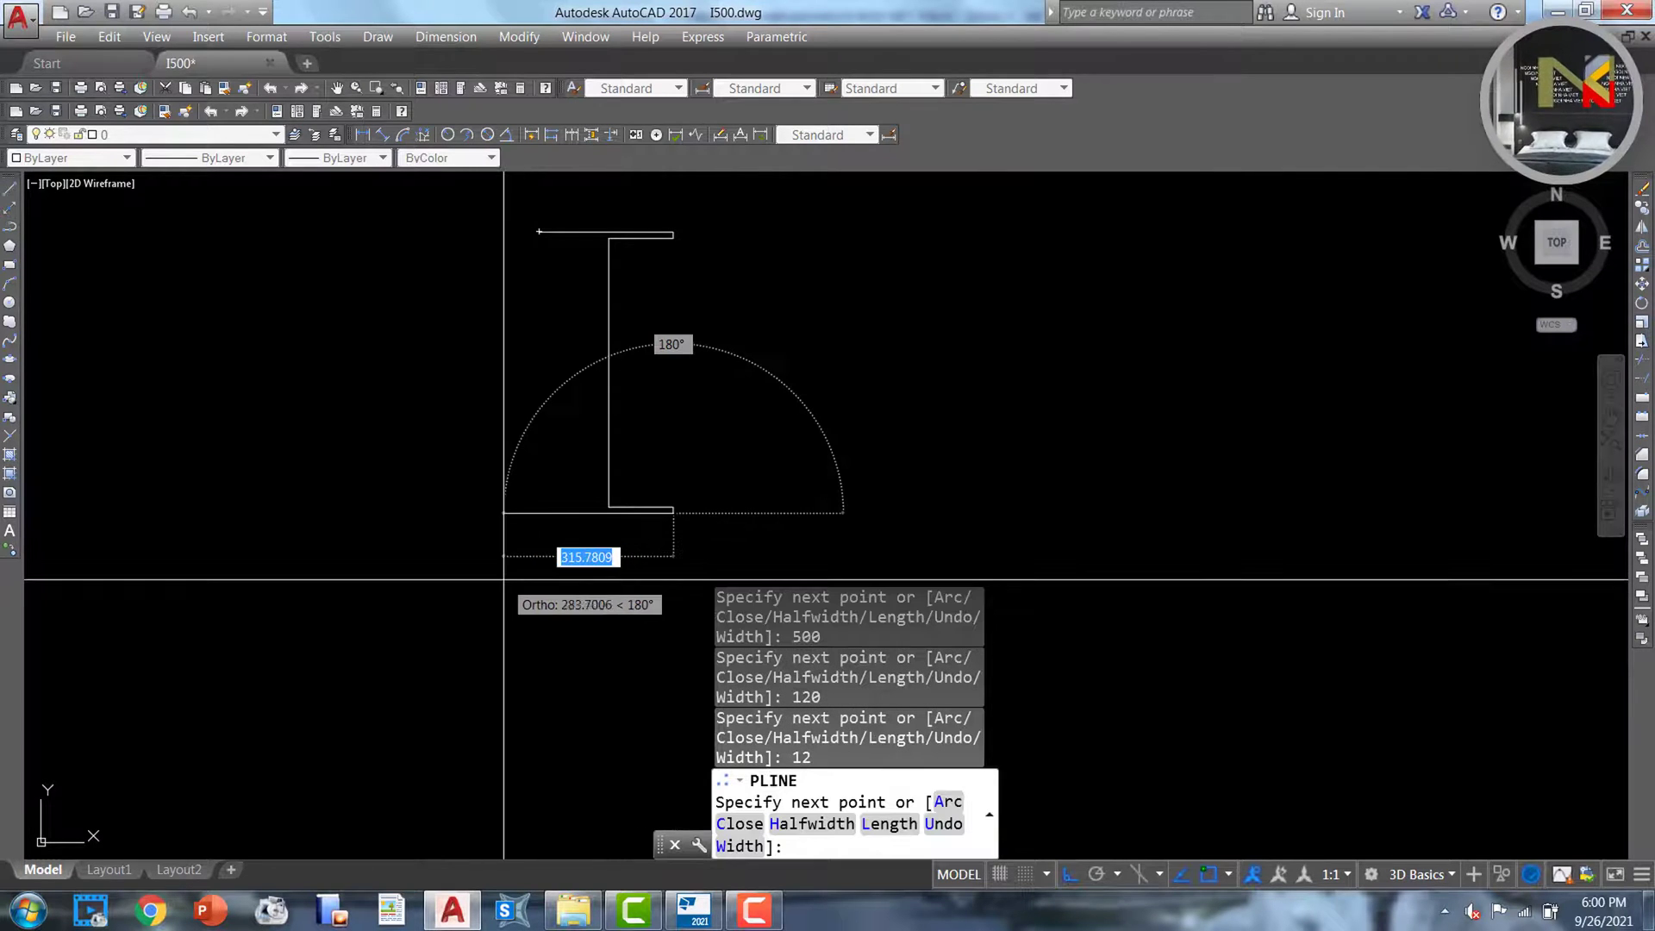
pyautogui.write('250')
pyautogui.press('Return')
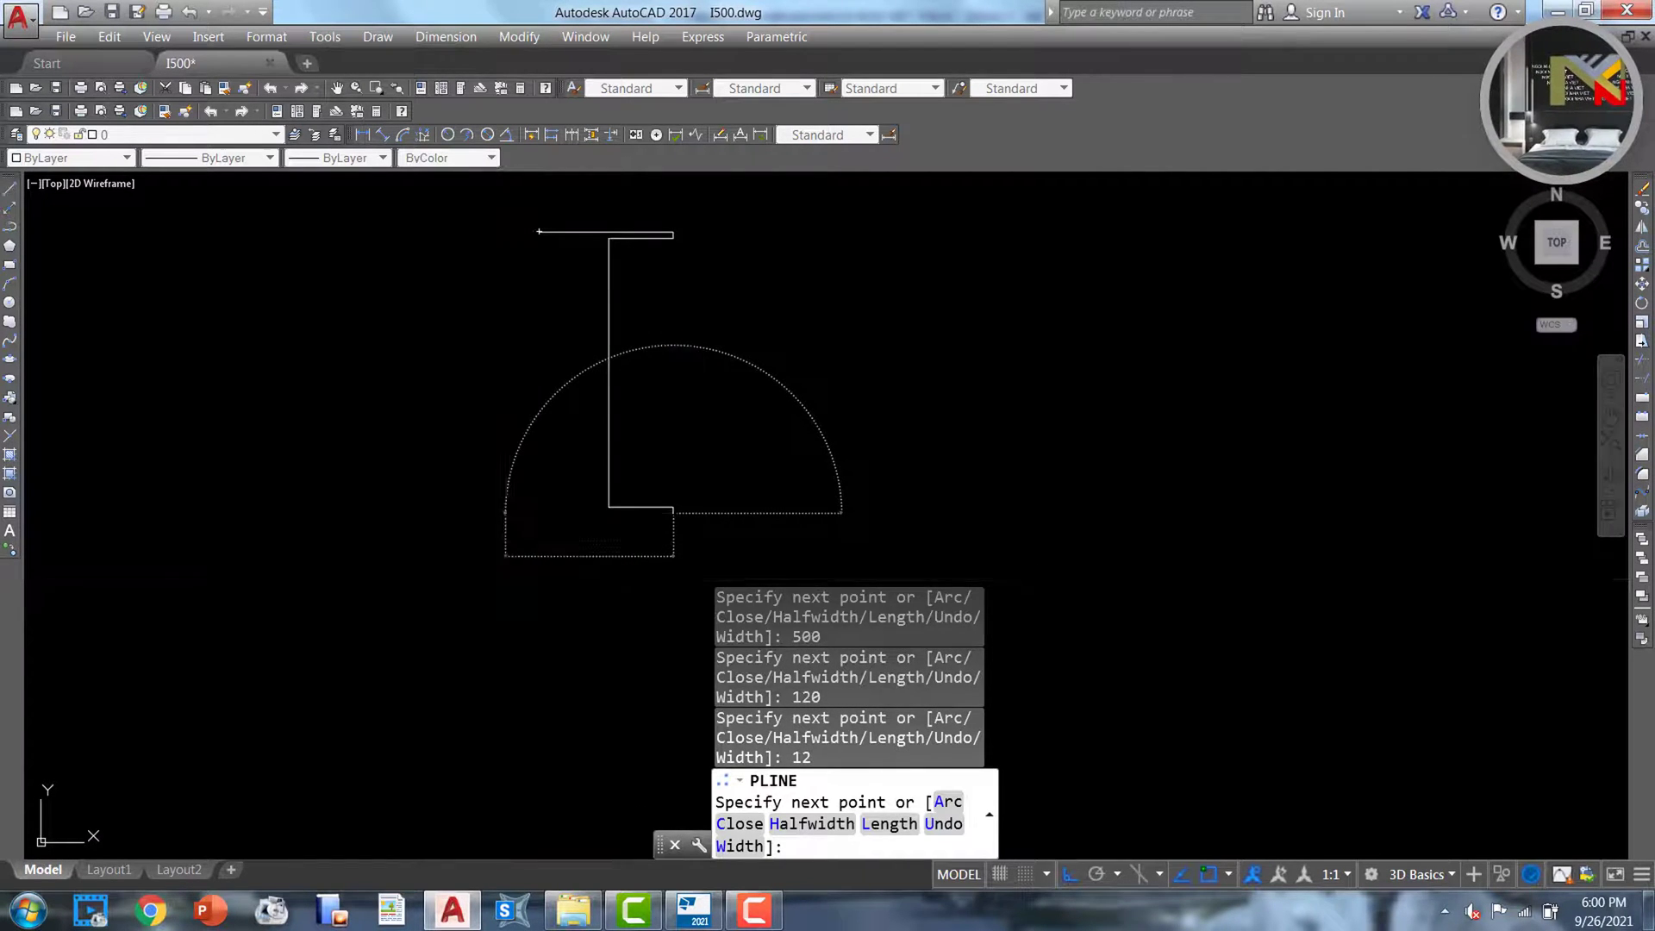
pyautogui.write('12')
pyautogui.press('Return')
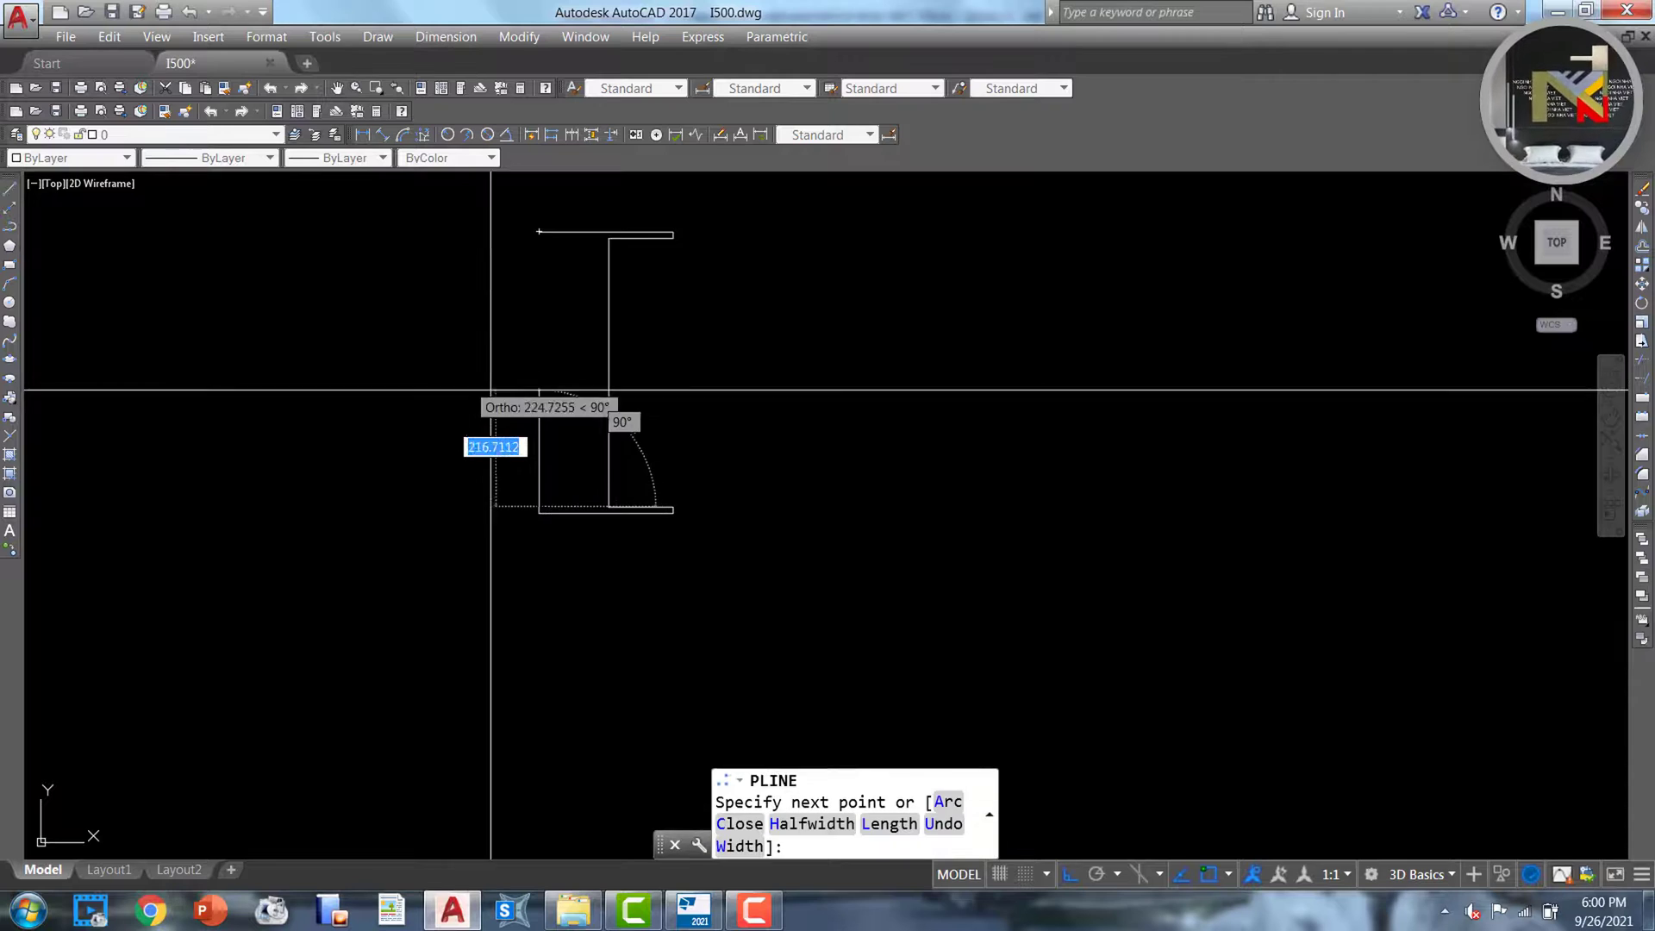
# Continue the polyline 120 right to the web, then 500 up along the web's left edge
pyautogui.scroll(2, 499, 385)
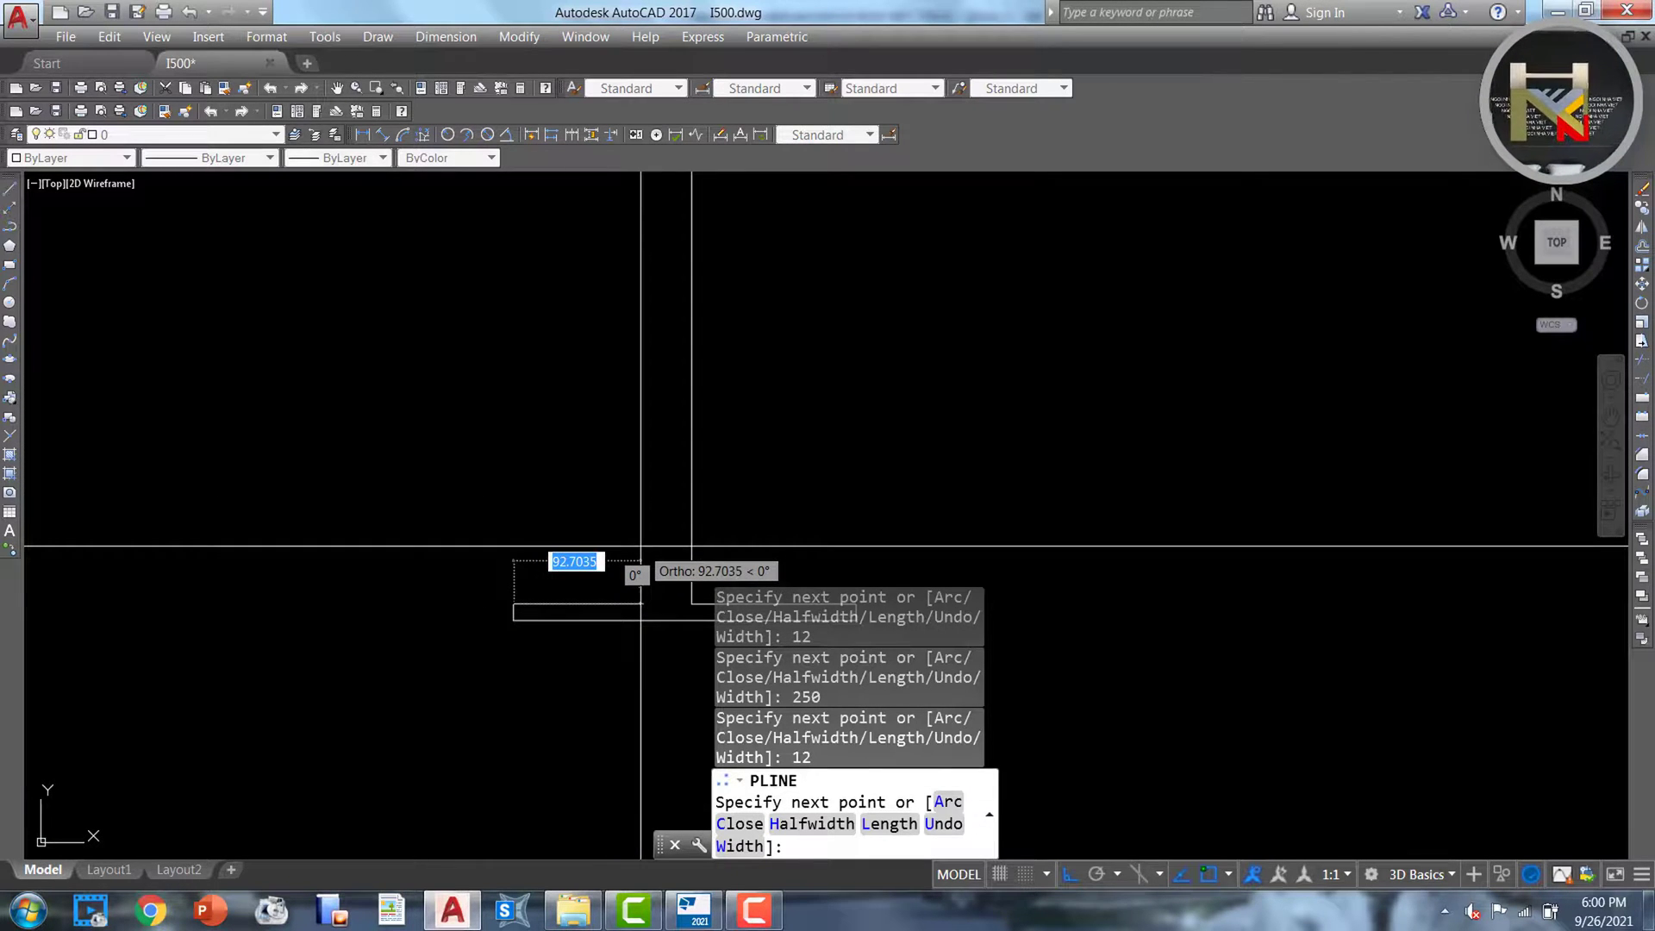
pyautogui.write('120')
pyautogui.press('Return')
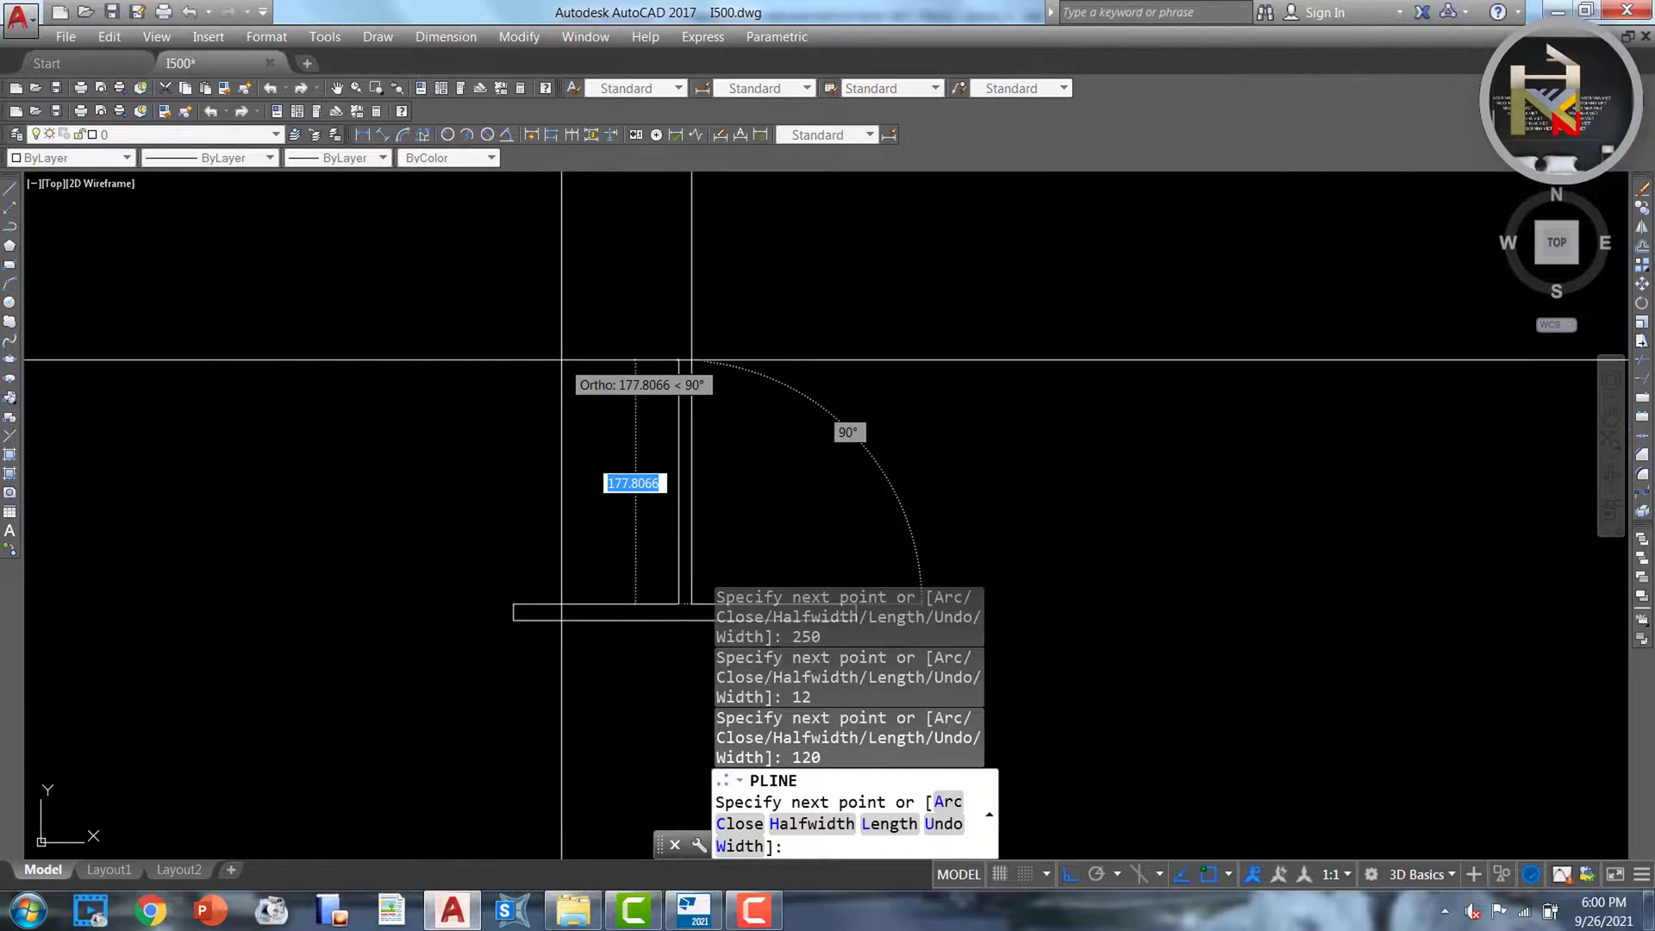
pyautogui.write('500')
pyautogui.press('Return')
pyautogui.scroll(-2, 604, 431)
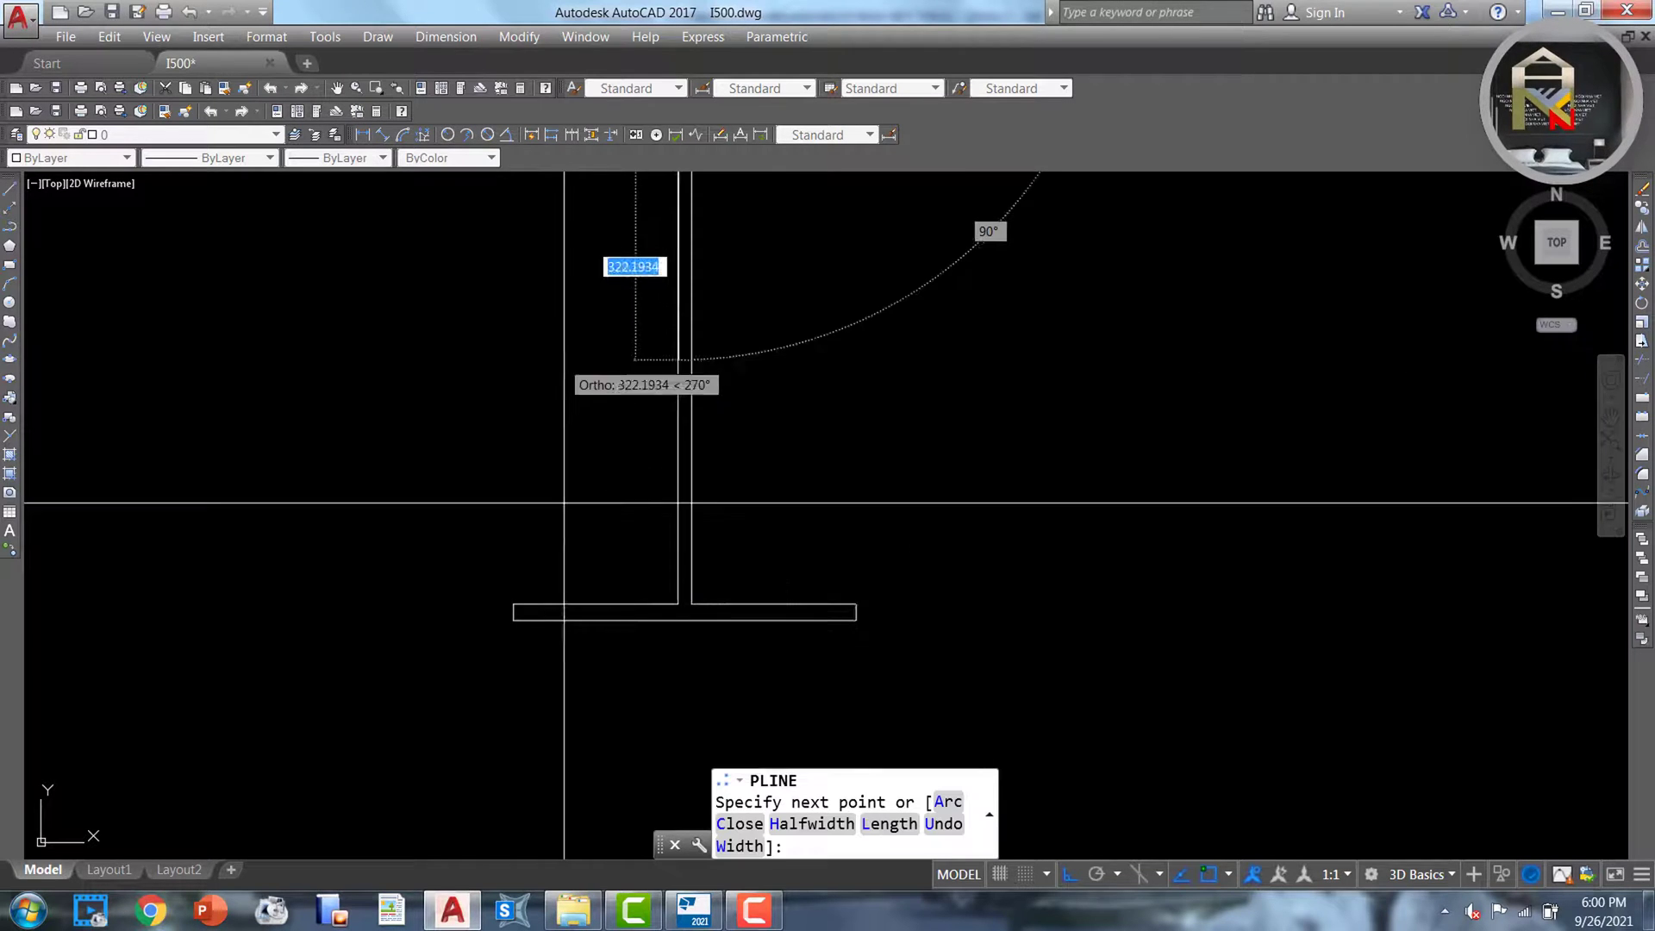
# Run the polyline 120 left under the top flange, close it at the starting corner and end the command
pyautogui.scroll(2, 552, 414)
pyautogui.write('1')
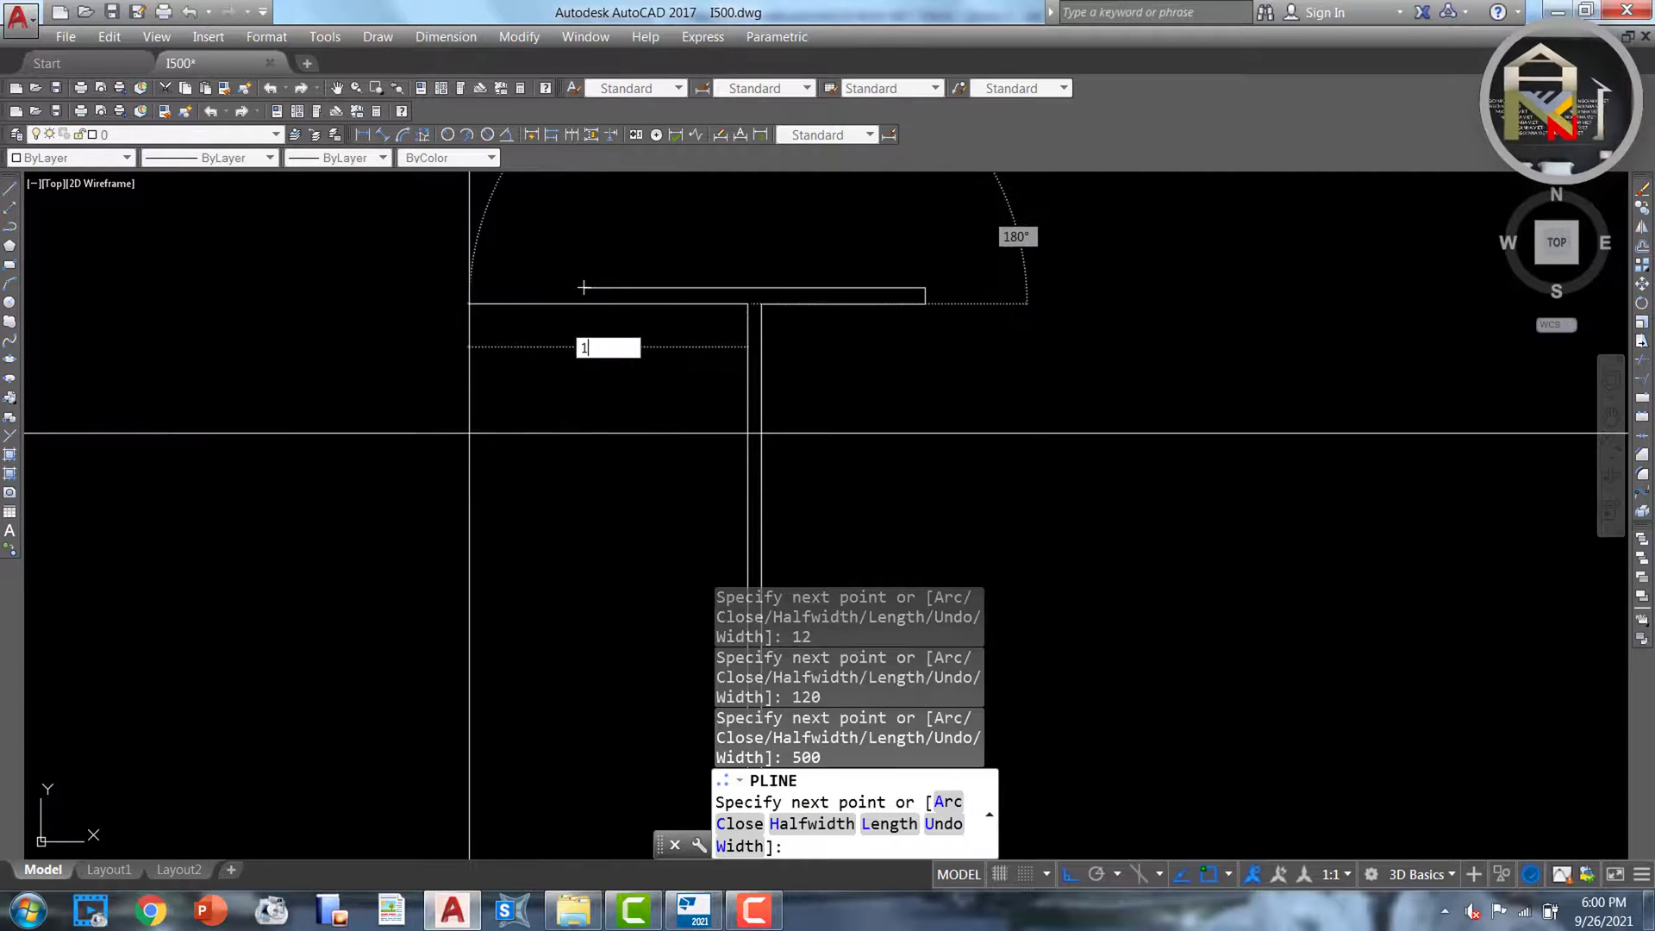
pyautogui.write('20')
pyautogui.press('Return')
pyautogui.scroll(2, 579, 267)
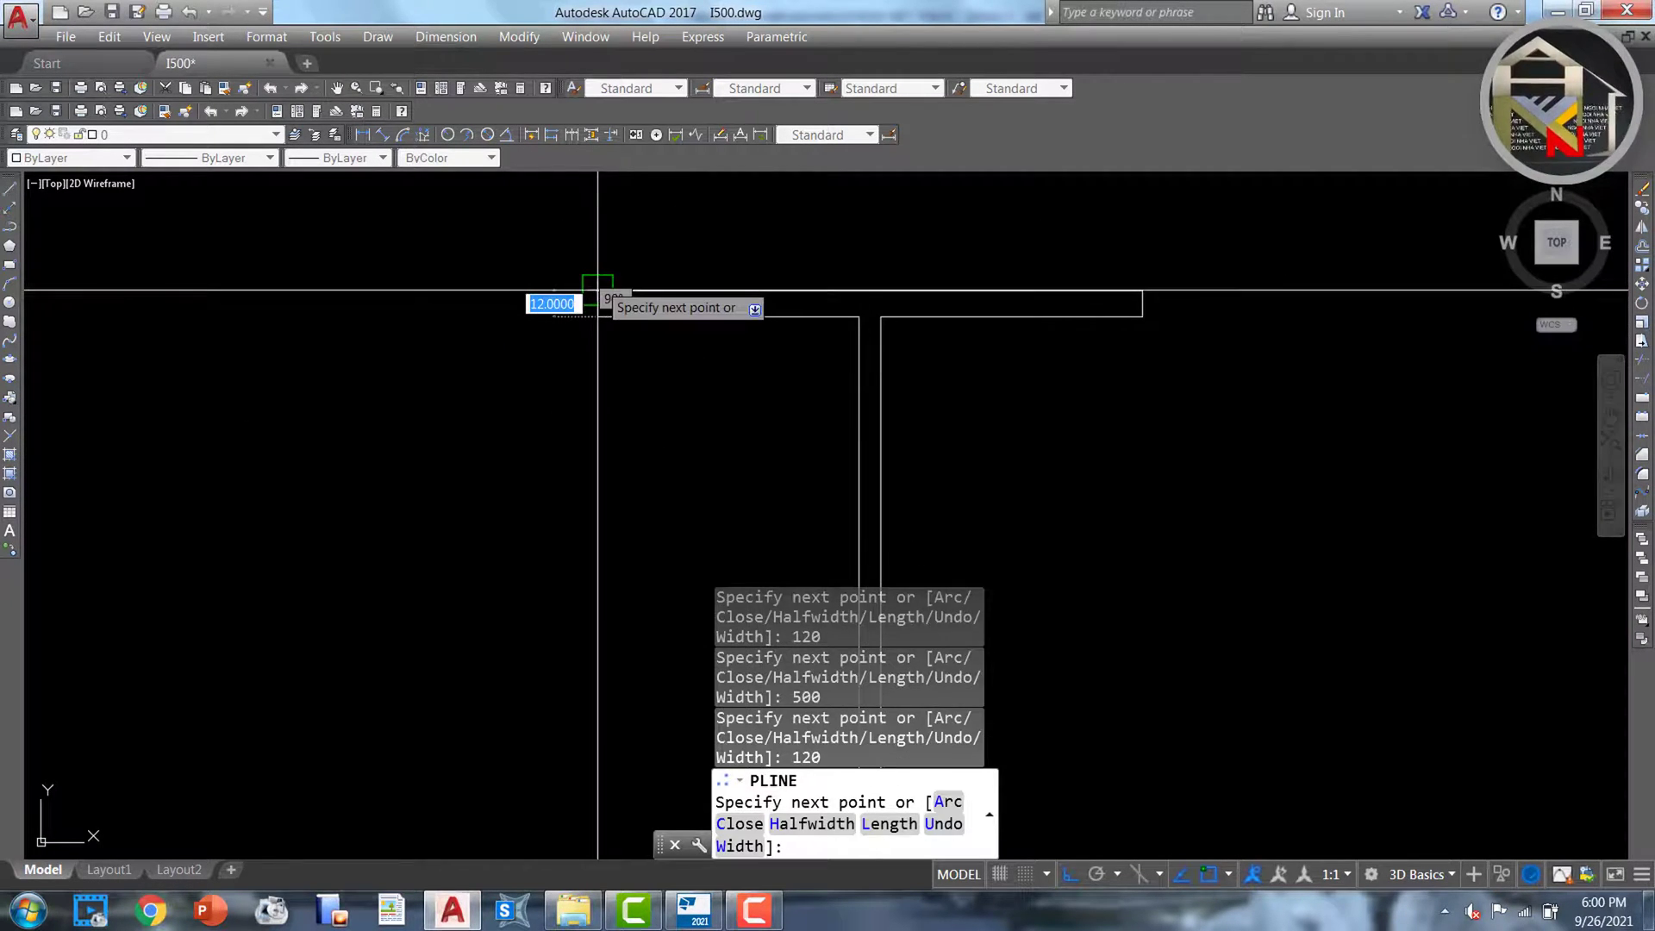
pyautogui.scroll(-5, 507, 411)
pyautogui.moveTo(650, 480); pyautogui.dragTo(687, 355, button='middle')
pyautogui.press('Escape')
pyautogui.press('Escape')
pyautogui.press('Escape')
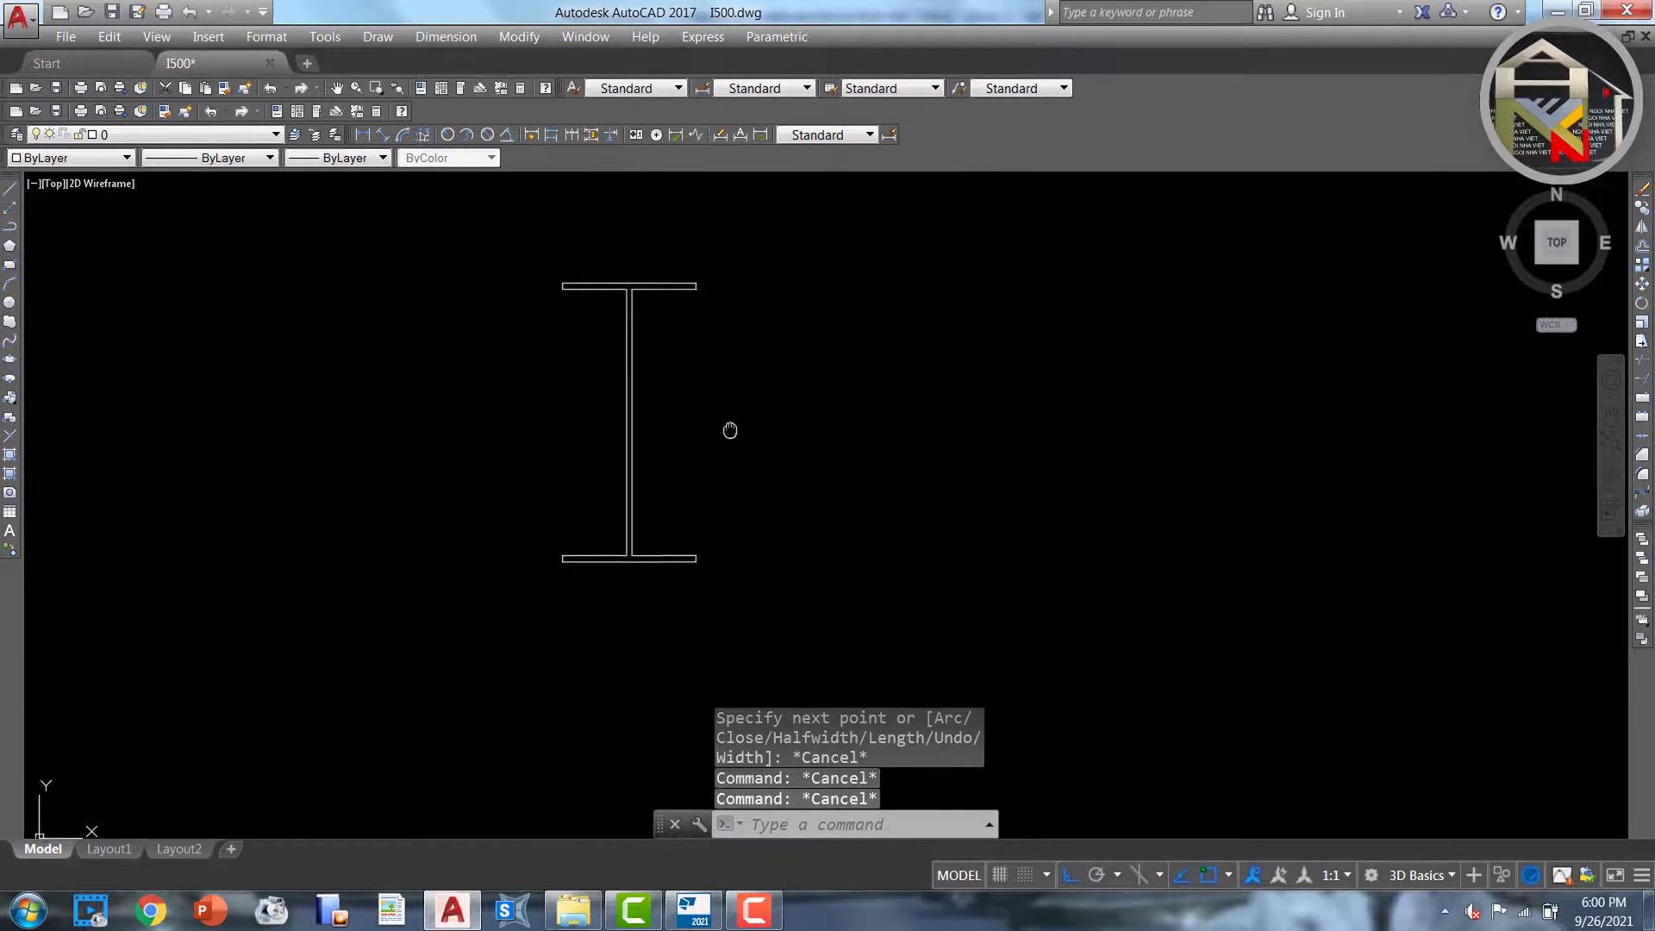
# Measure the top flange's width with a linear dimension, without placing it
pyautogui.moveTo(727, 428); pyautogui.dragTo(876, 521, button='middle')
pyautogui.scroll(2, 916, 436)
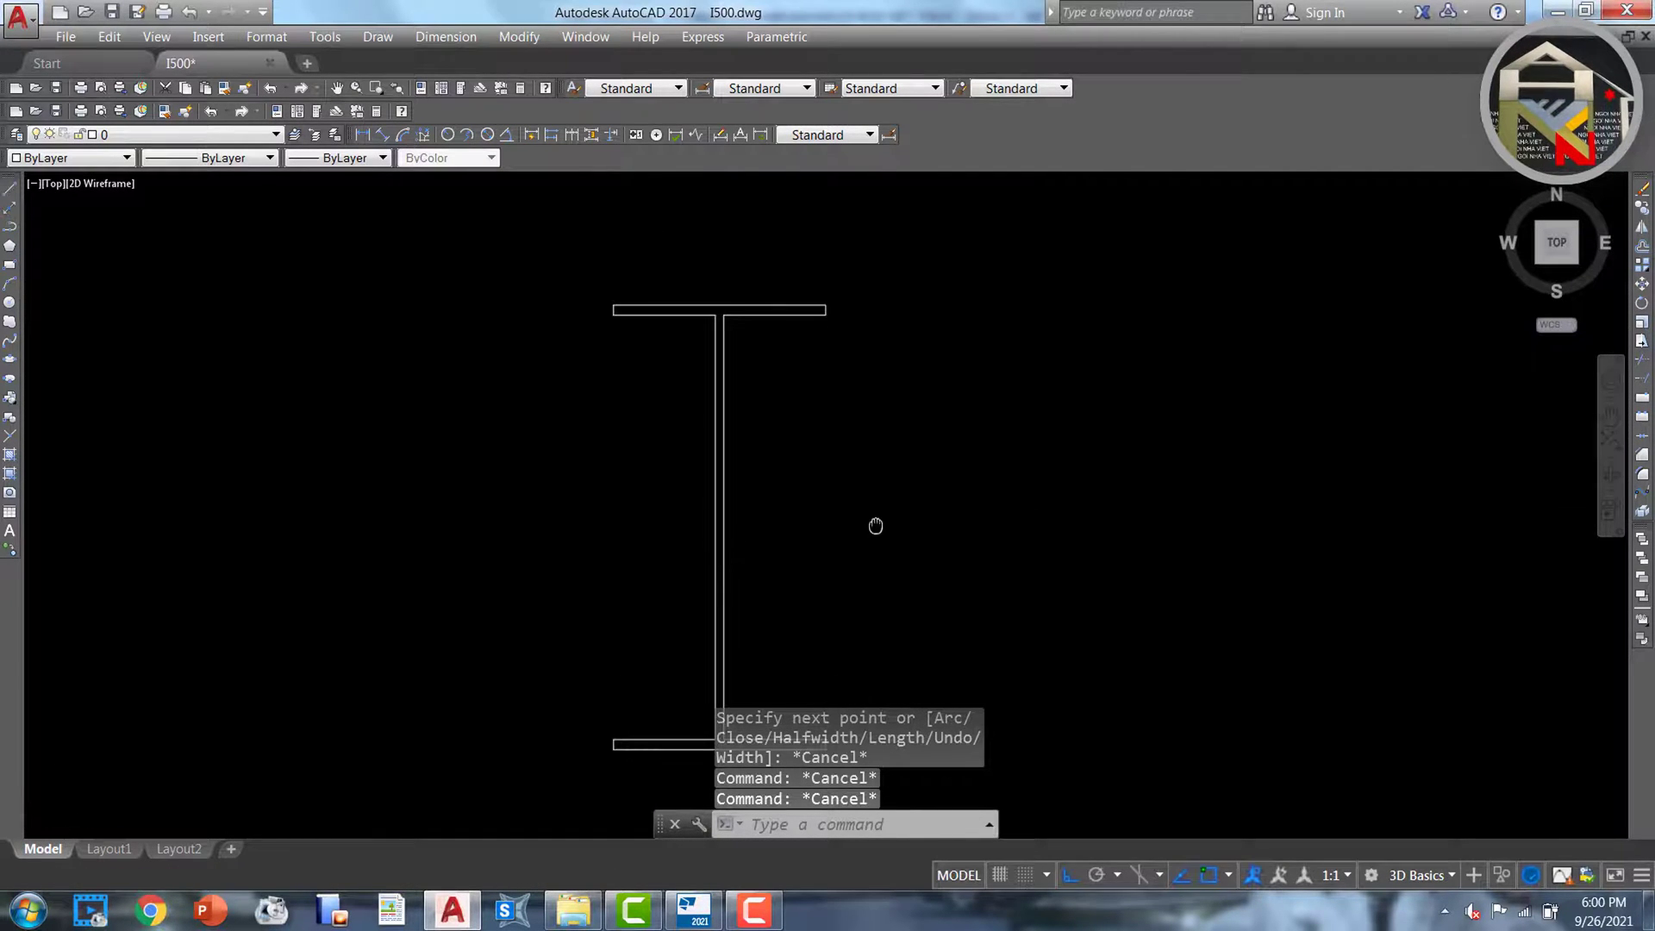
pyautogui.scroll(4, 741, 270)
pyautogui.moveTo(741, 269); pyautogui.dragTo(743, 305, button='middle')
pyautogui.write('DIM')
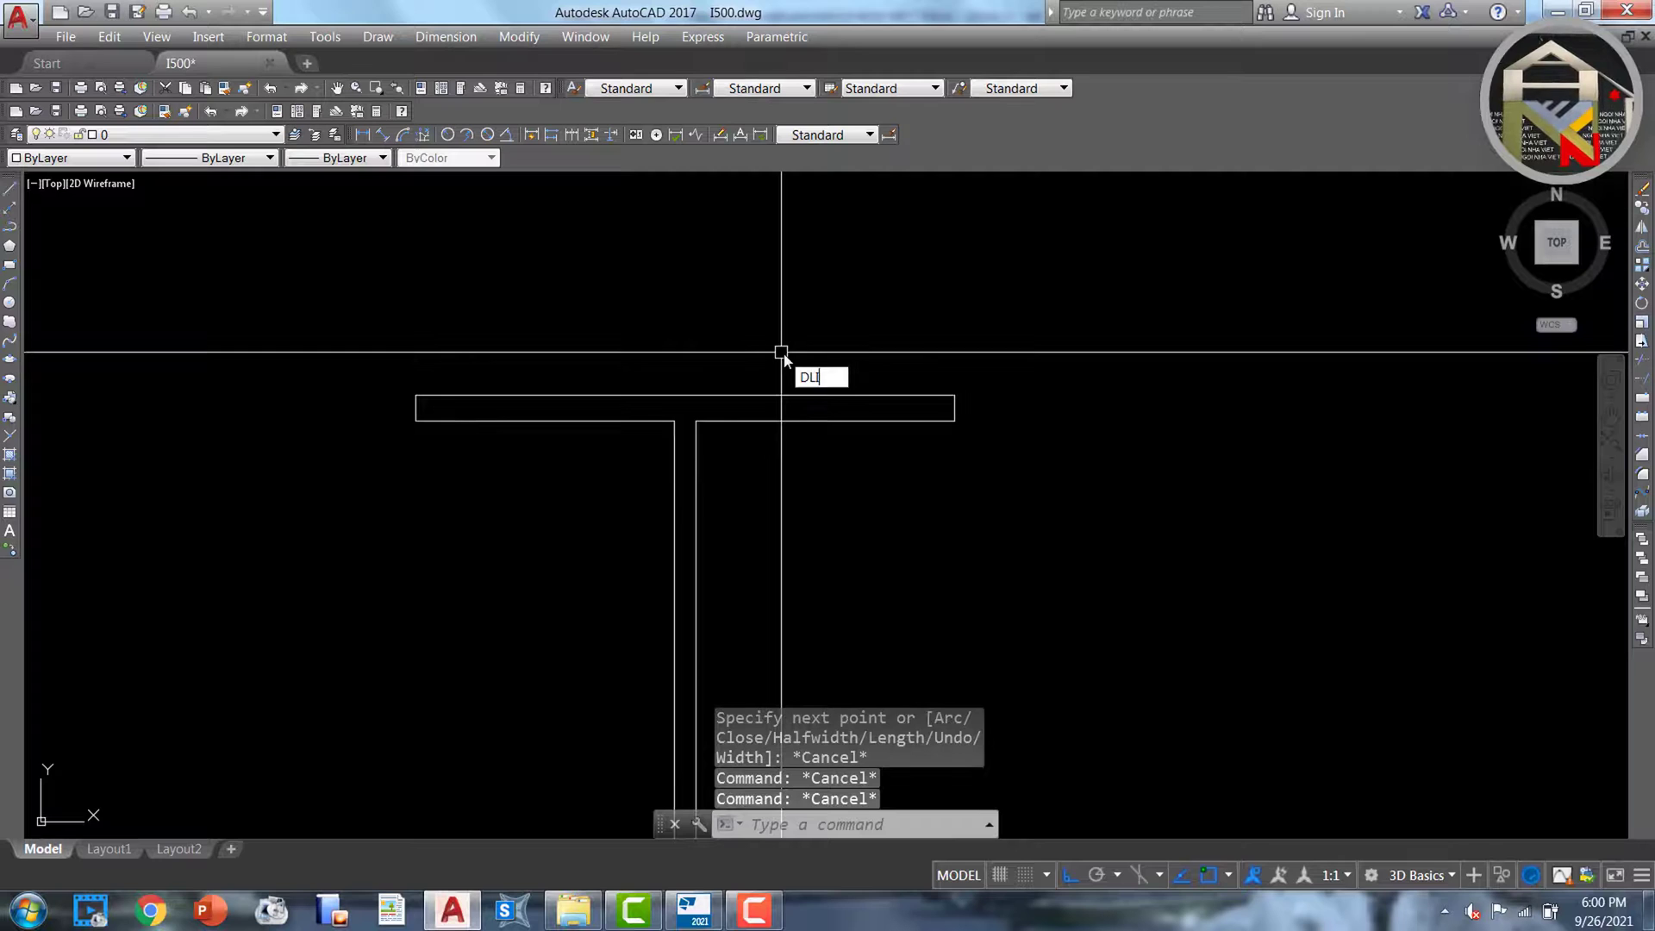
pyautogui.write('LI')
pyautogui.press('Return')
pyautogui.press('Return')
pyautogui.click(764, 396)
pyautogui.scroll(4, 771, 388)
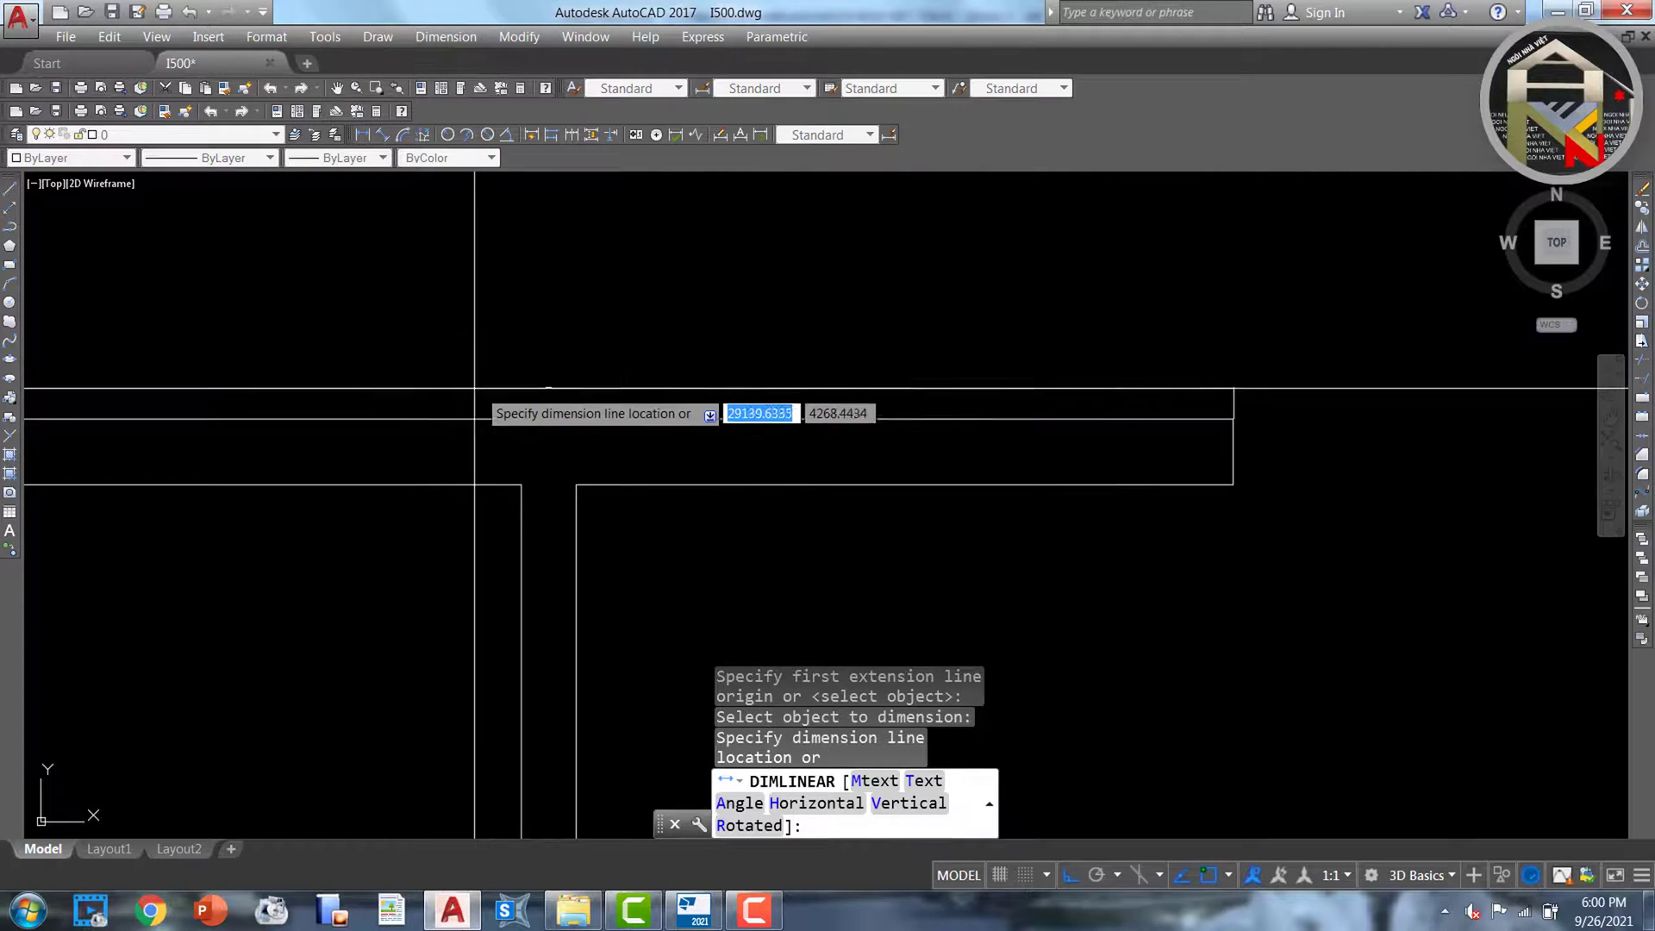
pyautogui.scroll(4, 474, 388)
pyautogui.scroll(3, 714, 434)
pyautogui.scroll(-7, 563, 348)
pyautogui.moveTo(942, 486)
pyautogui.mouseDown(button='middle')
pyautogui.moveTo(768, 494)
pyautogui.moveTo(848, 492)
pyautogui.mouseUp(button='middle')
pyautogui.press('Escape')
# Measure the top flange's thickness at its right end with a linear dimension, without placing it
pyautogui.scroll(6, 1119, 462)
pyautogui.moveTo(1231, 432); pyautogui.dragTo(951, 543, button='middle')
pyautogui.press('Return')
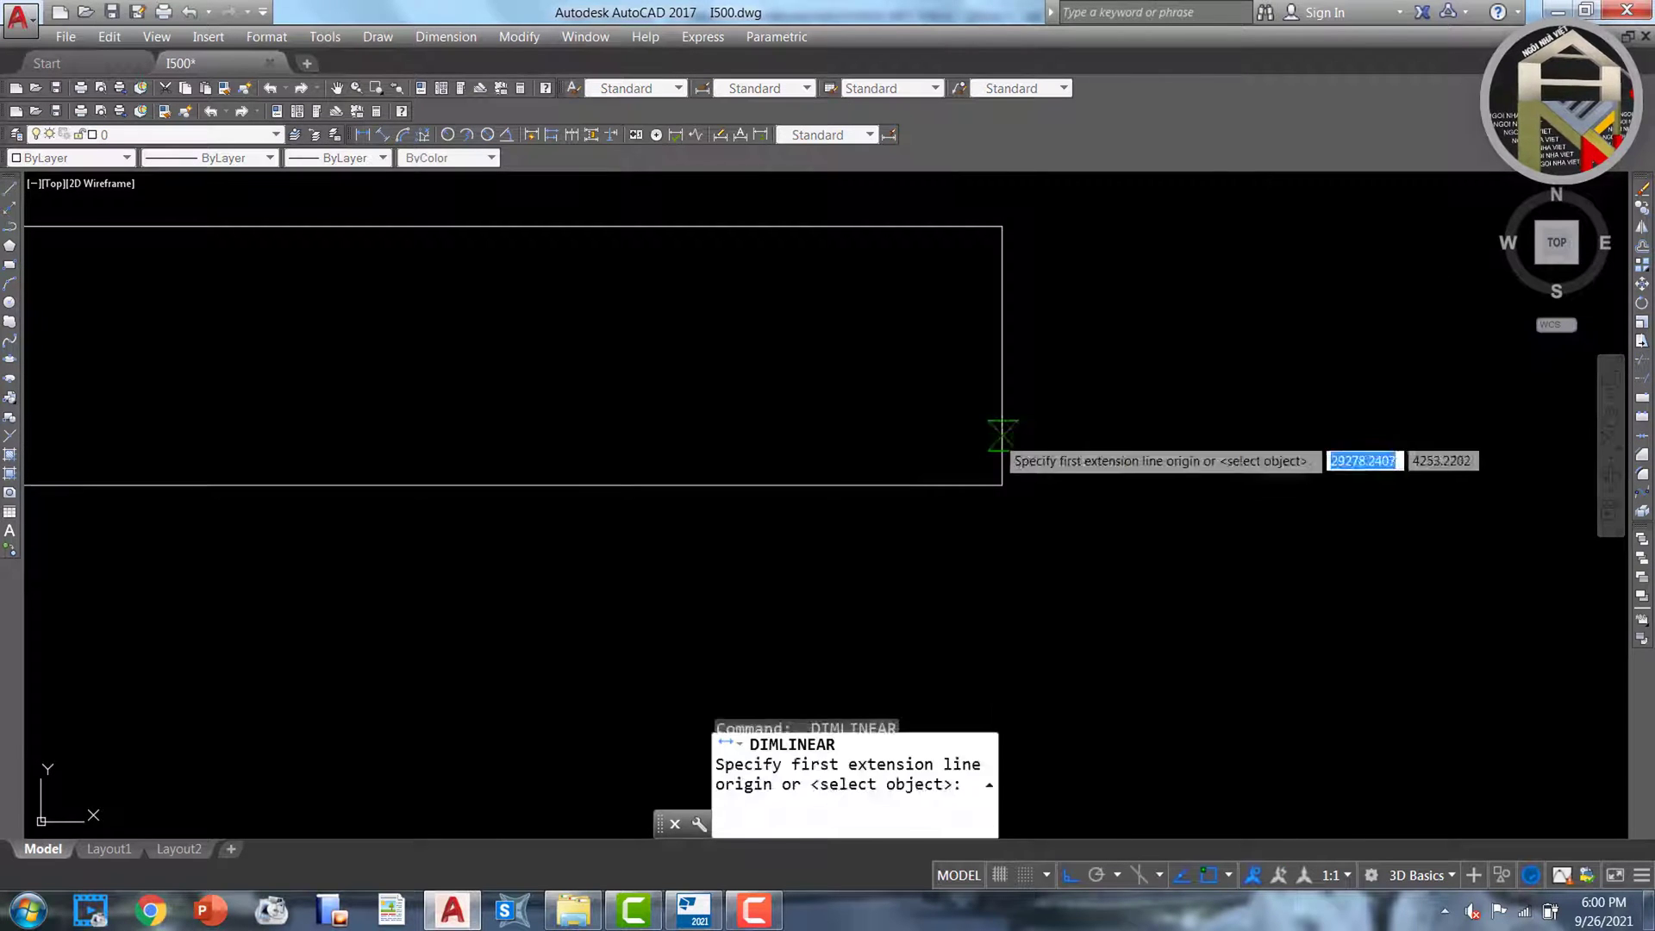
pyautogui.press('Return')
pyautogui.click(999, 433)
pyautogui.scroll(3, 1062, 347)
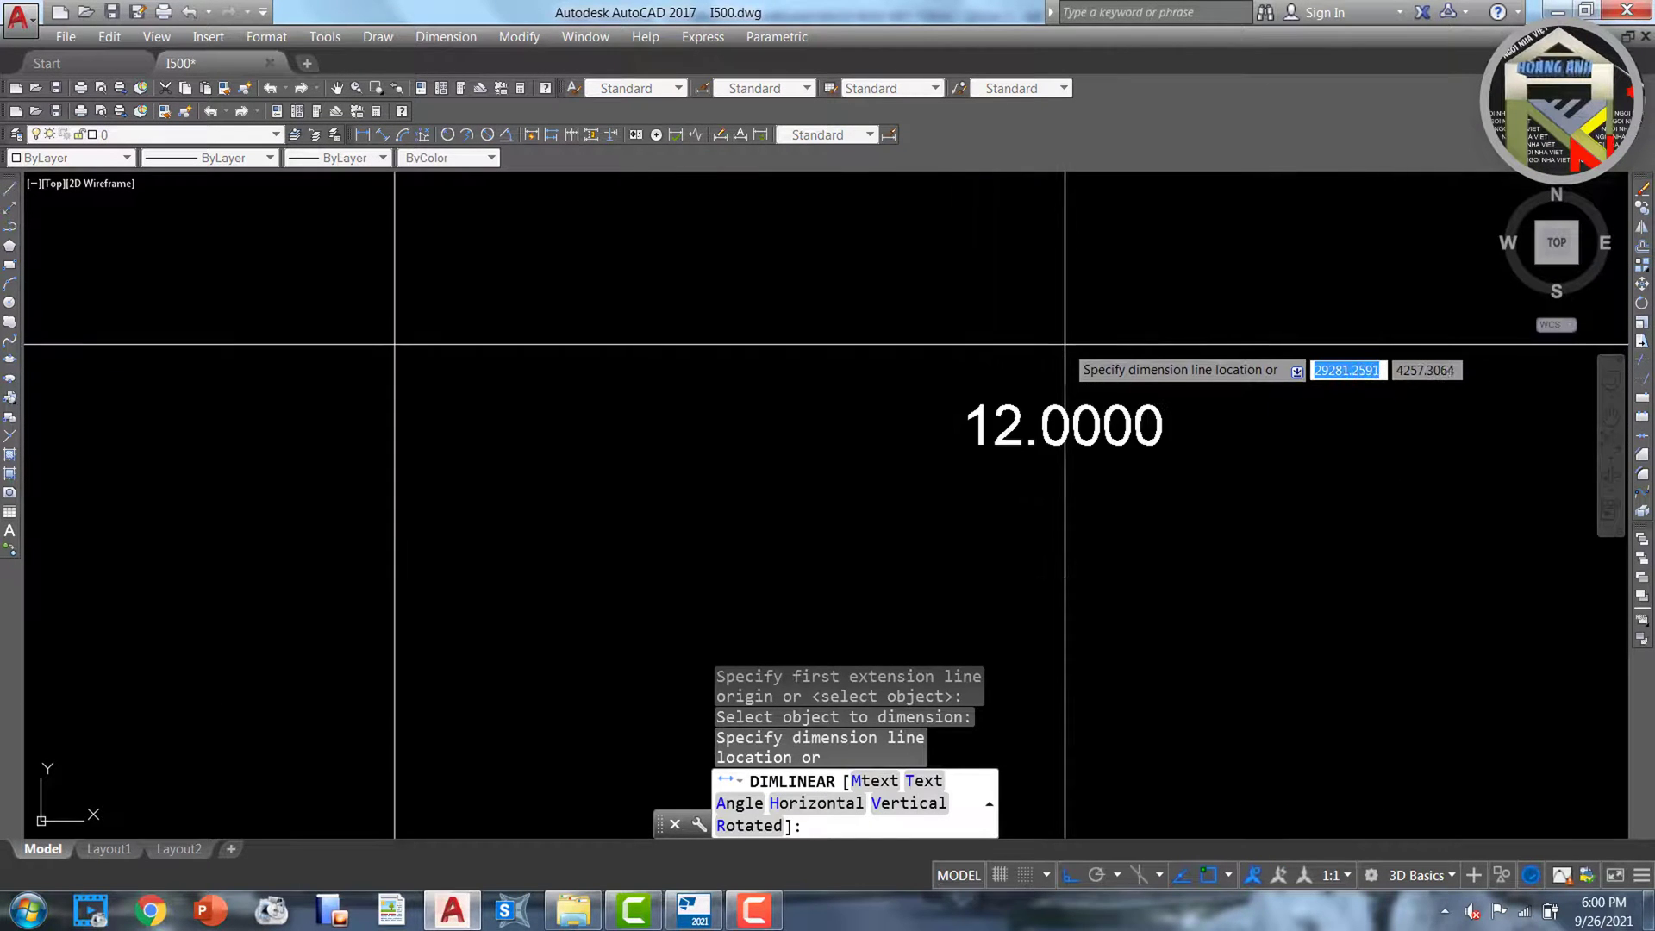
pyautogui.scroll(-4, 1027, 358)
pyautogui.press('Escape')
pyautogui.press('Escape')
# Measure the web's height along its right edge with a linear dimension, without placing it
pyautogui.press('Return')
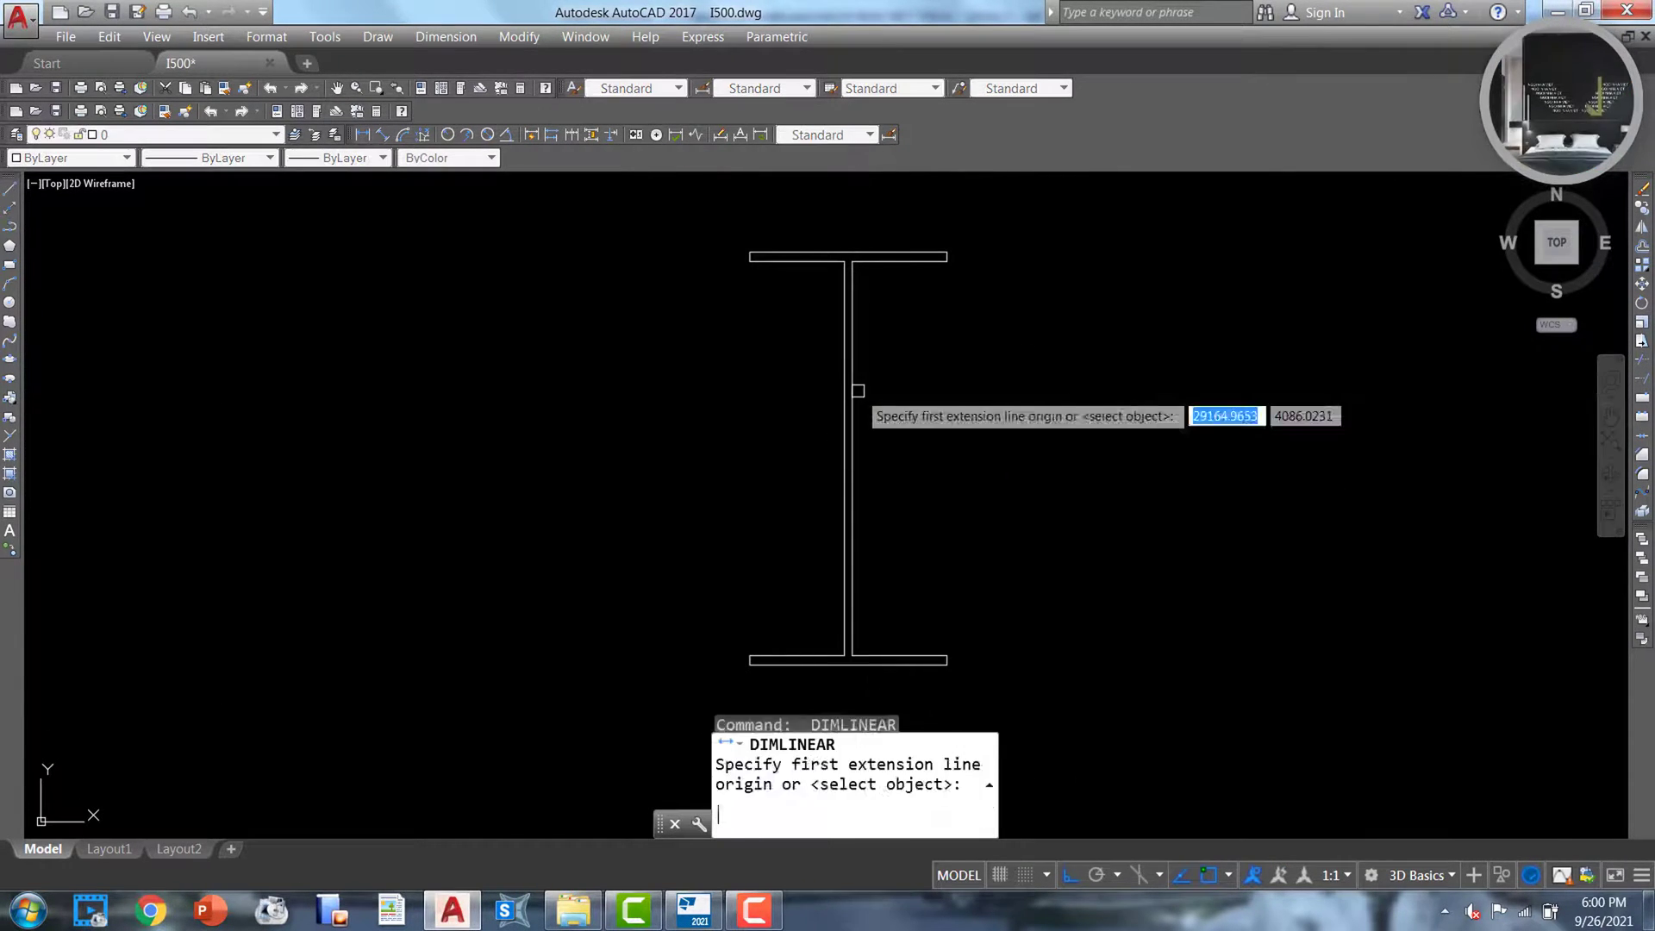
pyautogui.press('Return')
pyautogui.click(855, 391)
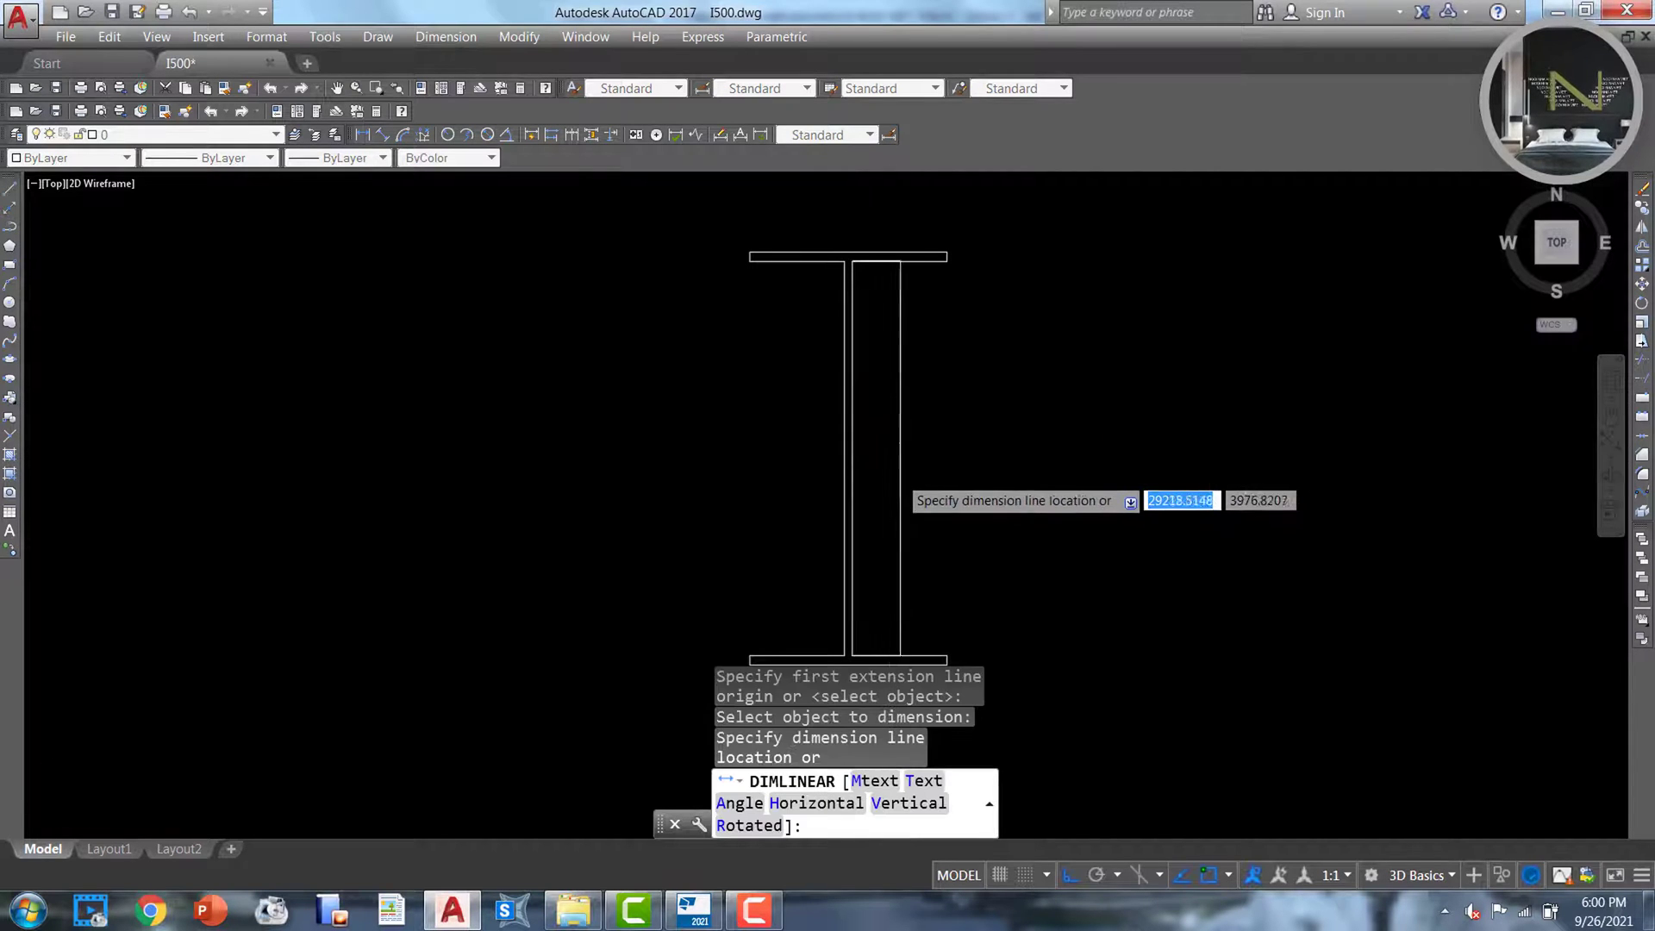
pyautogui.scroll(4, 887, 487)
pyautogui.scroll(-5, 827, 431)
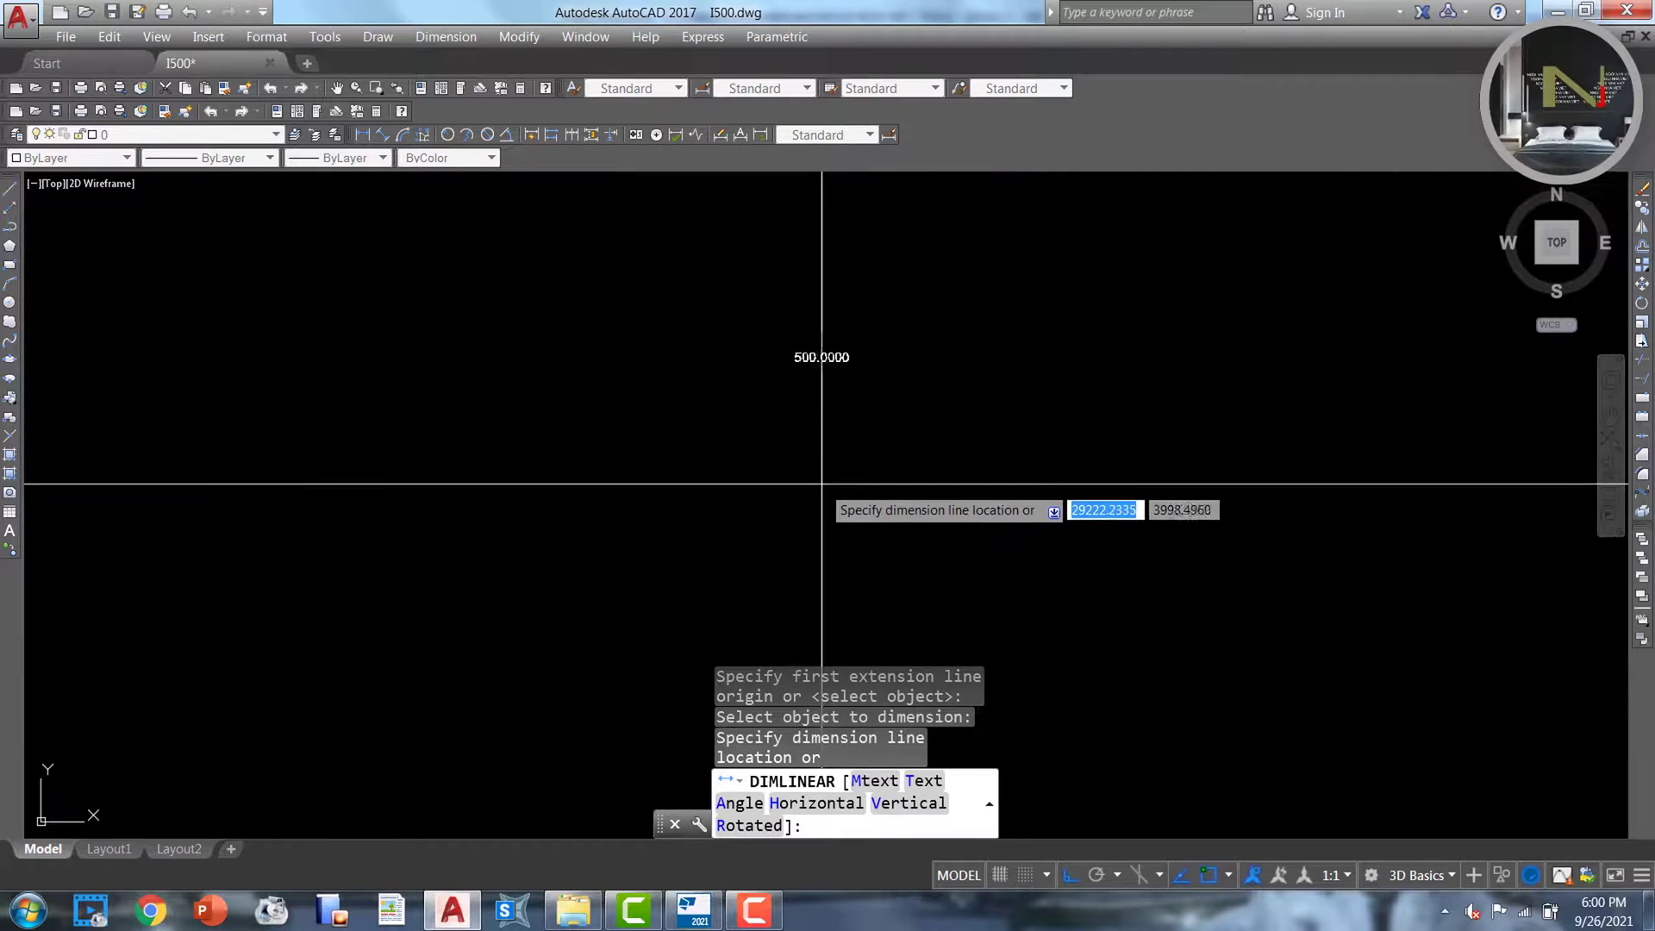
pyautogui.scroll(-5, 804, 334)
pyautogui.press('Escape')
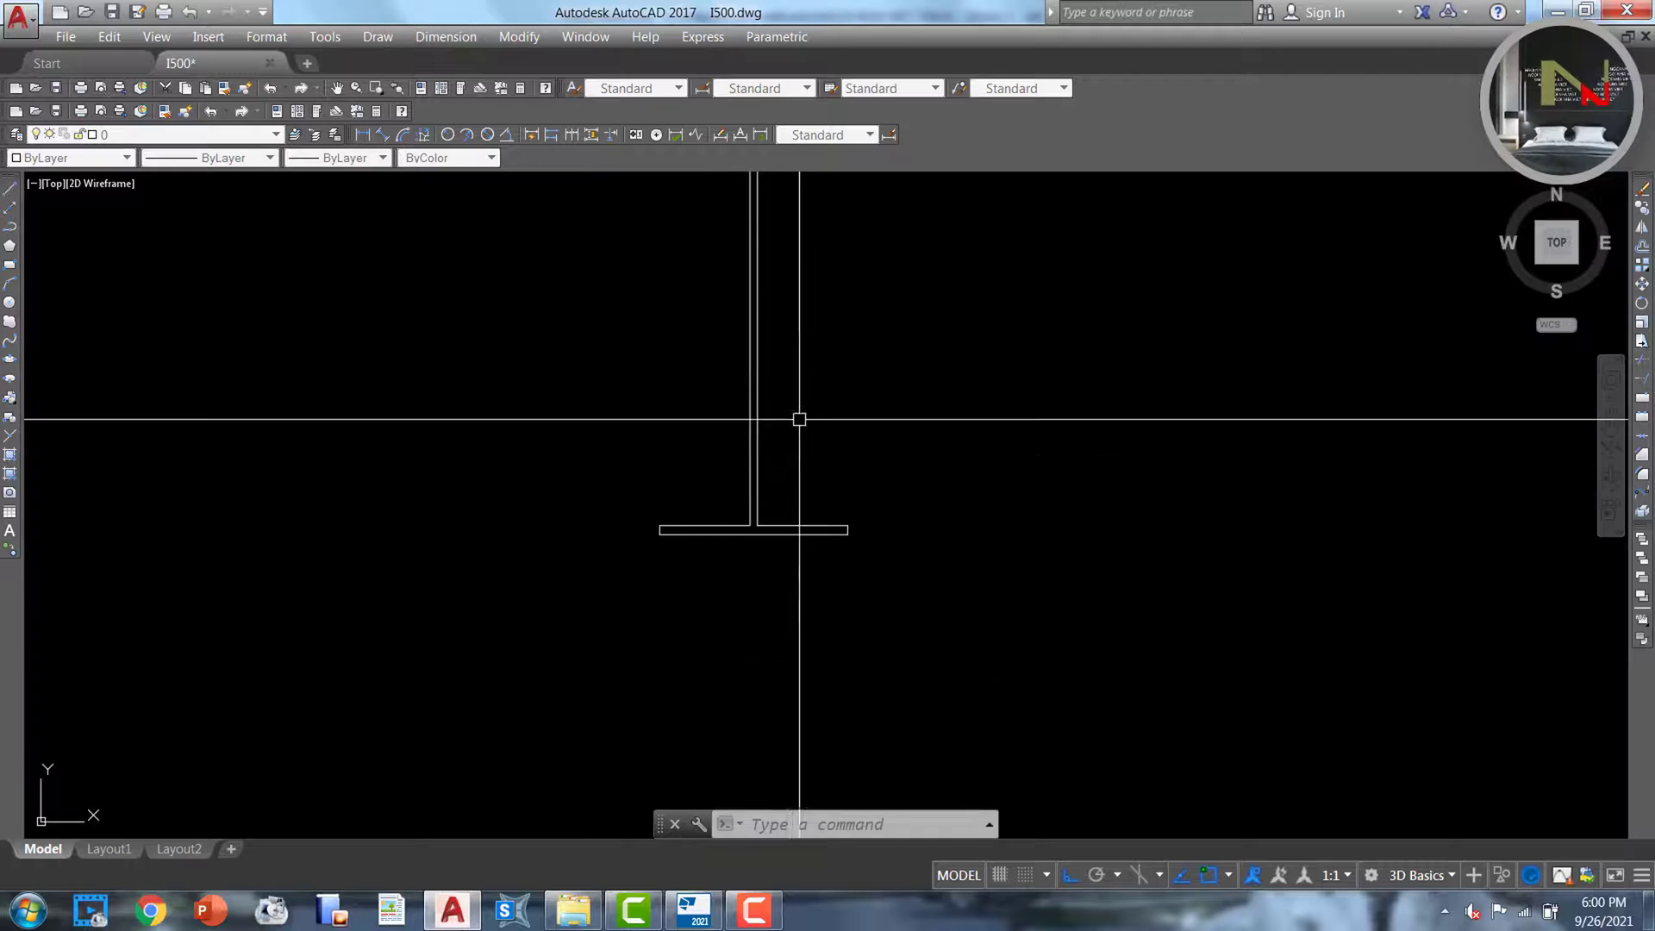
# Save the I500 drawing and close AutoCAD
pyautogui.scroll(-2, 813, 388)
pyautogui.moveTo(813, 388); pyautogui.dragTo(688, 368, button='middle')
pyautogui.scroll(4, 721, 370)
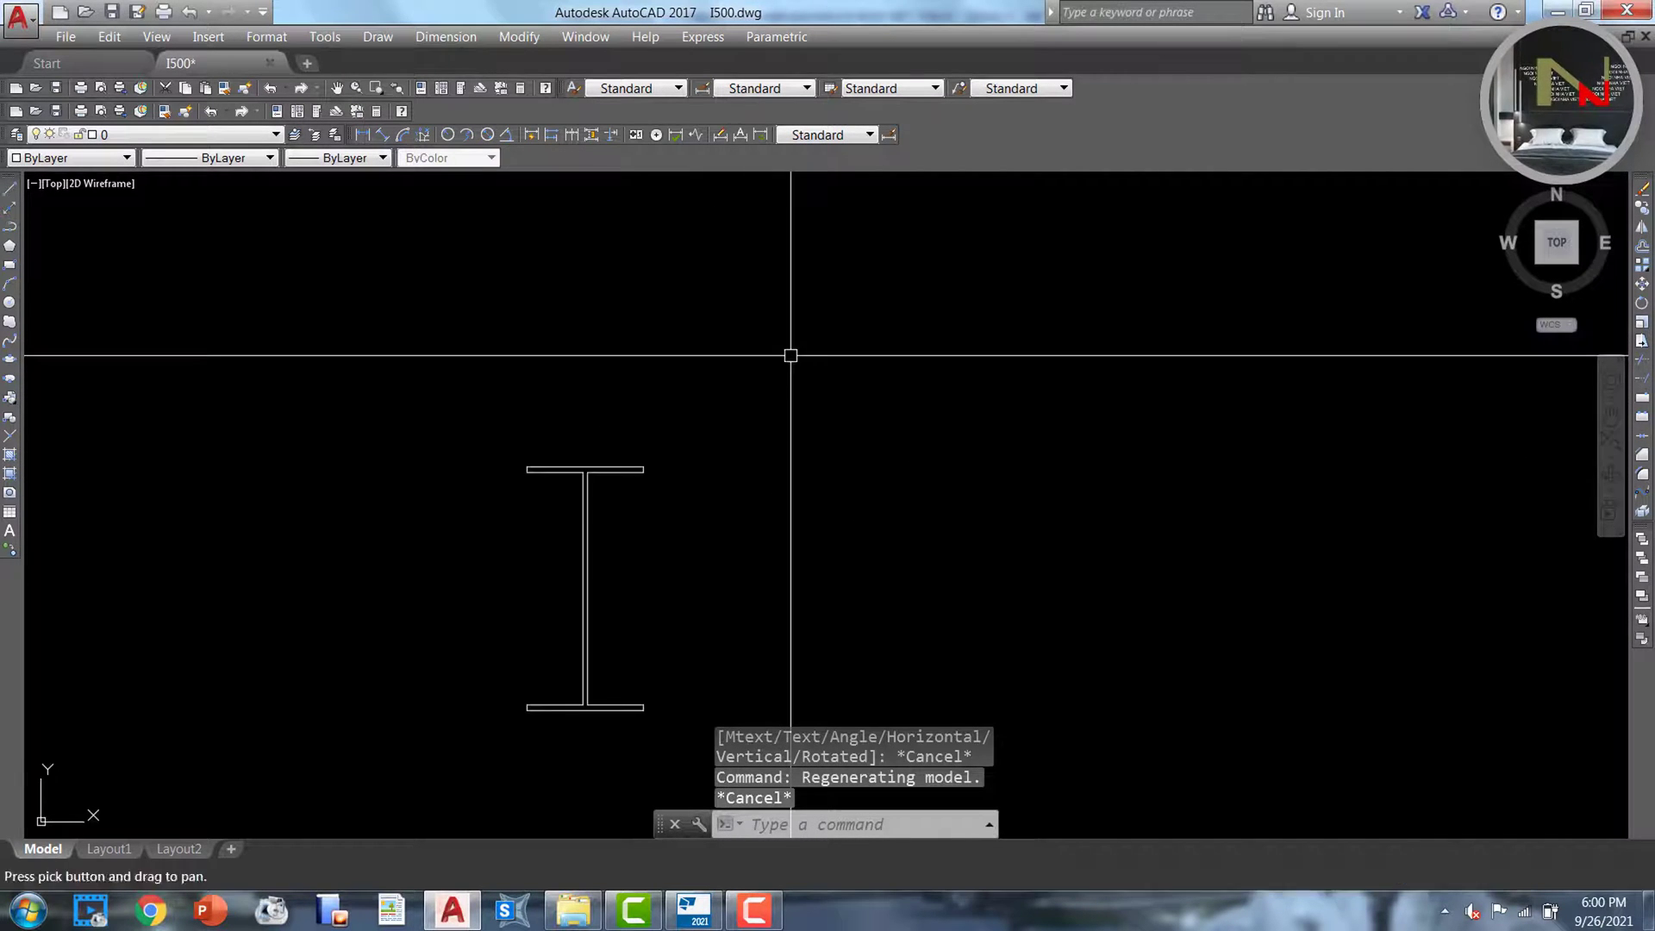
pyautogui.moveTo(787, 354); pyautogui.dragTo(956, 73, button='middle')
pyautogui.scroll(5, 800, 350)
pyautogui.moveTo(839, 411); pyautogui.dragTo(894, 380, button='middle')
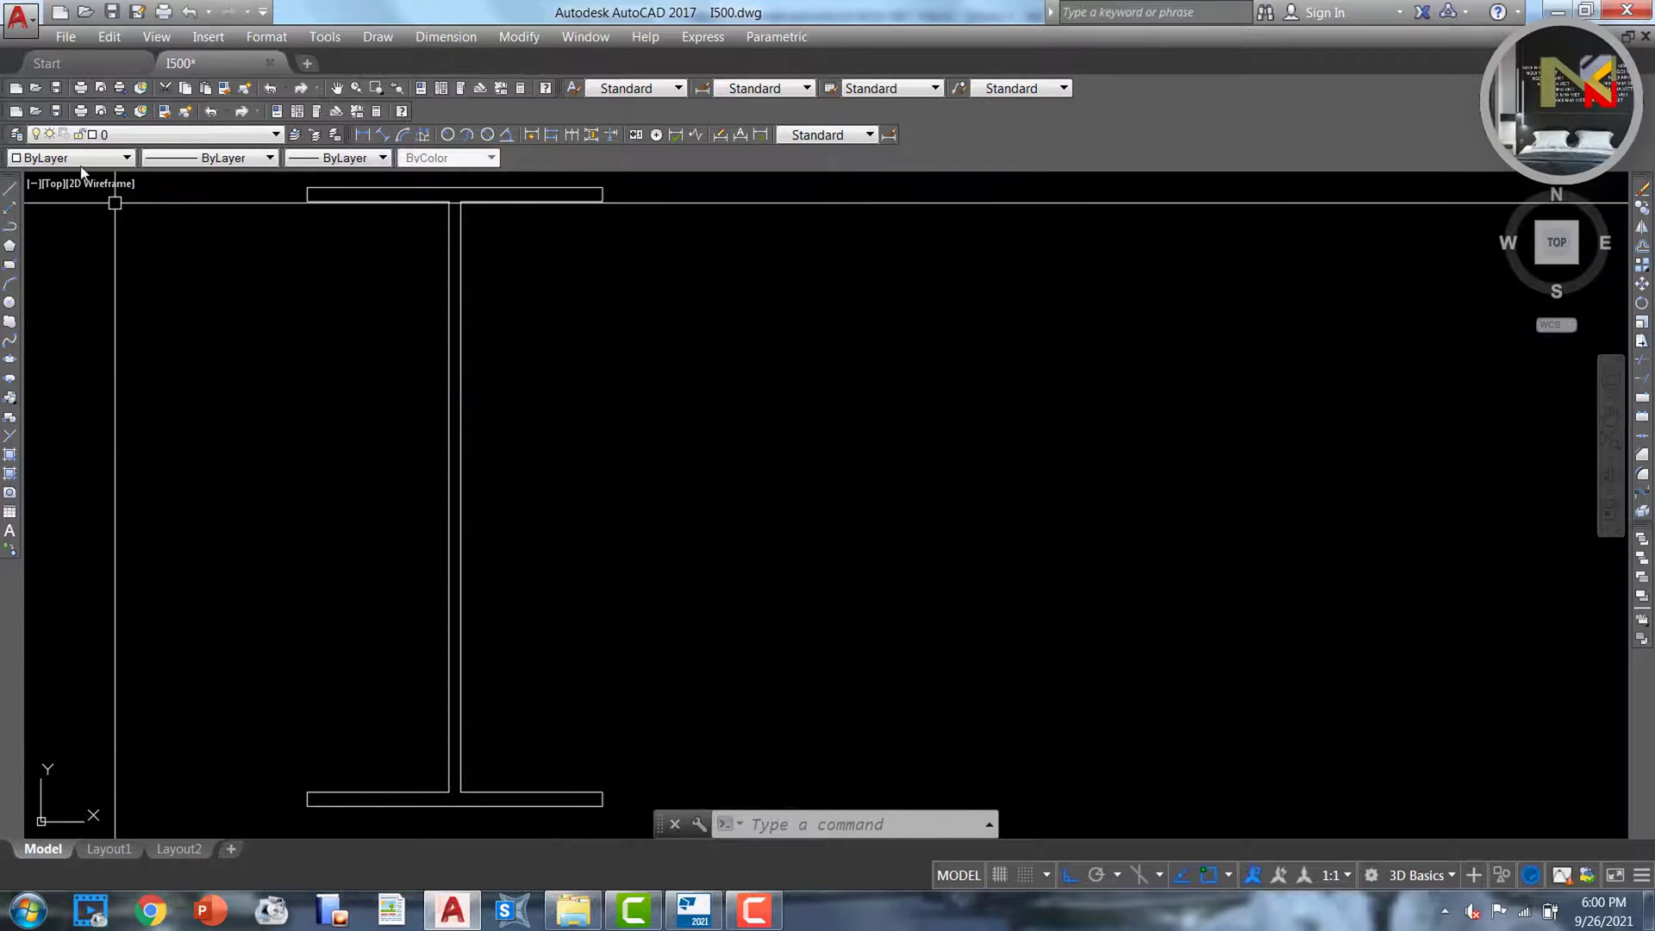
pyautogui.click(69, 36)
pyautogui.click(86, 250)
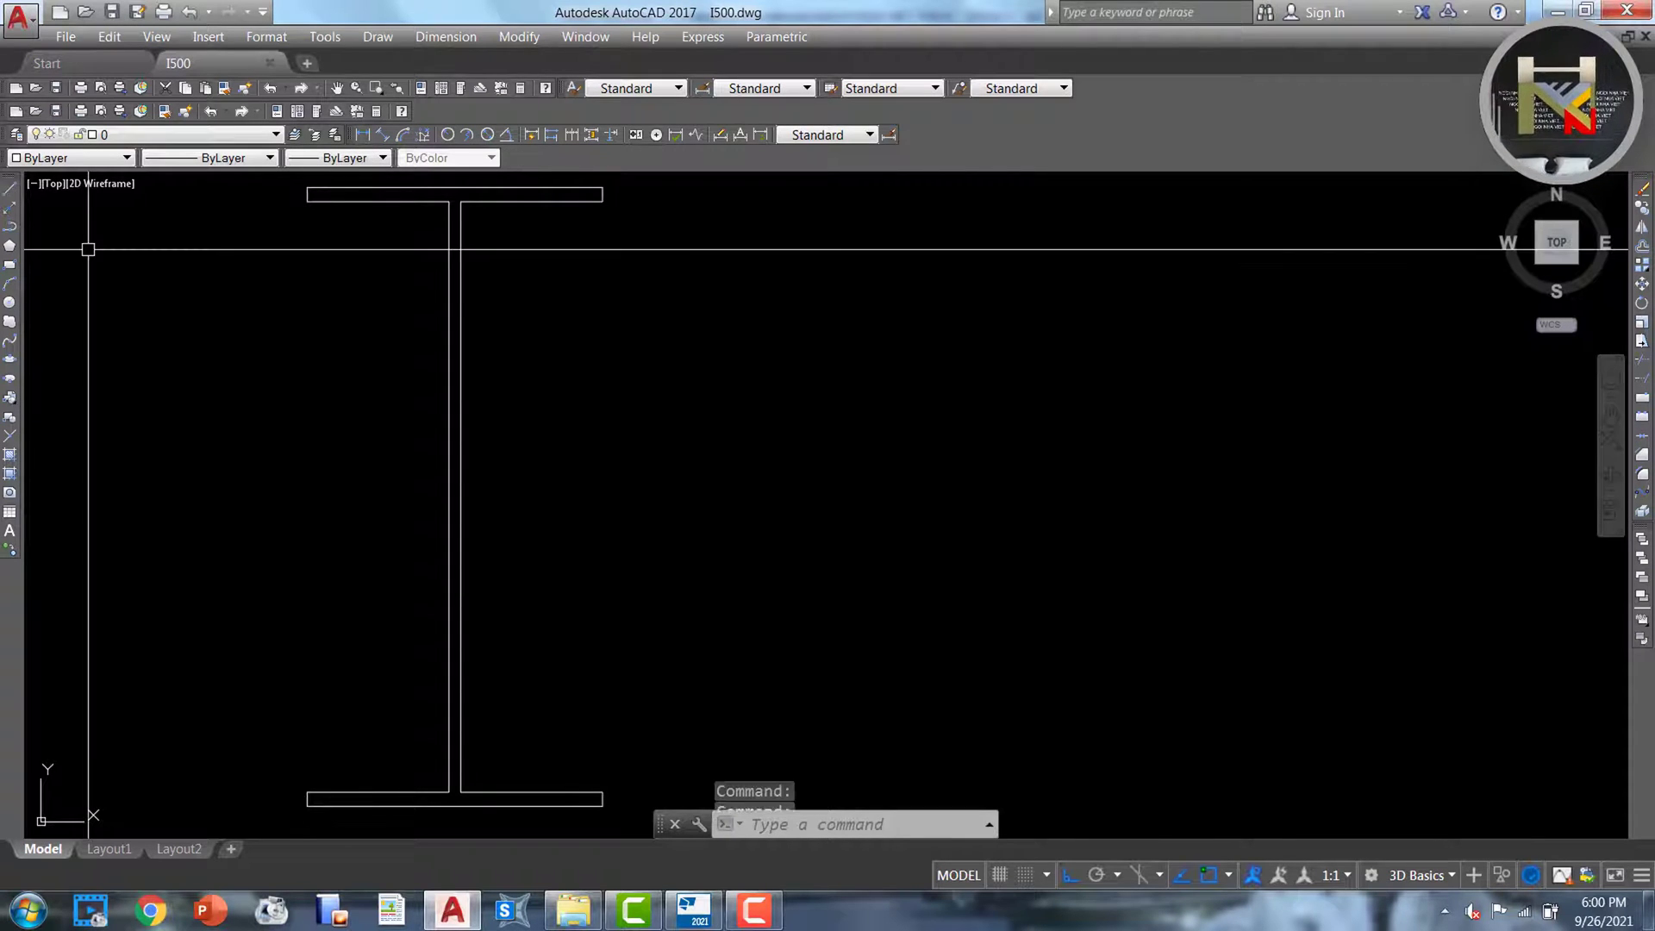
pyautogui.click(1649, 14)
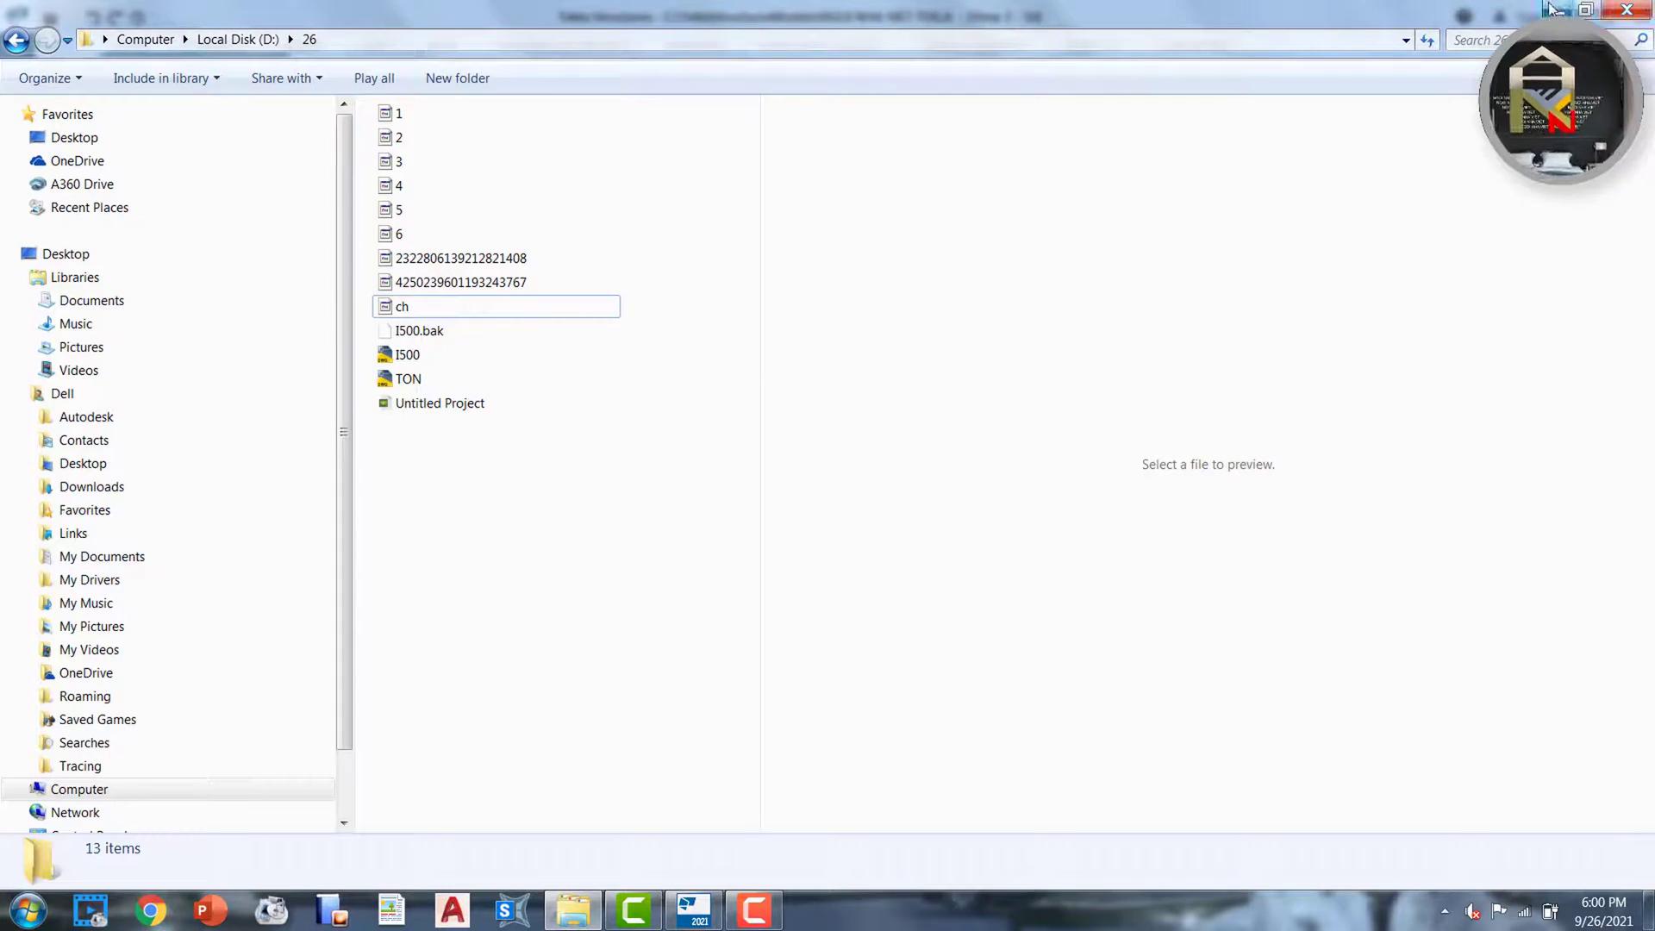
# Return to Tekla Structures and open the parameters for defining a cross section from a DWG file
pyautogui.click(1552, 9)
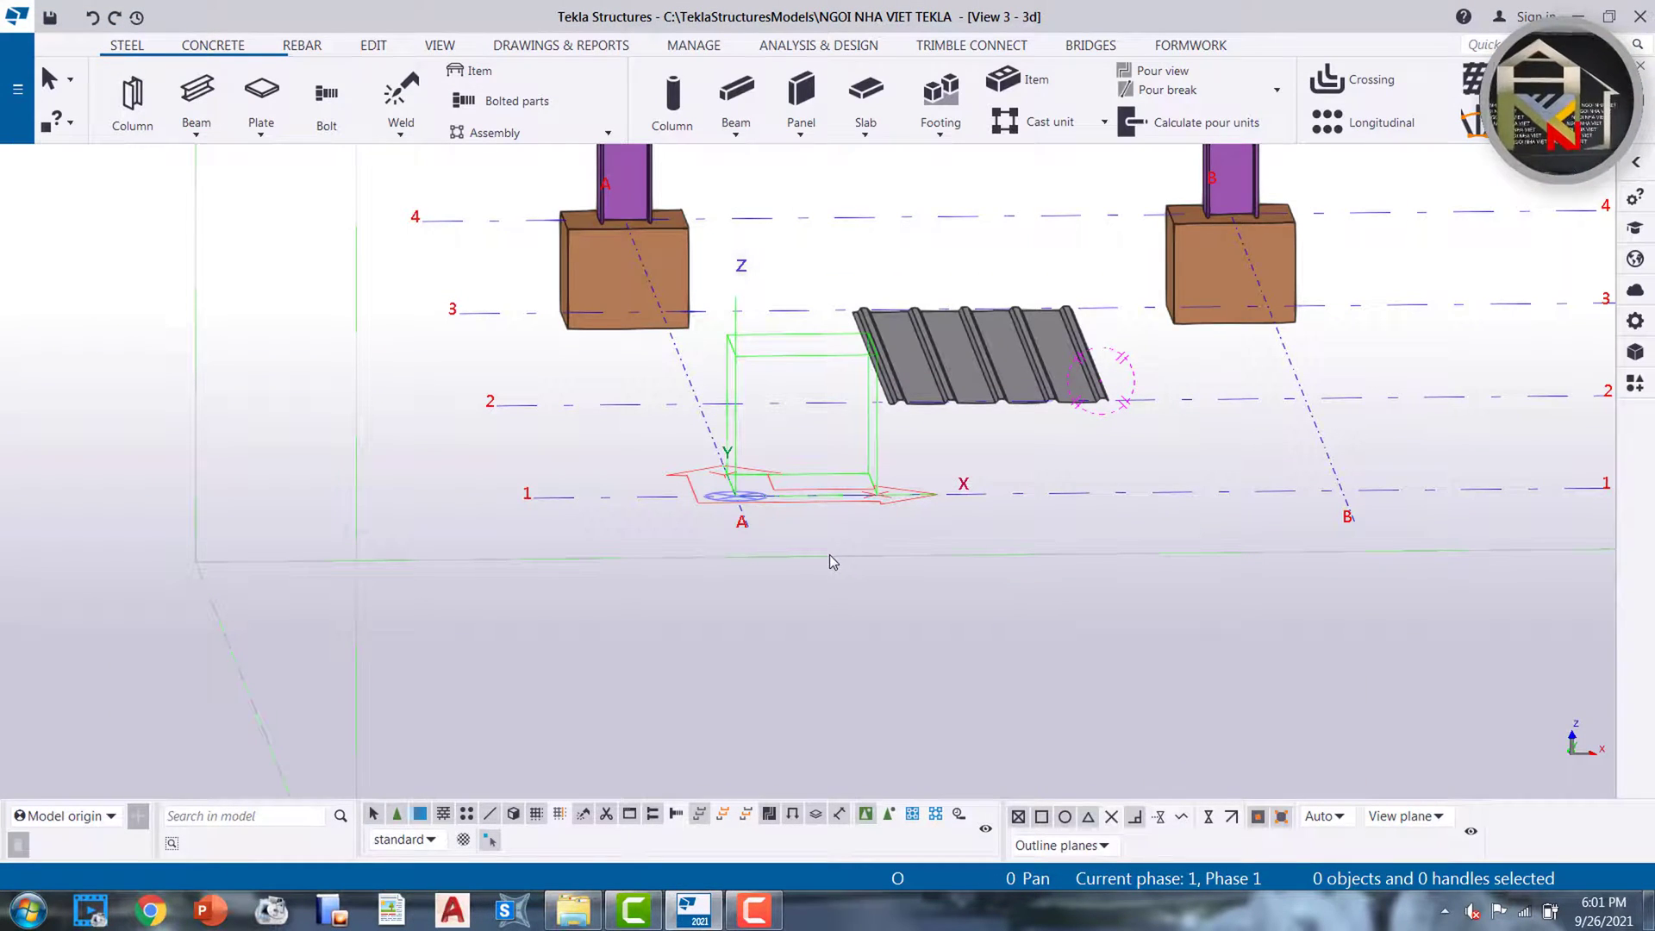
pyautogui.click(17, 88)
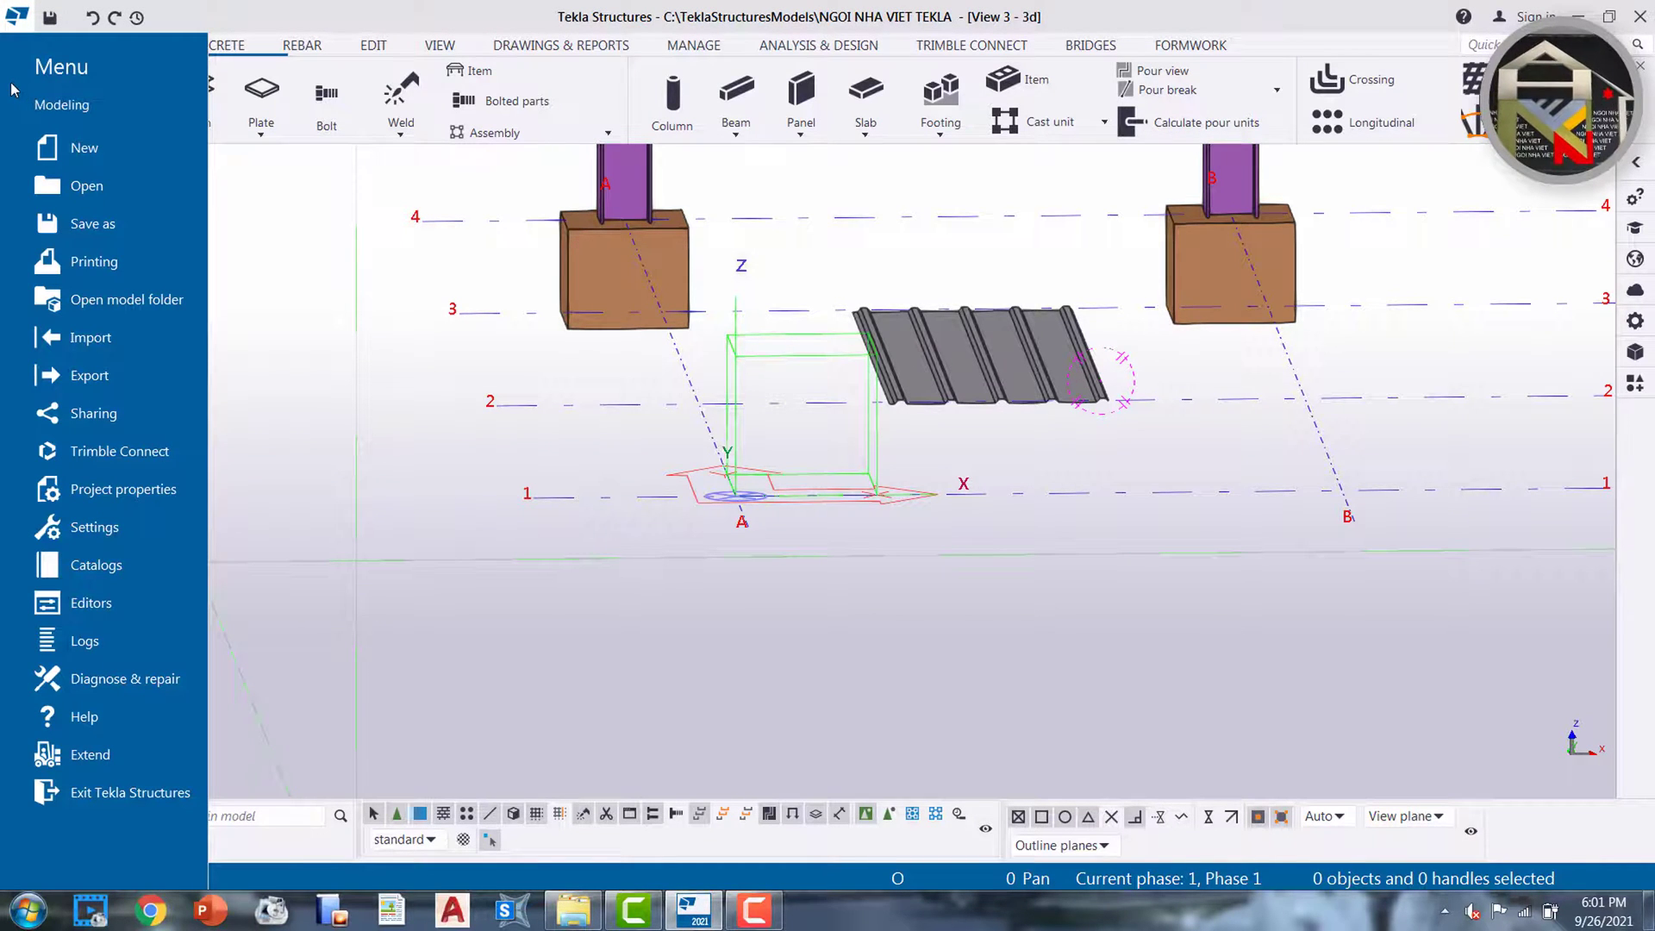
pyautogui.click(97, 567)
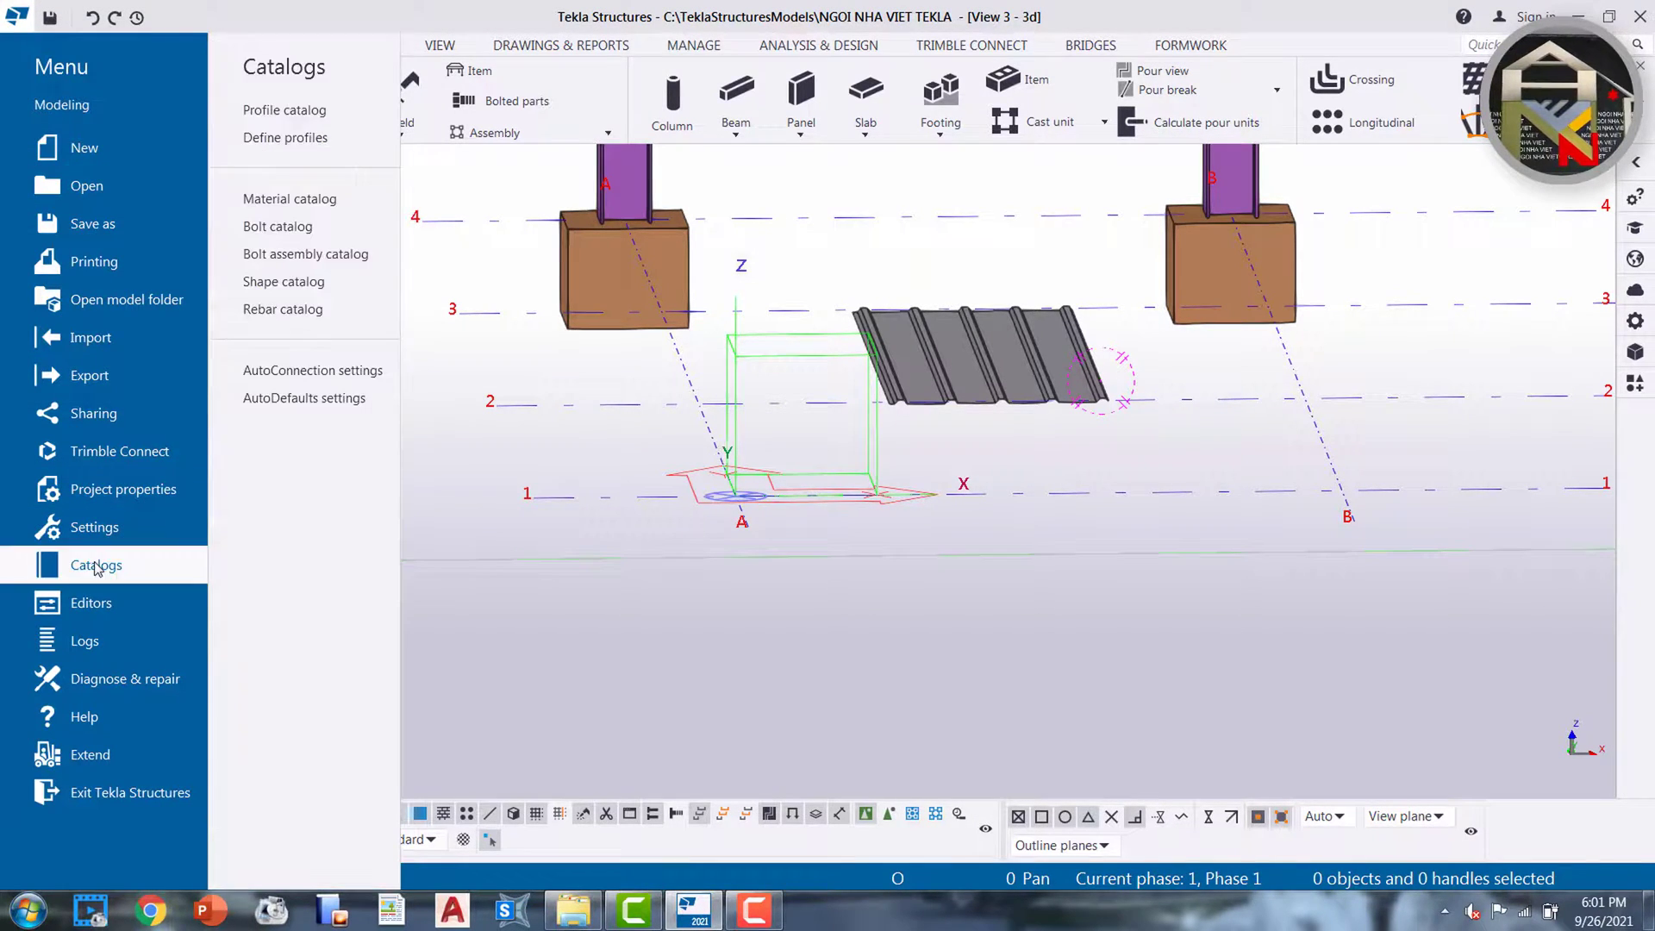
pyautogui.click(324, 139)
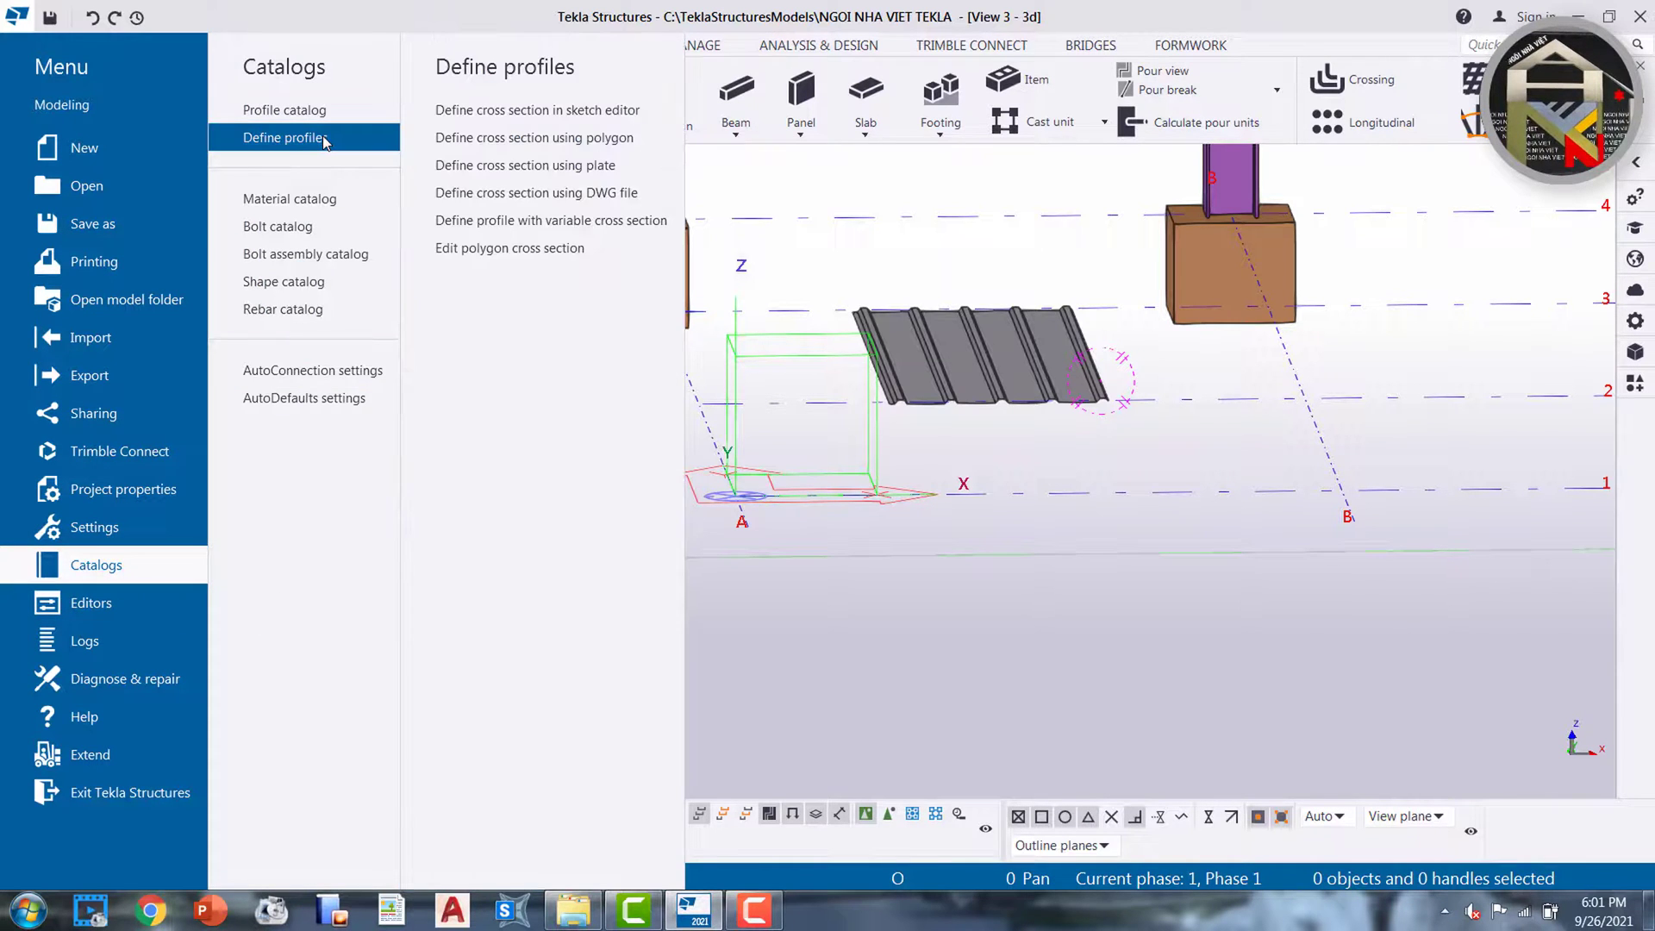
pyautogui.click(552, 193)
pyautogui.click(1138, 290)
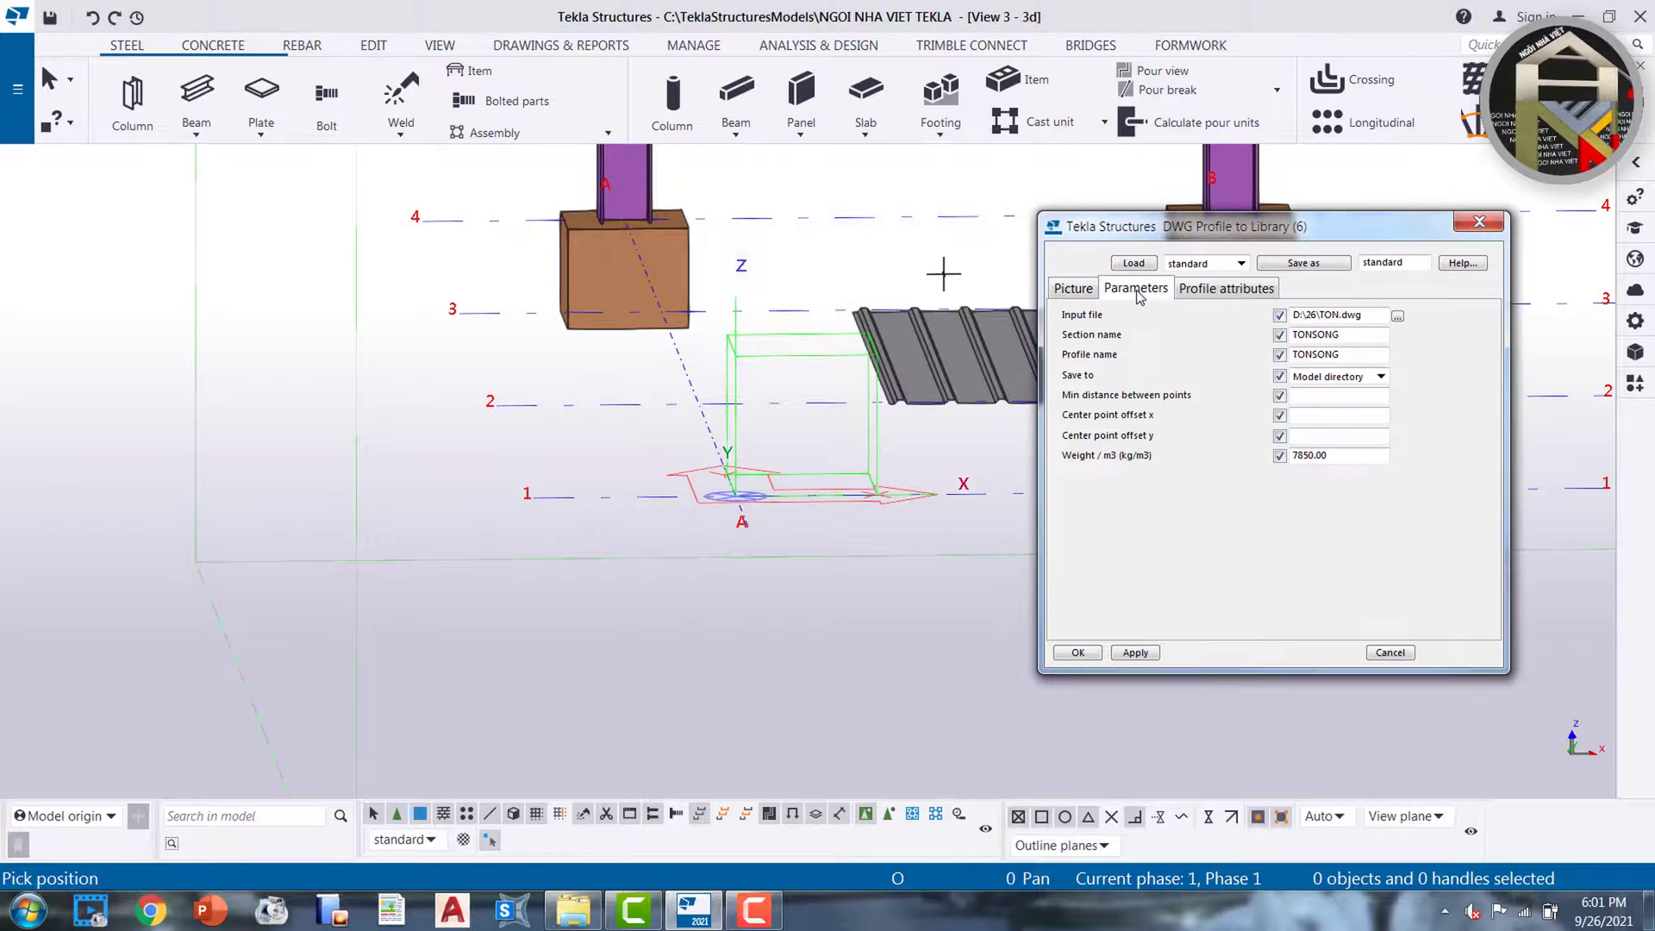
# Choose I500.dwg as the input file, name both section and profile I500, and accept the settings
pyautogui.click(1398, 317)
pyautogui.moveTo(1131, 373); pyautogui.dragTo(1128, 527)
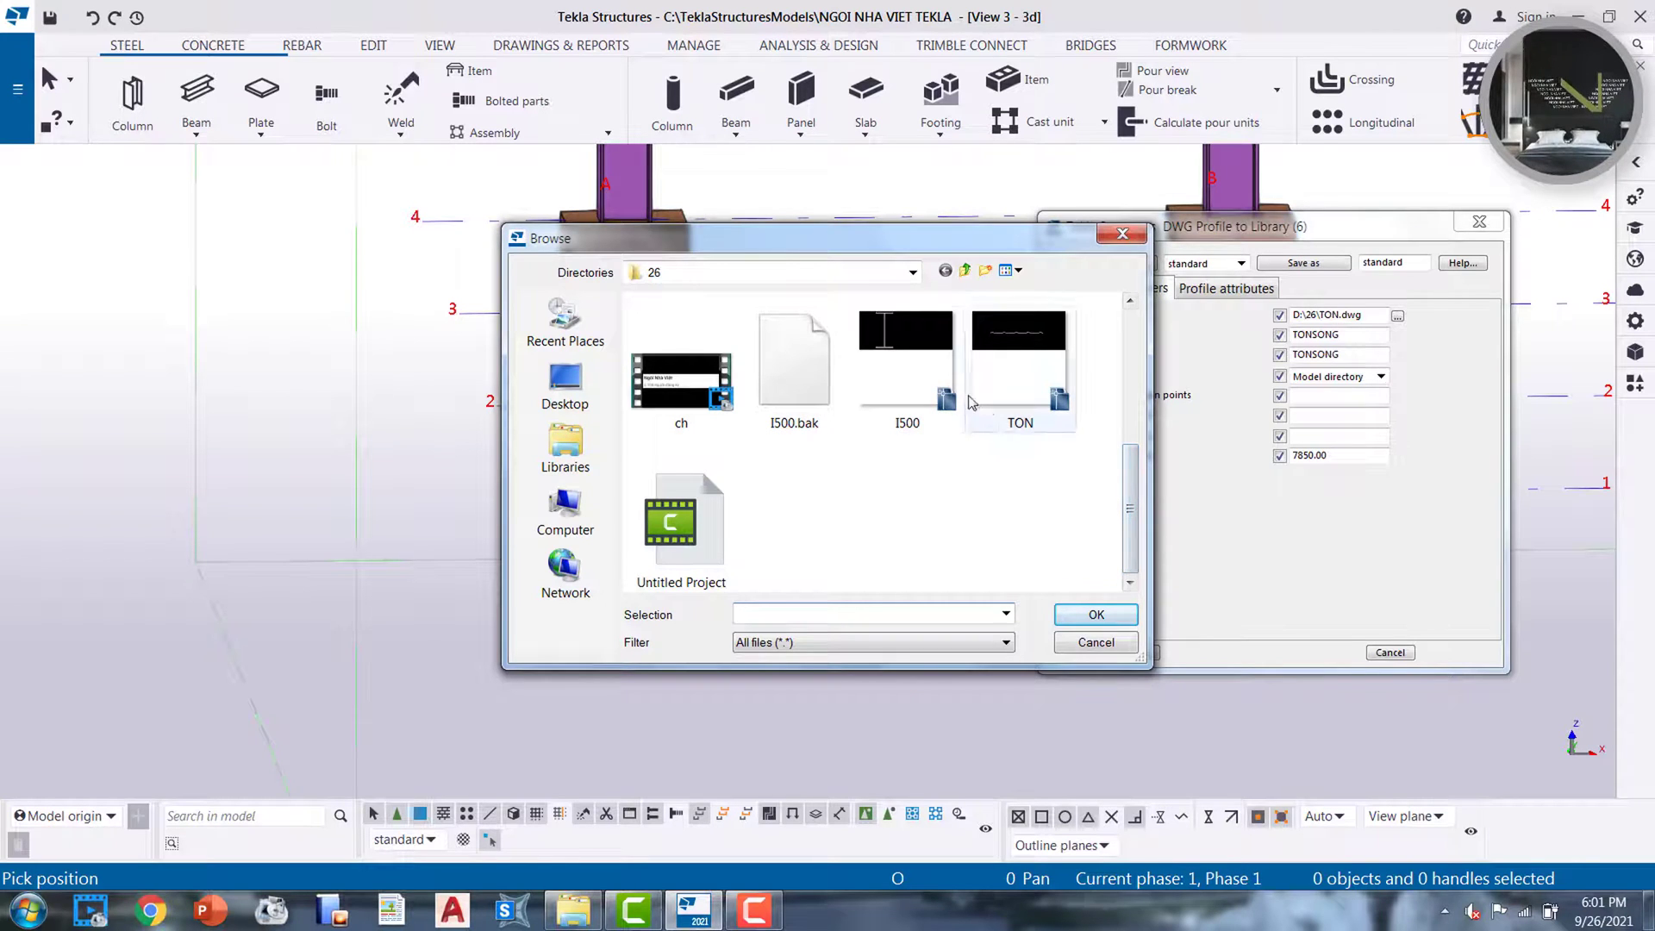
pyautogui.doubleClick(922, 378)
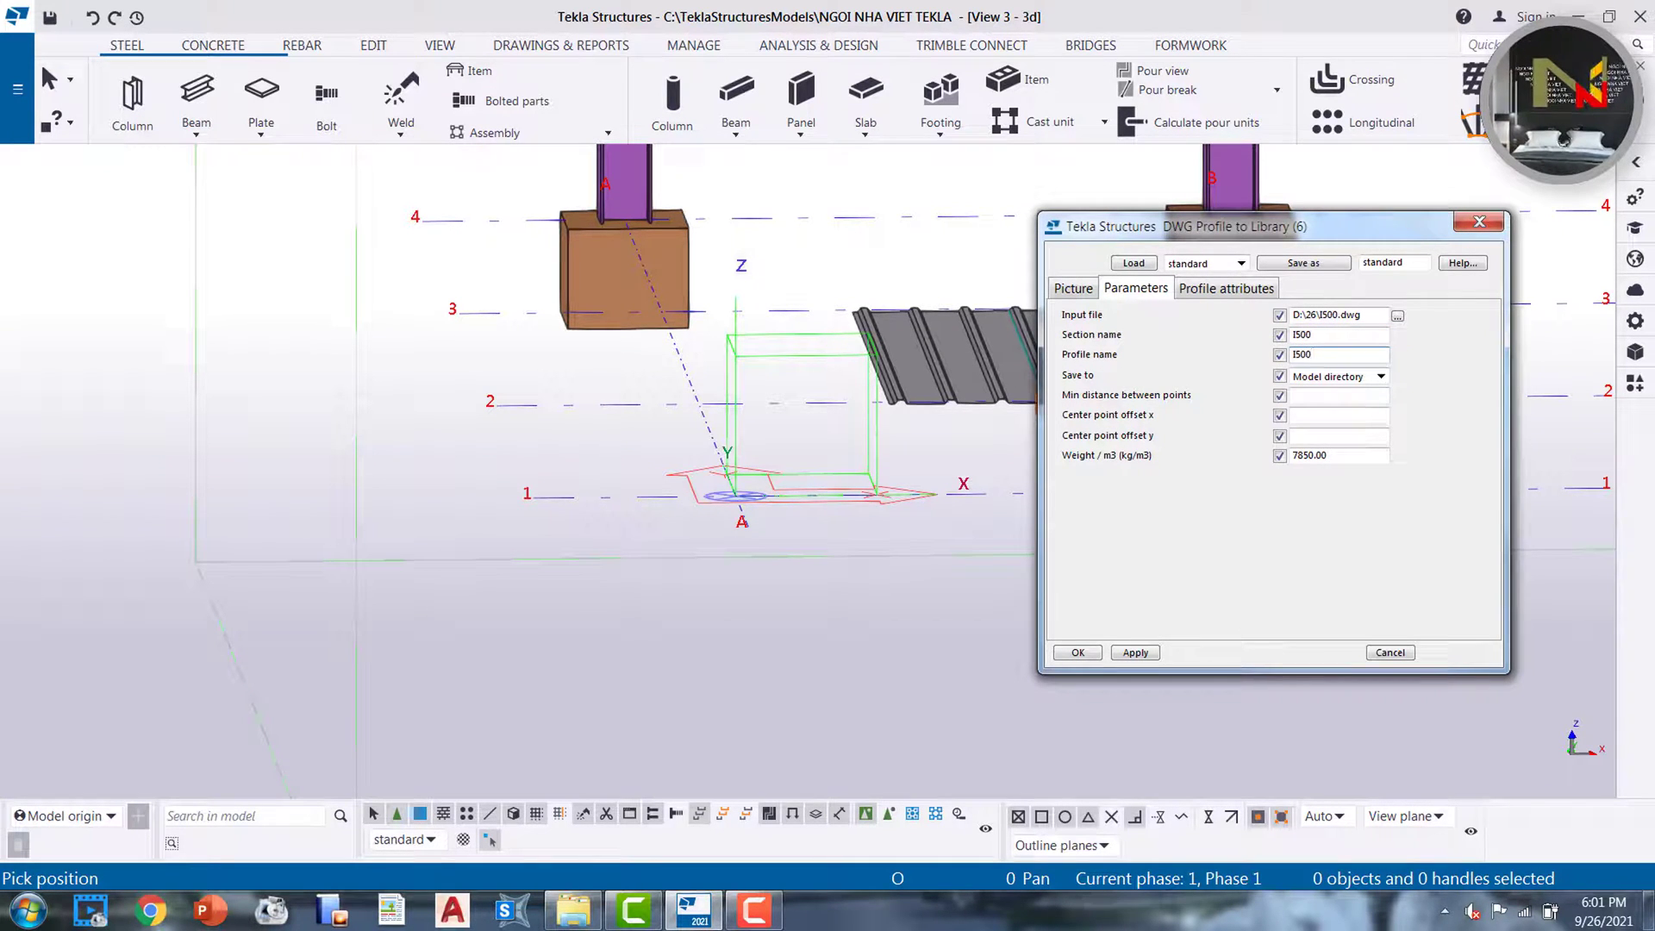
pyautogui.click(1079, 653)
# Model a 3000 mm I500 beam from grid line B to C, midway between grid lines 1 and 2
pyautogui.moveTo(954, 469); pyautogui.dragTo(375, 496, button='middle')
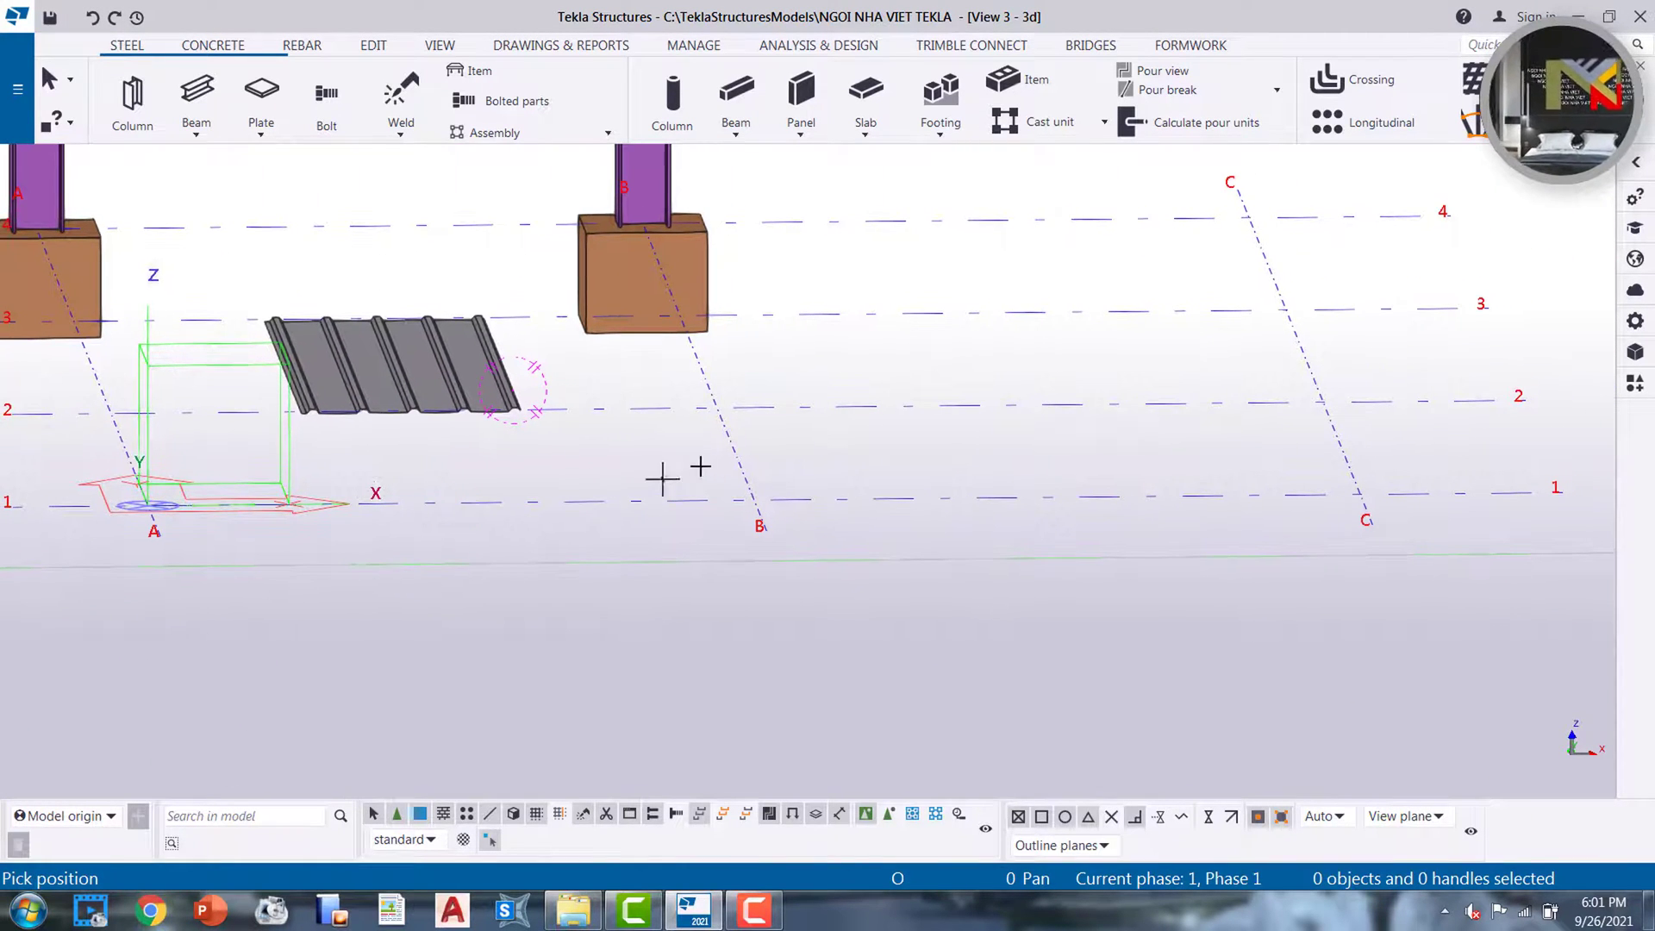
pyautogui.click(1270, 367)
pyautogui.scroll(1, 1342, 447)
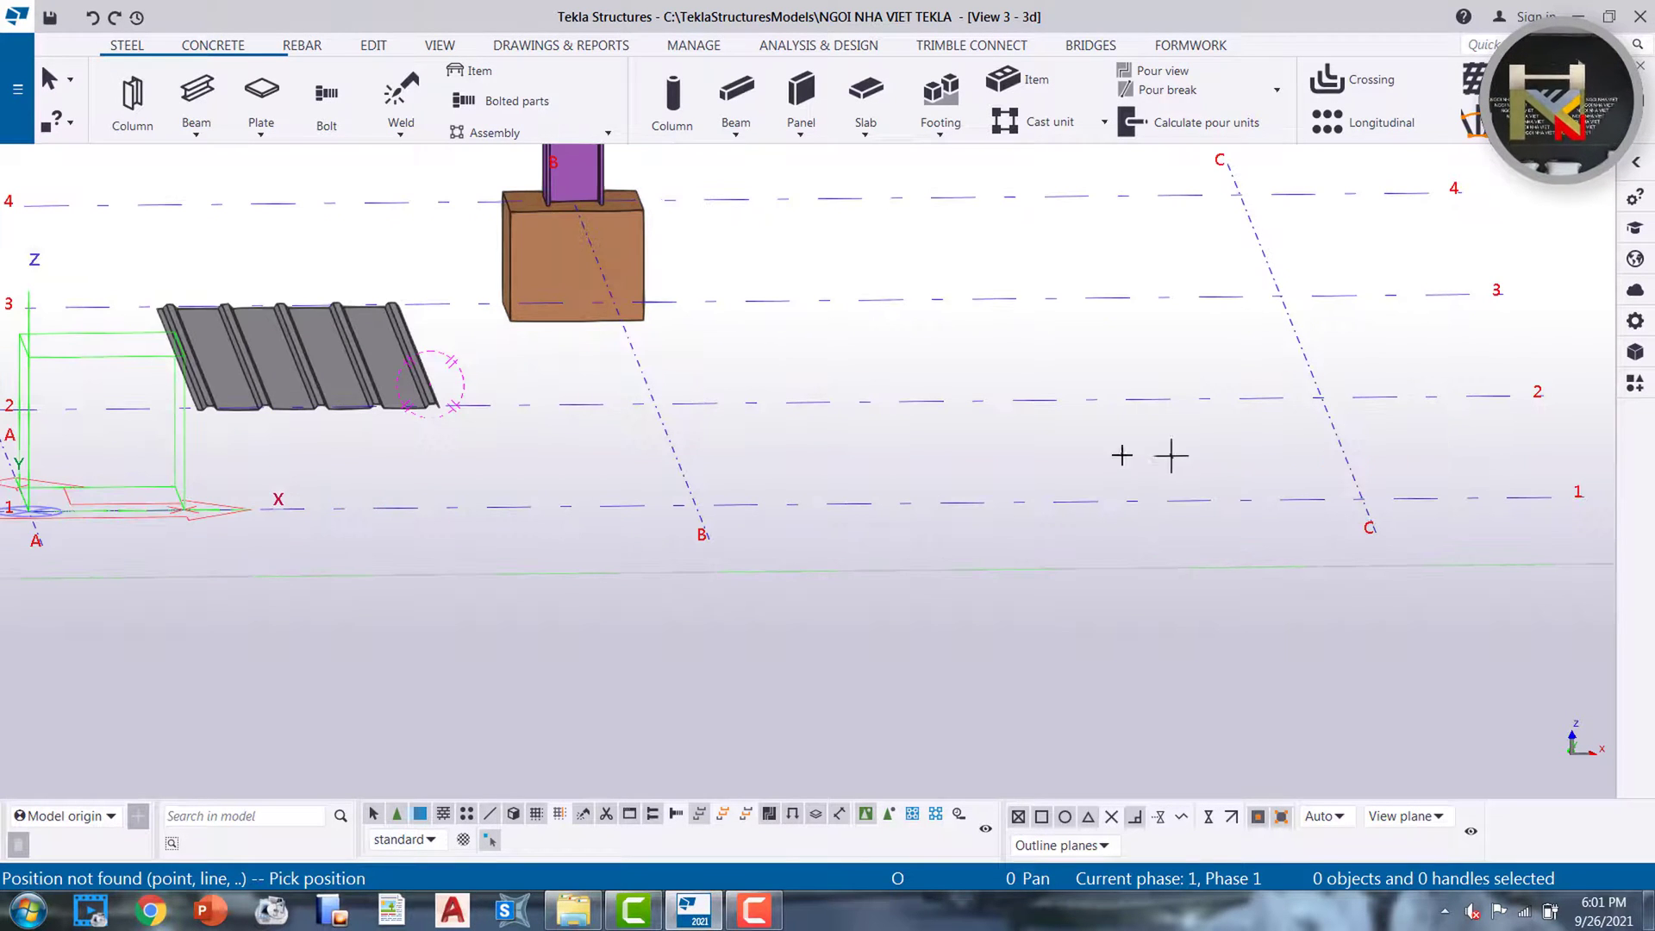
pyautogui.moveTo(764, 437); pyautogui.dragTo(673, 507, button='middle')
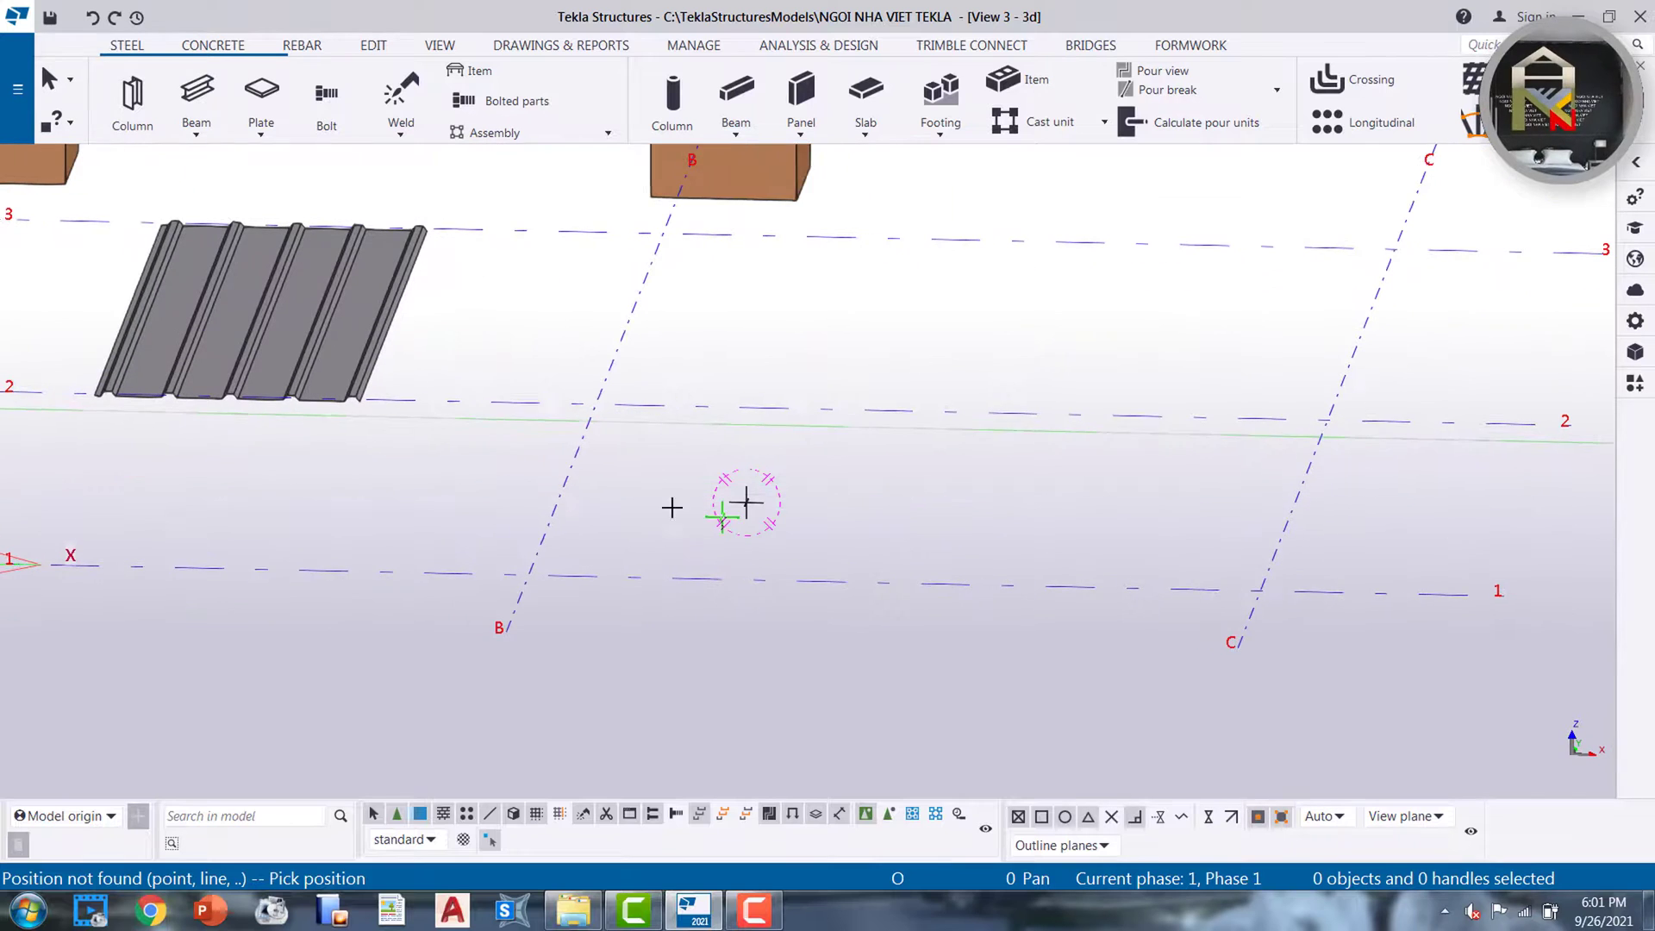
pyautogui.click(562, 490)
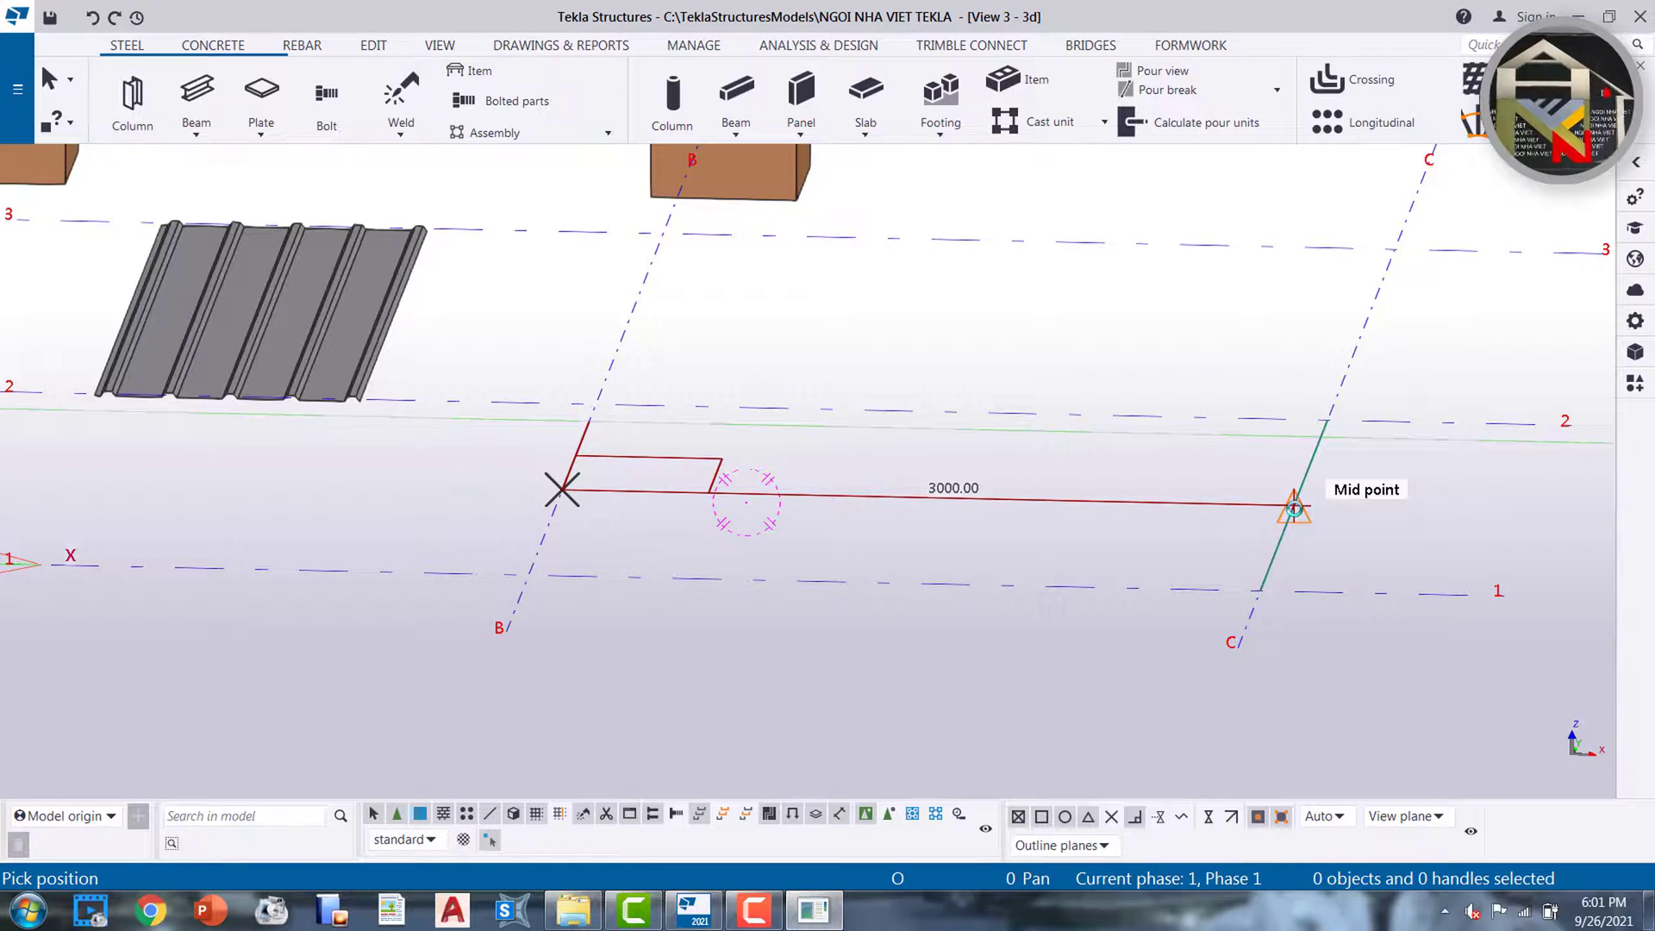
pyautogui.click(1294, 508)
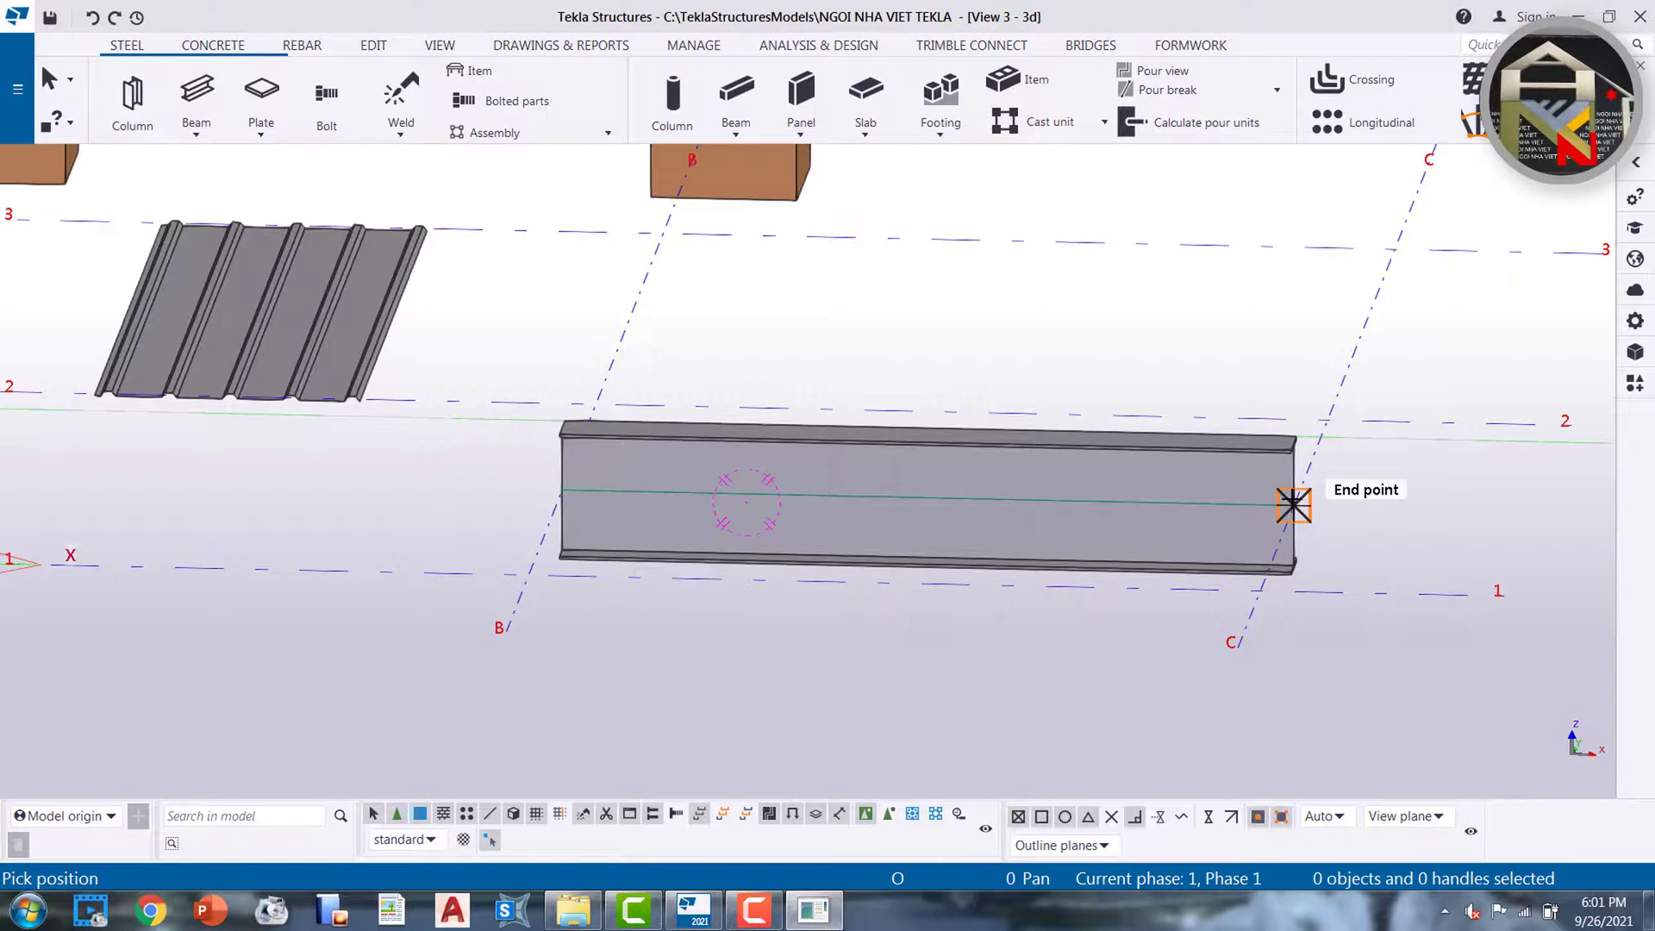
# Measure the width of the I500 beam's top flange across its end face, without placing the dimension
pyautogui.keyDown('ctrl'); pyautogui.moveTo(1294, 507); pyautogui.dragTo(1003, 469, button='middle'); pyautogui.keyUp('ctrl')
pyautogui.keyDown('ctrl'); pyautogui.moveTo(784, 510); pyautogui.dragTo(796, 535, button='middle'); pyautogui.keyUp('ctrl')
pyautogui.scroll(5, 798, 524)
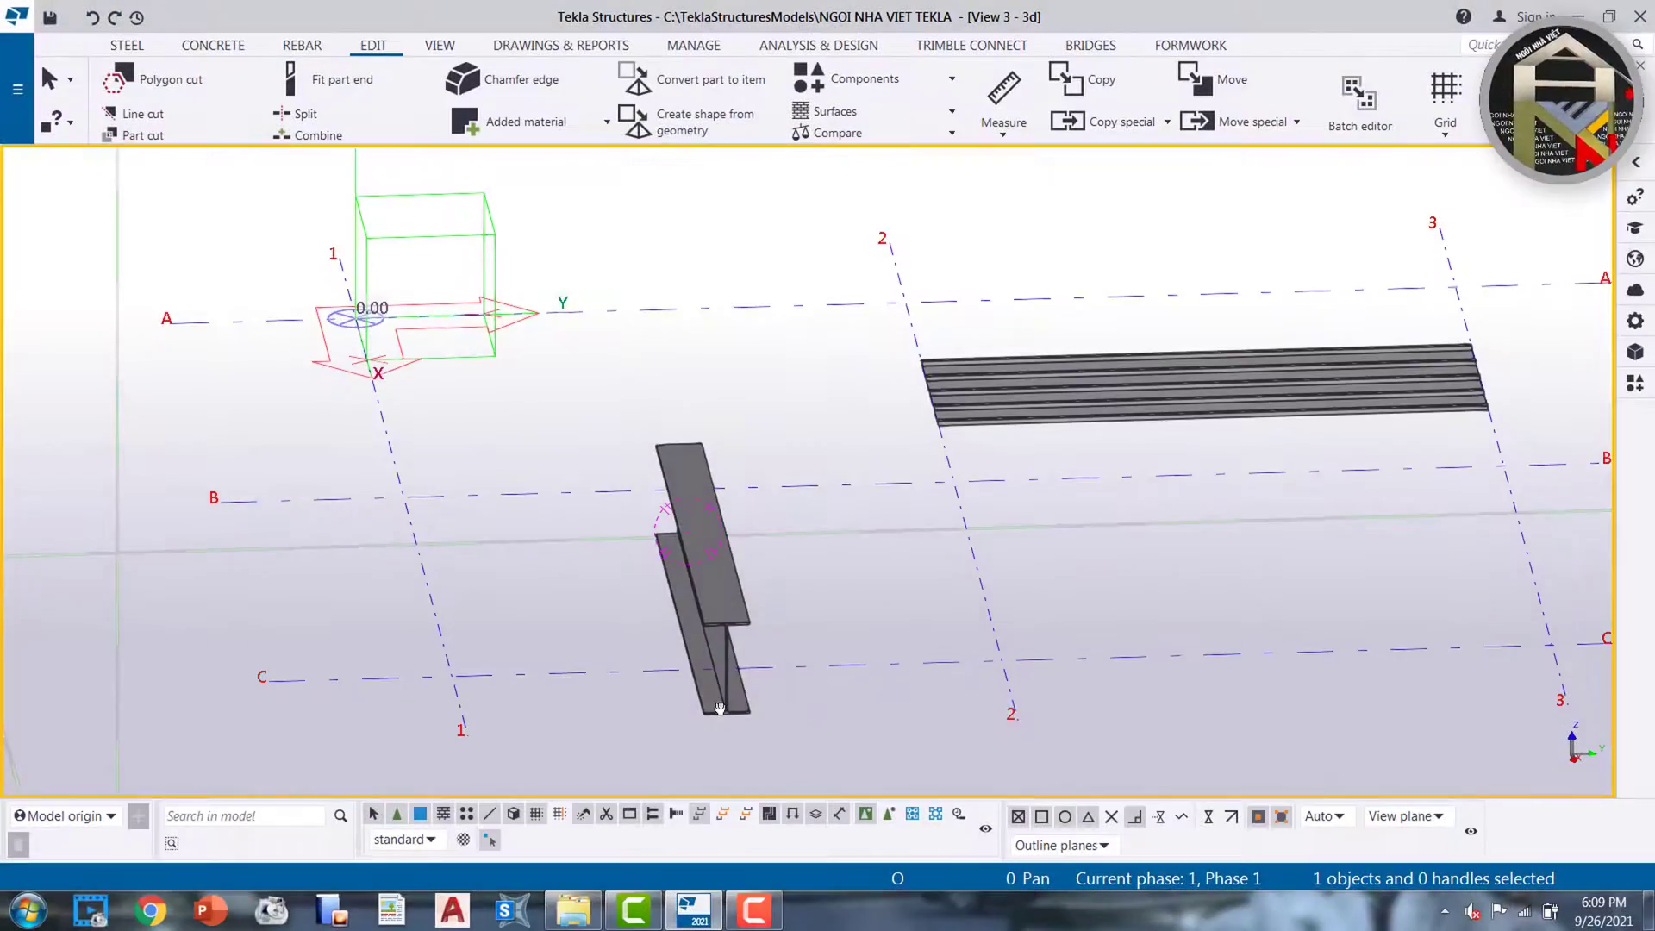
pyautogui.scroll(4, 721, 697)
pyautogui.scroll(5, 735, 679)
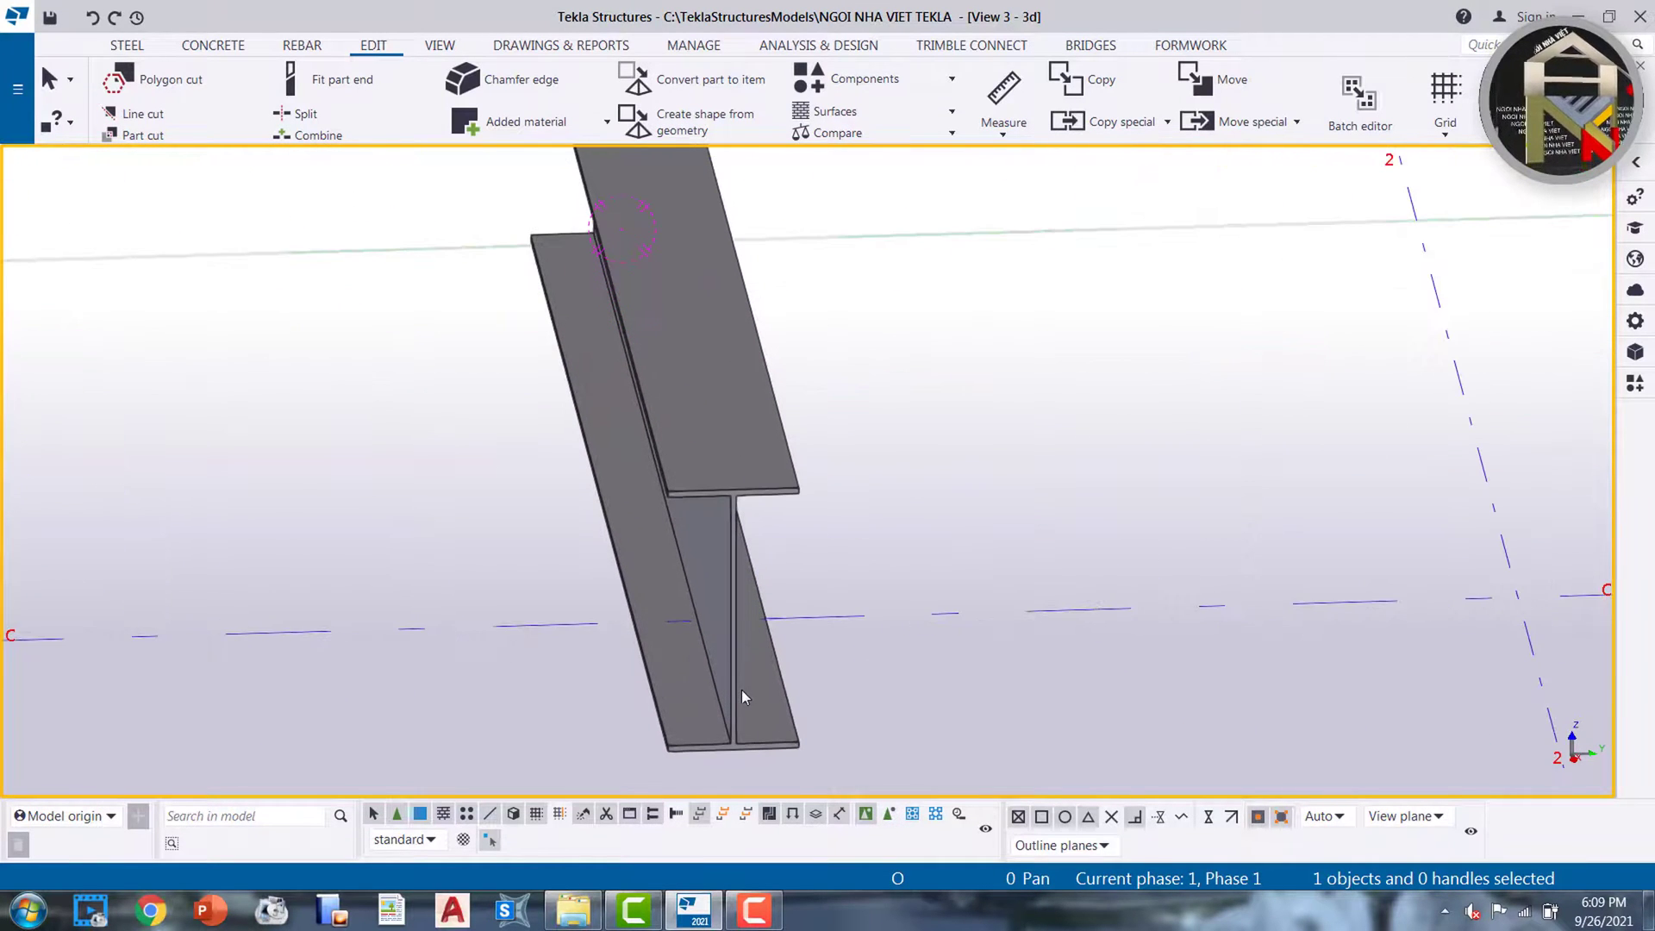
pyautogui.keyDown('ctrl'); pyautogui.moveTo(740, 670); pyautogui.dragTo(760, 442, button='middle'); pyautogui.keyUp('ctrl')
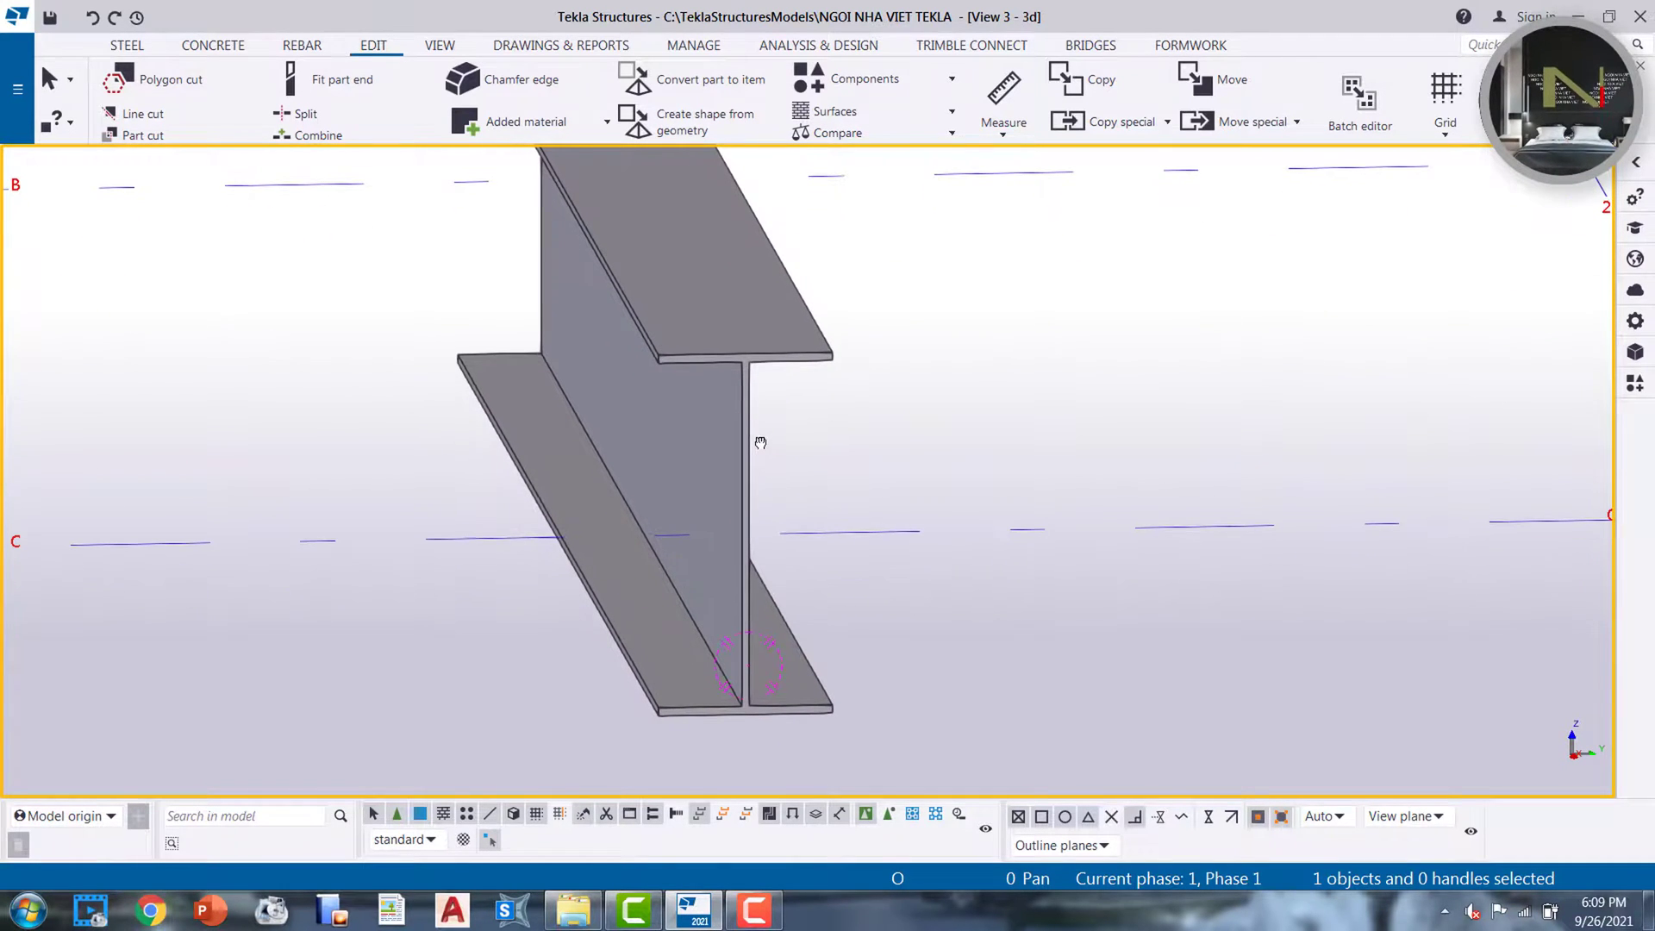
pyautogui.click(1004, 93)
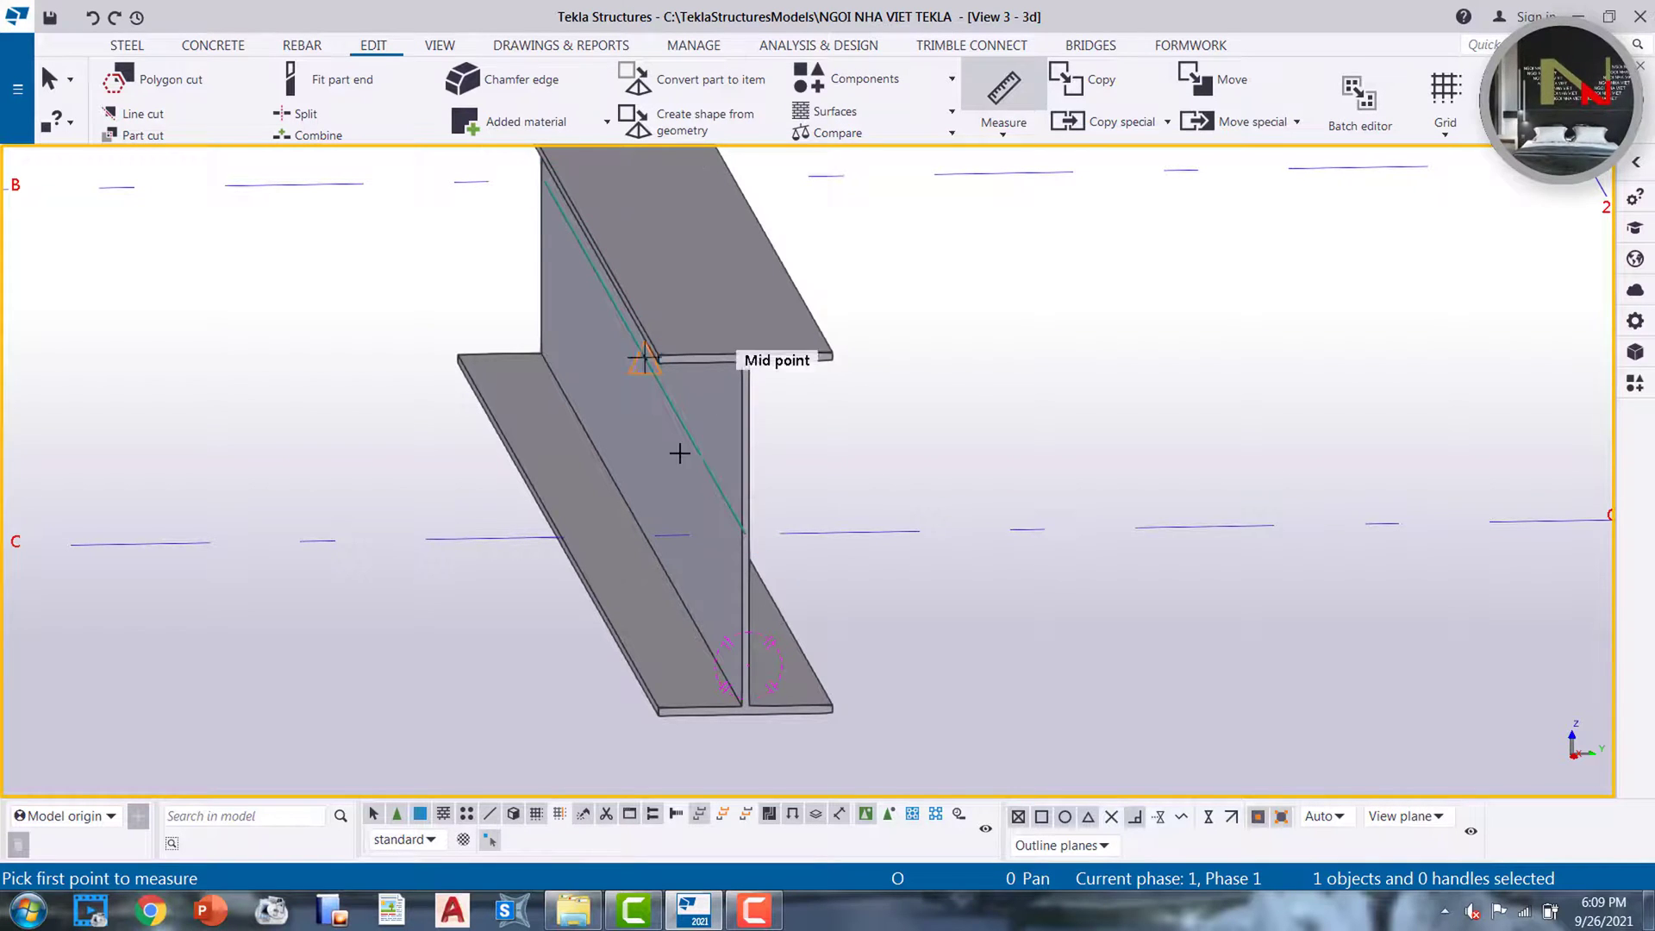
pyautogui.moveTo(713, 468); pyautogui.dragTo(708, 533, button='middle')
pyautogui.scroll(4, 682, 441)
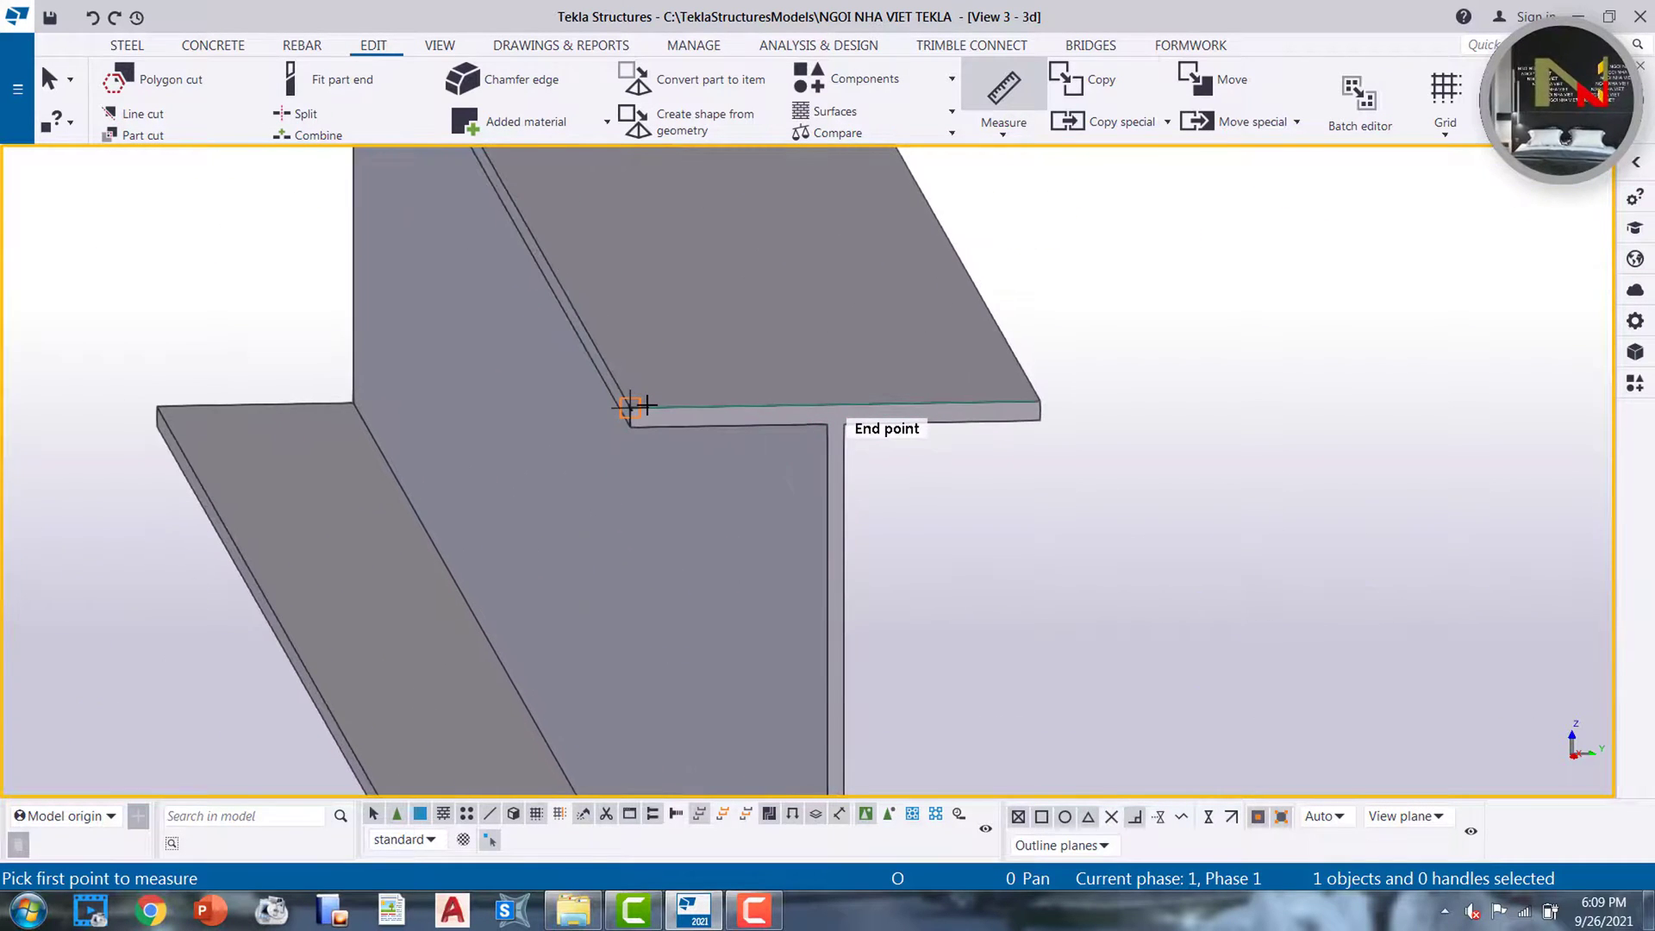
pyautogui.click(645, 404)
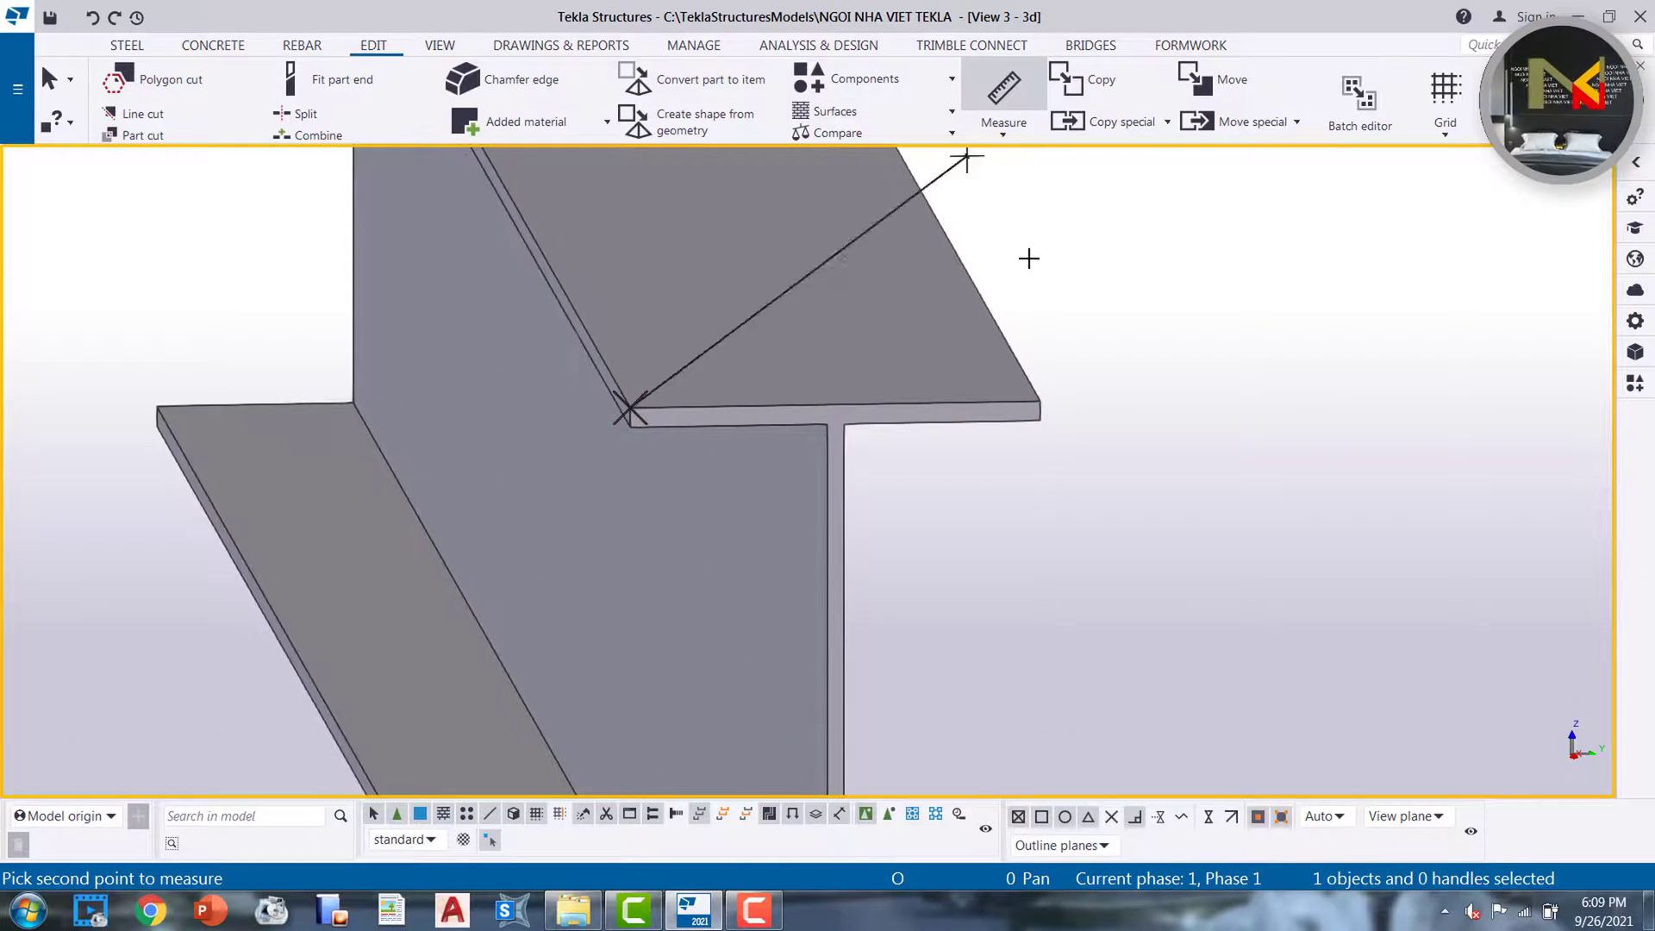
pyautogui.click(1040, 401)
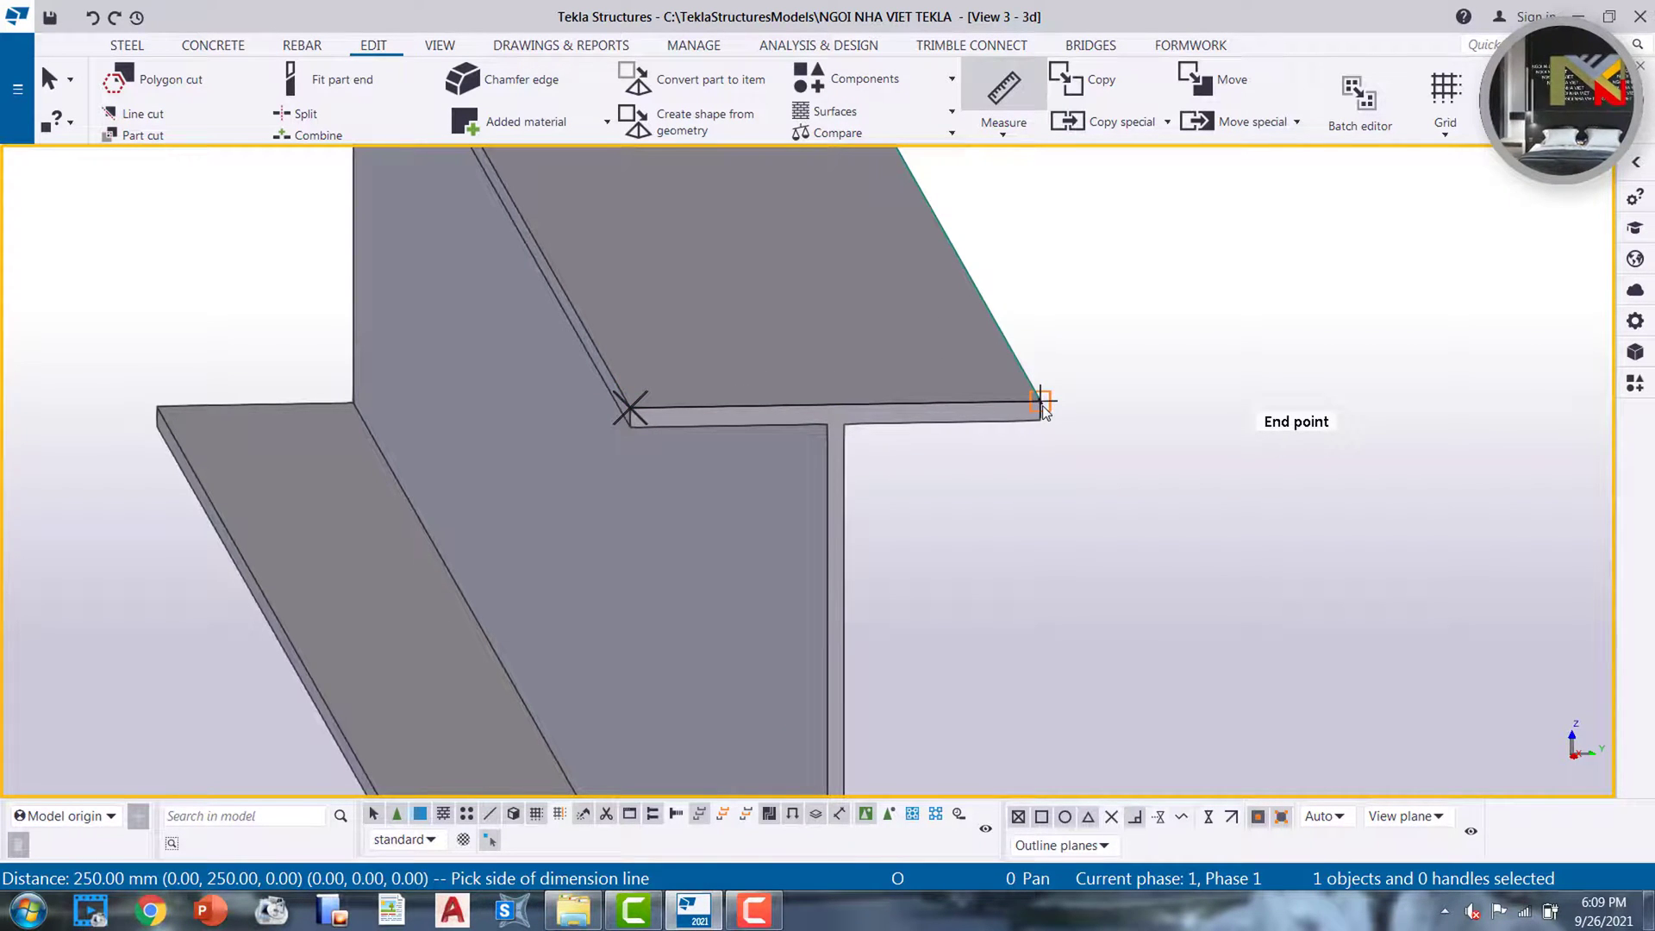
pyautogui.press('Escape')
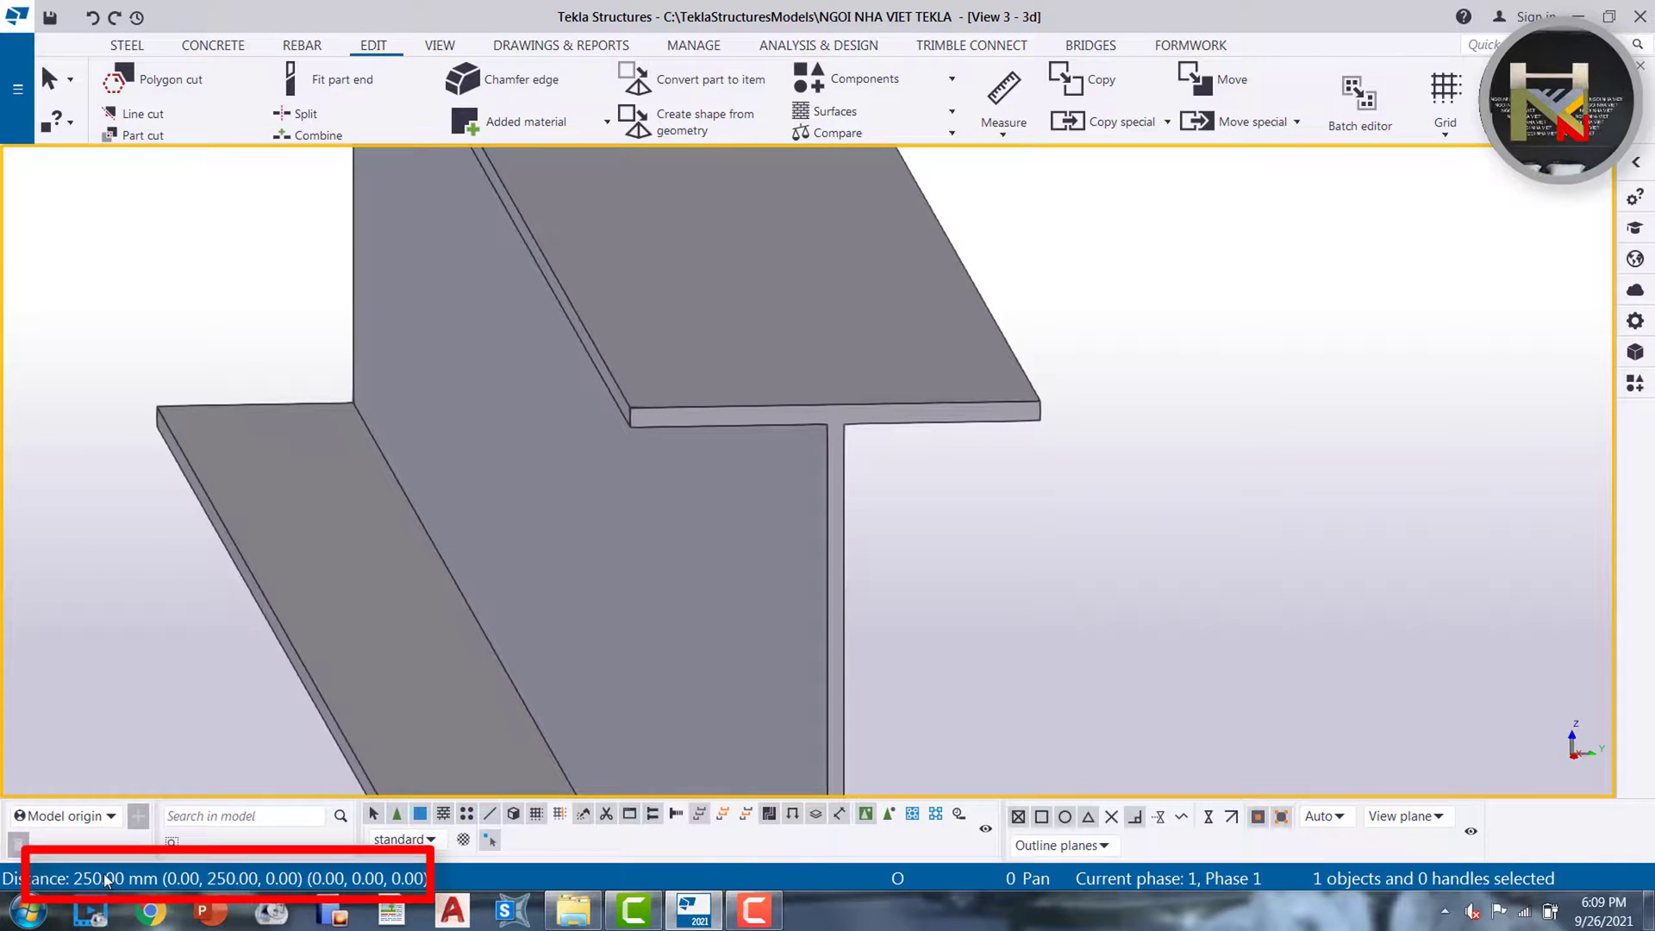
# Measure the thickness of the I500 beam's top flange at its outer end corner
pyautogui.click(1010, 86)
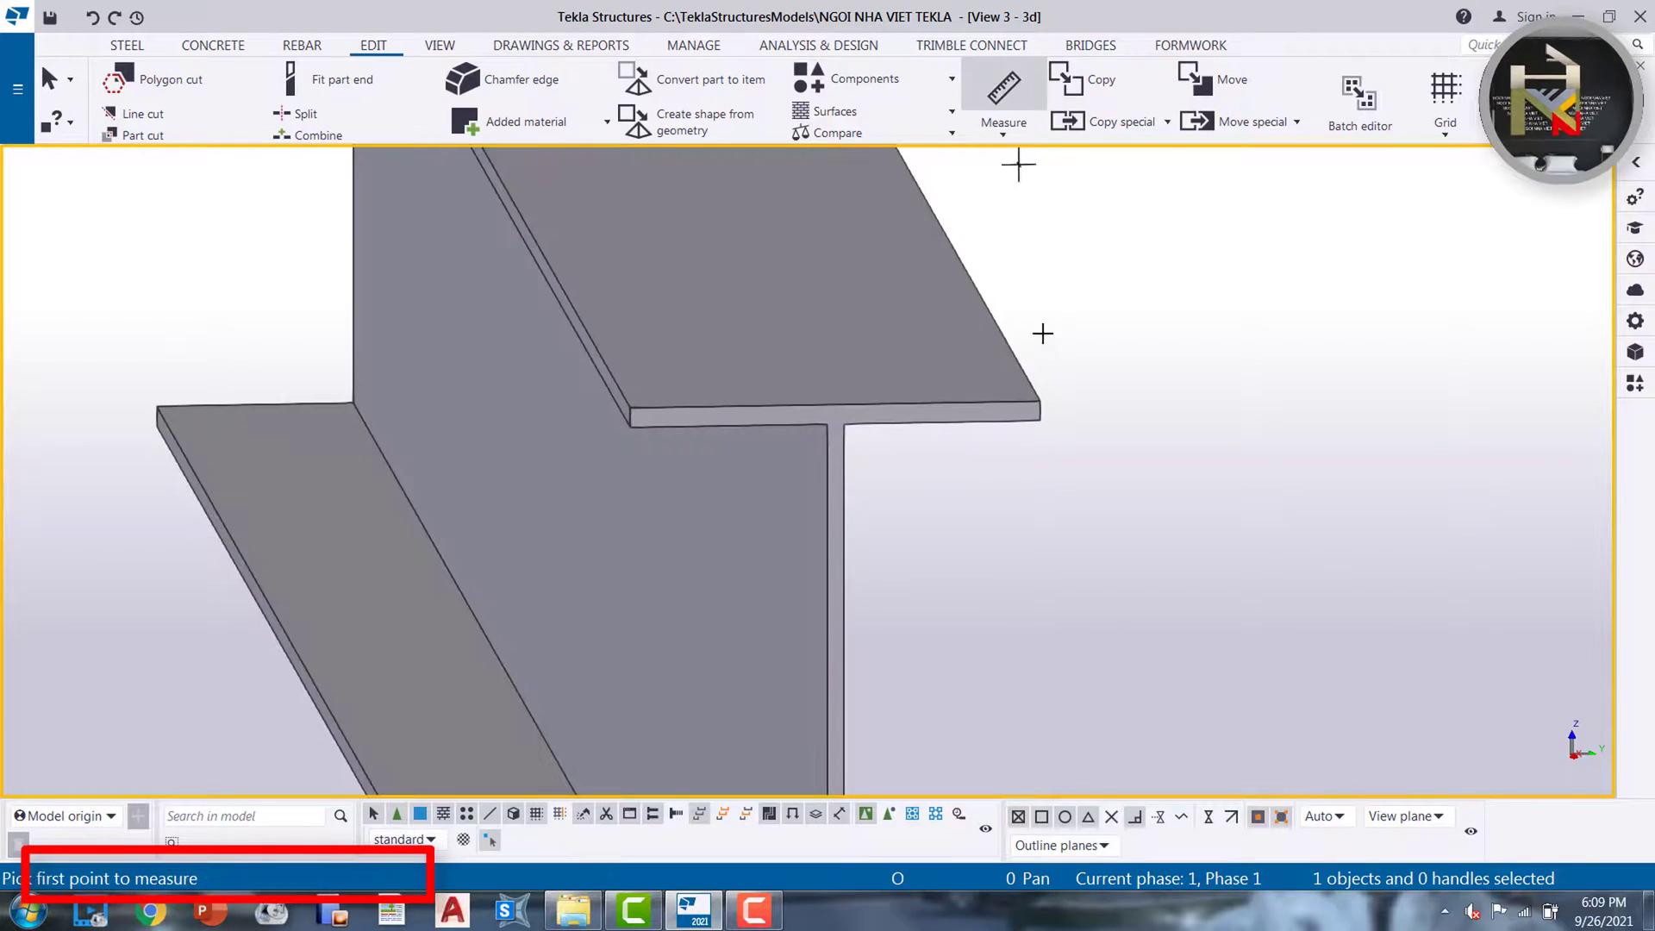
pyautogui.click(1040, 401)
pyautogui.scroll(3, 1041, 401)
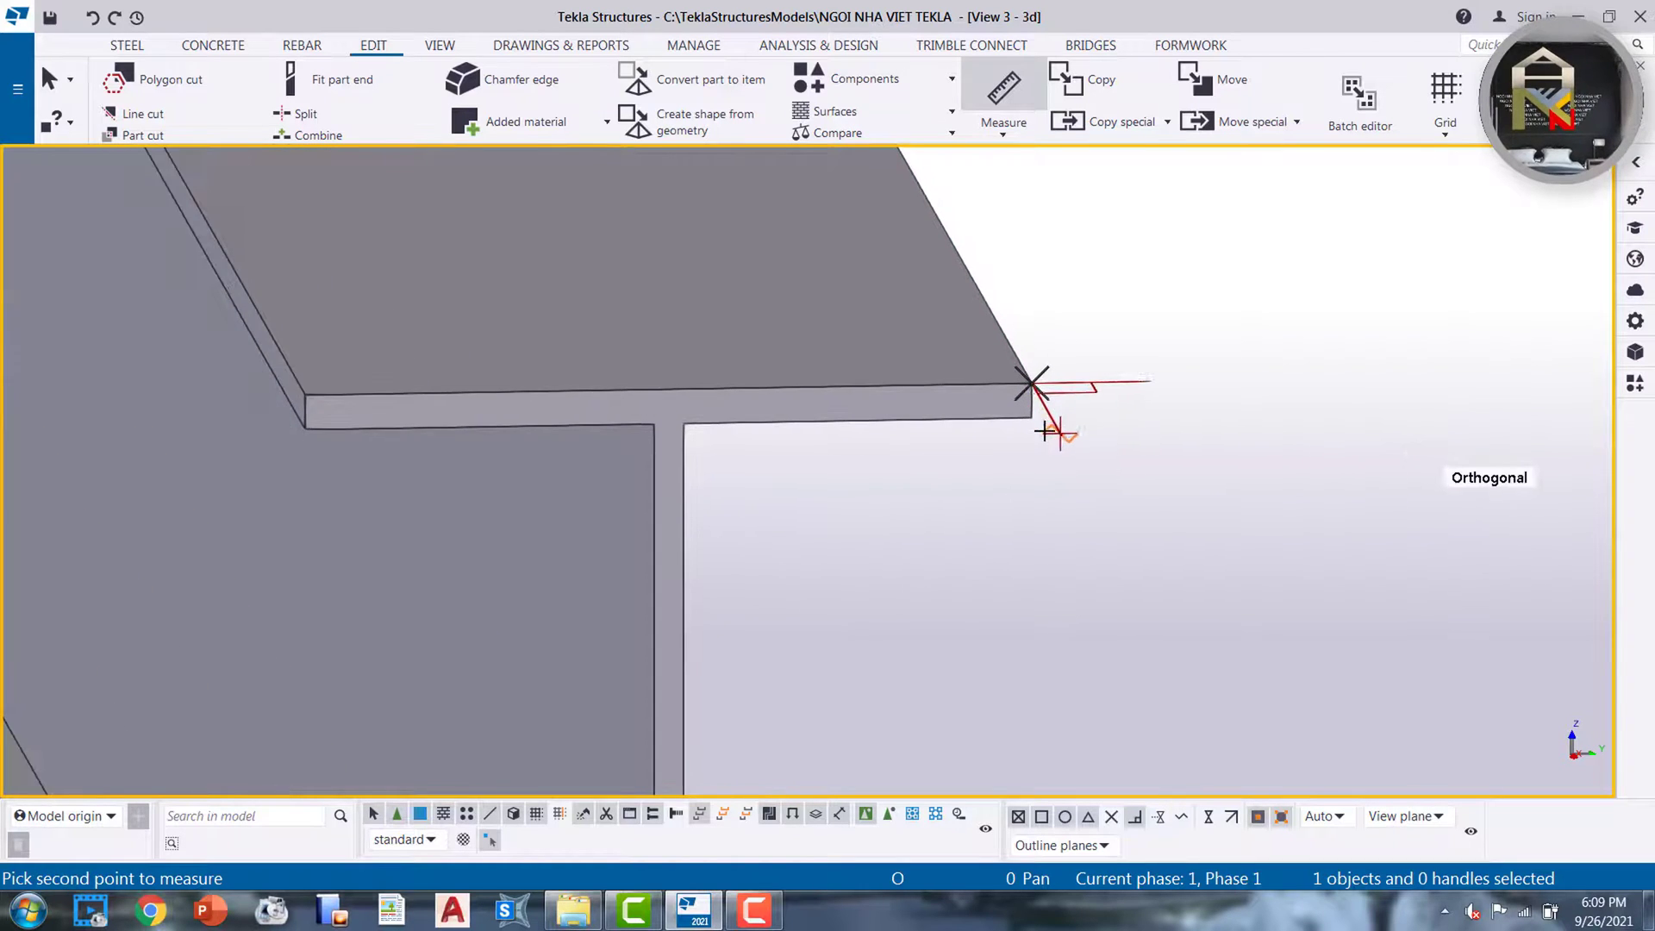
pyautogui.click(1025, 412)
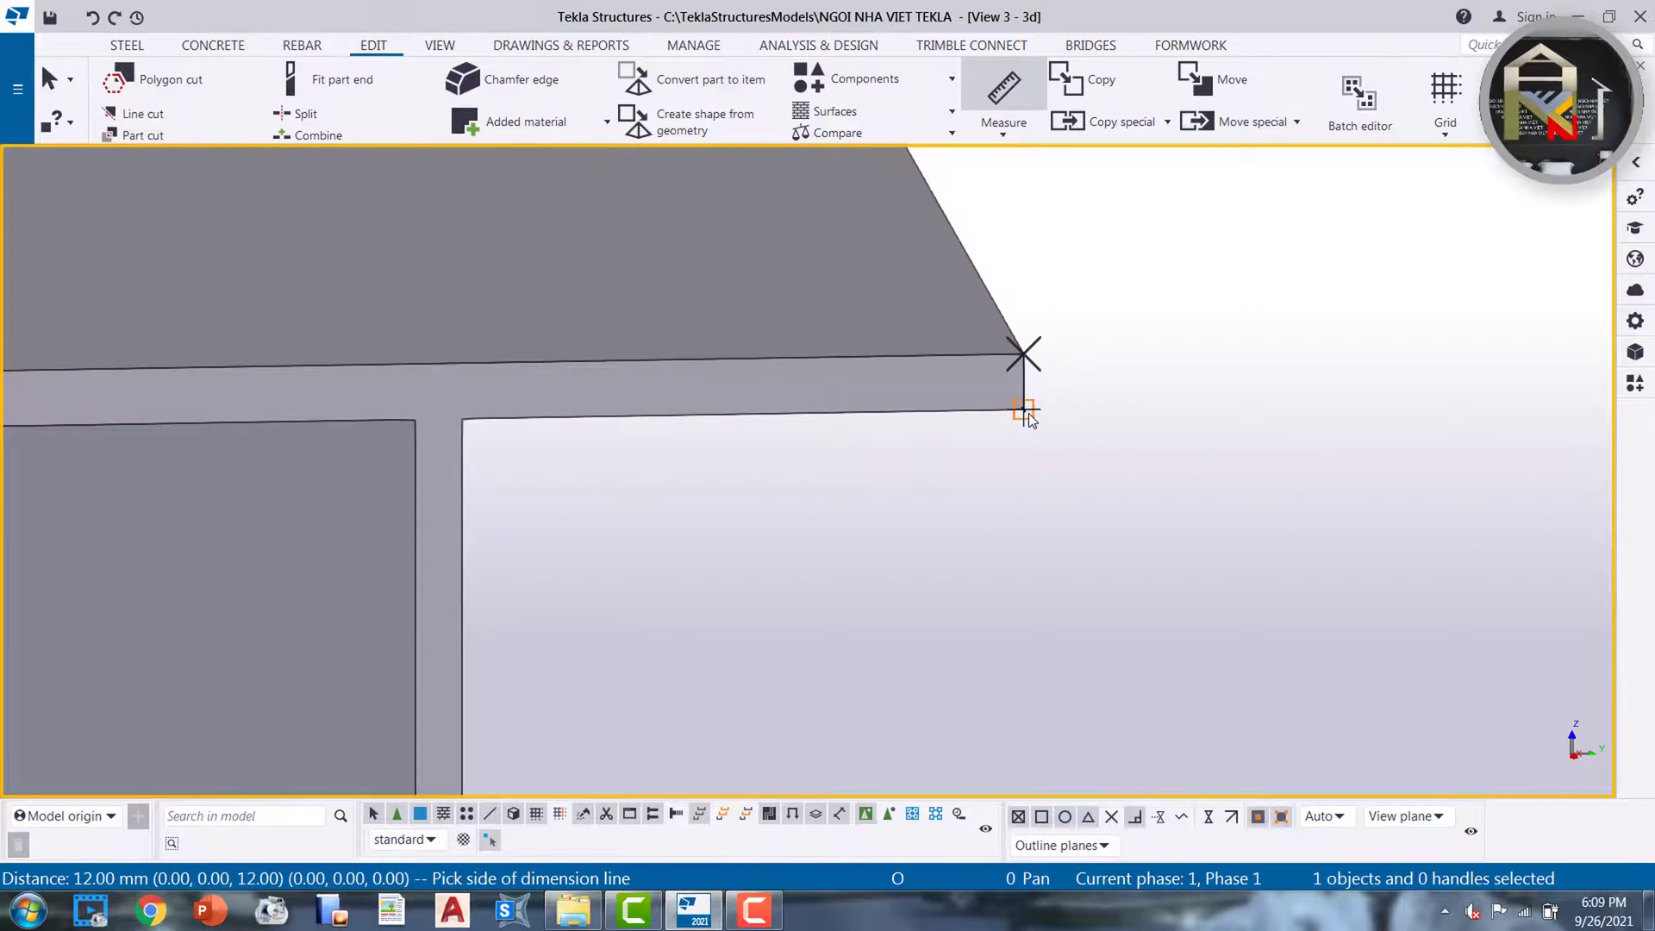
pyautogui.click(1030, 418)
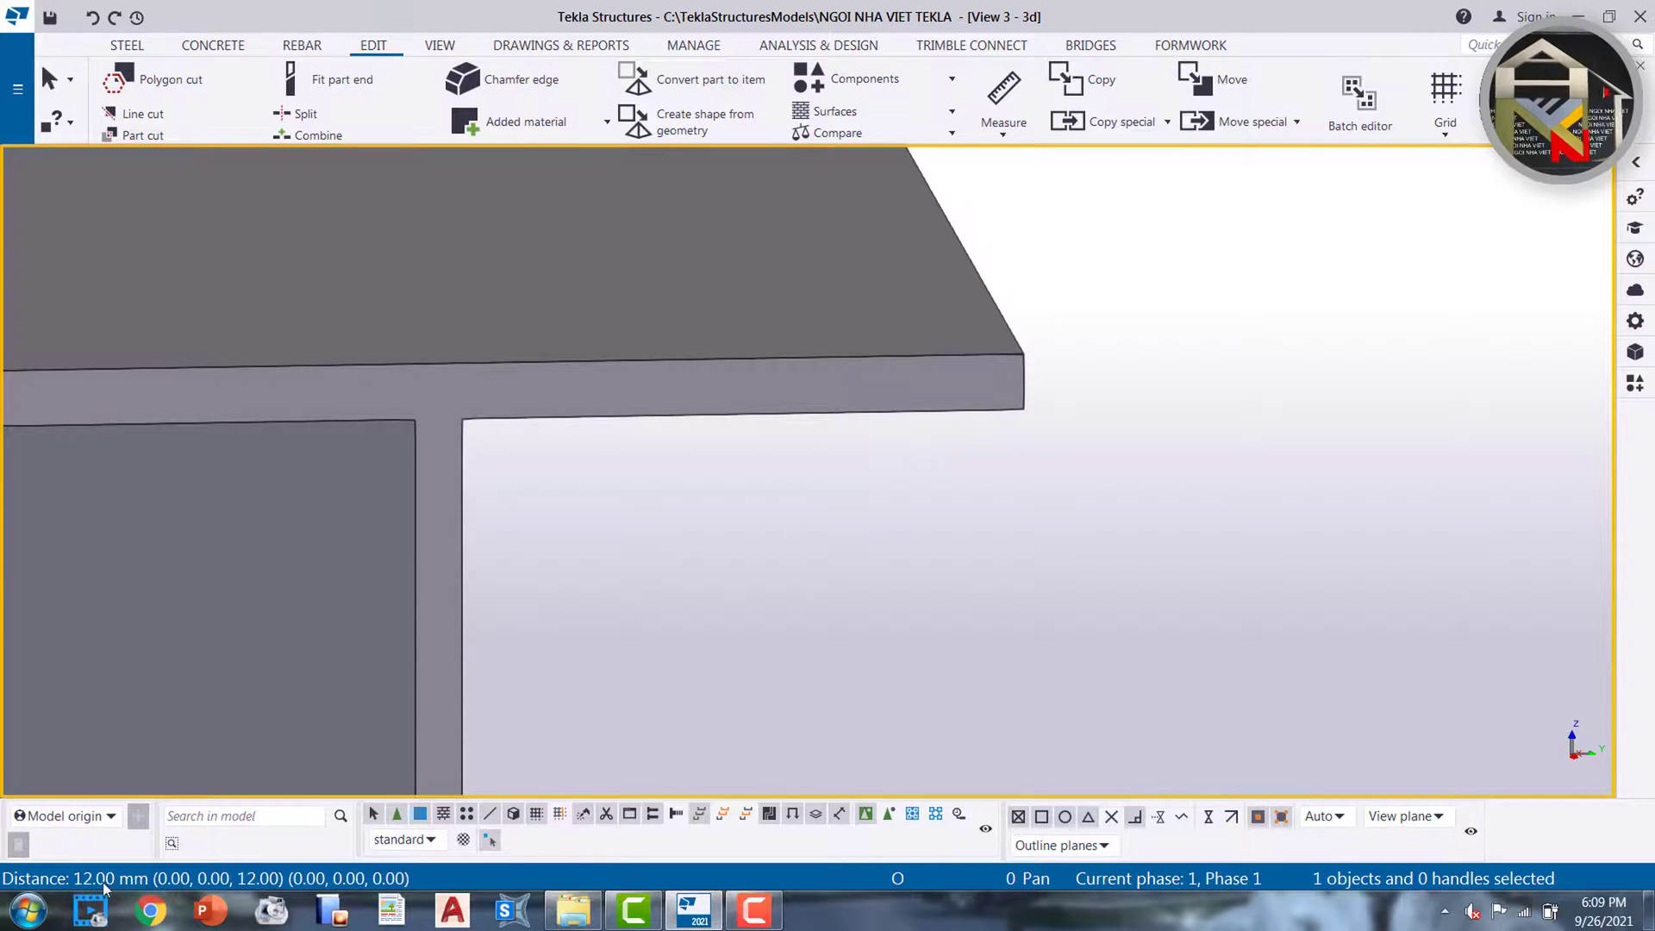
# Open the profile catalog for modification
pyautogui.scroll(-2, 925, 440)
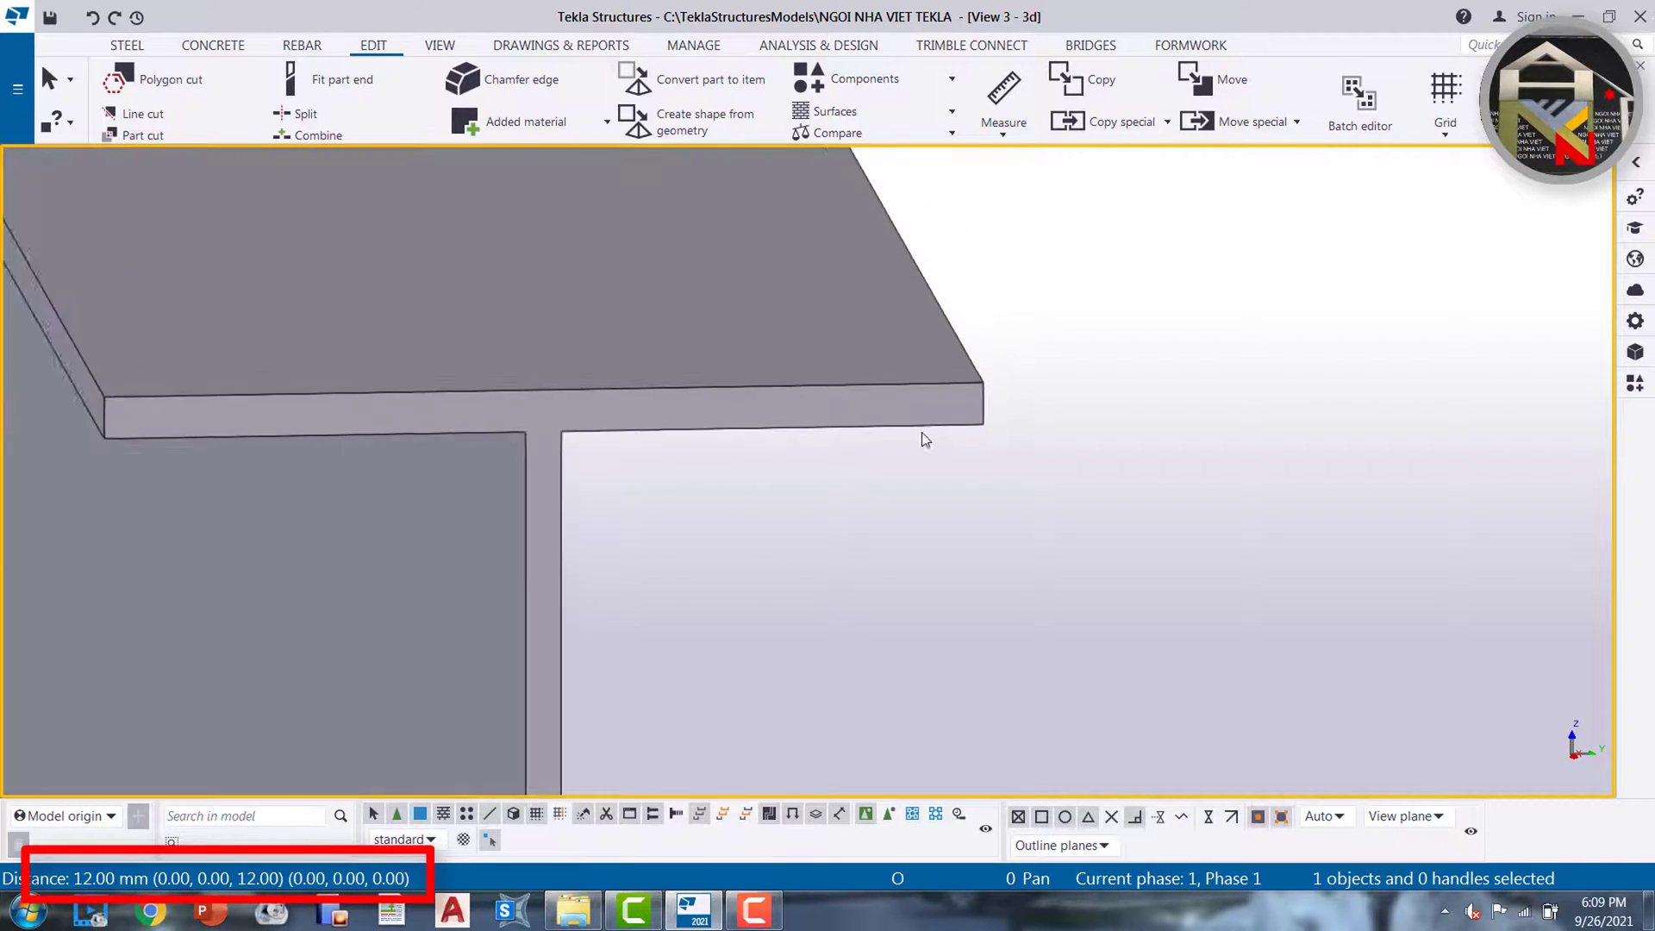
pyautogui.scroll(-6, 845, 435)
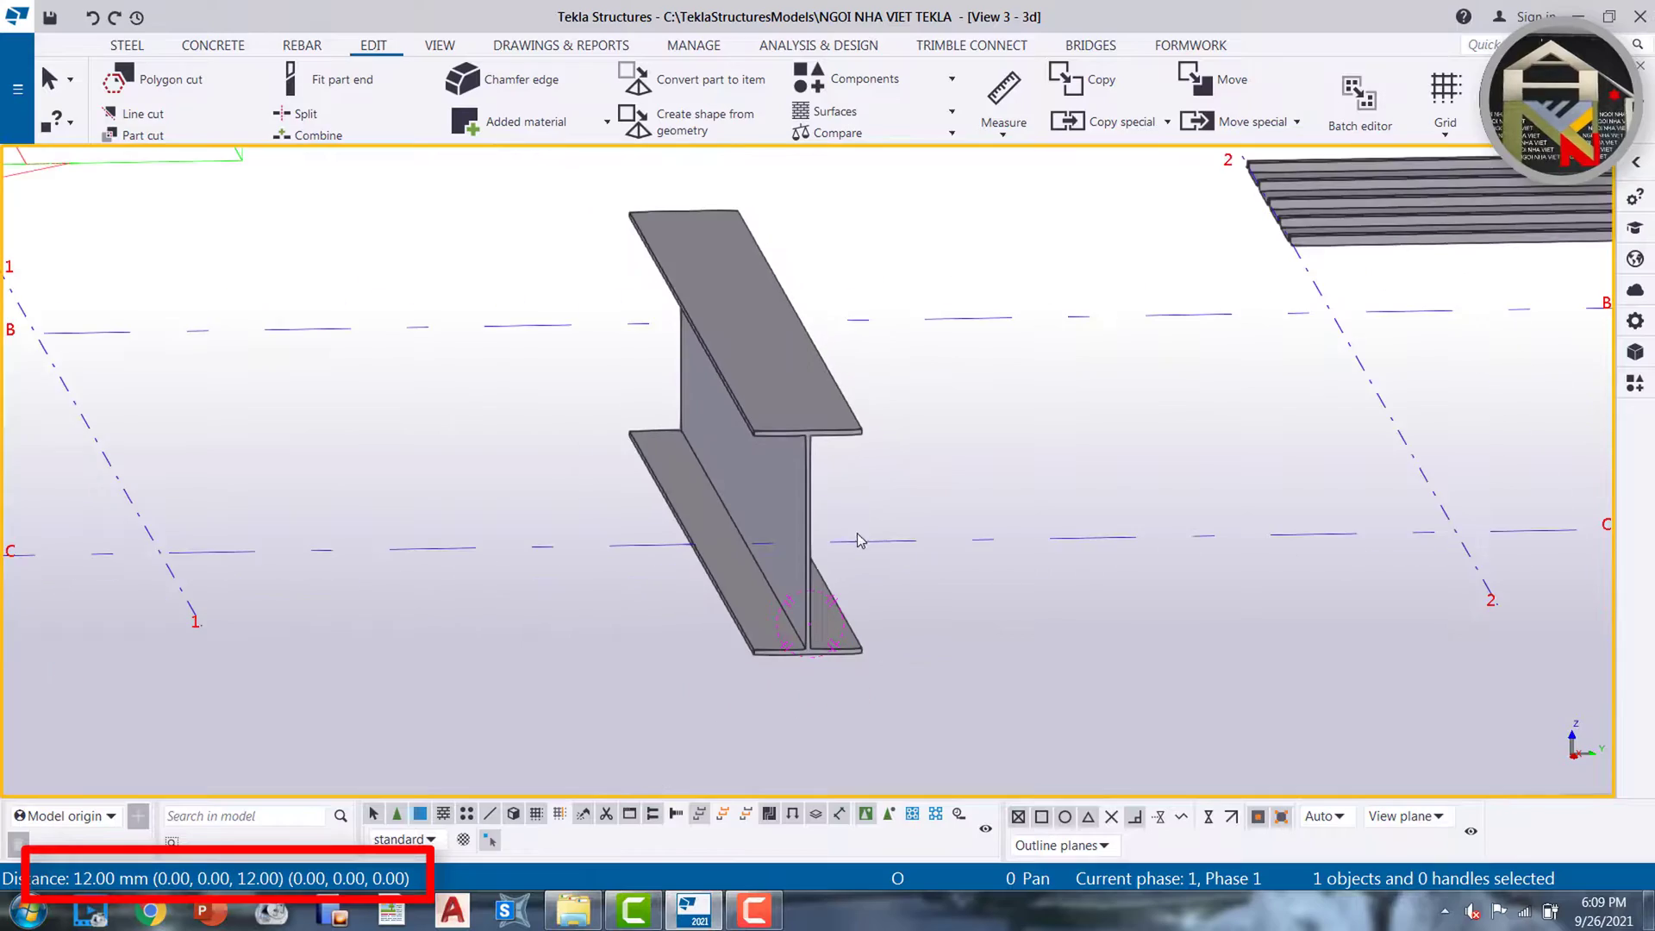
pyautogui.moveTo(859, 540); pyautogui.dragTo(858, 507, button='middle')
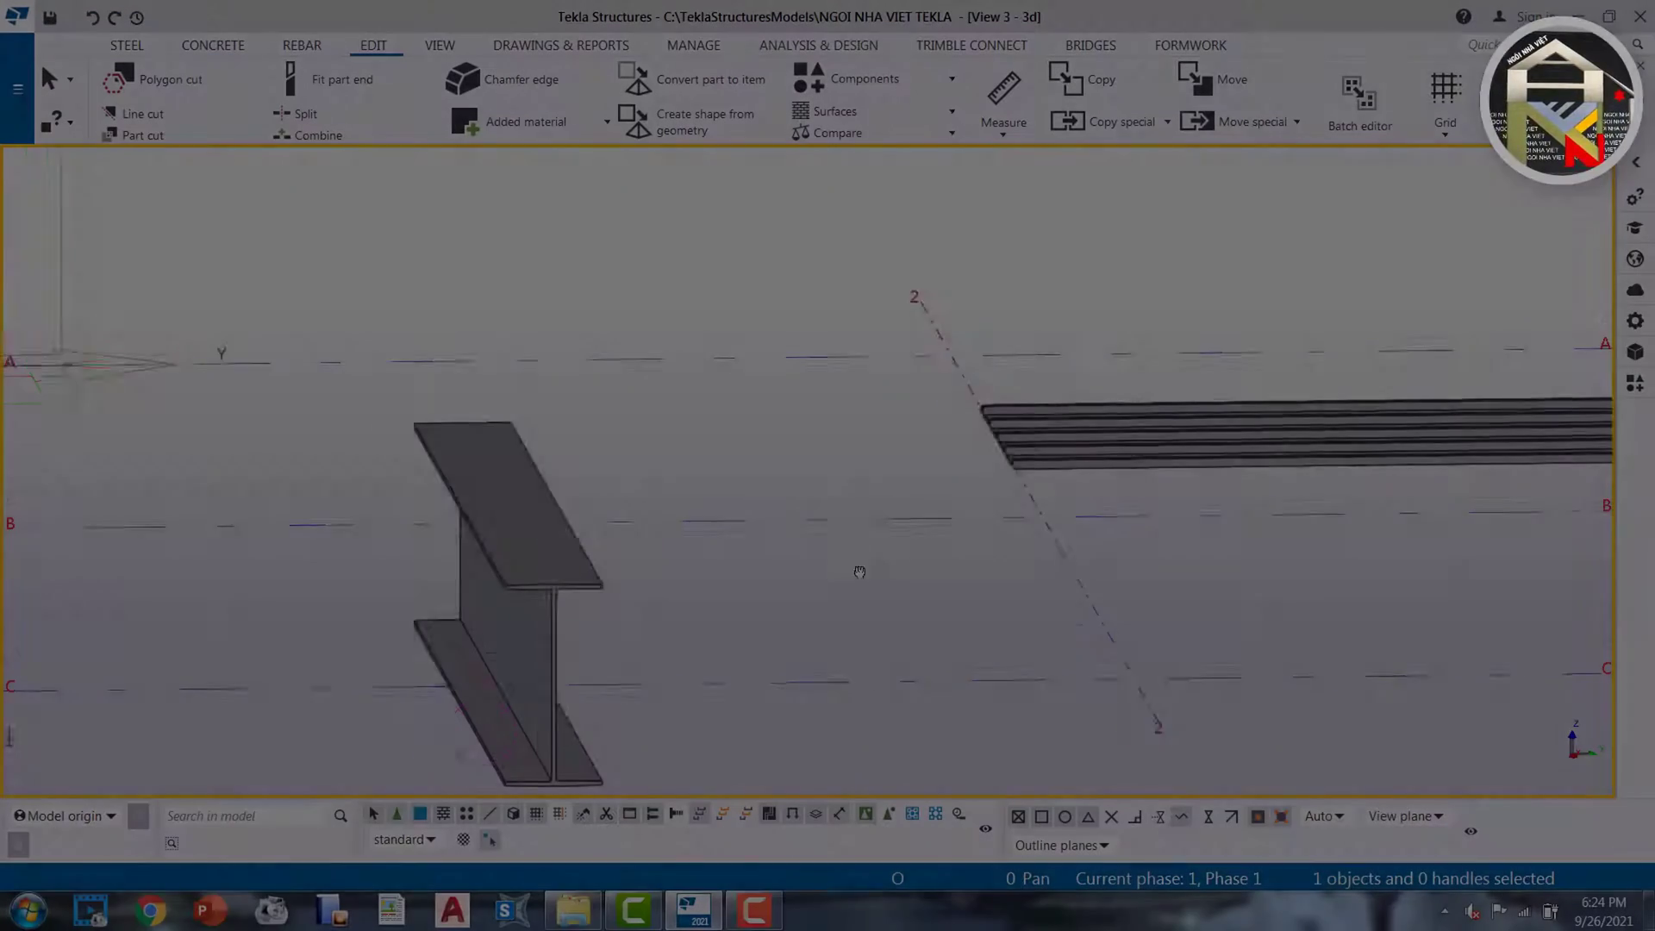
pyautogui.scroll(-2, 860, 508)
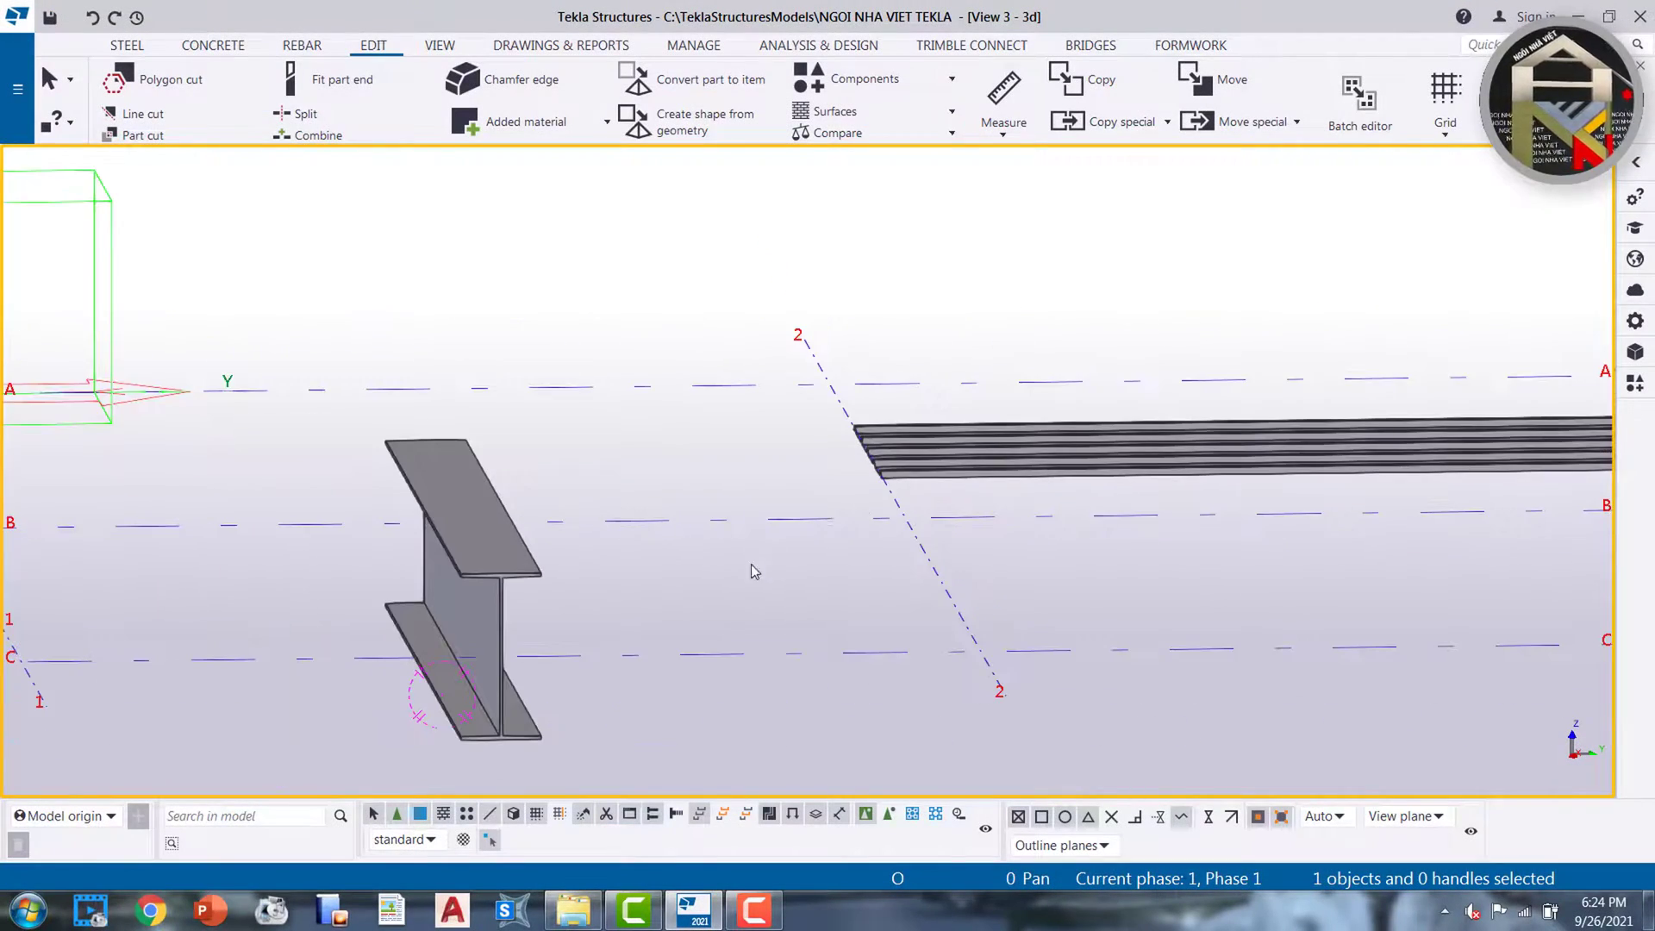
pyautogui.moveTo(722, 521); pyautogui.dragTo(727, 486, button='middle')
pyautogui.click(16, 81)
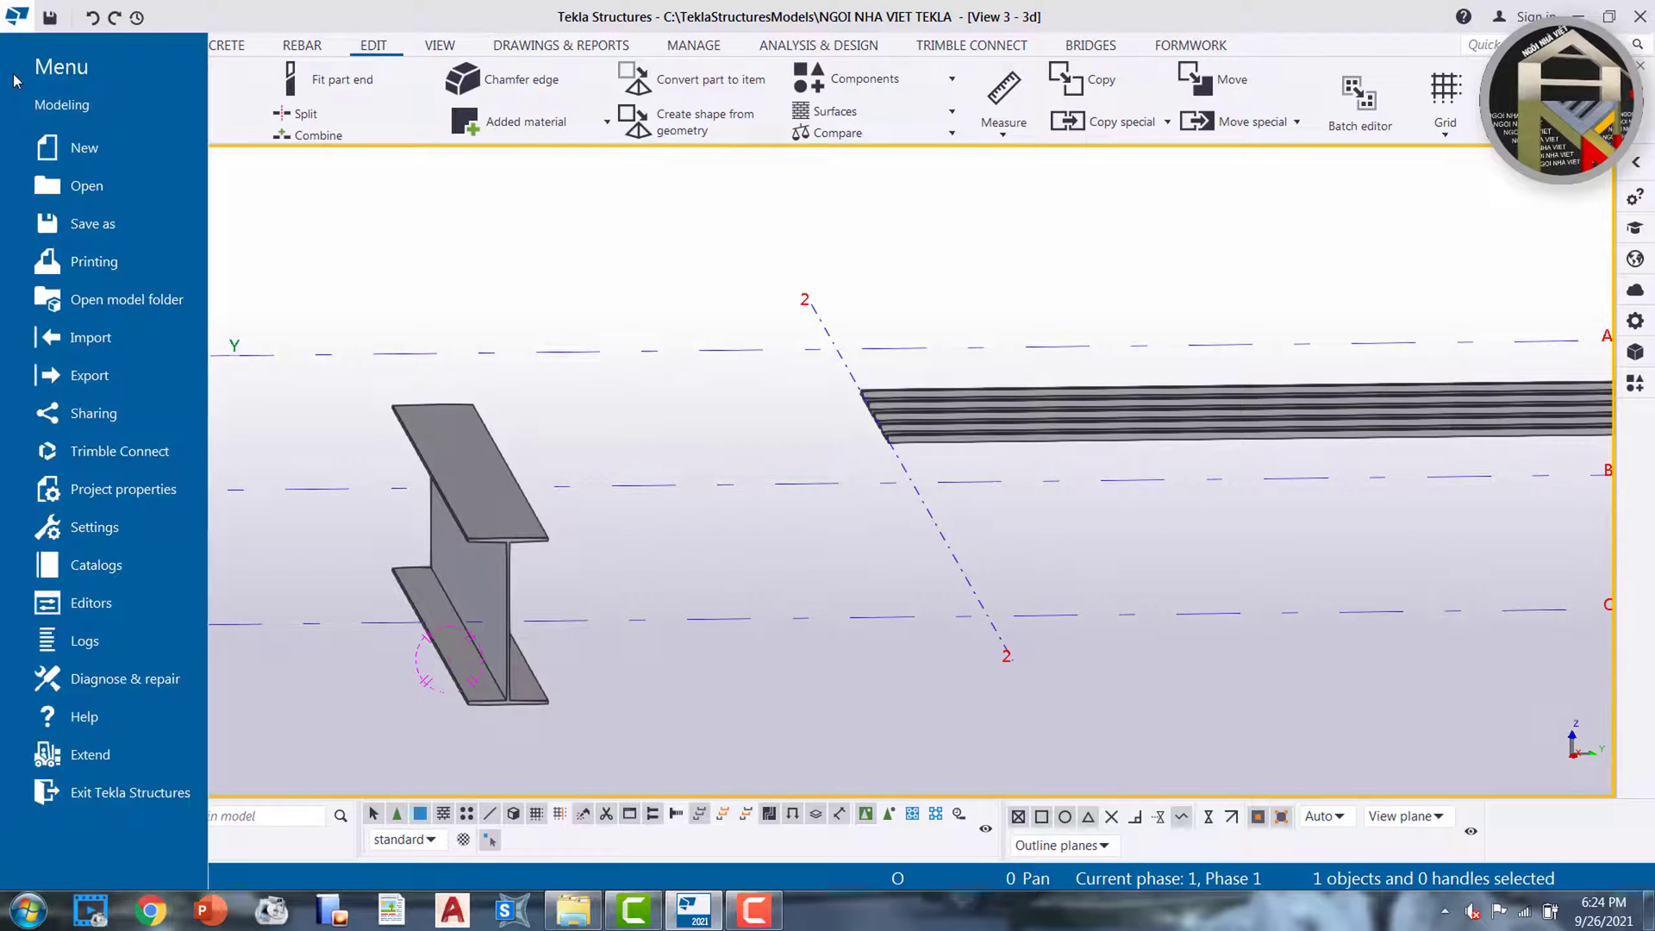
pyautogui.click(90, 569)
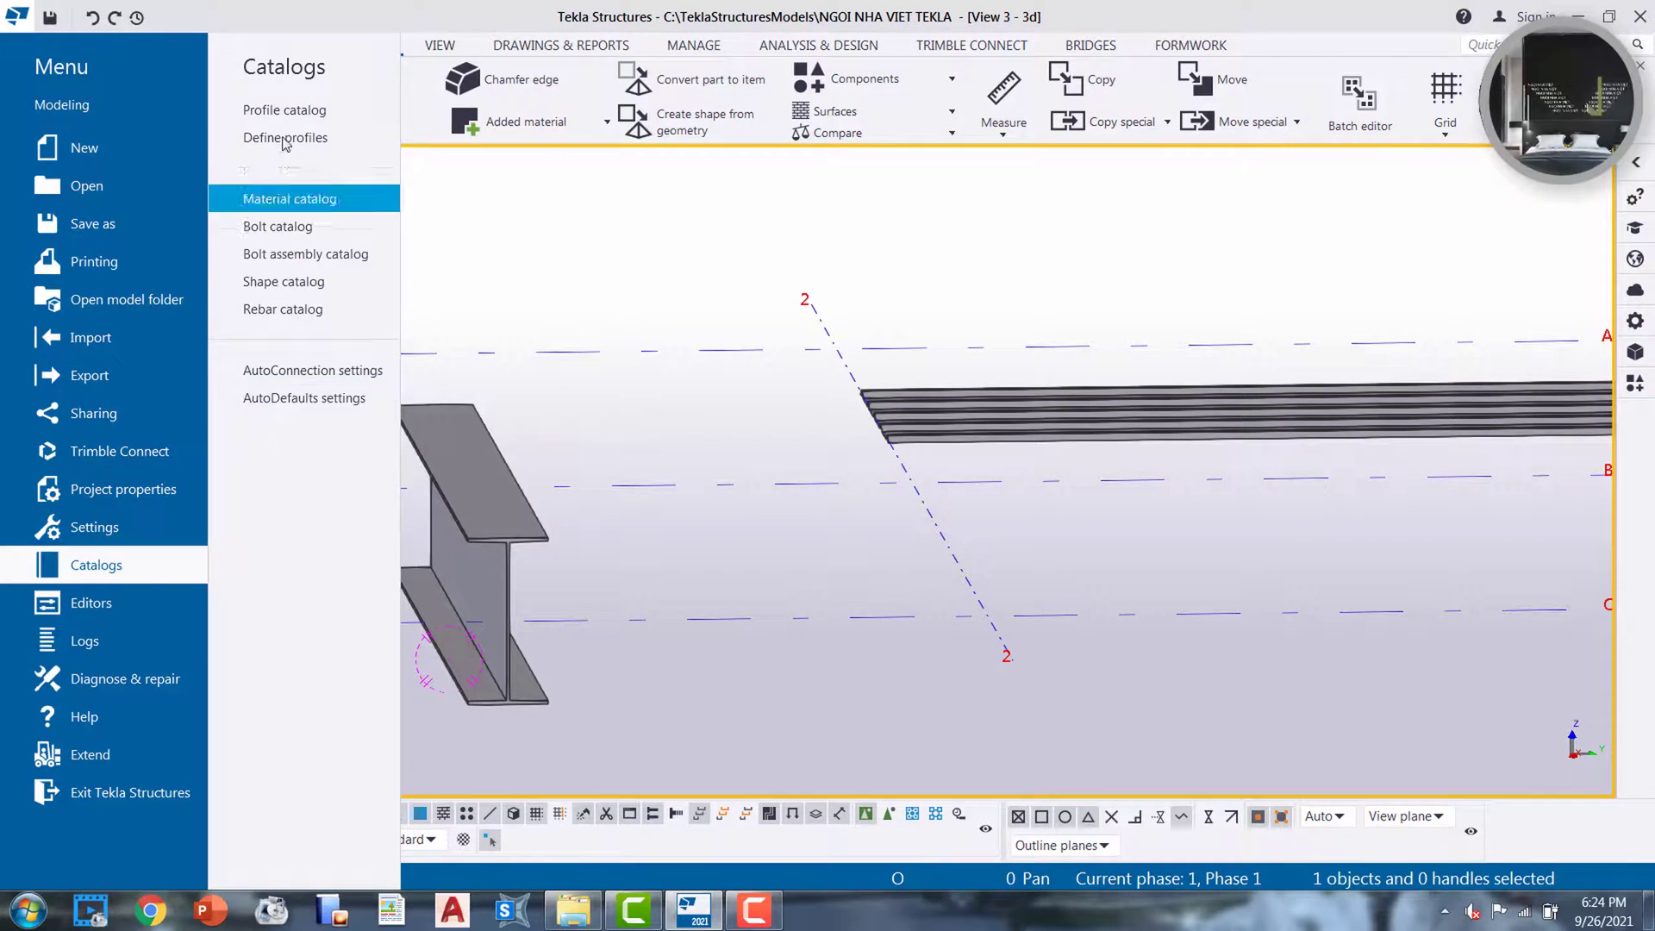
pyautogui.click(285, 111)
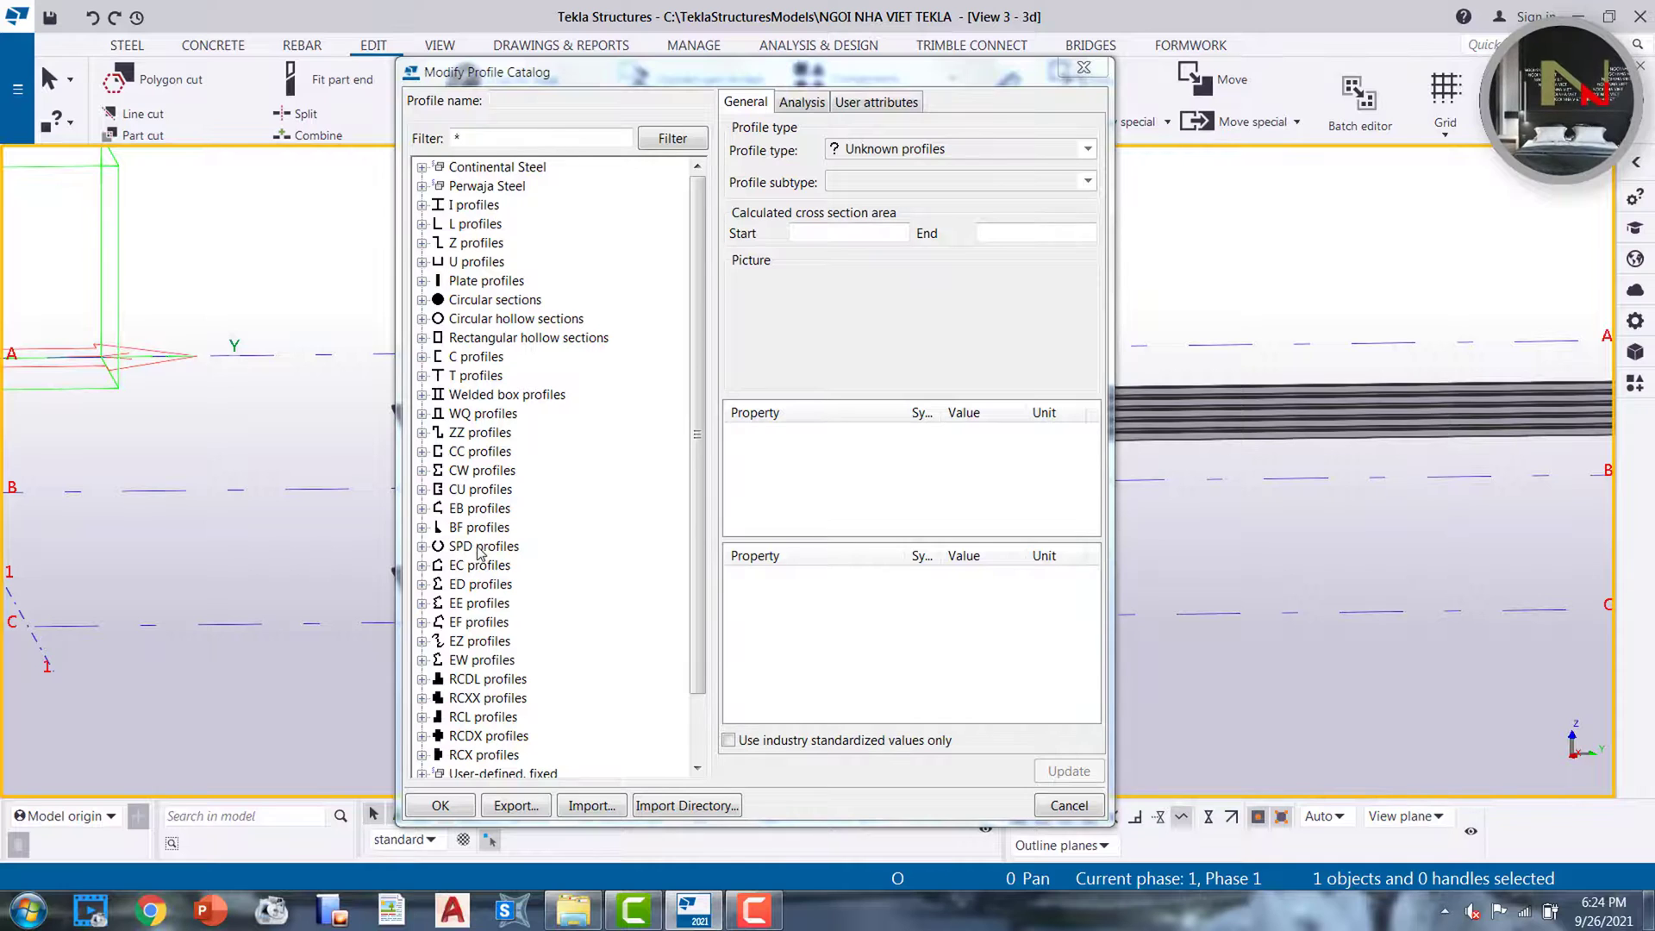
# Add a new profile to the ZZ profiles group of the catalog
pyautogui.moveTo(697, 438); pyautogui.dragTo(697, 404)
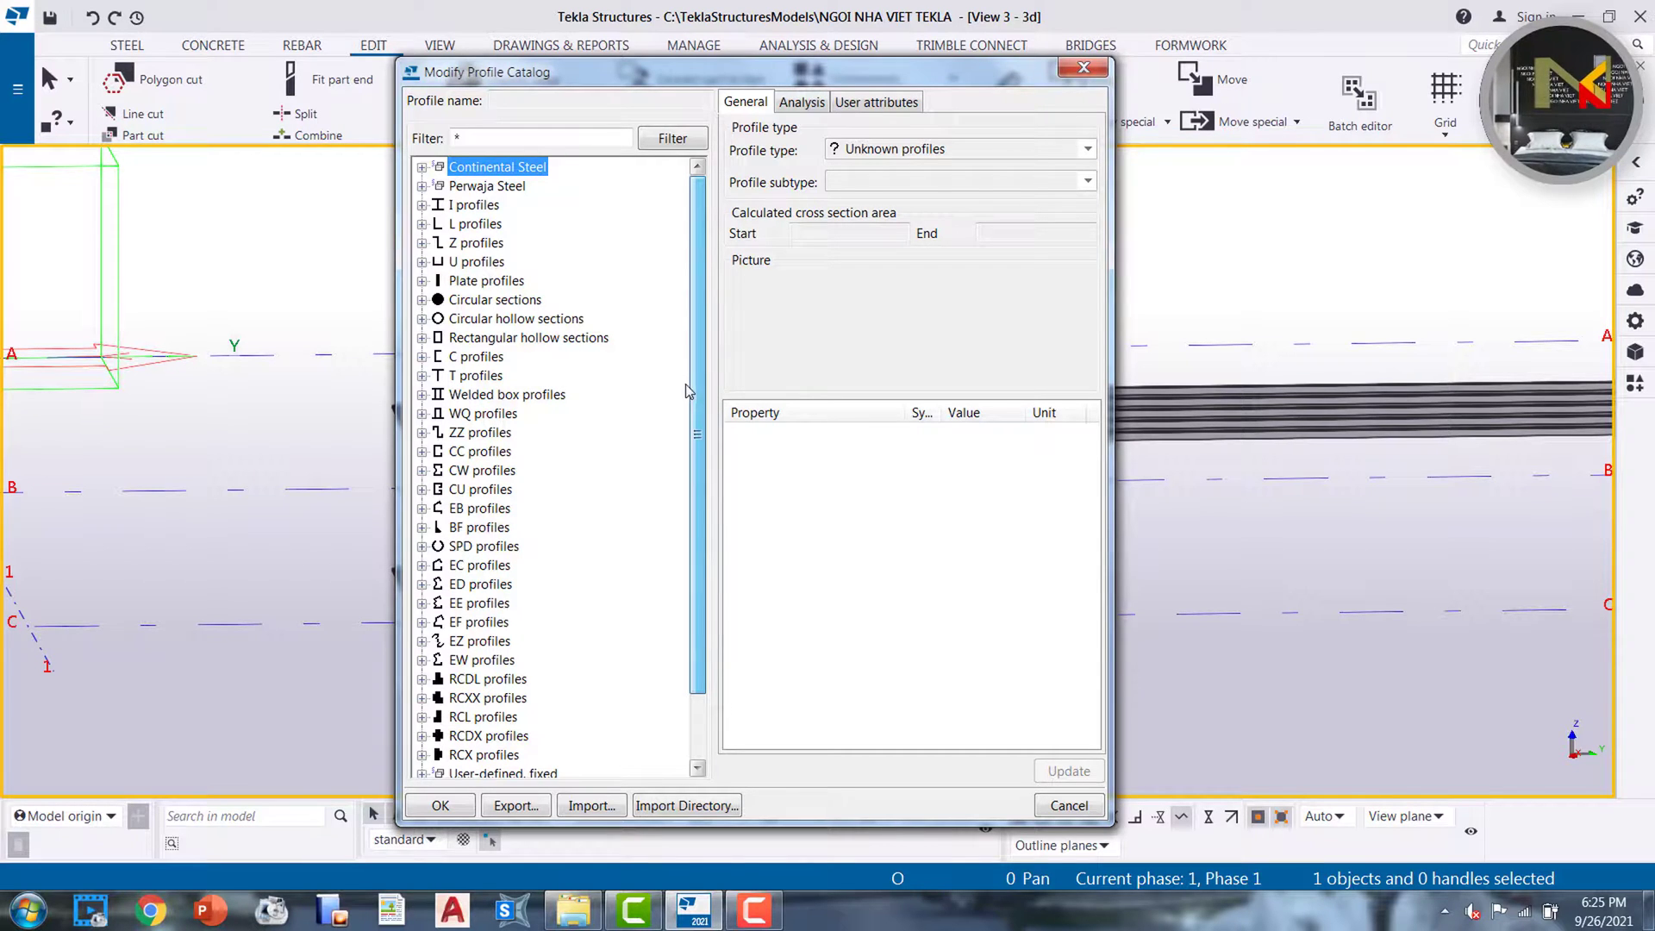
pyautogui.click(422, 433)
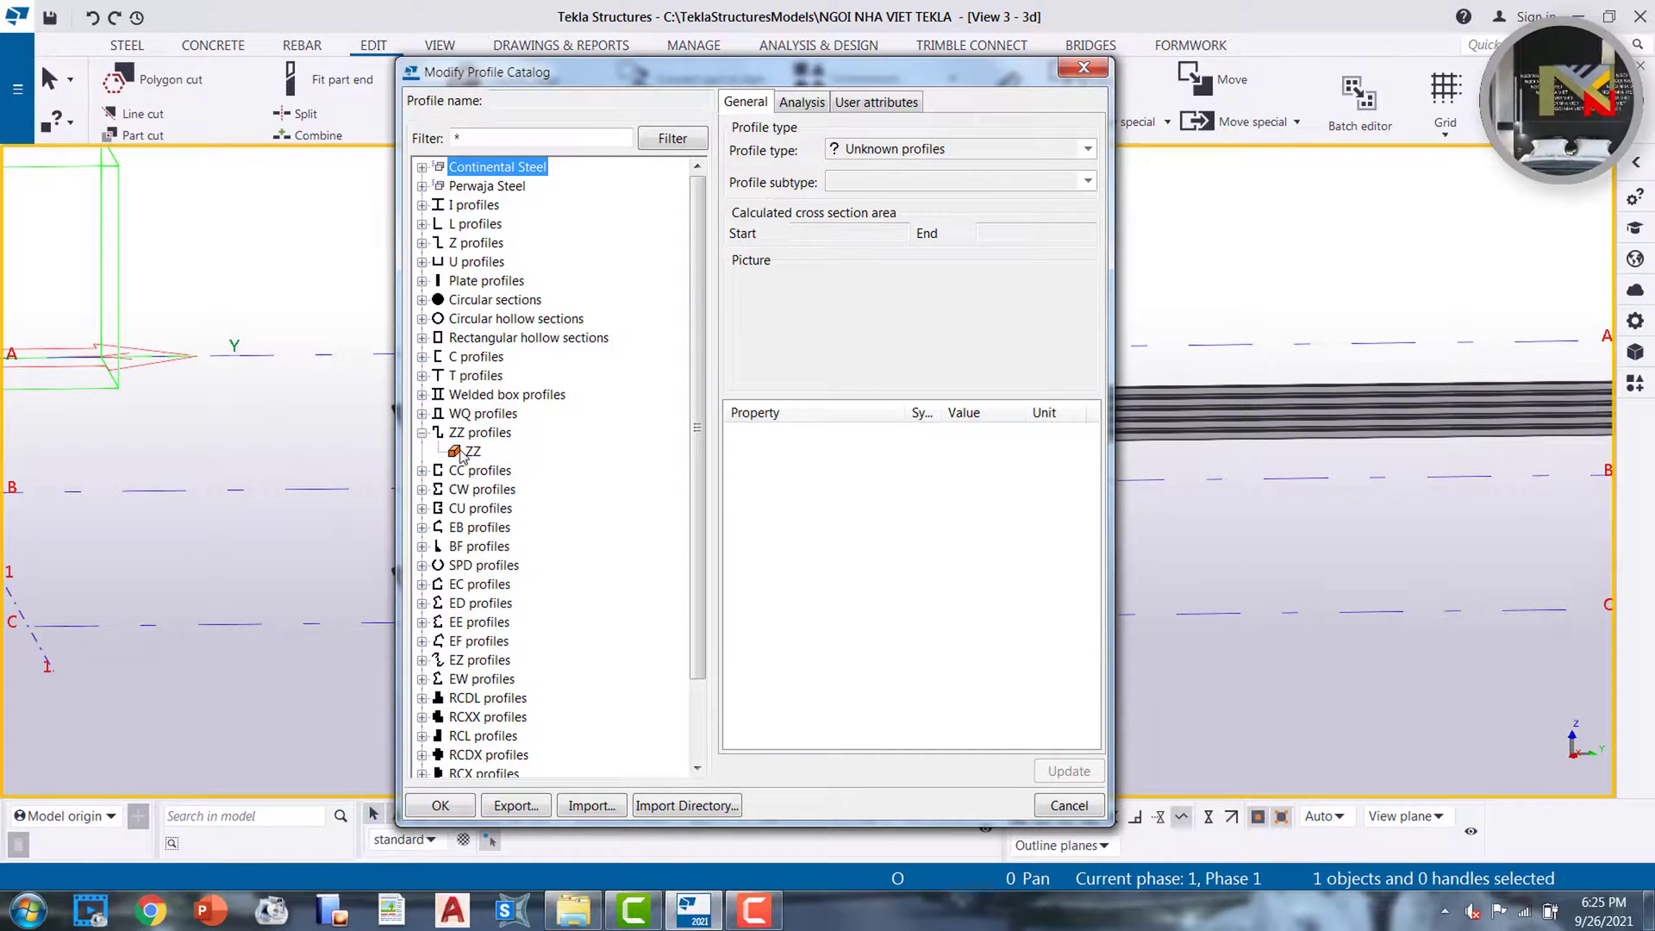
pyautogui.rightClick(461, 452)
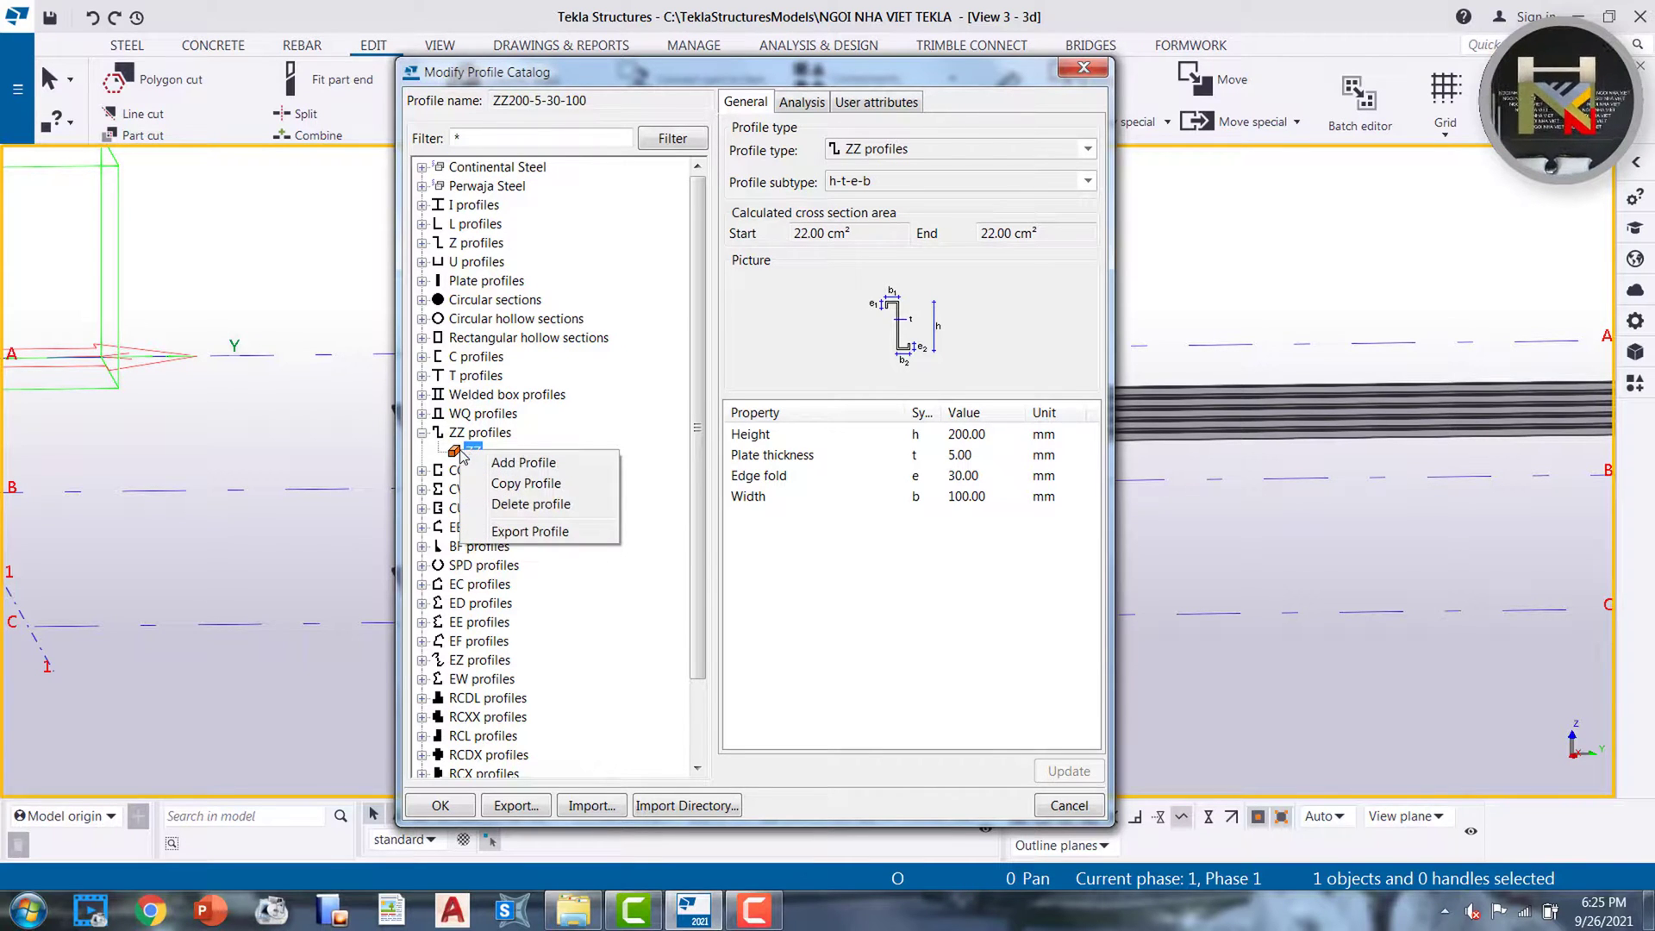
pyautogui.click(499, 464)
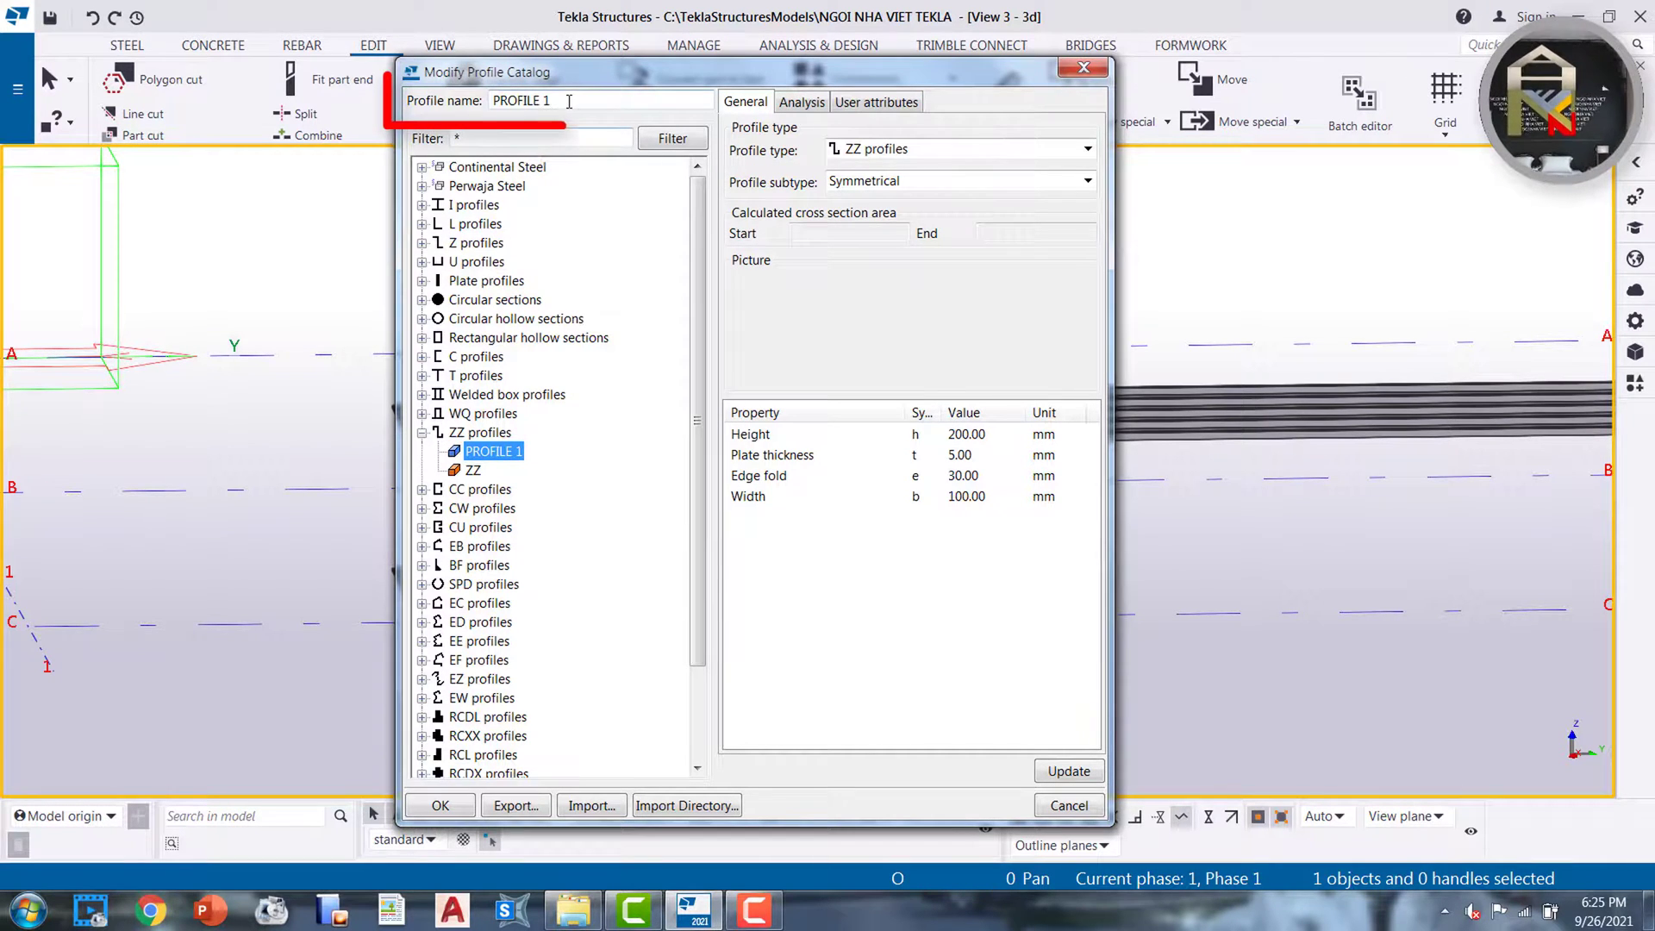
# Rename the new profile in the ZZ profiles group as Z200
pyautogui.moveTo(571, 100); pyautogui.dragTo(368, 78)
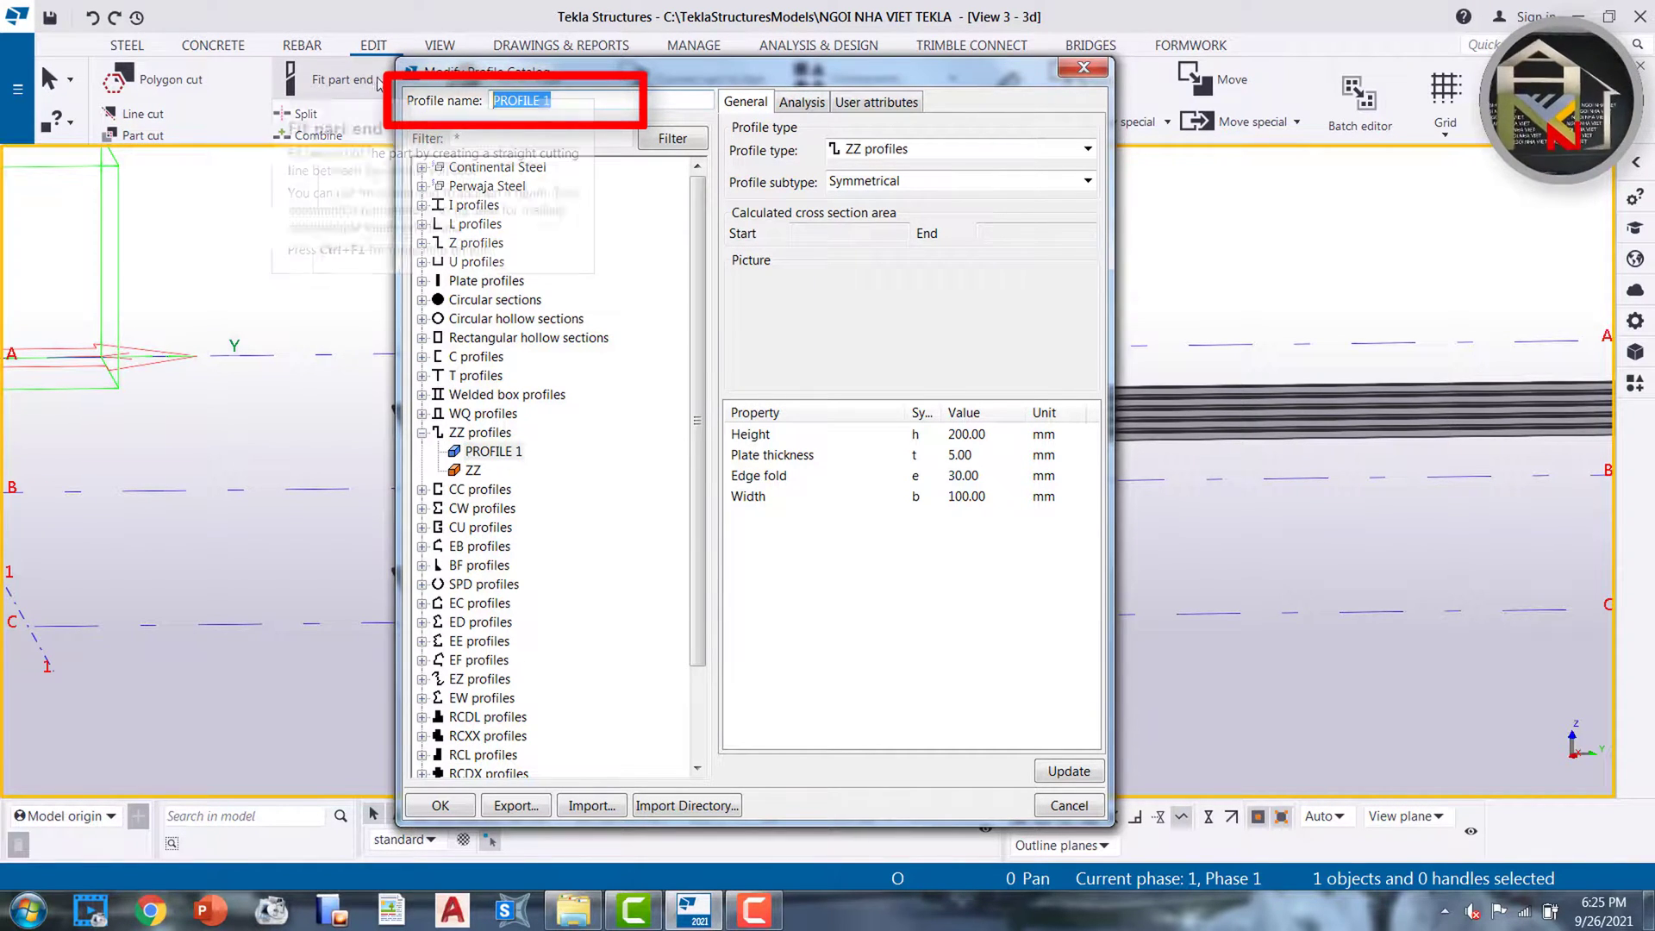
pyautogui.write('Z20')
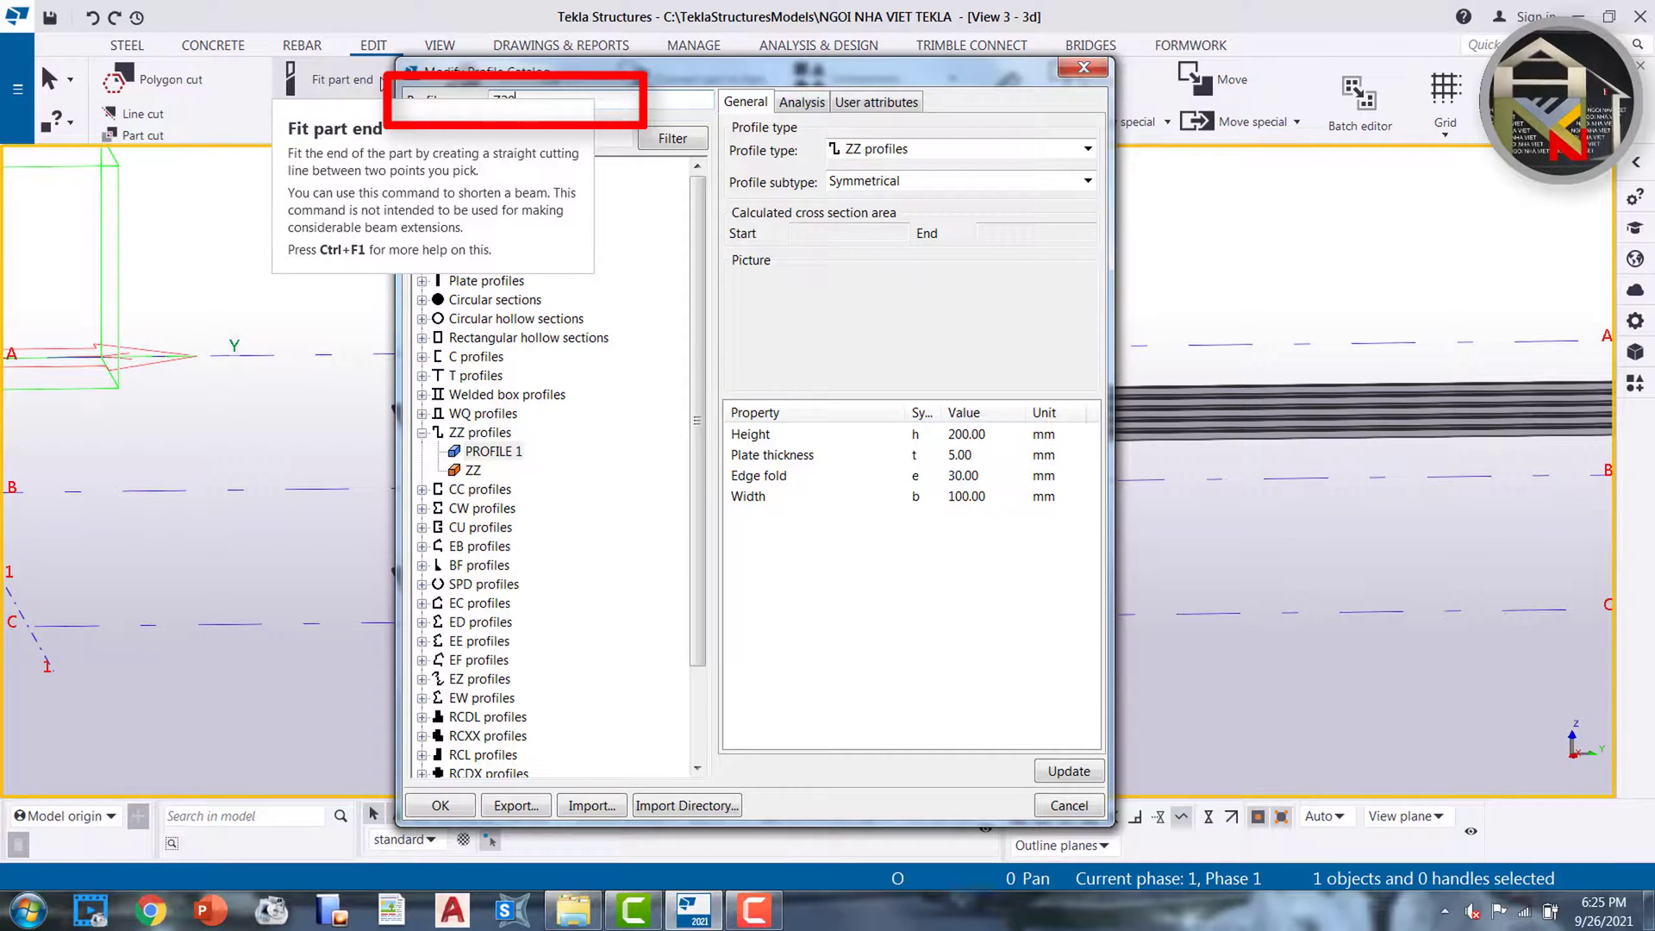
pyautogui.write('0')
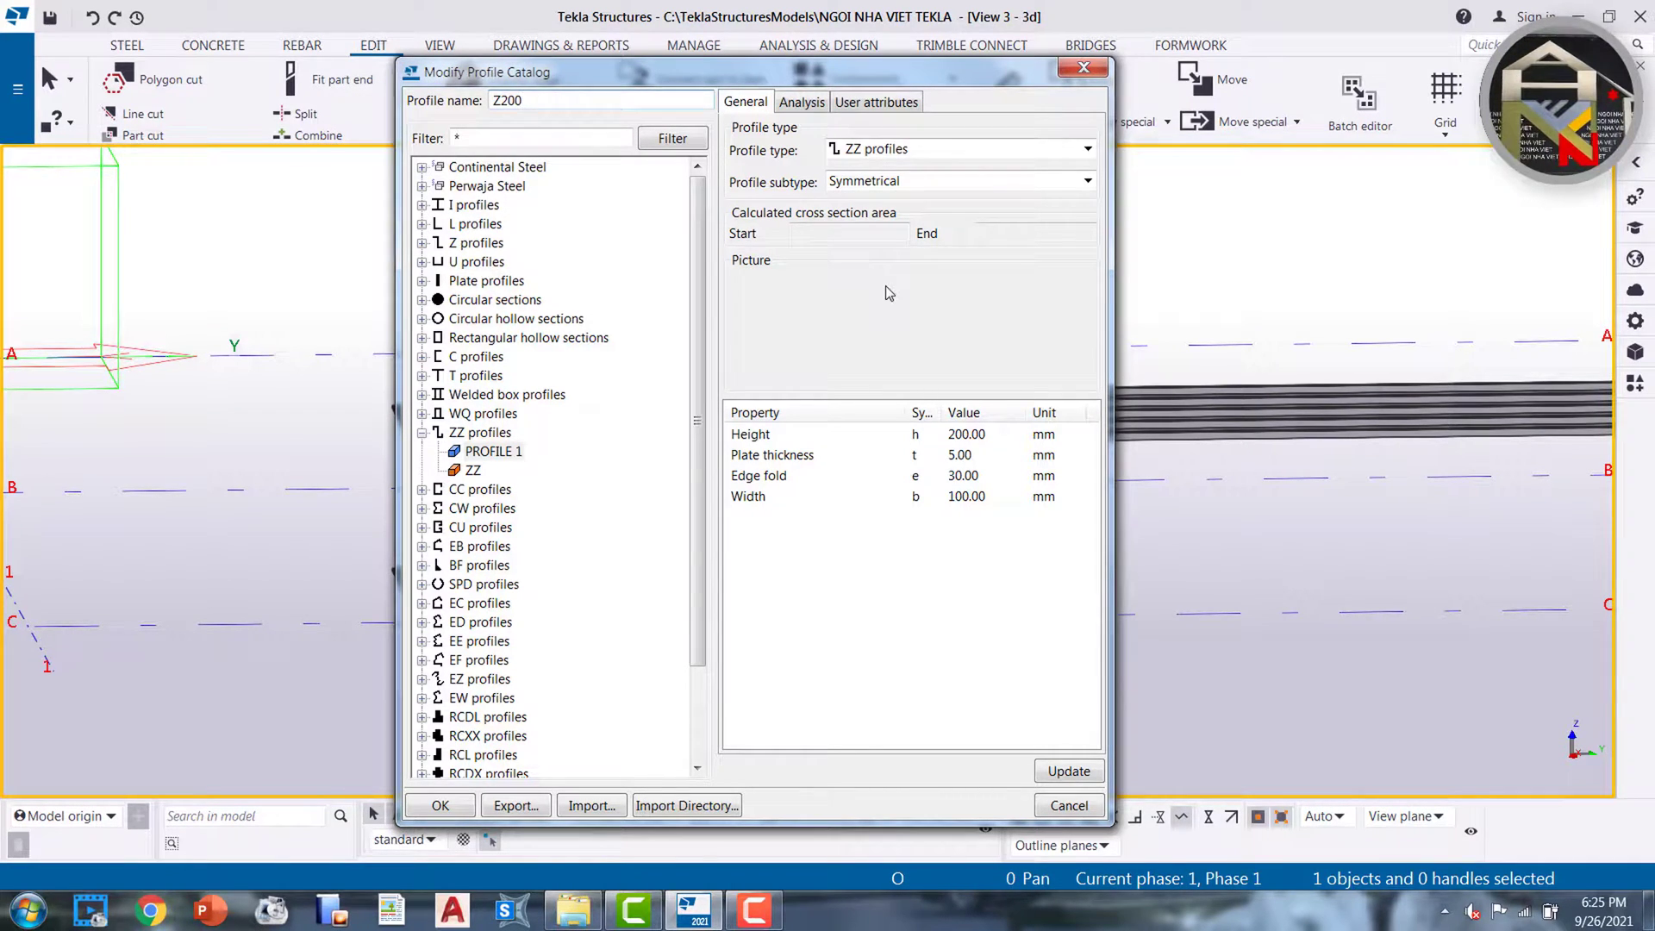
pyautogui.press('Return')
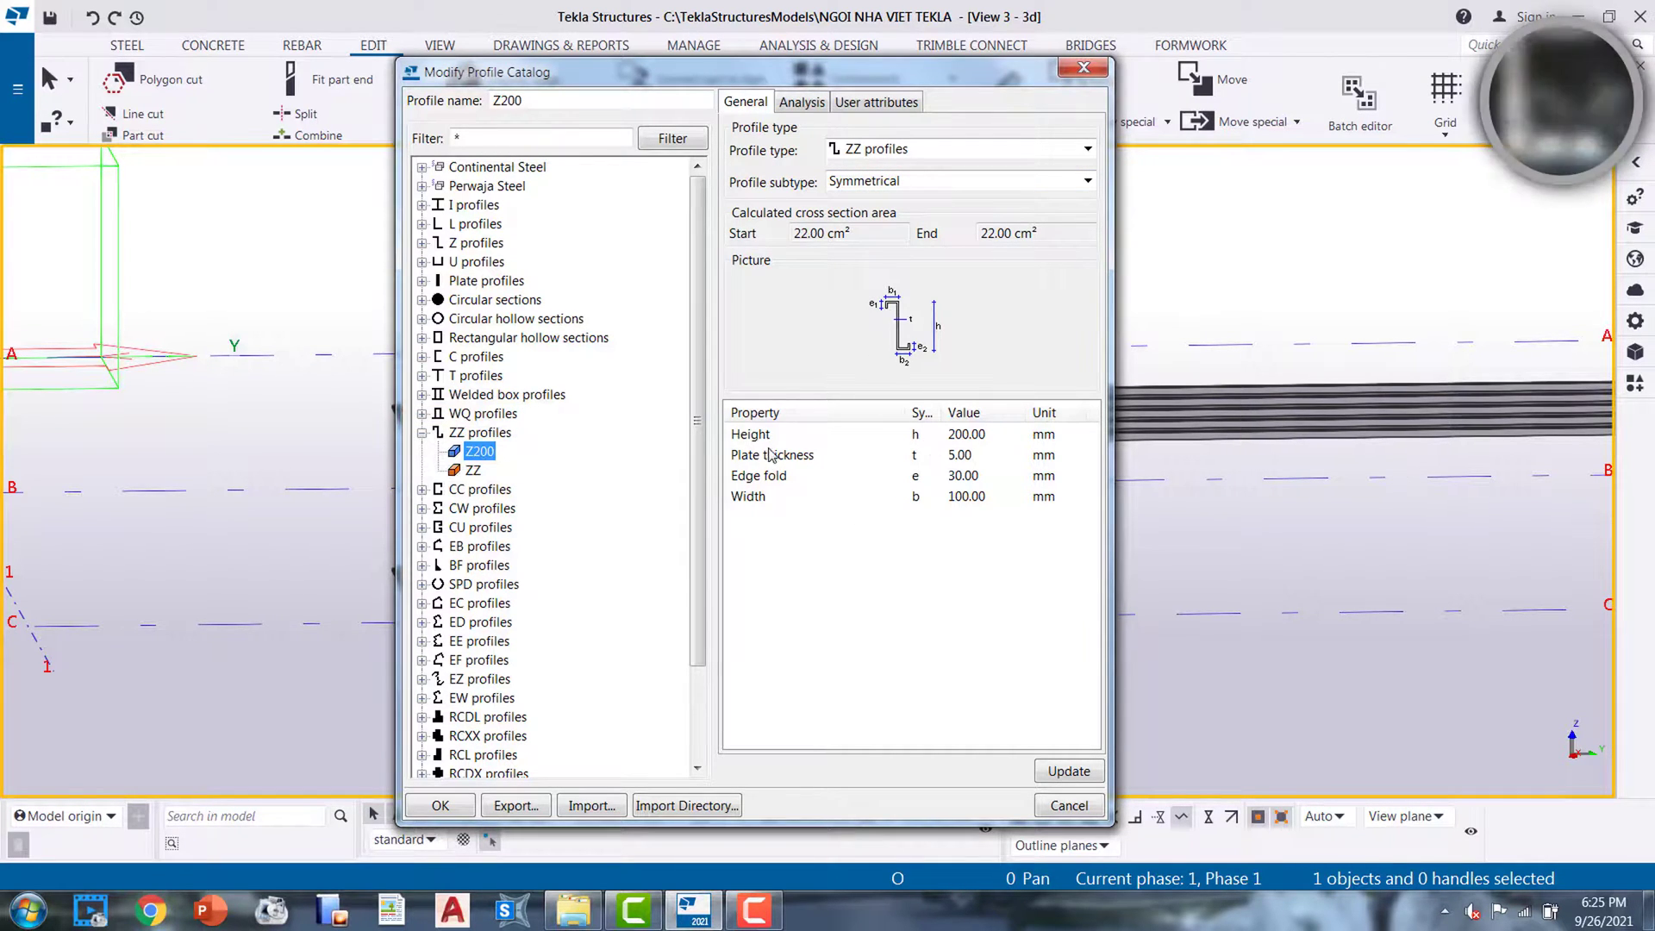
# Set the Z200 profile's plate thickness to 1.5 mm and width to 70 mm, then save the catalog changes to the model folder
pyautogui.doubleClick(959, 458)
pyautogui.moveTo(956, 460); pyautogui.dragTo(1028, 458)
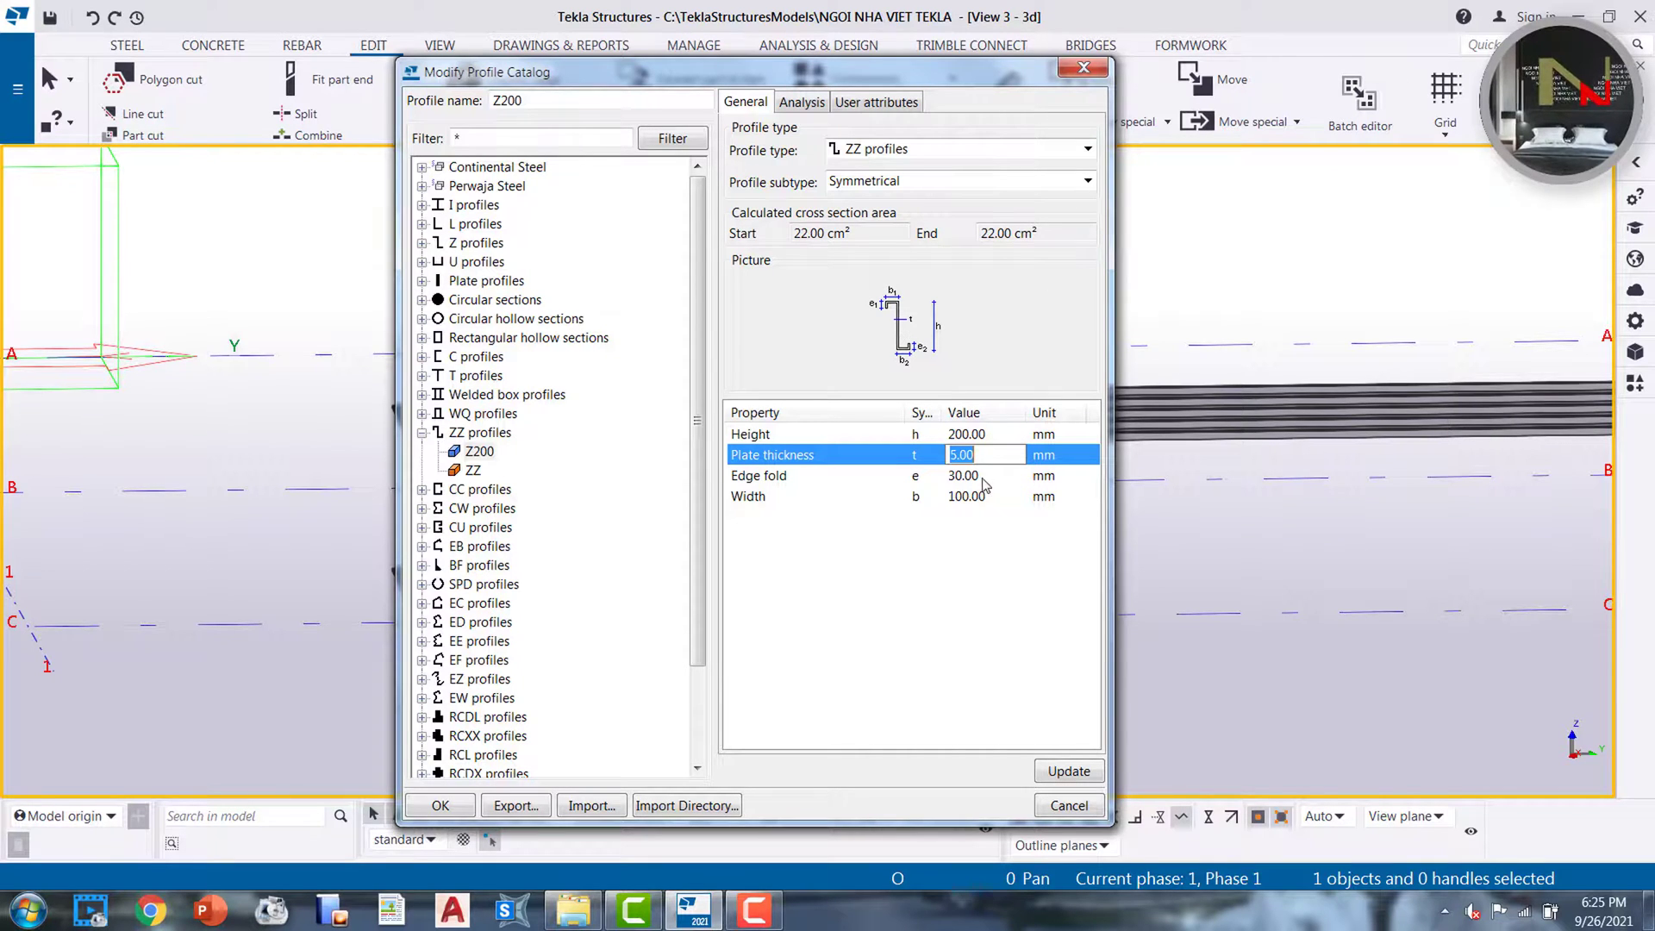
pyautogui.write('1.5')
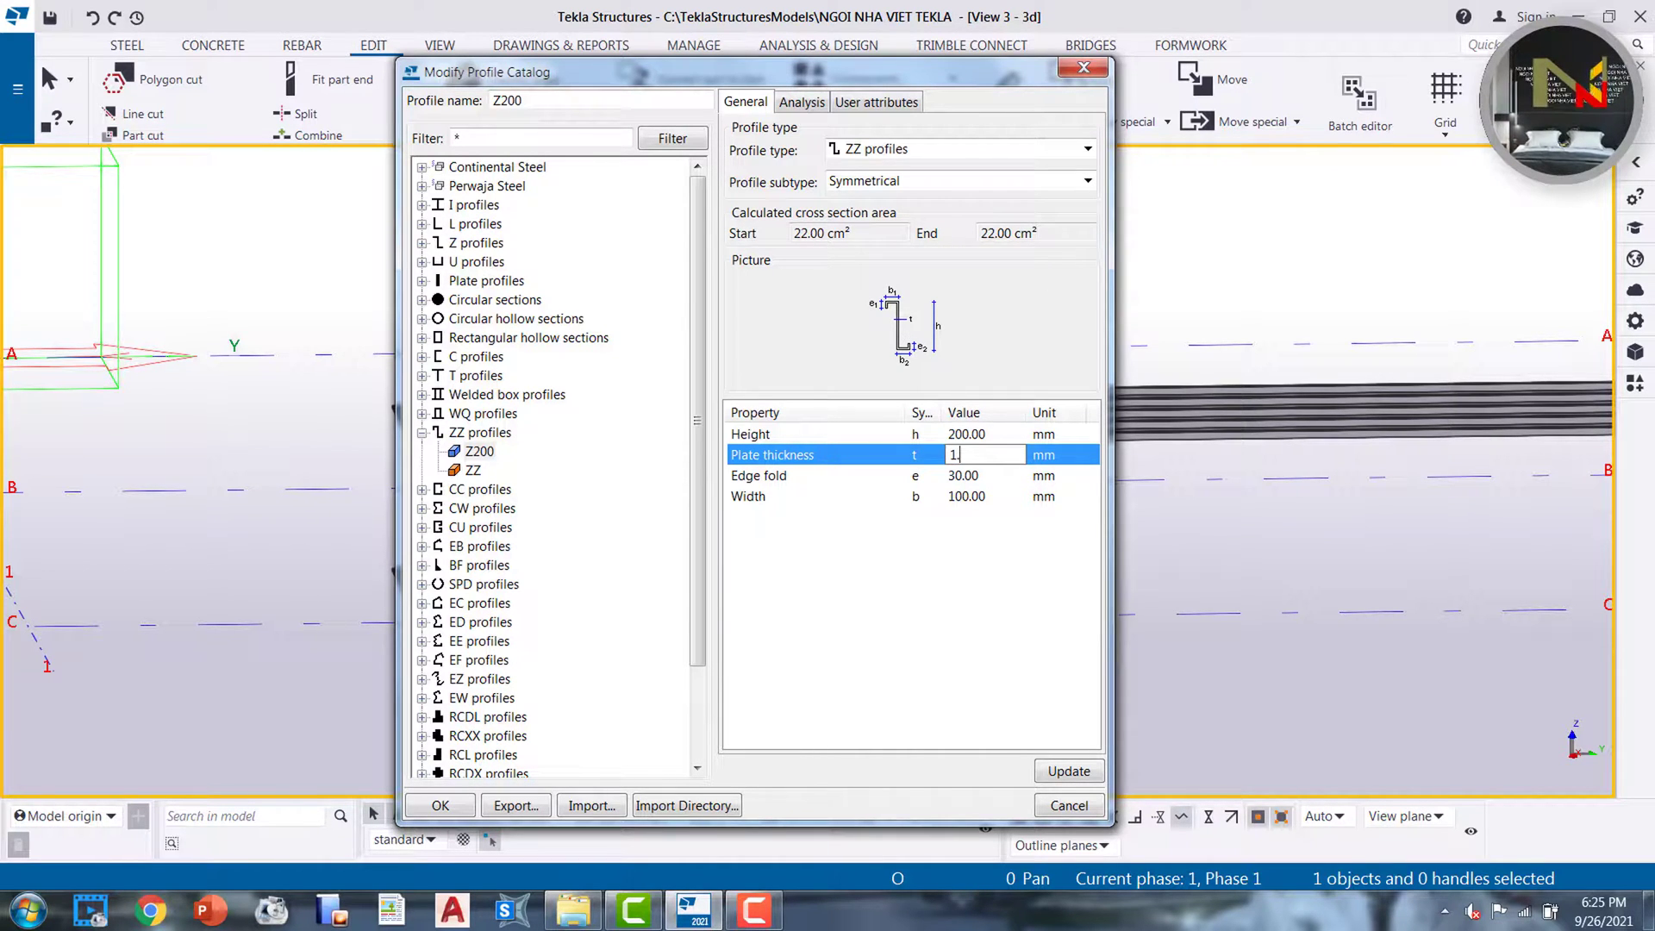
pyautogui.click(979, 478)
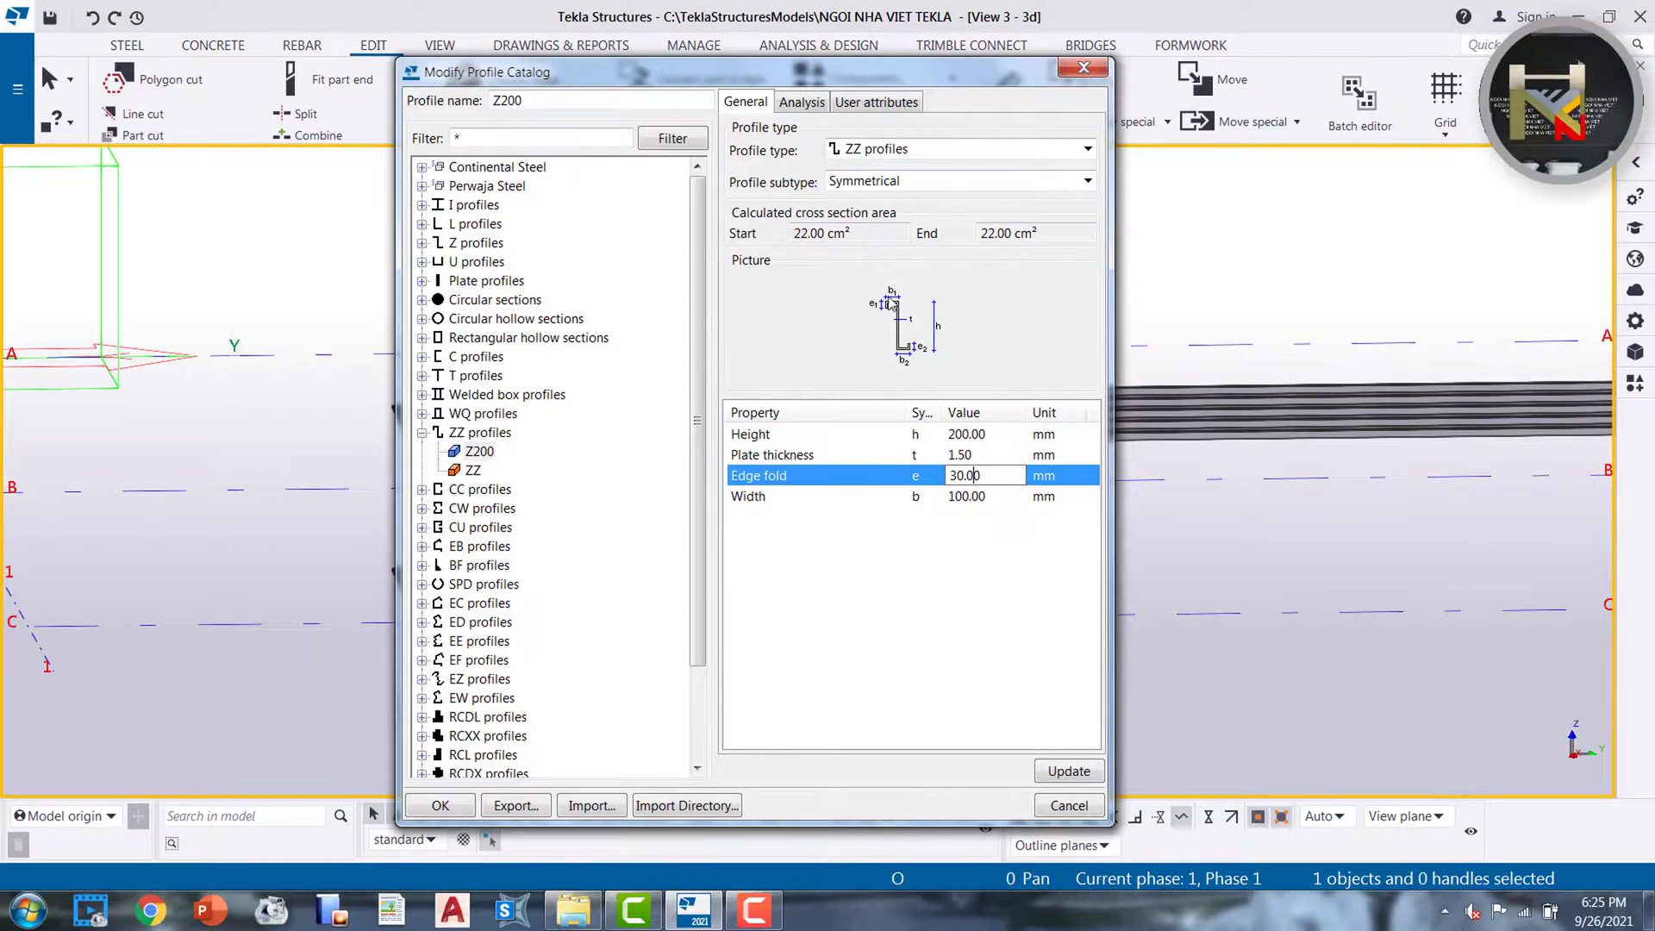
pyautogui.click(983, 500)
pyautogui.moveTo(1011, 500); pyautogui.dragTo(857, 500)
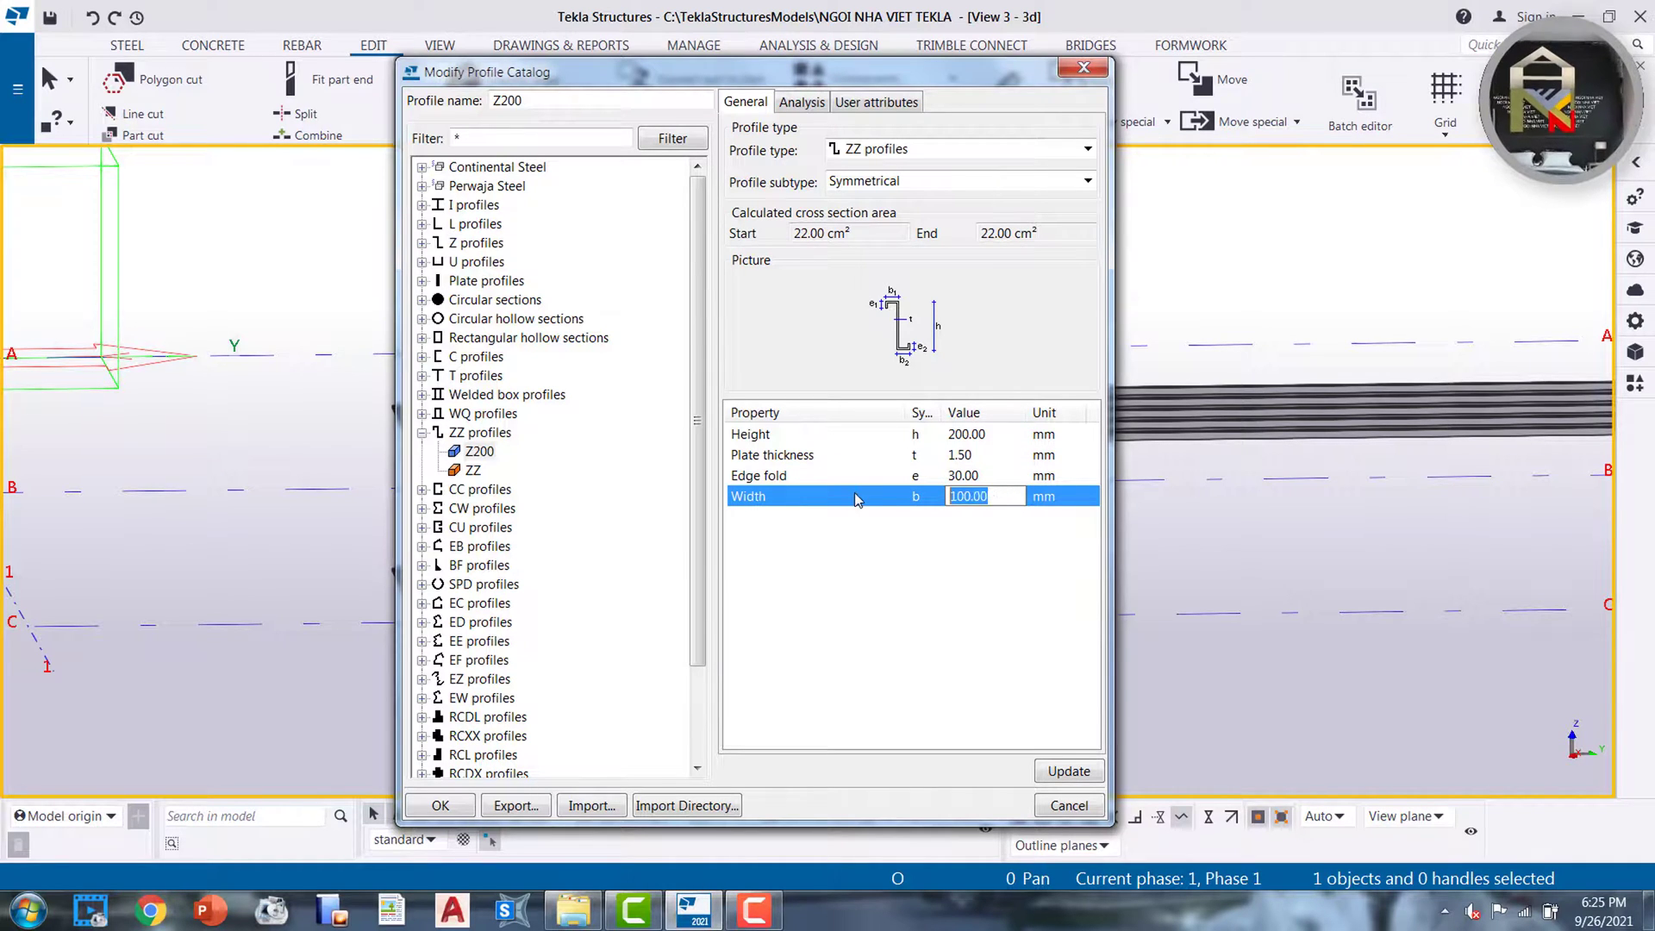
pyautogui.write('70')
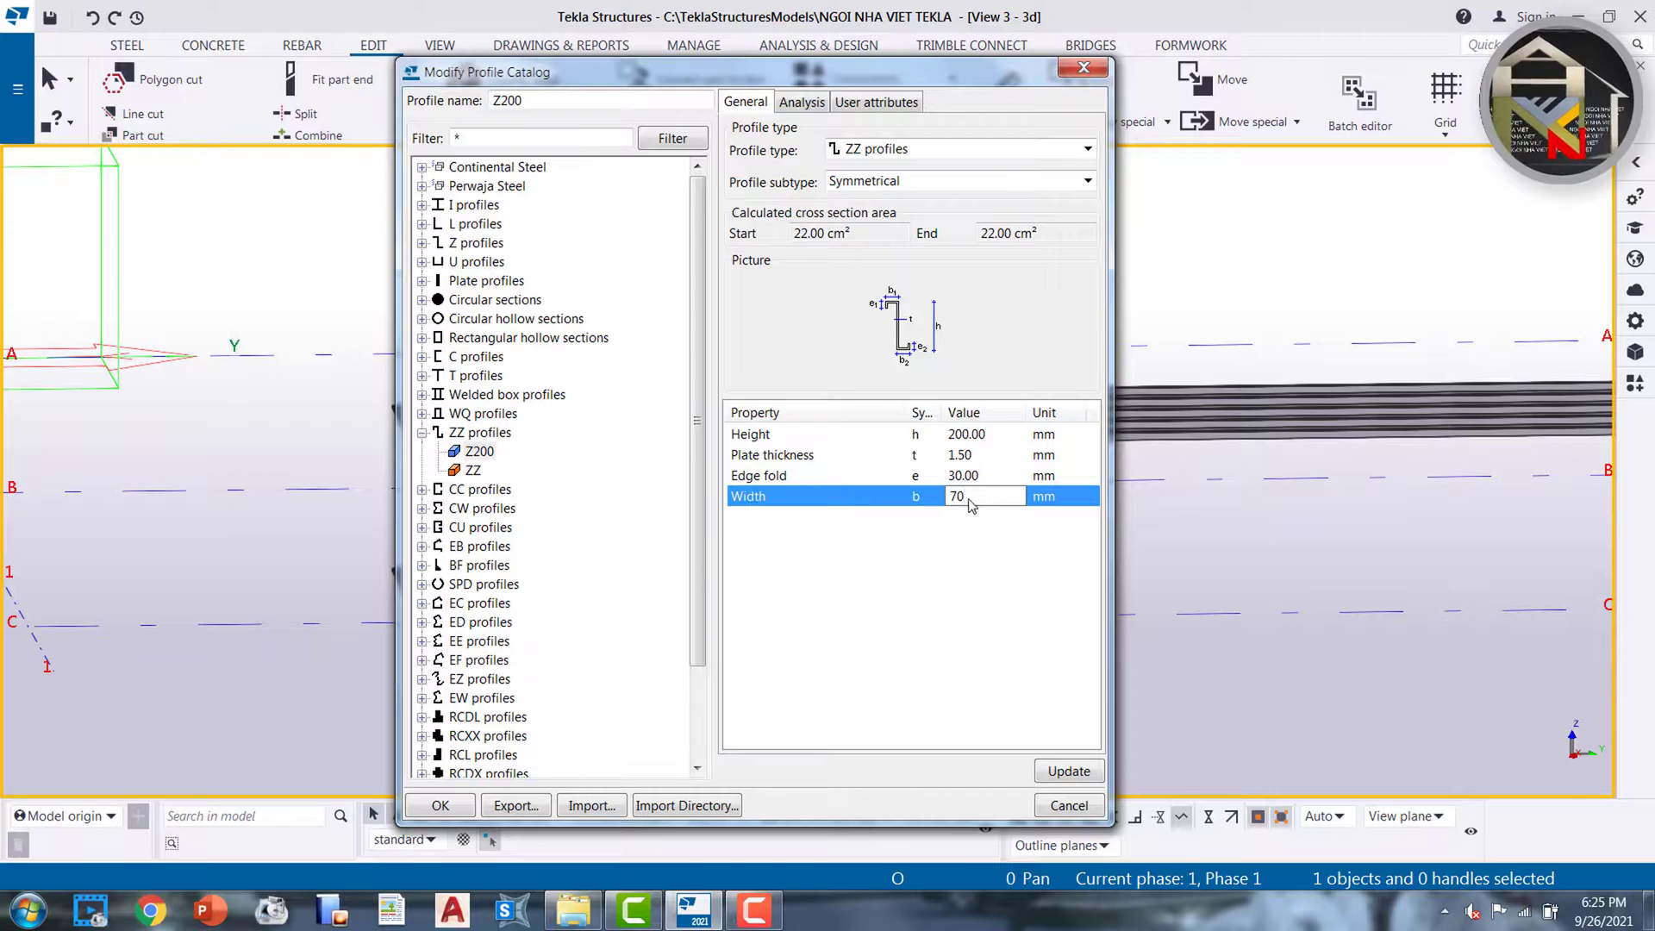
pyautogui.click(1064, 774)
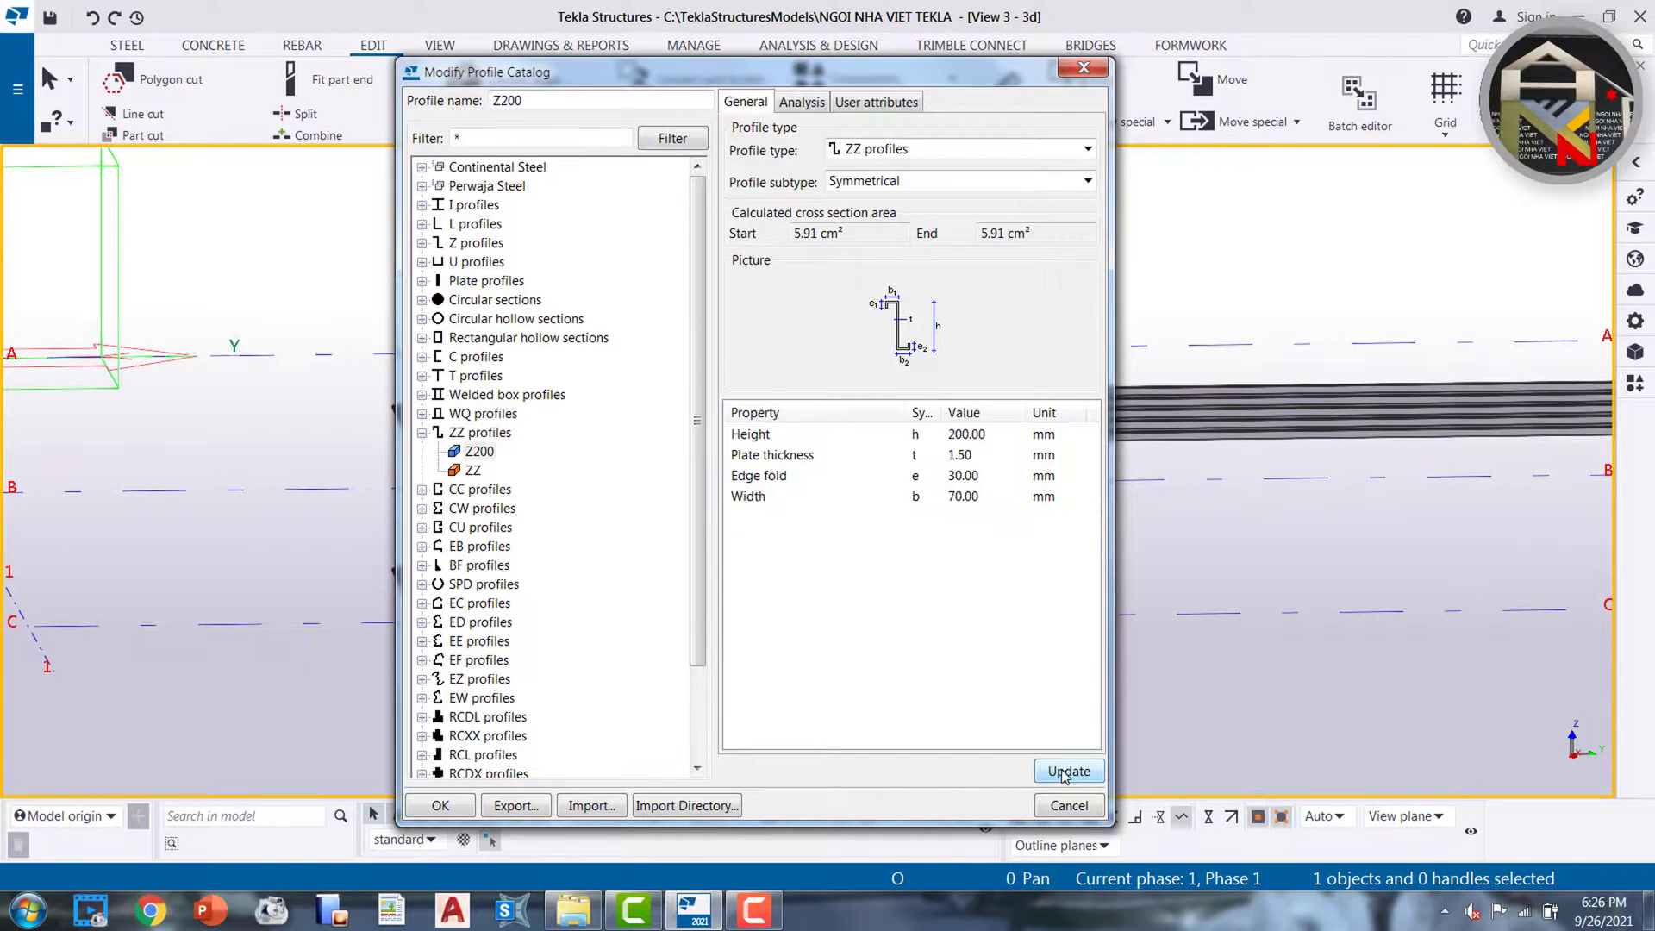
pyautogui.click(442, 806)
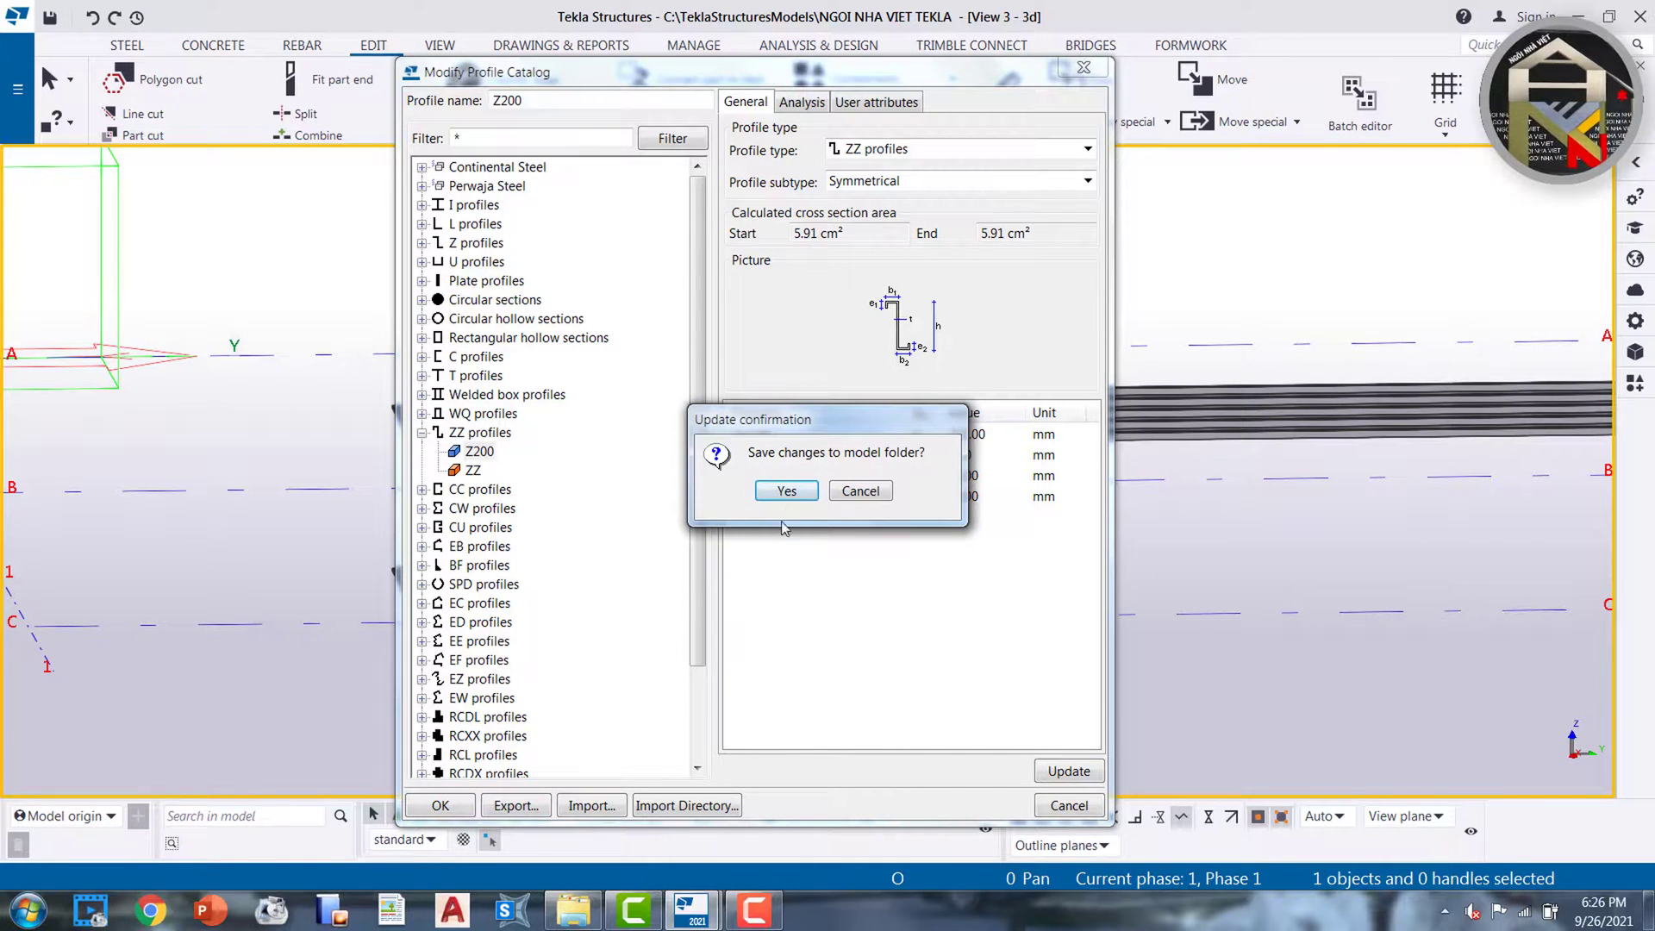
pyautogui.click(785, 491)
# Start a new steel beam and assign it the Z200 profile from the ZZ profiles group
pyautogui.moveTo(764, 542); pyautogui.dragTo(700, 541, button='middle')
pyautogui.scroll(-7, 702, 572)
pyautogui.moveTo(895, 574); pyautogui.dragTo(592, 574, button='middle')
pyautogui.scroll(4, 775, 621)
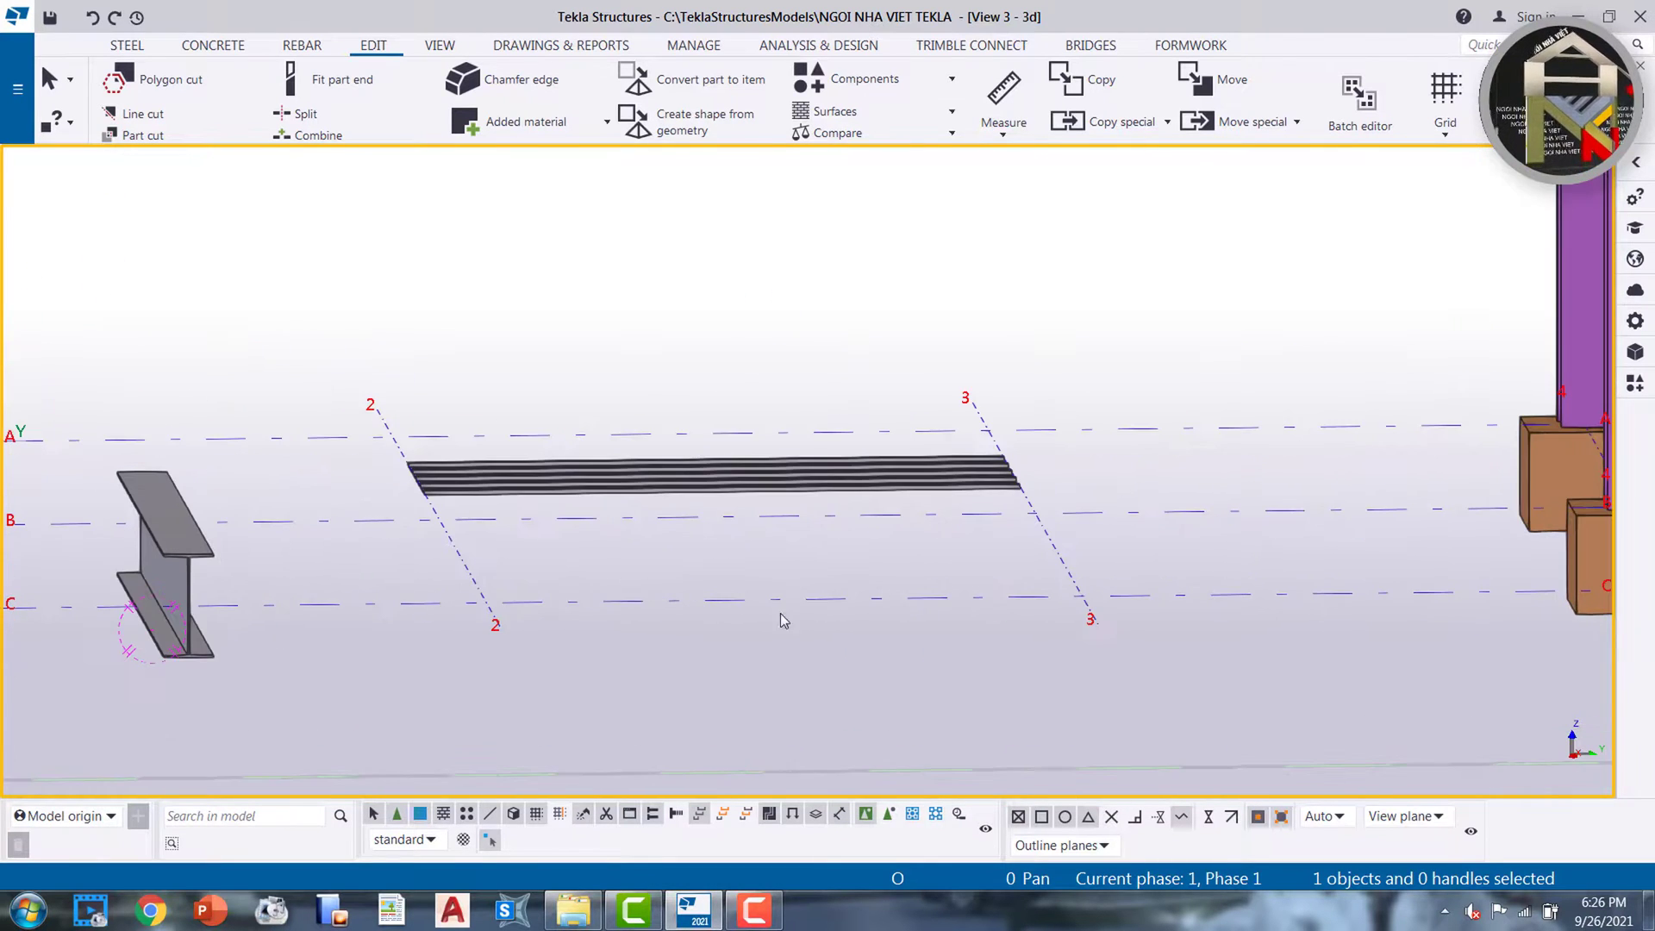
pyautogui.moveTo(733, 613); pyautogui.dragTo(734, 612, button='middle')
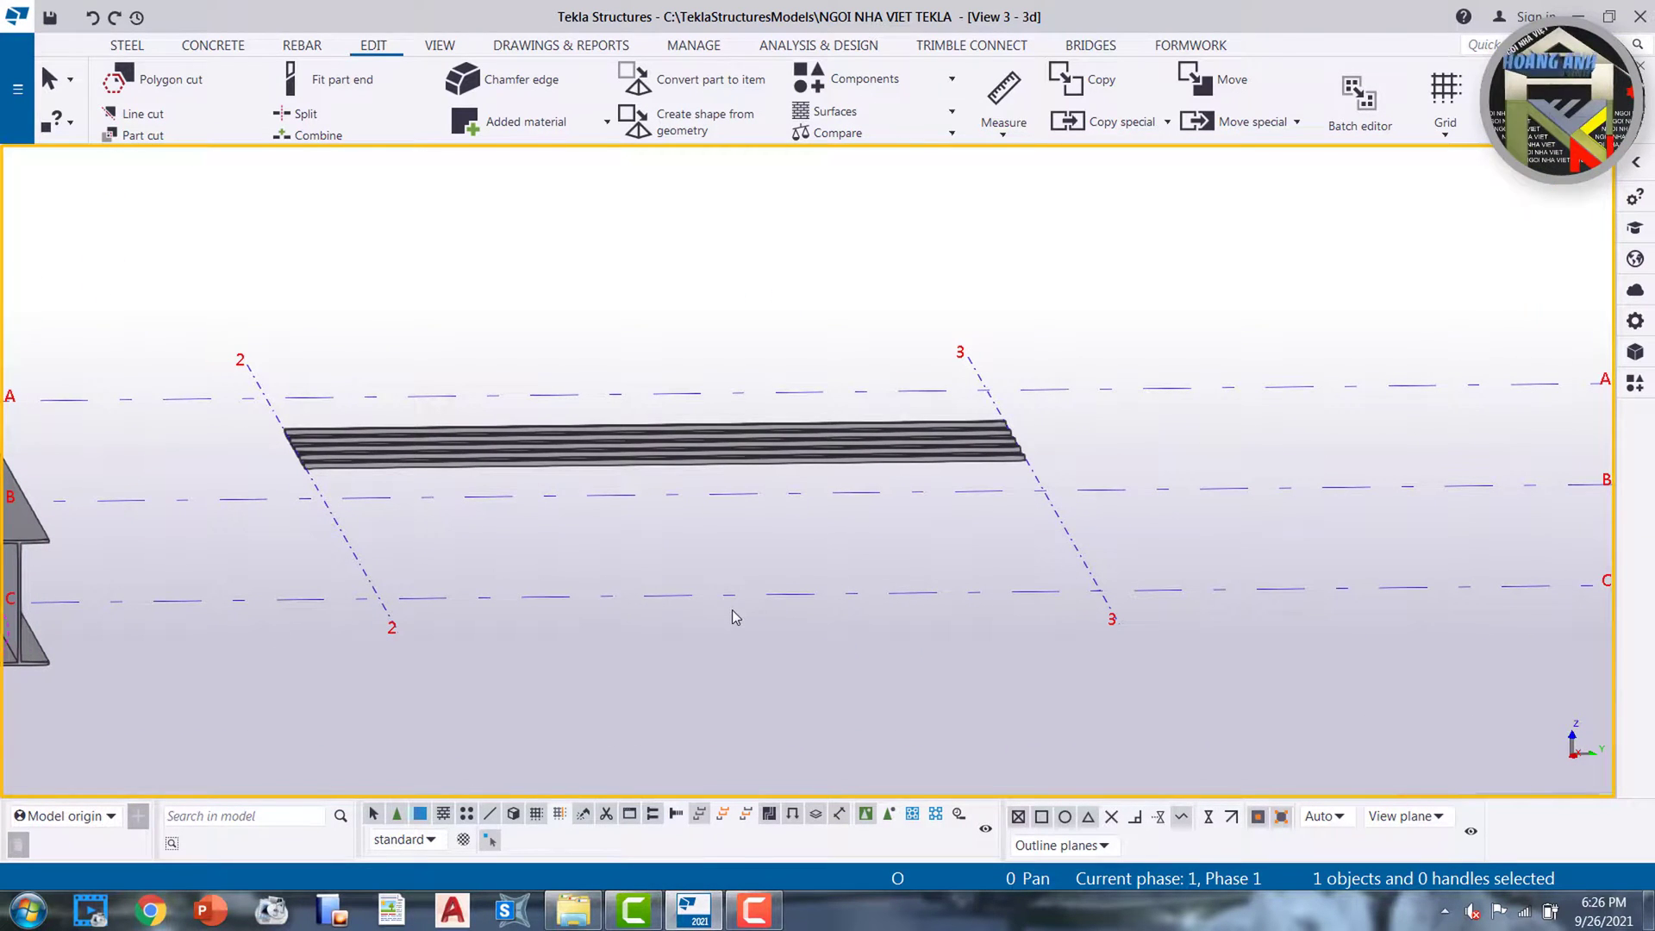
pyautogui.click(127, 46)
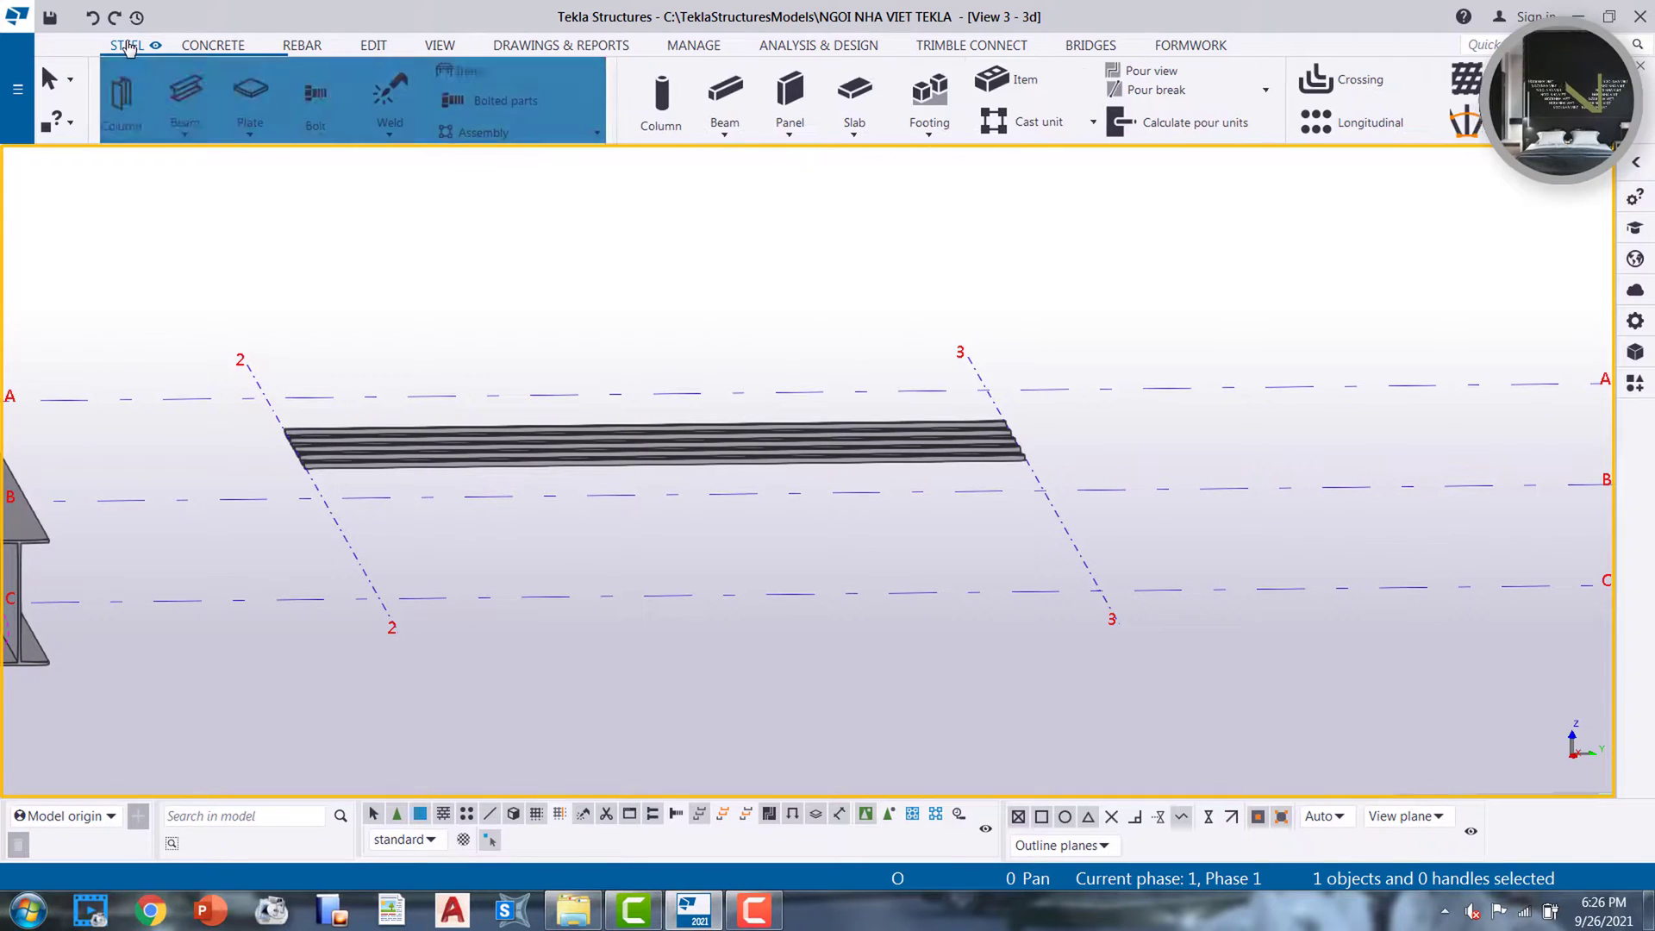
pyautogui.click(196, 129)
pyautogui.click(202, 161)
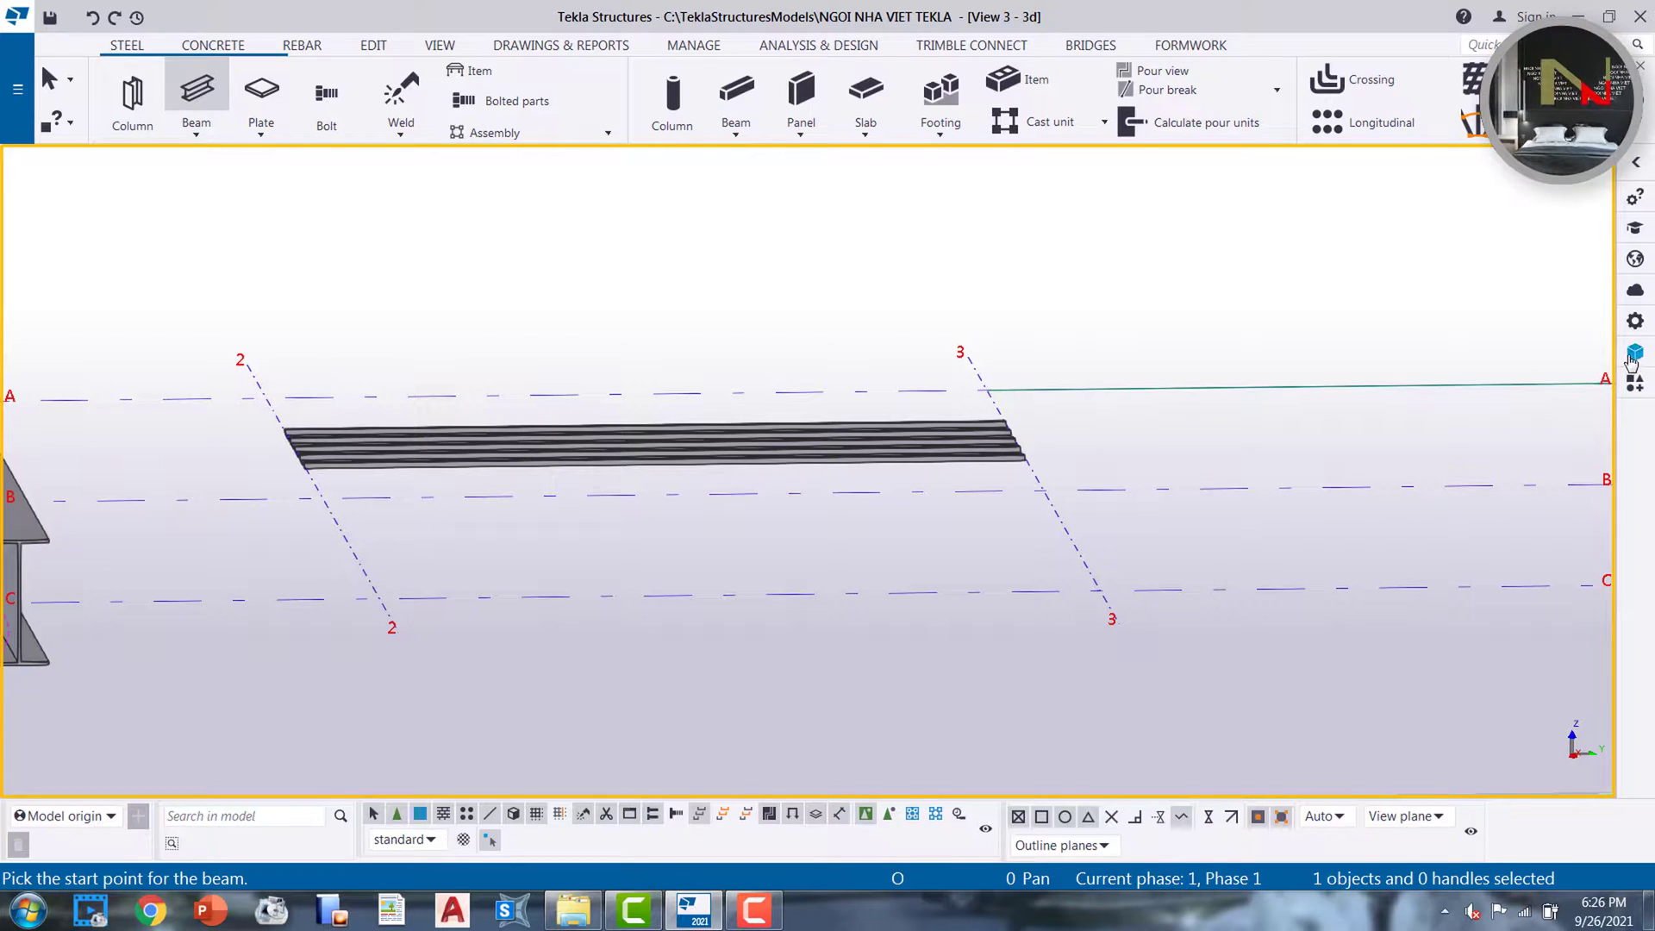
pyautogui.click(1635, 322)
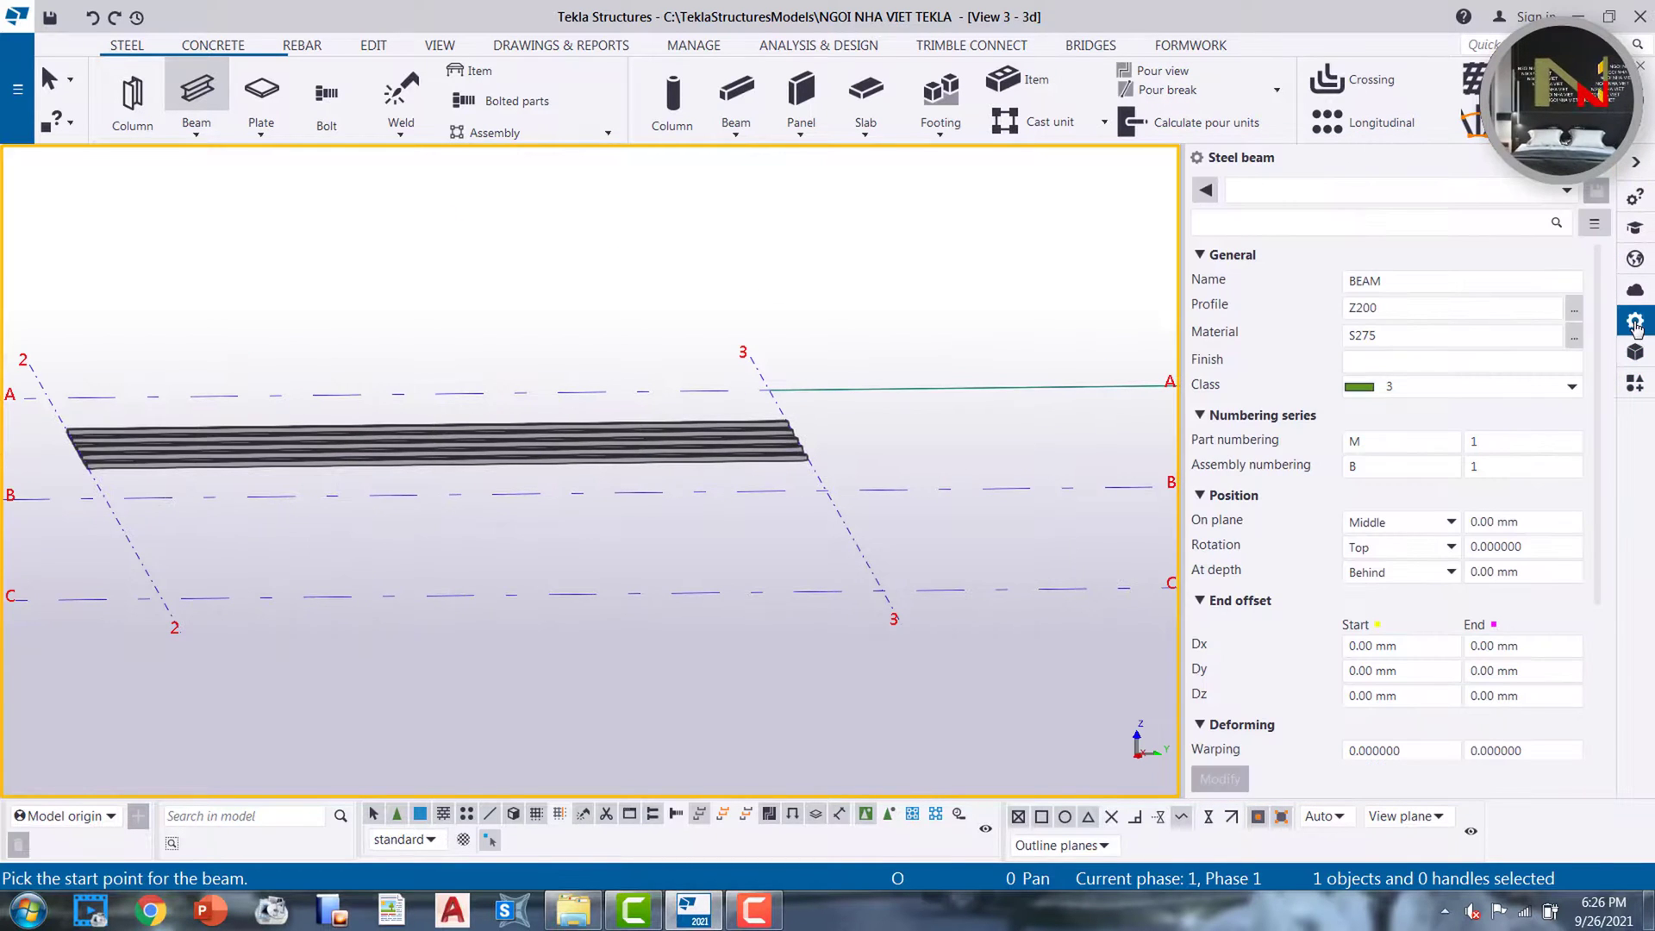
pyautogui.click(1574, 308)
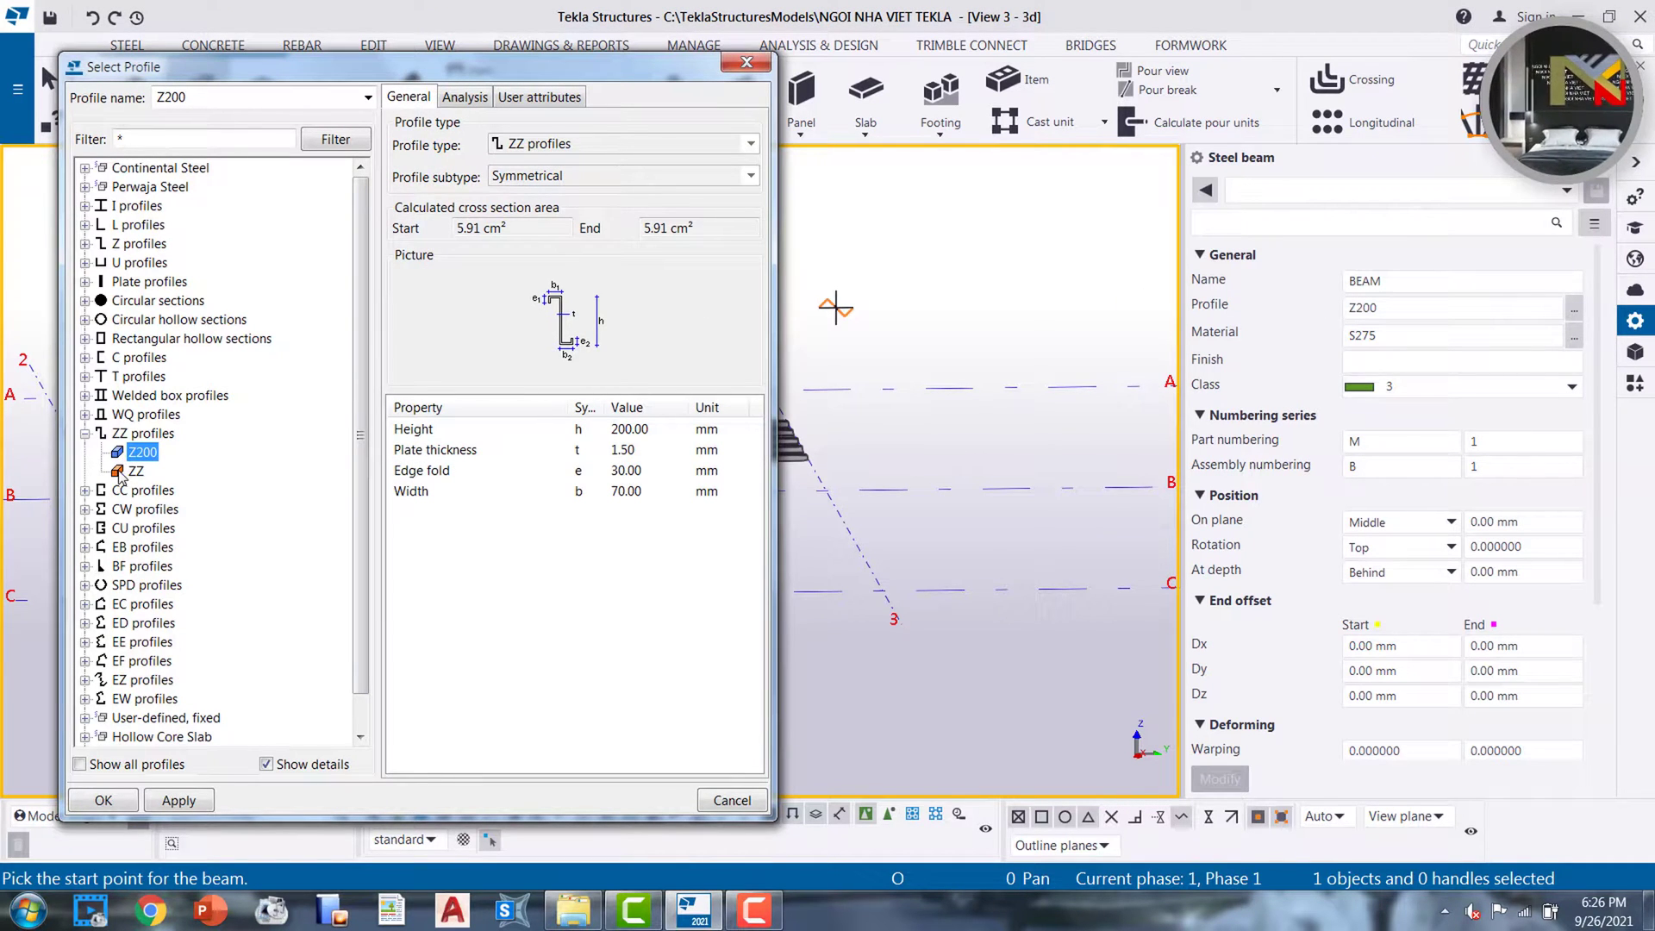
pyautogui.click(129, 471)
pyautogui.click(129, 453)
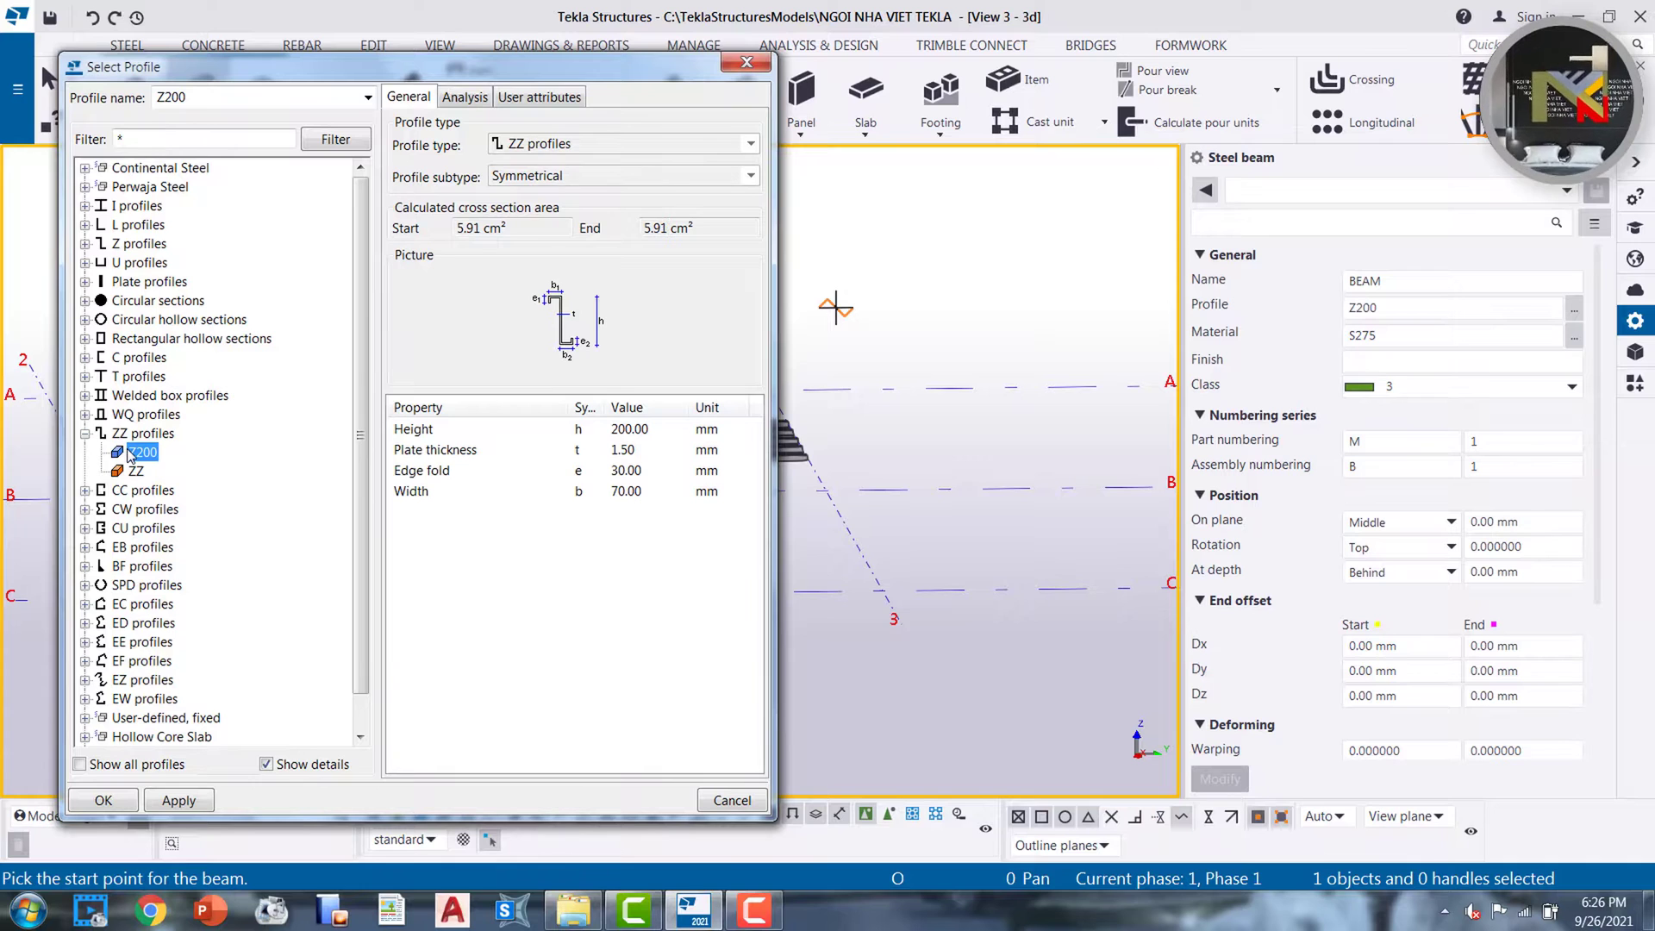
pyautogui.click(177, 801)
pyautogui.click(104, 800)
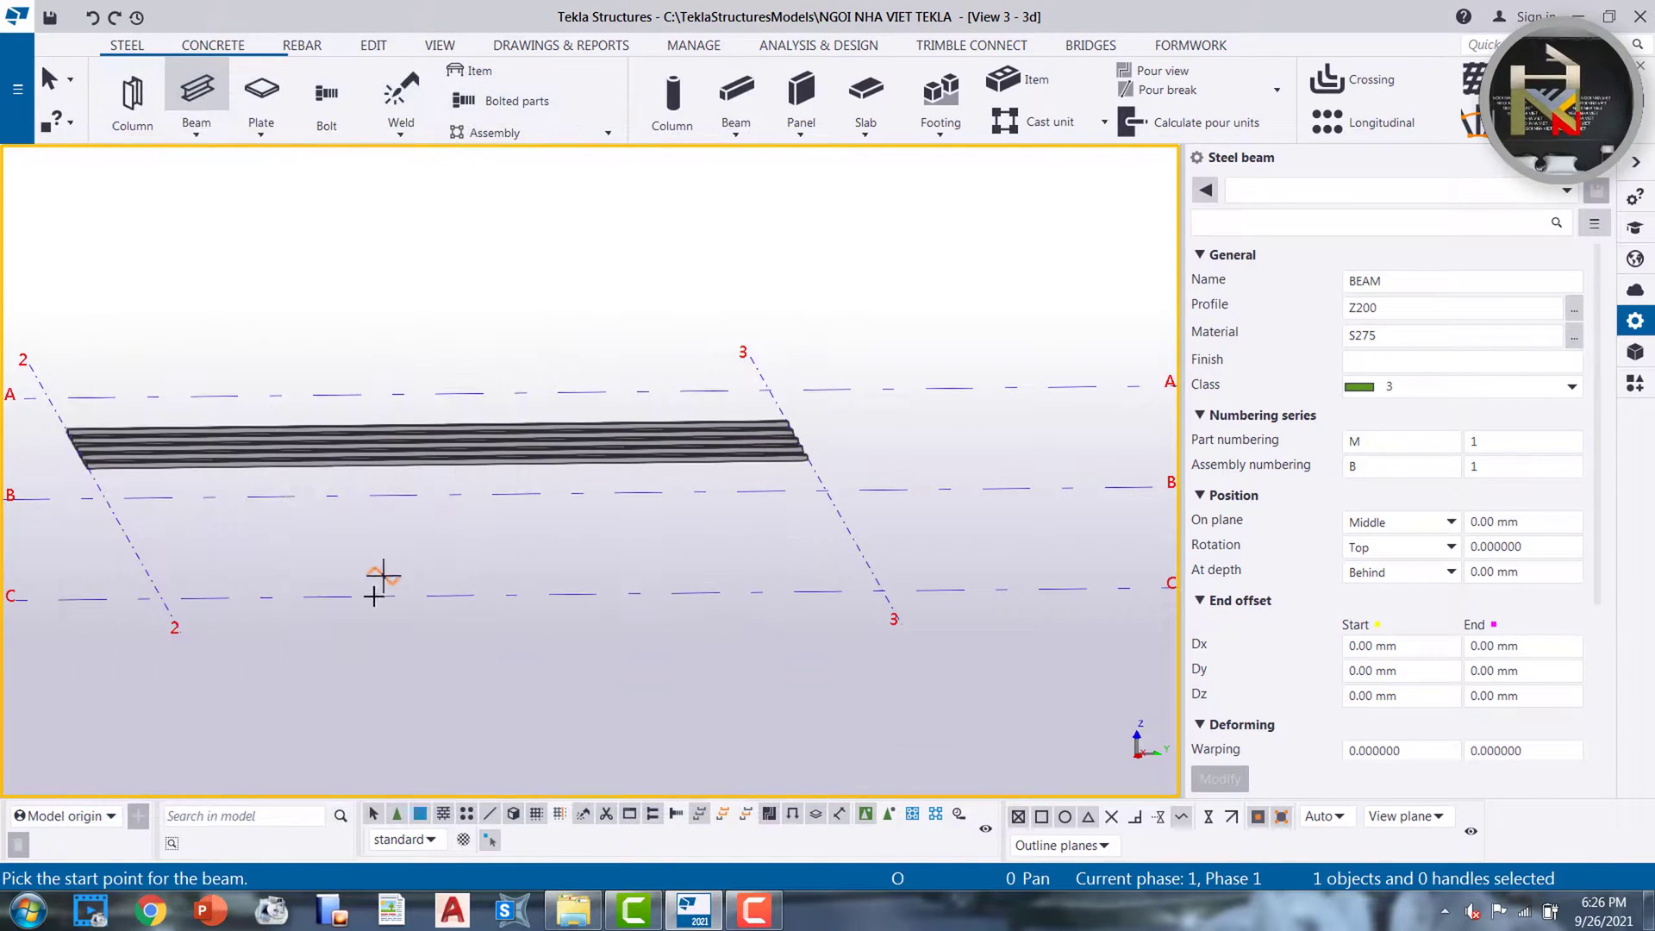
# Place the Z200 beam along grid line C from grid line 2 to grid line 3
pyautogui.scroll(-2, 374, 595)
pyautogui.moveTo(837, 532); pyautogui.dragTo(942, 513, button='middle')
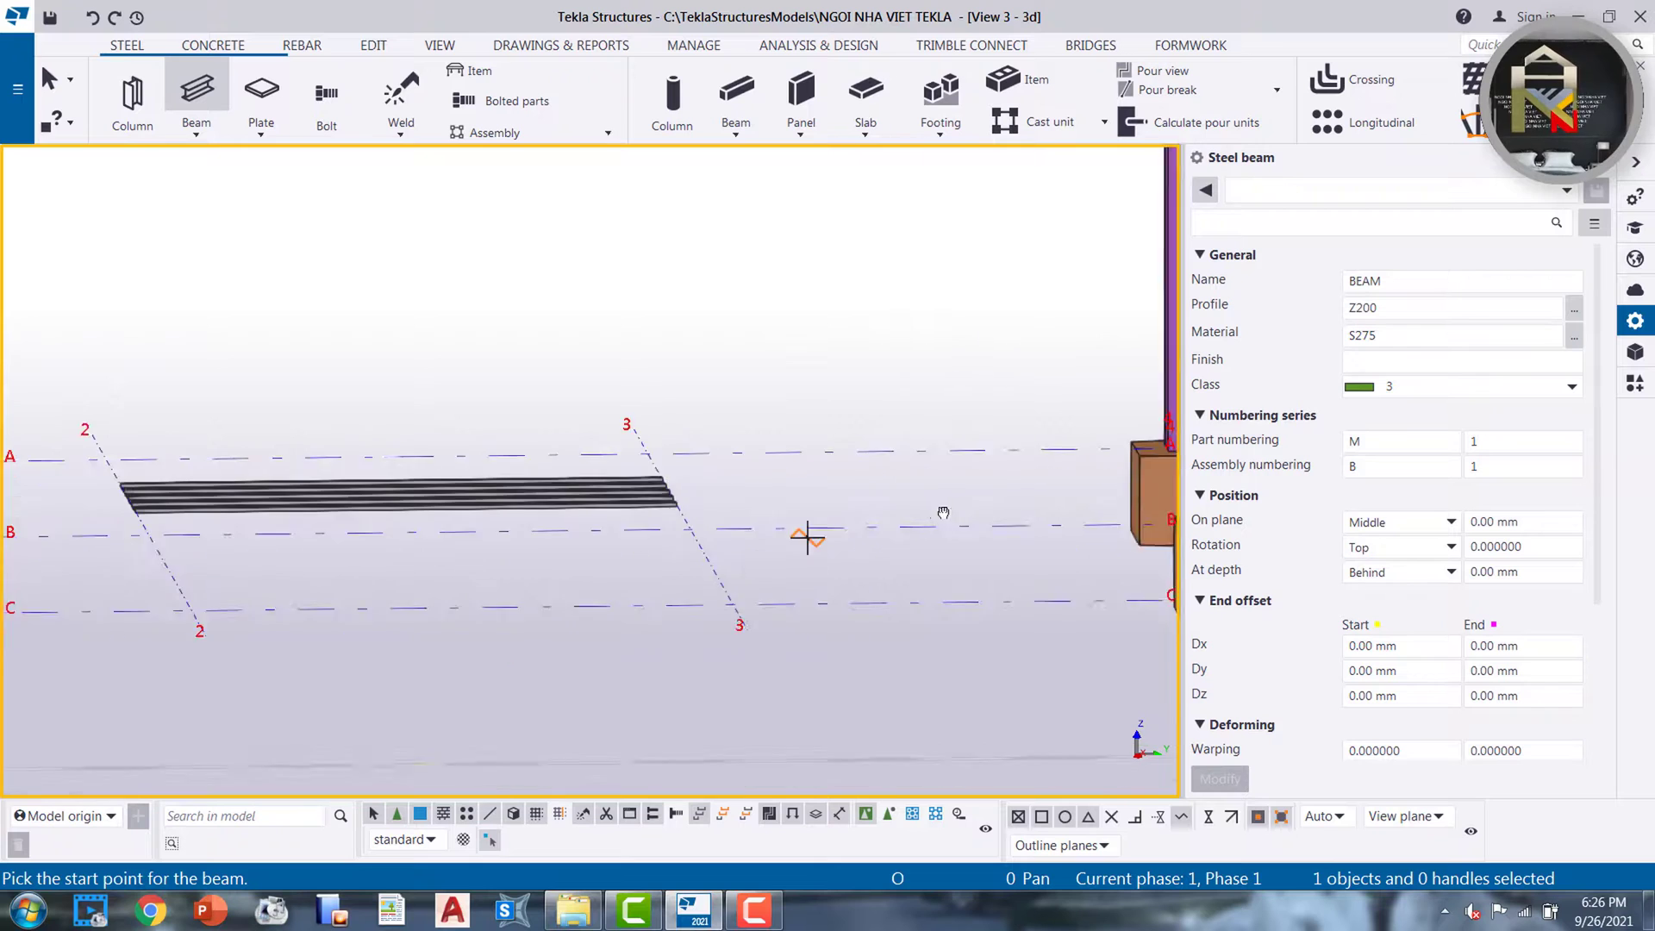
pyautogui.click(325, 588)
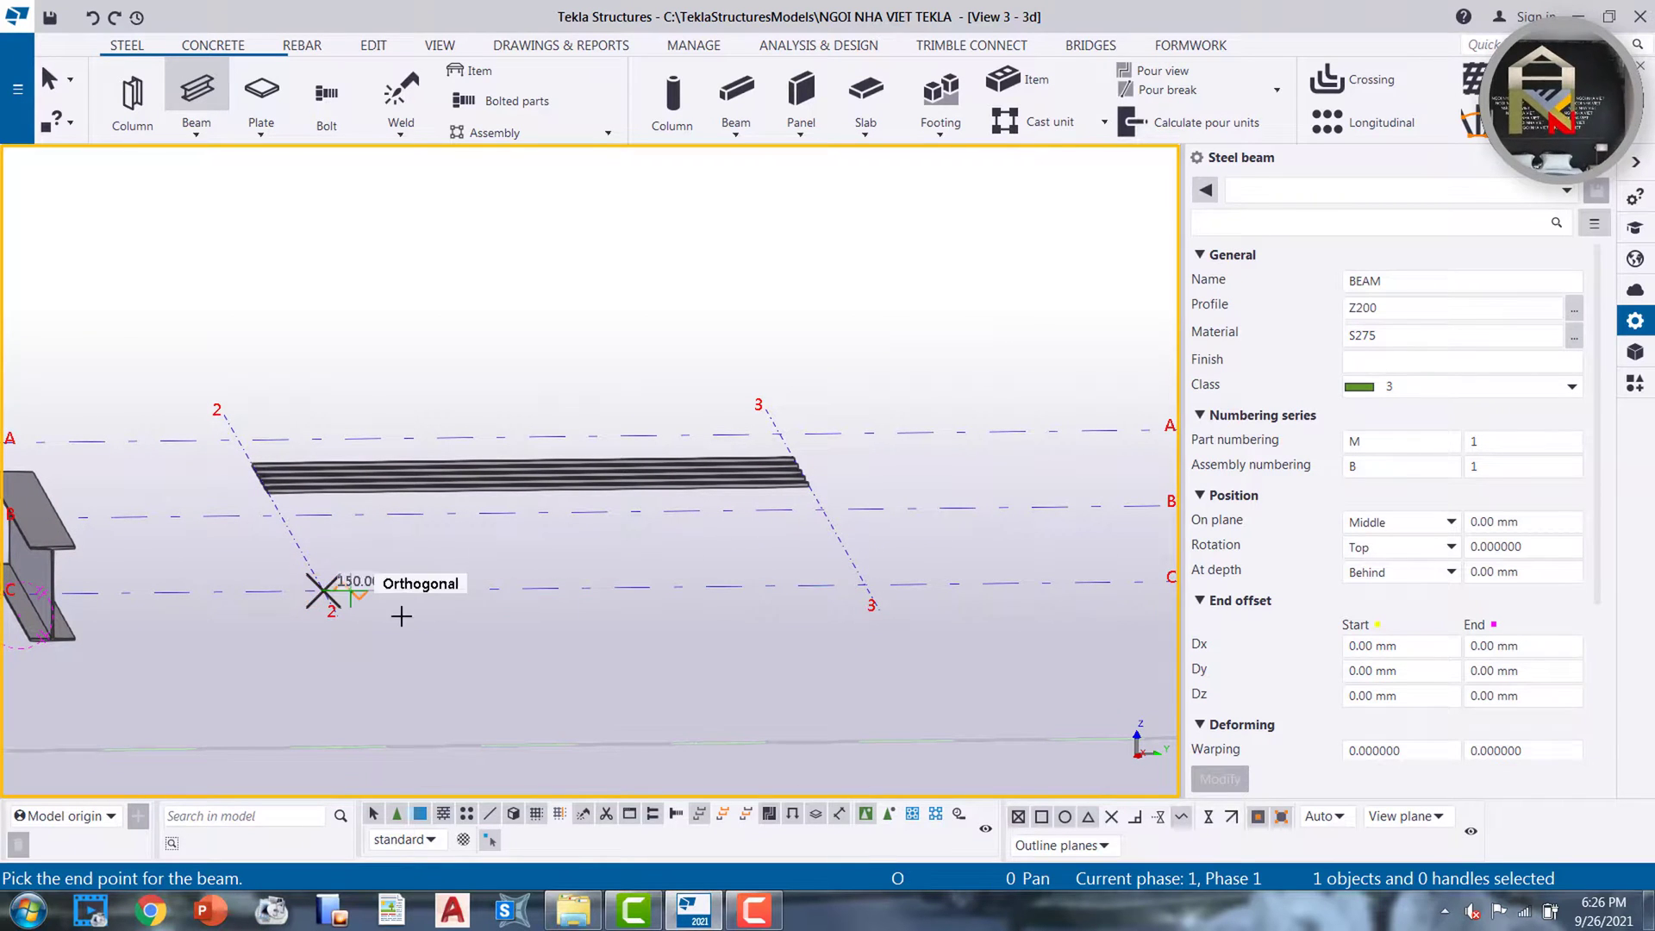
pyautogui.click(864, 586)
# Examine the Z200 beam's cross-section at its ends and its shape from several sides
pyautogui.scroll(2, 345, 625)
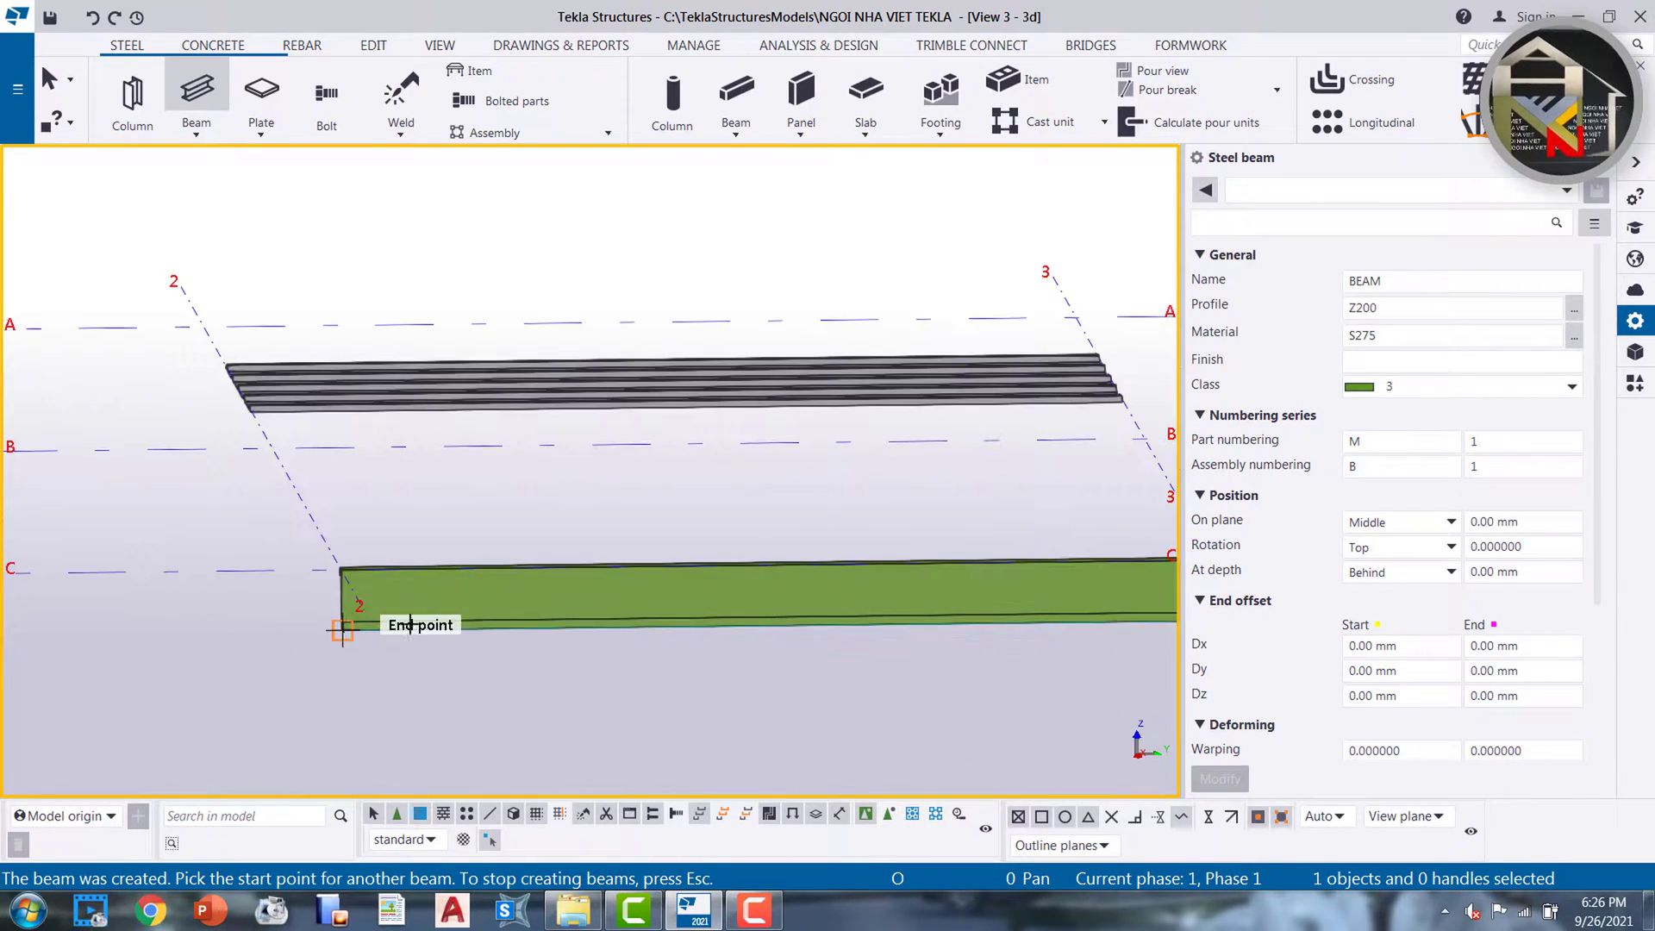
pyautogui.moveTo(854, 614); pyautogui.dragTo(814, 613, button='middle')
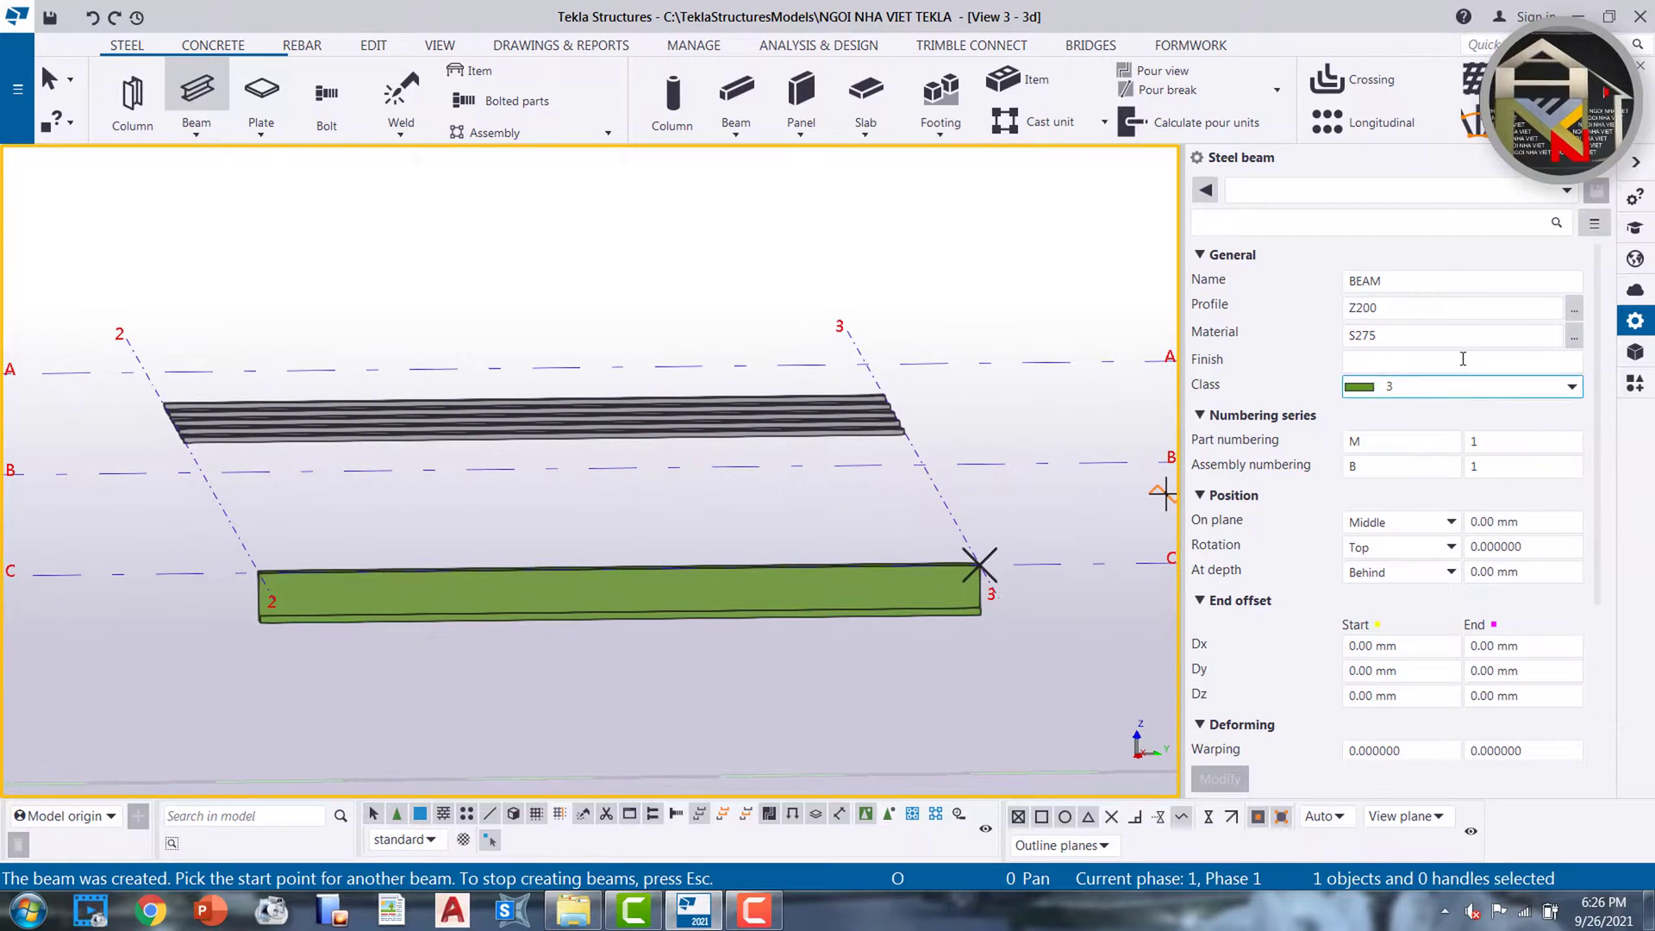
pyautogui.click(1373, 307)
pyautogui.scroll(2, 345, 614)
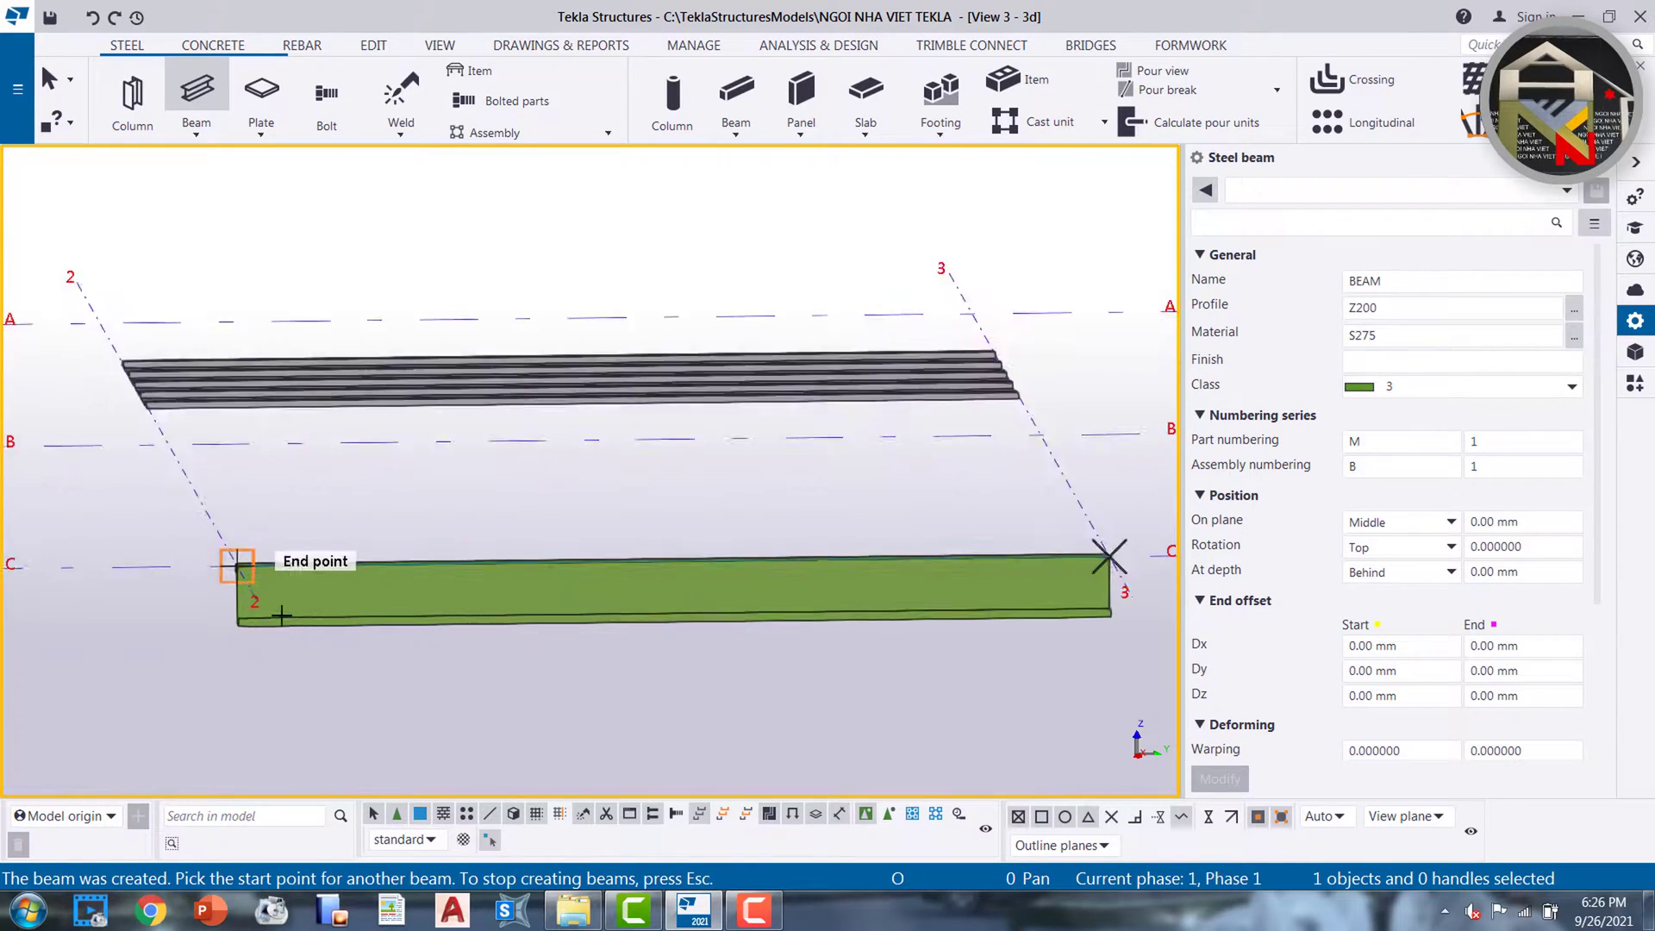
pyautogui.keyDown('ctrl'); pyautogui.moveTo(279, 612); pyautogui.dragTo(558, 613, button='middle'); pyautogui.keyUp('ctrl')
pyautogui.scroll(2, 233, 617)
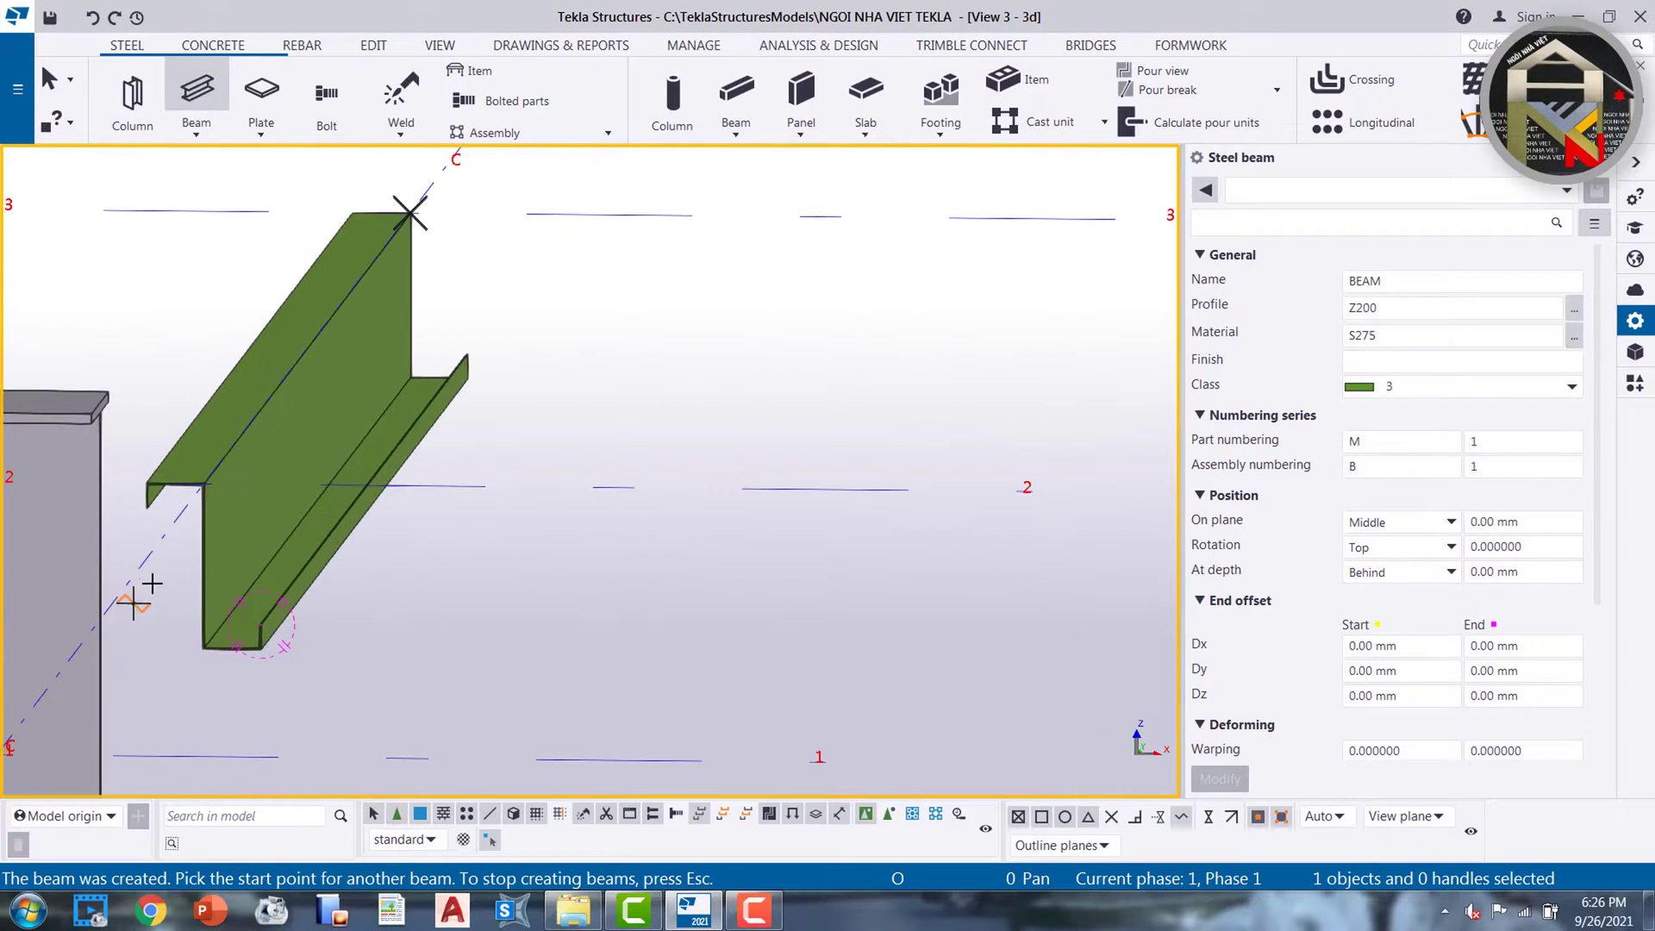
pyautogui.scroll(4, 396, 609)
pyautogui.scroll(-4, 447, 695)
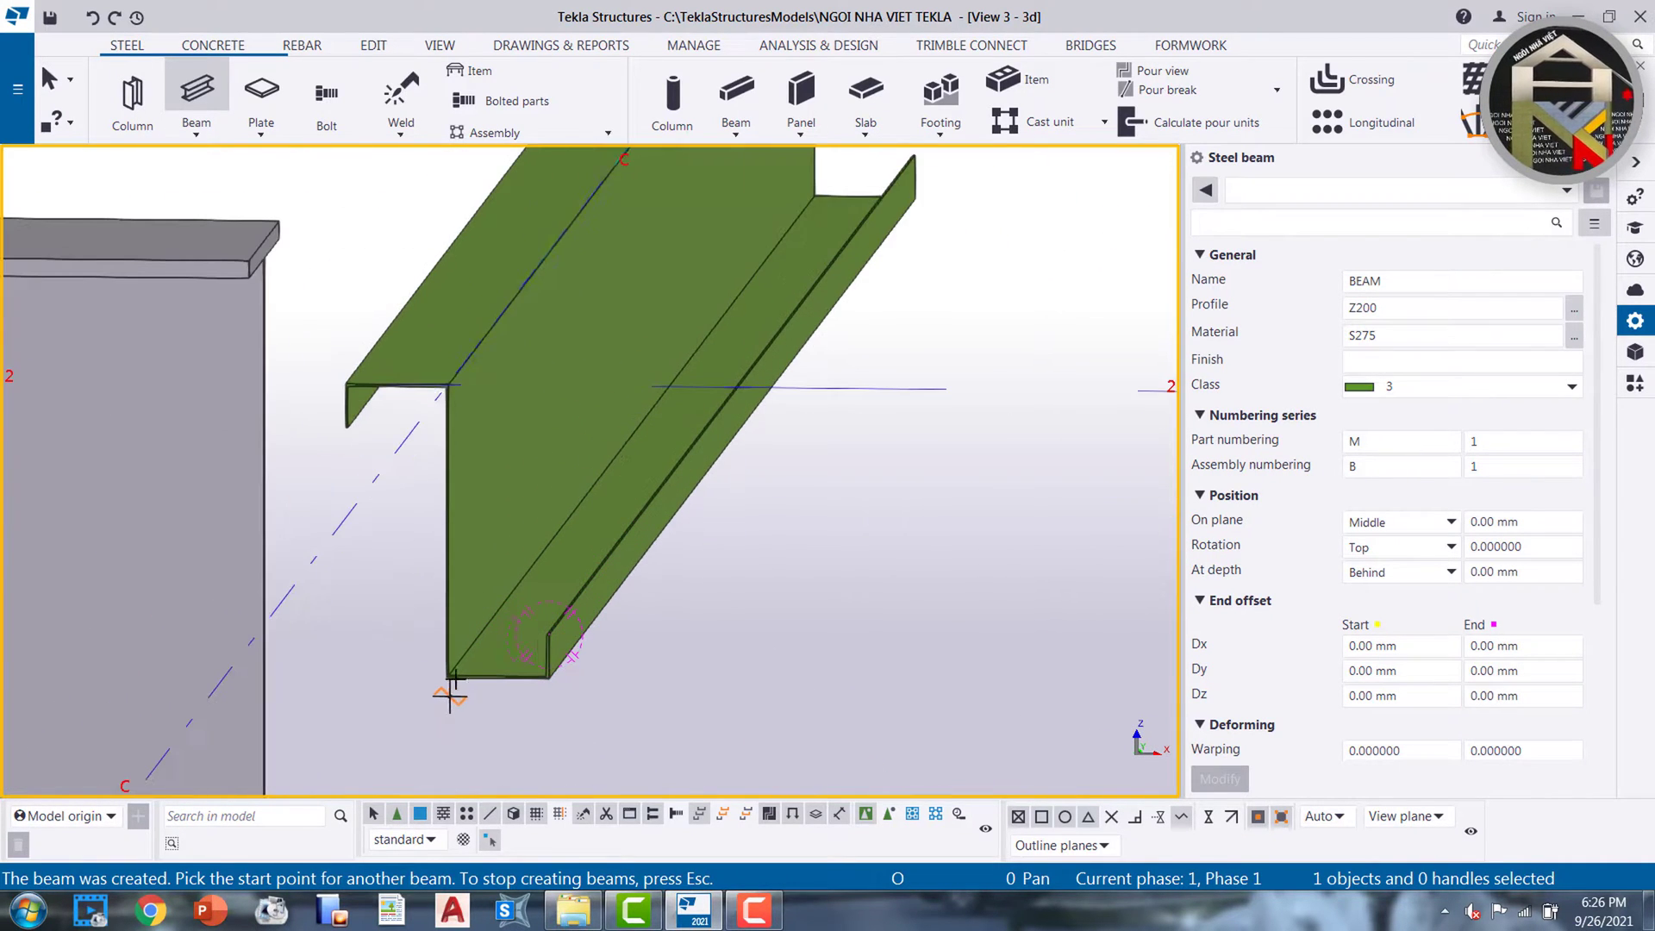
pyautogui.keyDown('ctrl'); pyautogui.moveTo(532, 679); pyautogui.dragTo(630, 608, button='middle'); pyautogui.keyUp('ctrl')
pyautogui.scroll(2, 867, 545)
pyautogui.moveTo(862, 673)
pyautogui.keyDown('ctrl'); pyautogui.mouseDown(button='middle')
pyautogui.moveTo(858, 656)
pyautogui.moveTo(918, 681)
pyautogui.moveTo(909, 662)
pyautogui.moveTo(939, 694)
pyautogui.moveTo(888, 664)
pyautogui.mouseUp(button='middle'); pyautogui.keyUp('ctrl')
pyautogui.keyDown('ctrl'); pyautogui.moveTo(698, 623); pyautogui.dragTo(645, 645, button='middle'); pyautogui.keyUp('ctrl')
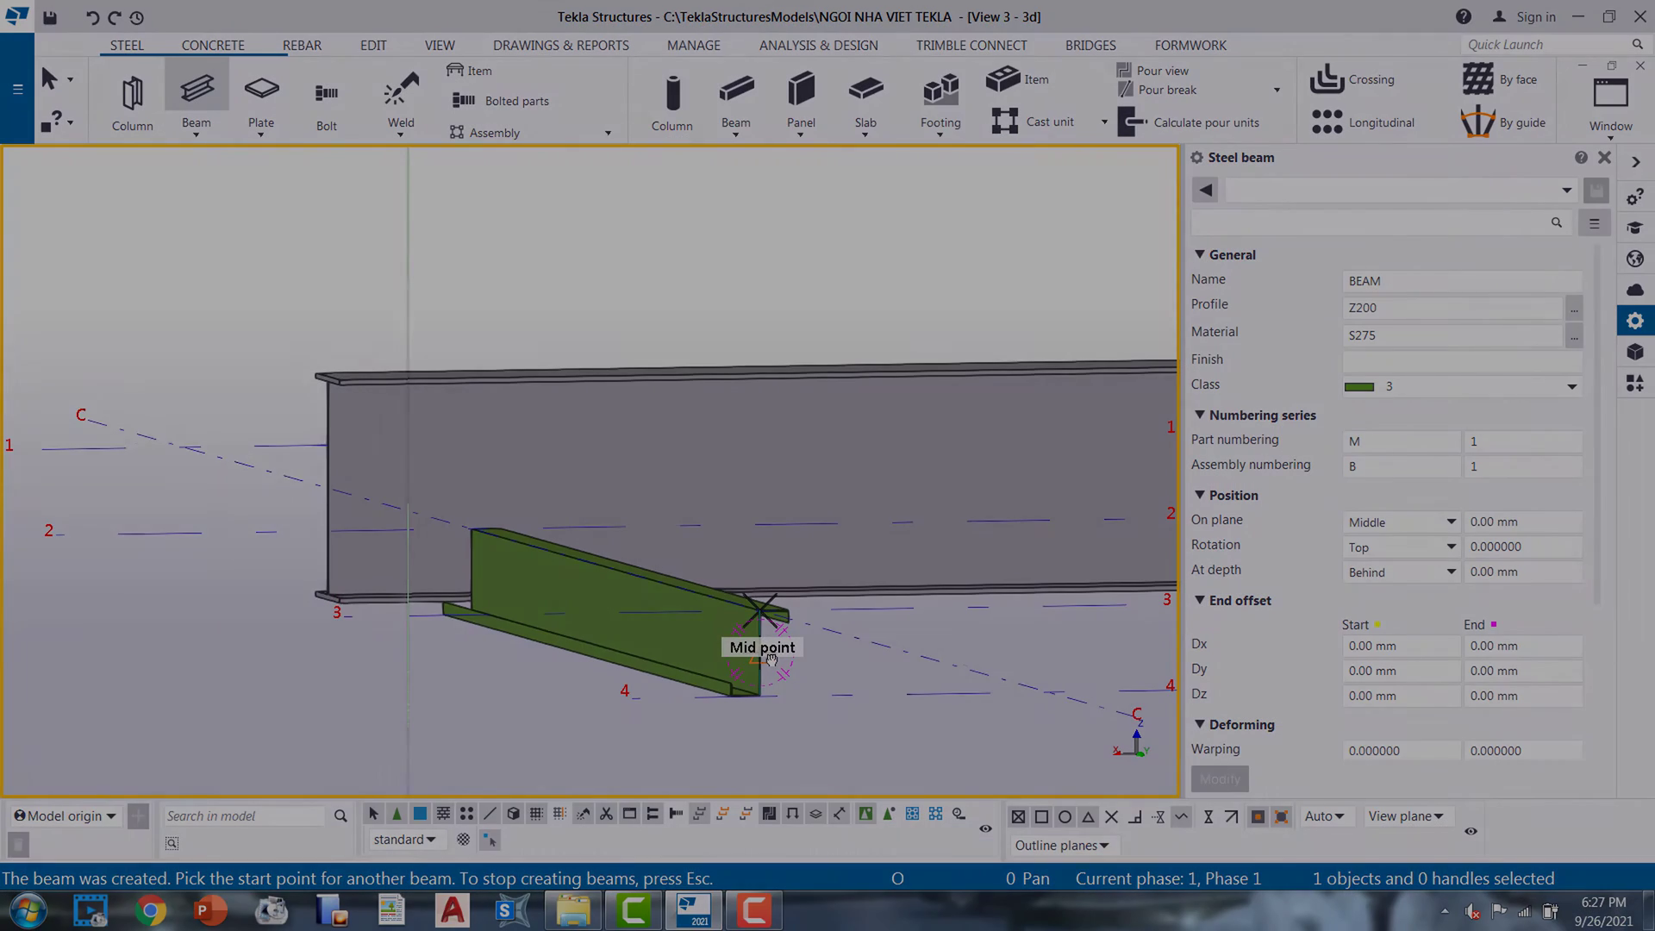